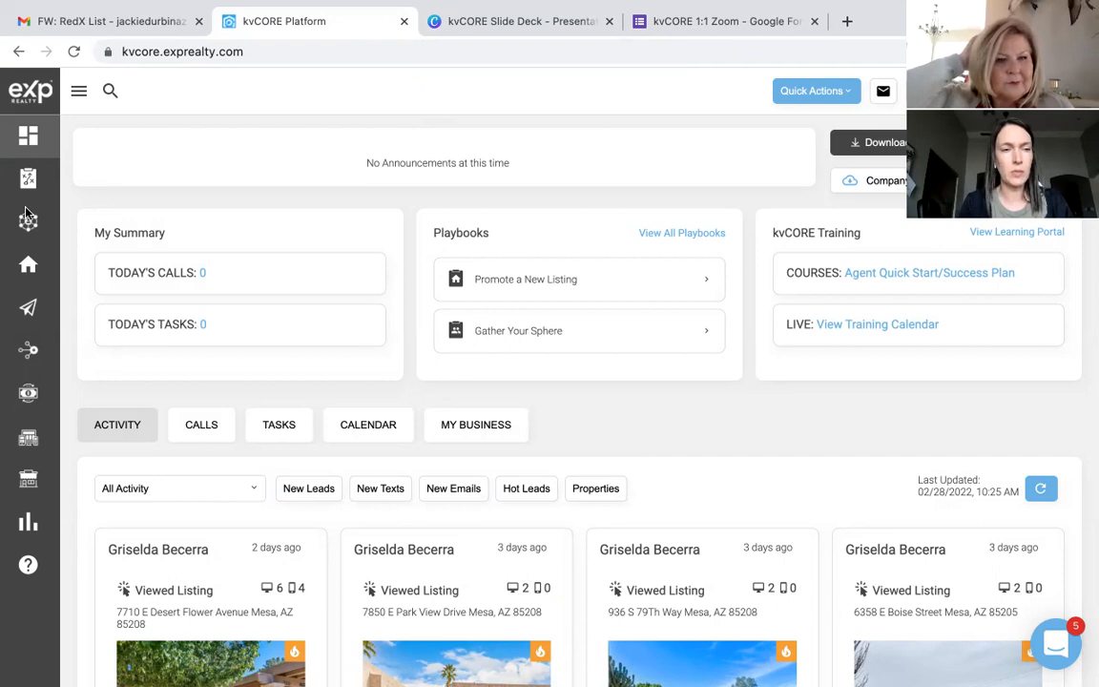
Step: Open All Lead Engine Tools and choose the agent's website domain for the IDX Squeeze Page
mouse_move(30, 307)
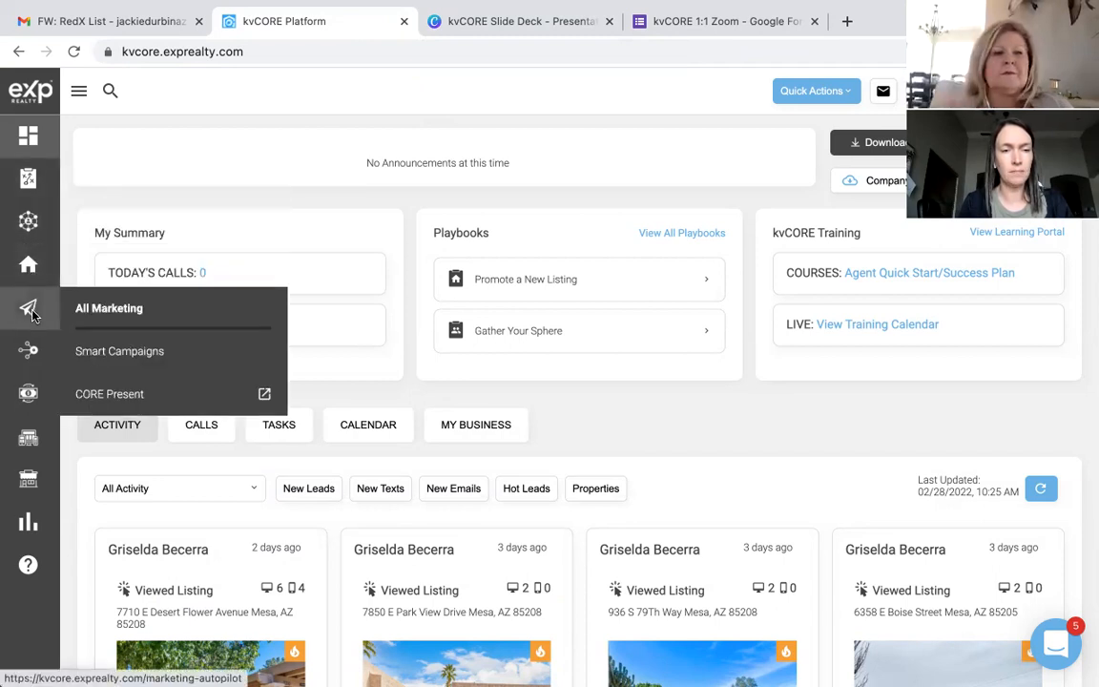
mouse_move(28, 351)
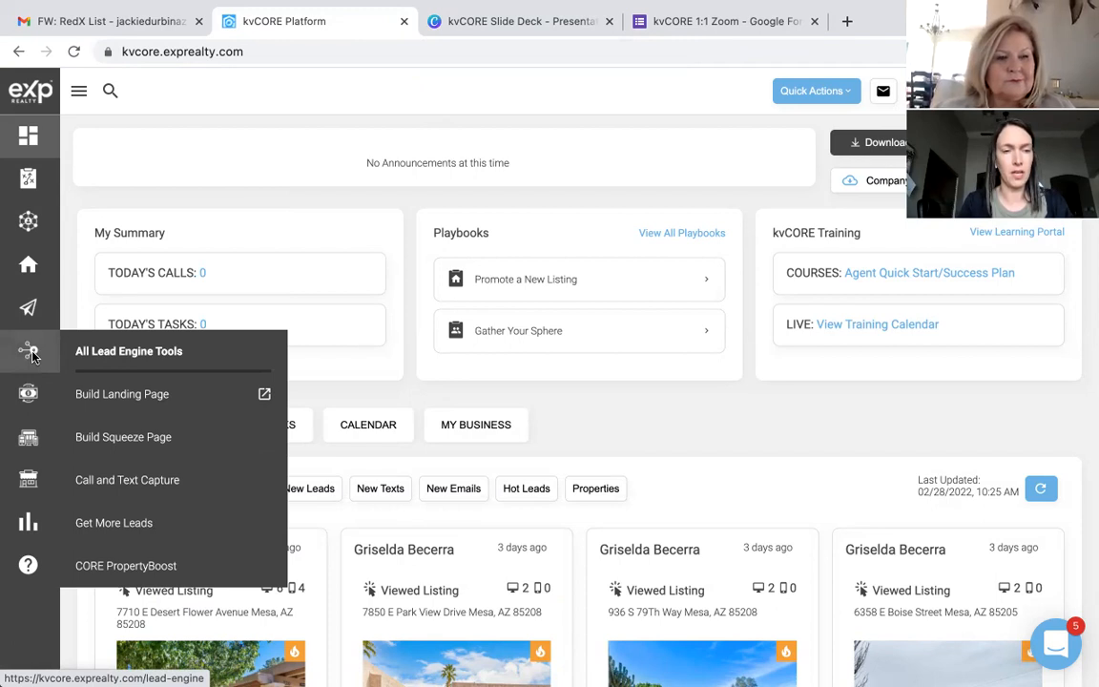
click(88, 354)
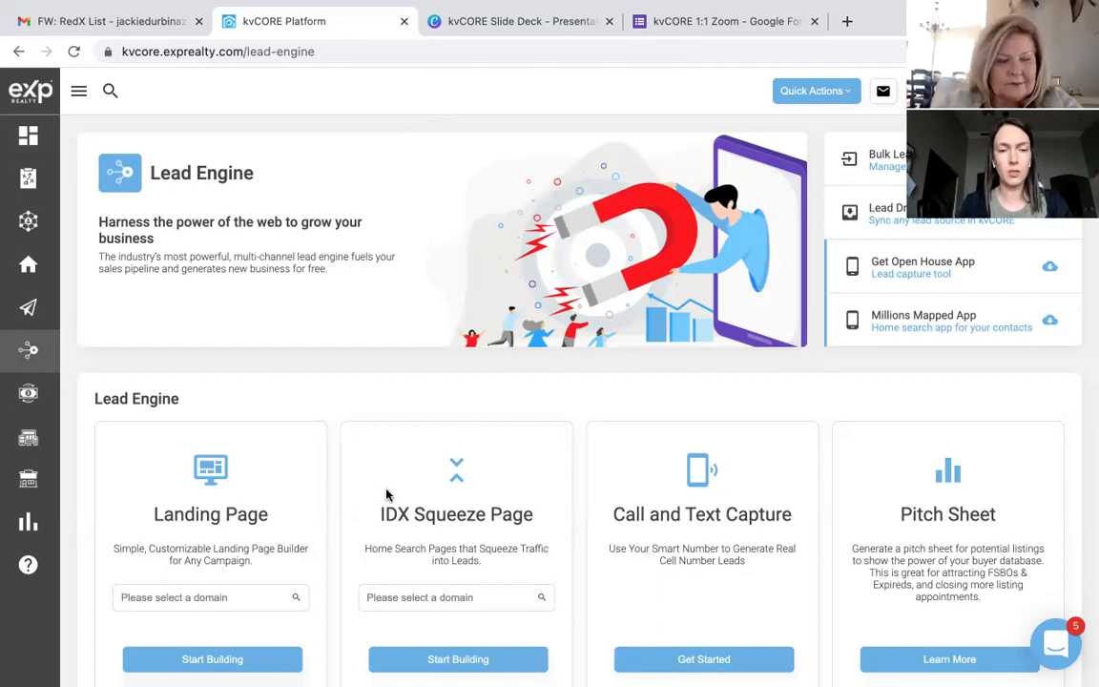
scroll(385, 493, down, 2)
click(430, 521)
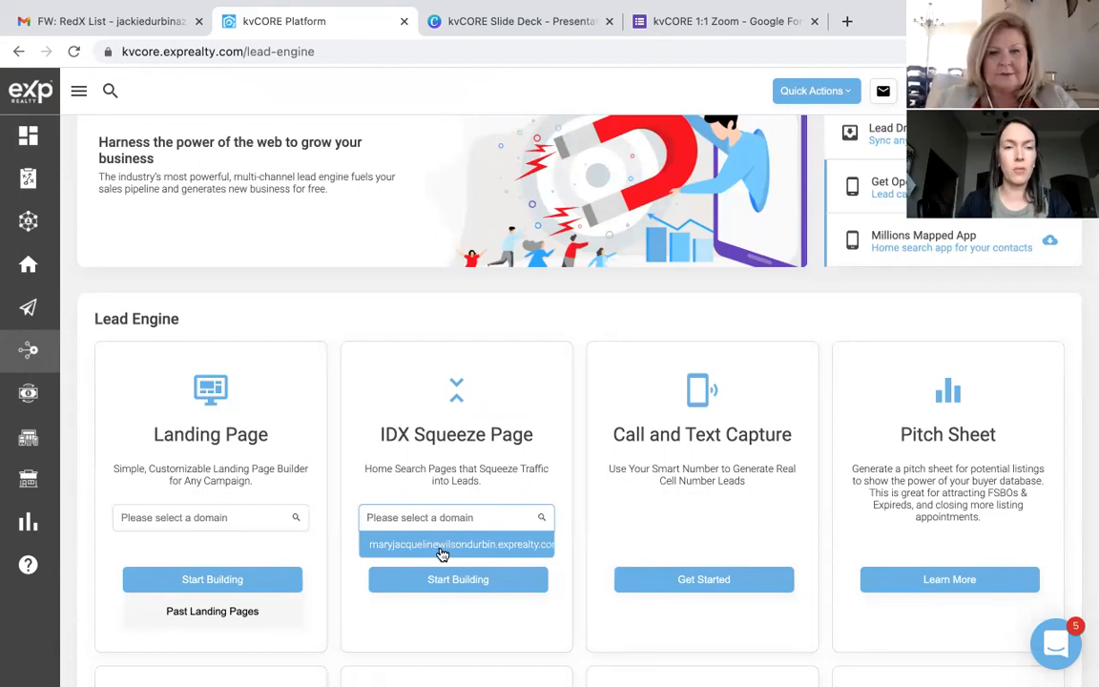
click(442, 553)
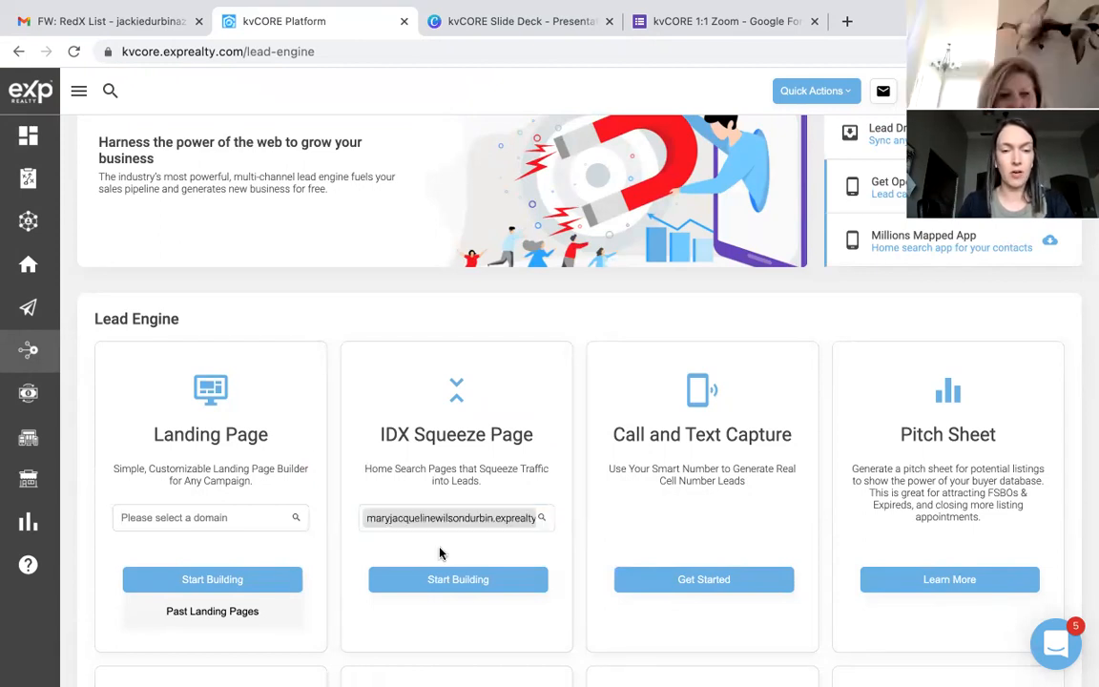
Step: Start building the IDX Squeeze Page to bring up the Multi-Property build form
click(444, 586)
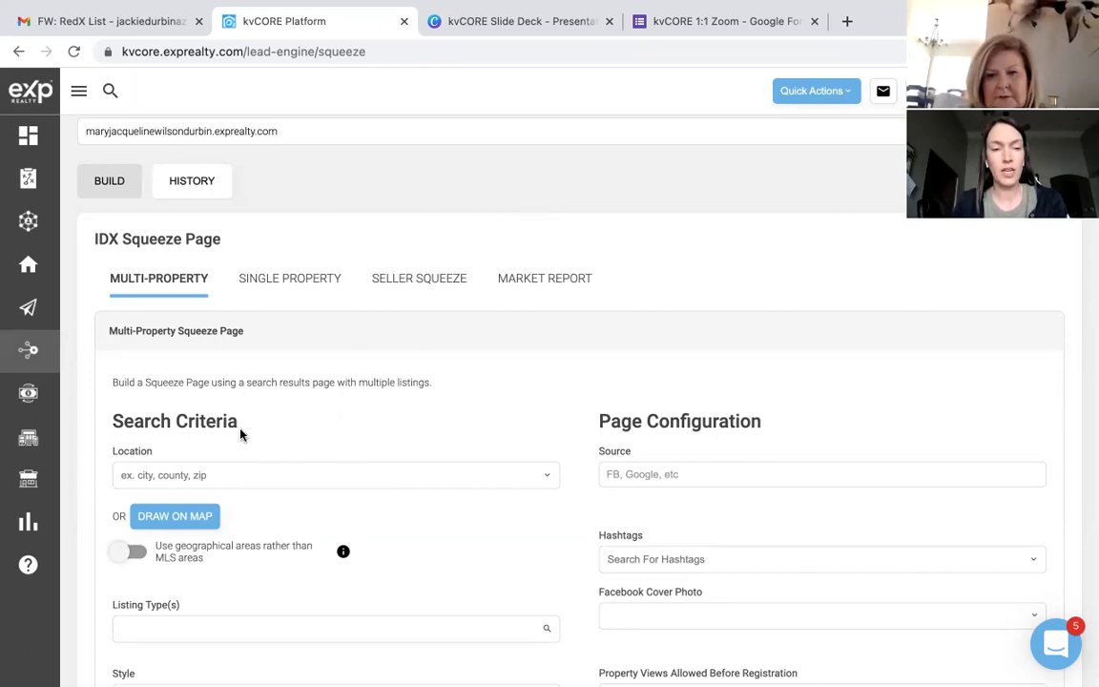
Step: Search 'chandler' in Location and add City: Chandler, AZ as the search location
click(188, 473)
text(chandler)
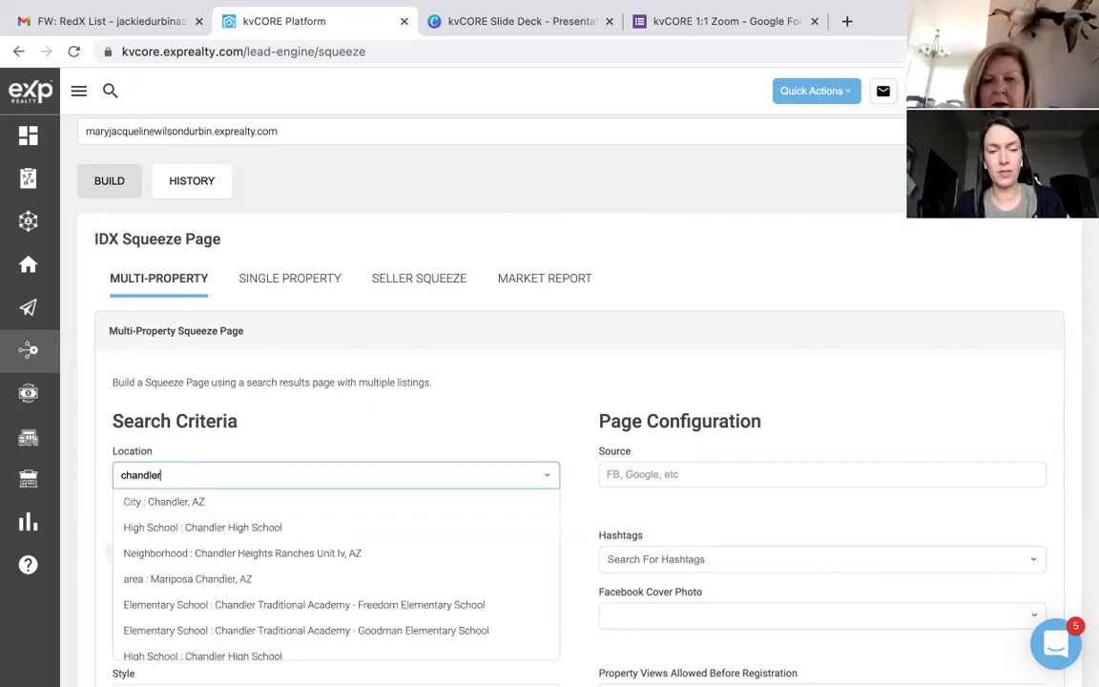
click(170, 506)
scroll(315, 534, down, 1)
scroll(315, 534, down, 2)
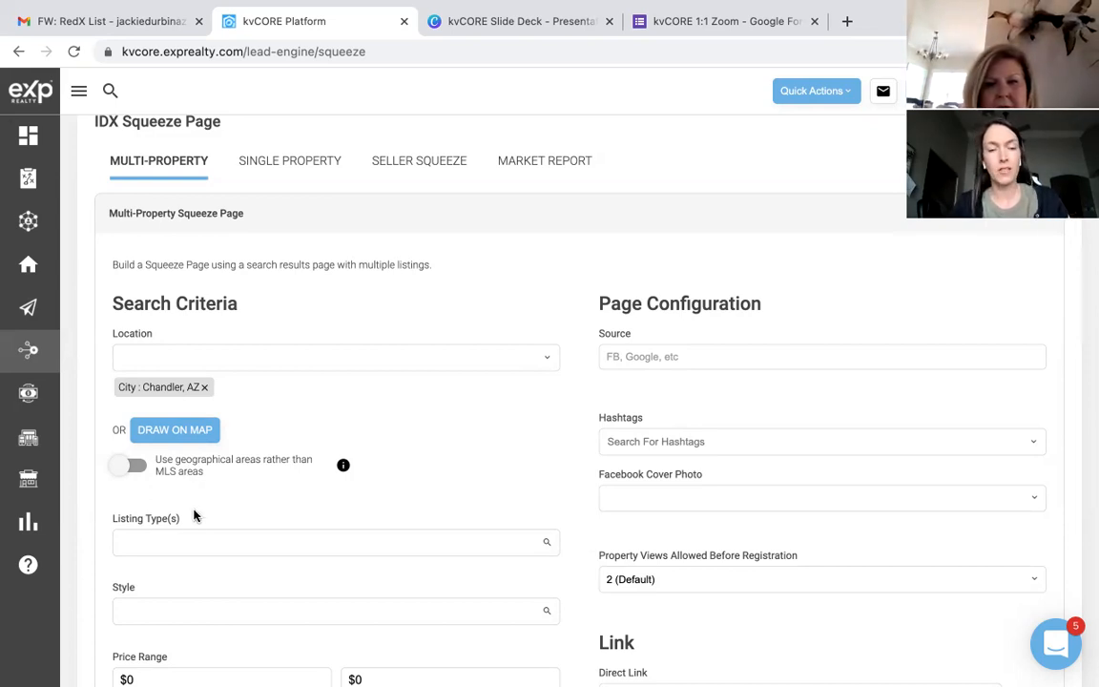
Step: Choose Single Family under Listing Type(s), then look at the Style options
click(196, 541)
scroll(197, 541, down, 2)
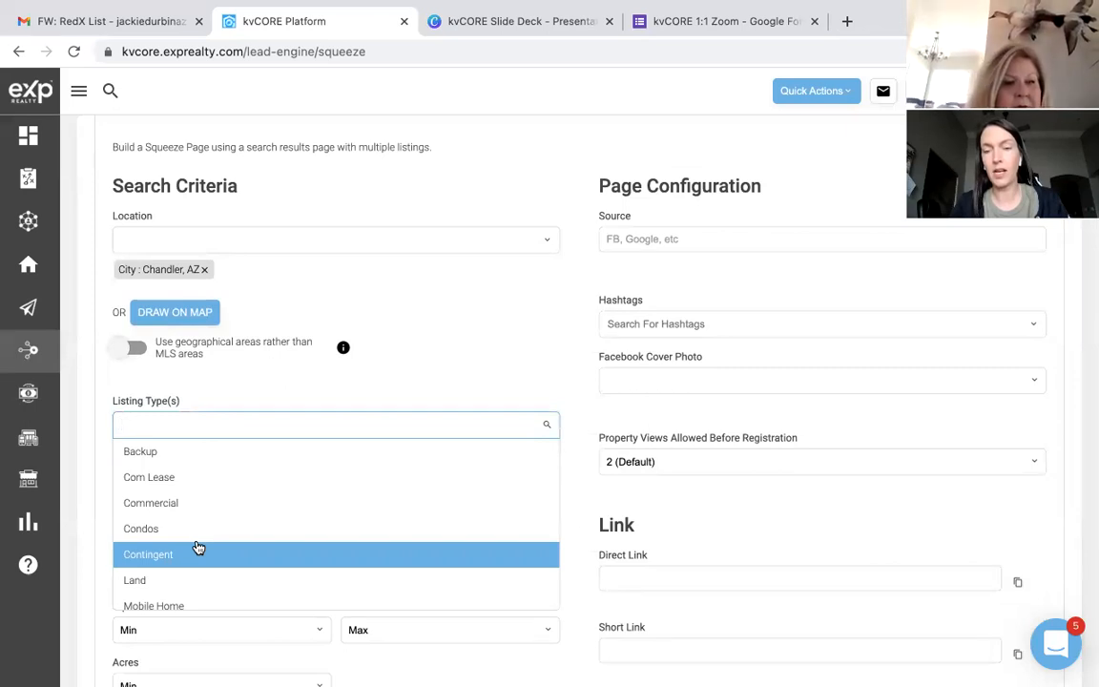
scroll(198, 546, down, 2)
scroll(196, 545, down, 2)
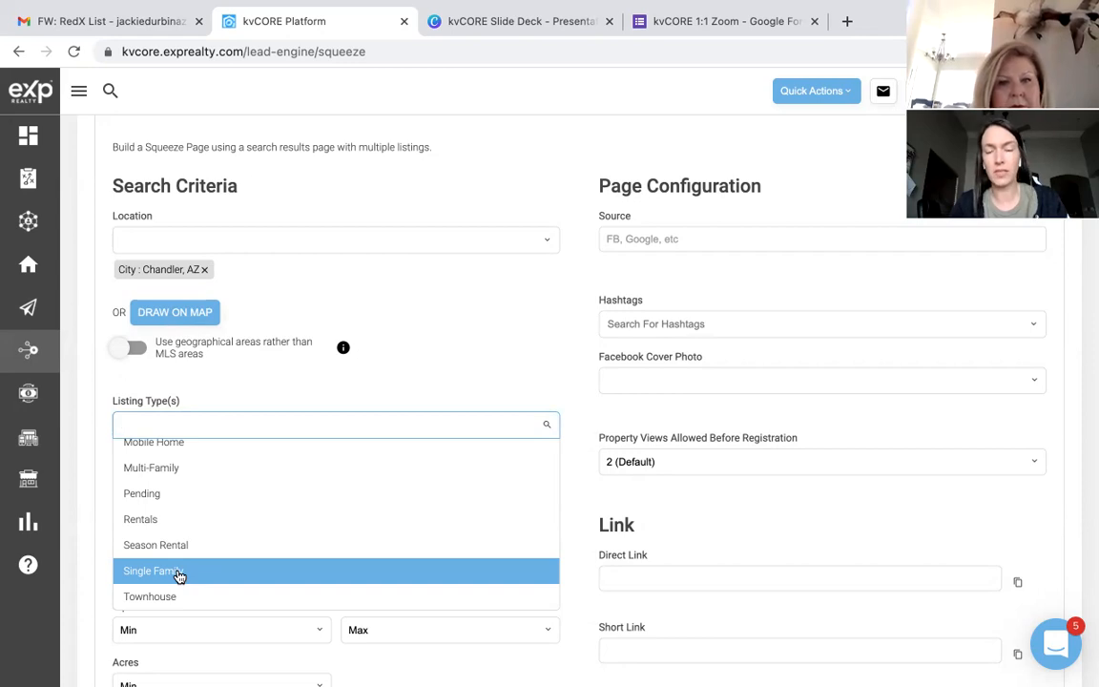
click(179, 576)
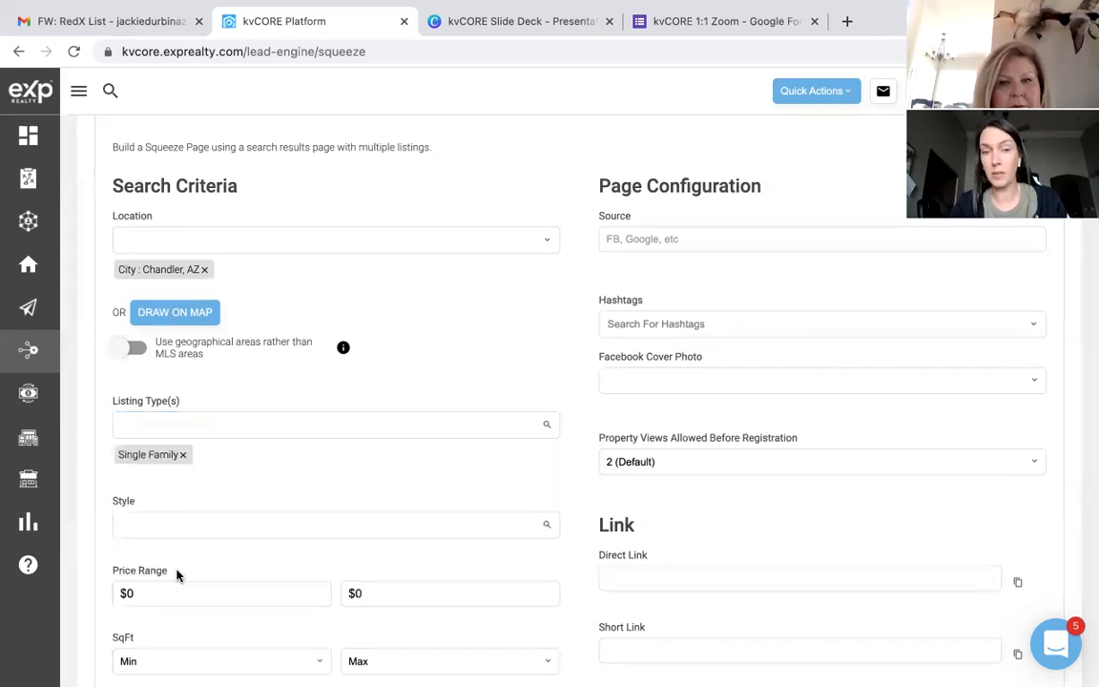
click(222, 526)
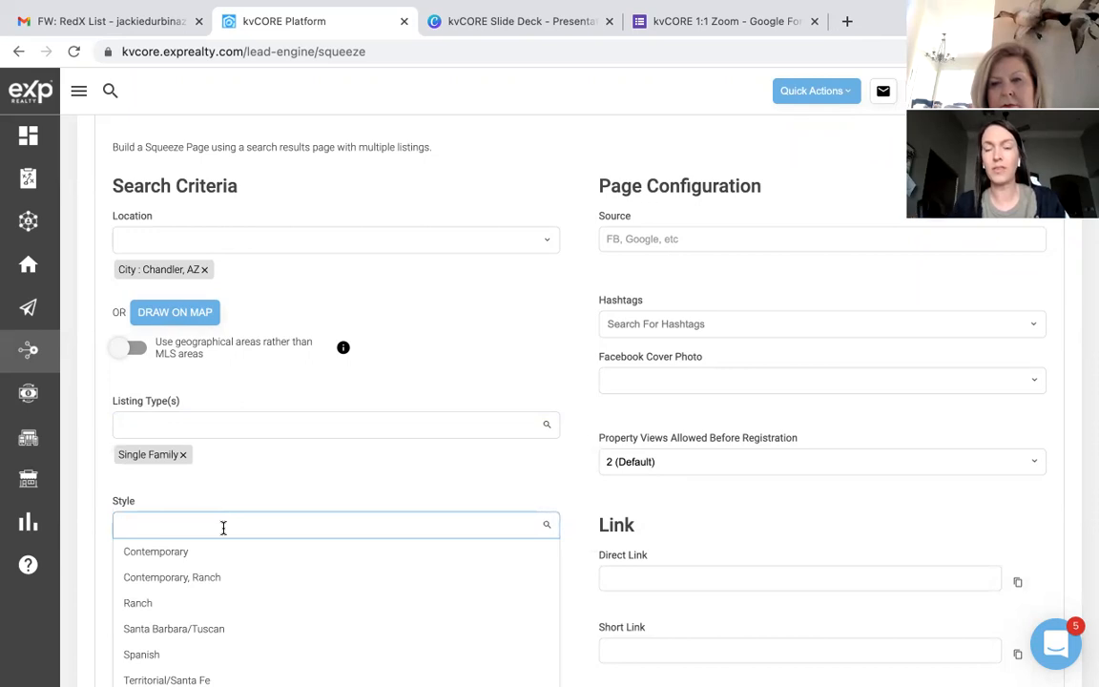
Step: Leave Style unset and set the maximum Price Range value to 500,000
click(254, 496)
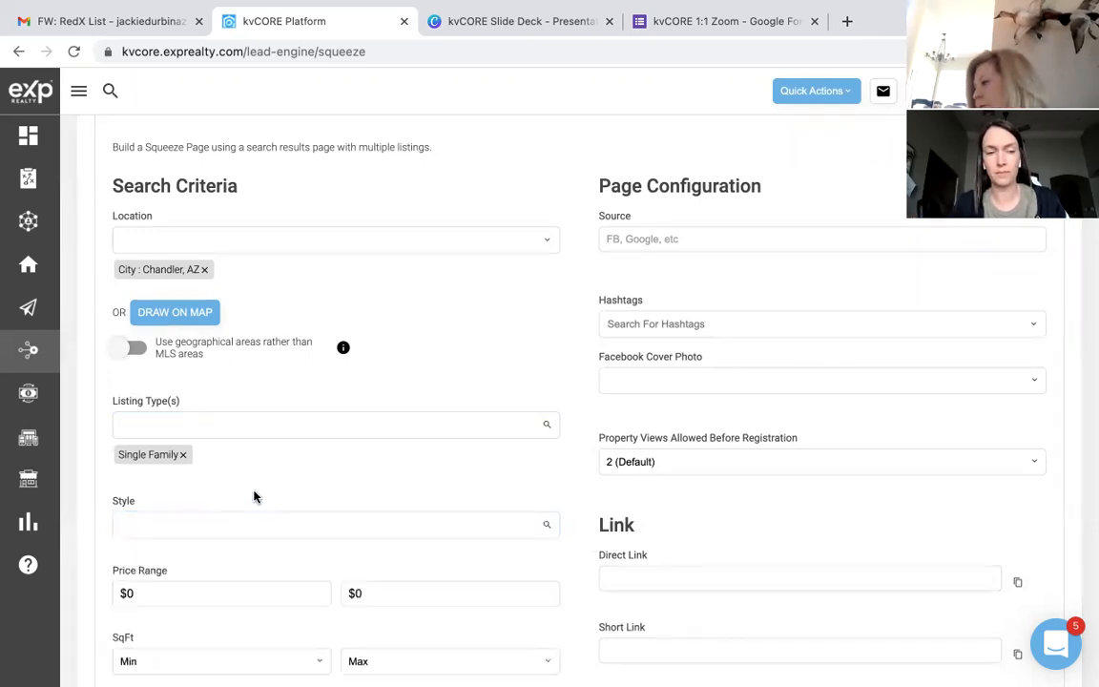
scroll(254, 493, down, 3)
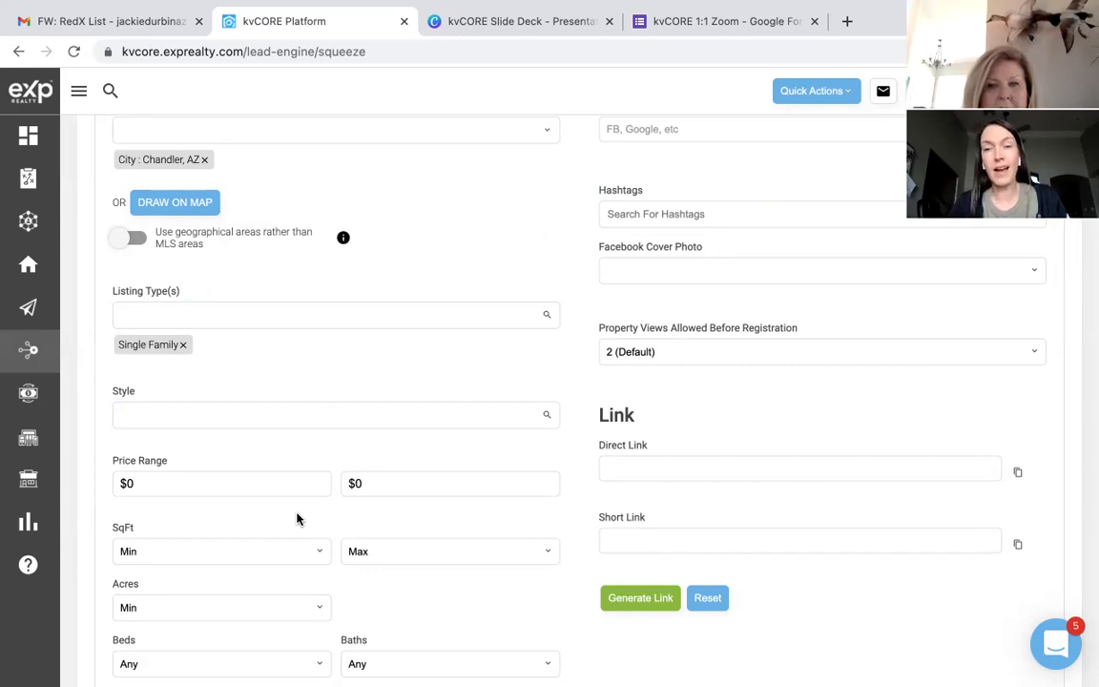
click(385, 484)
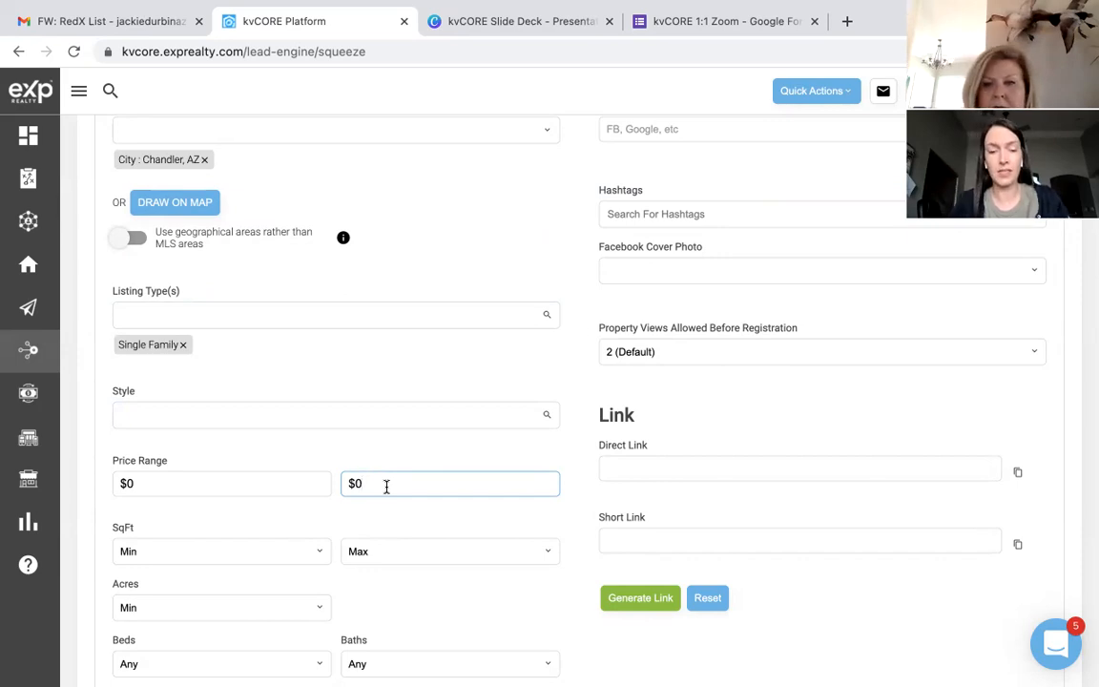
text(500,000)
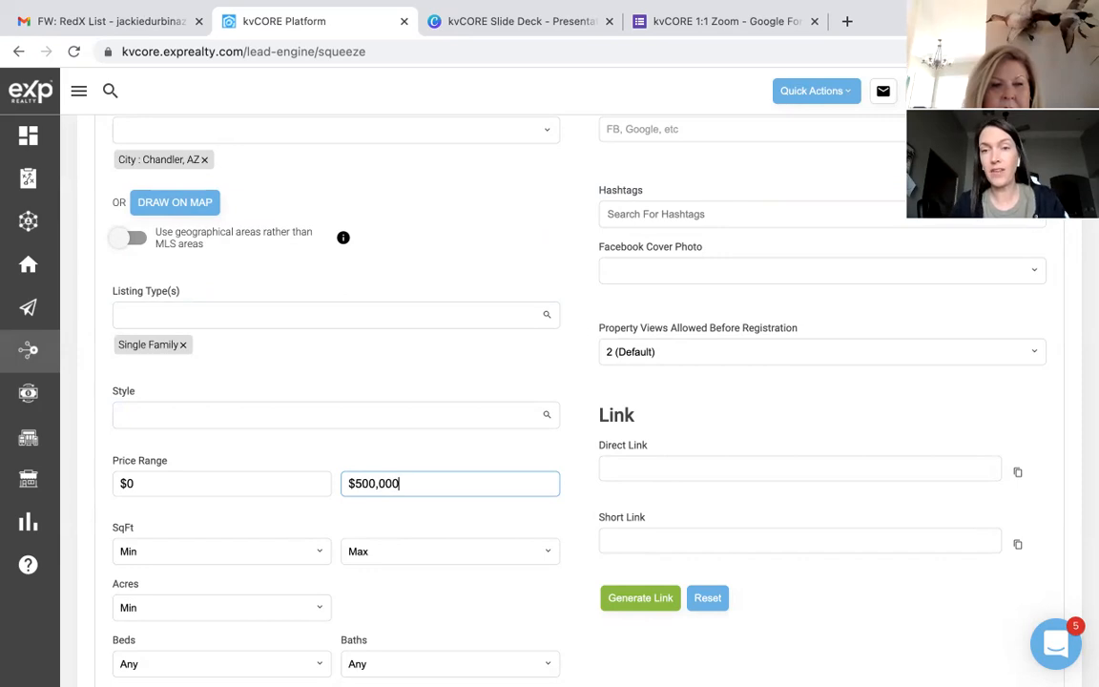
click(305, 522)
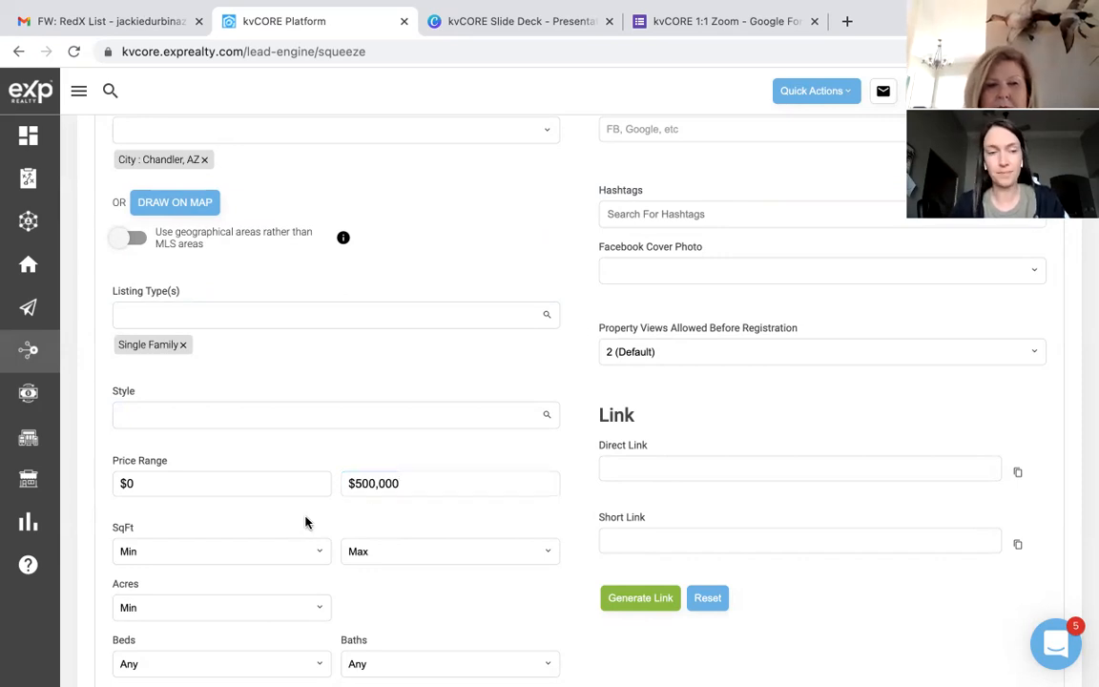
scroll(306, 522, down, 2)
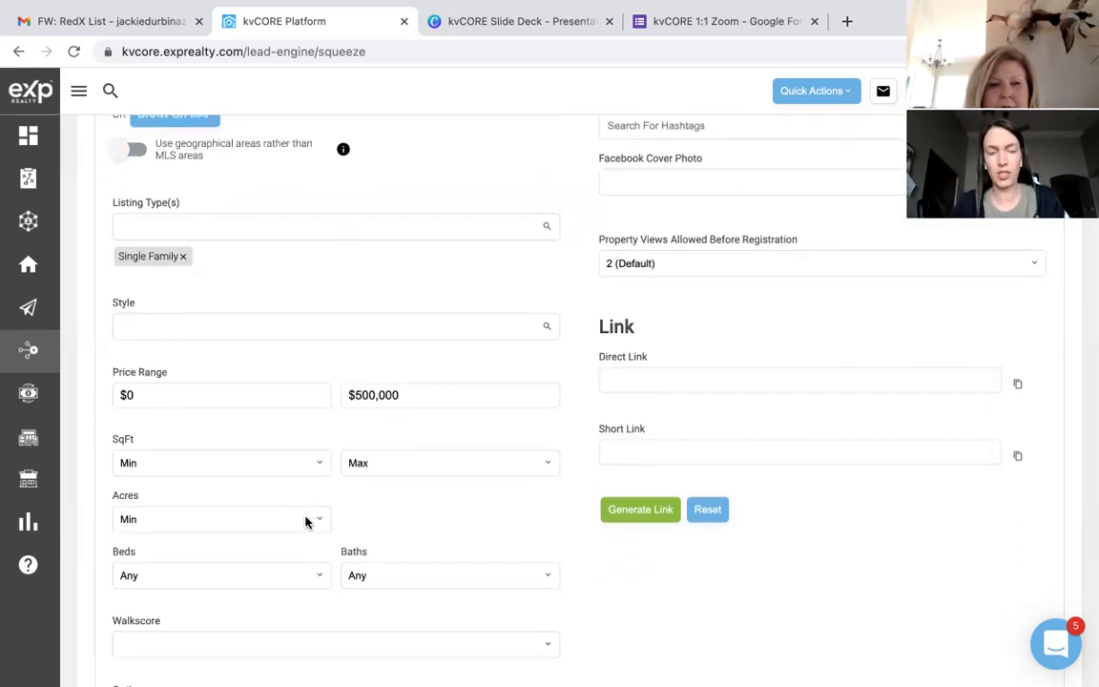
scroll(305, 521, down, 2)
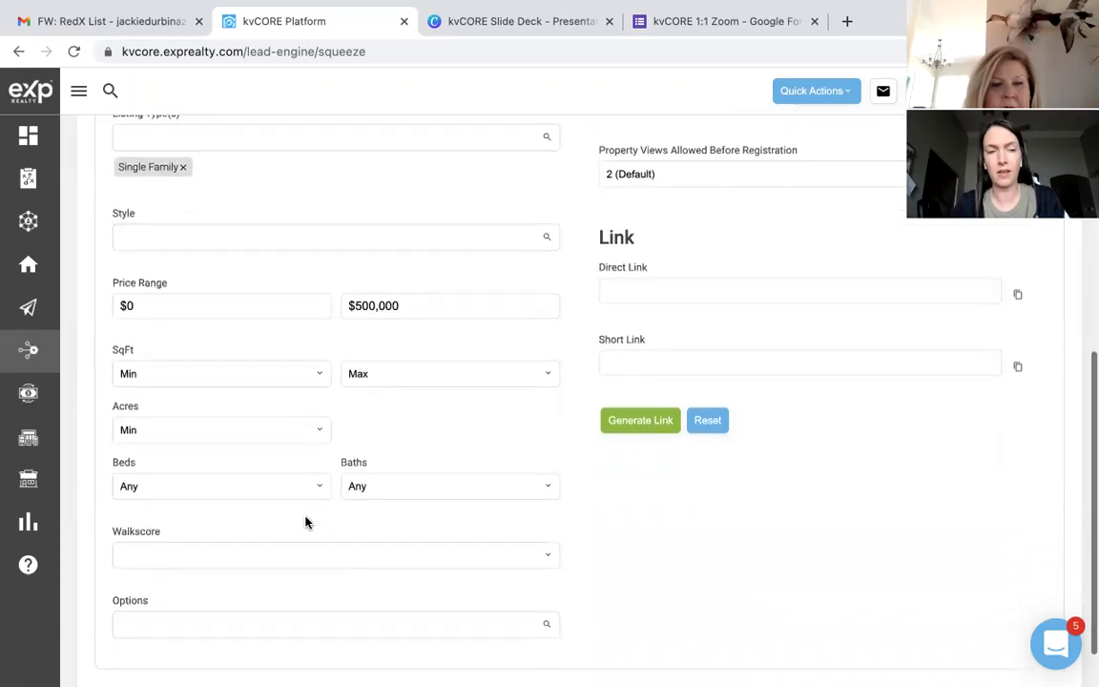
scroll(305, 522, down, 1)
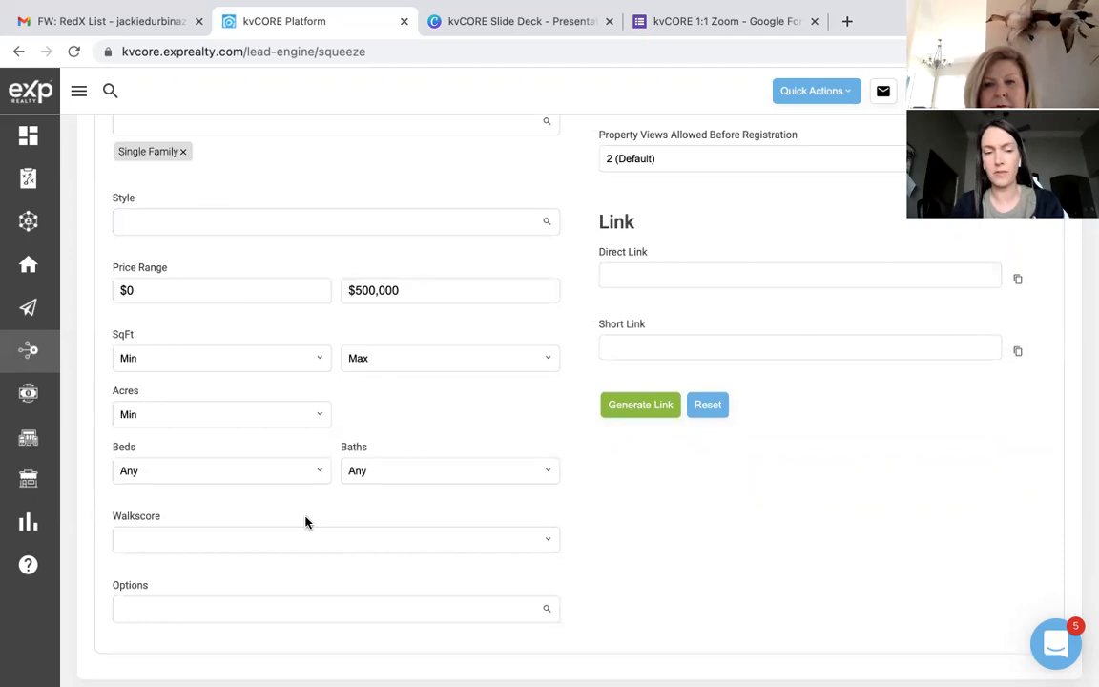
scroll(305, 522, down, 1)
click(286, 563)
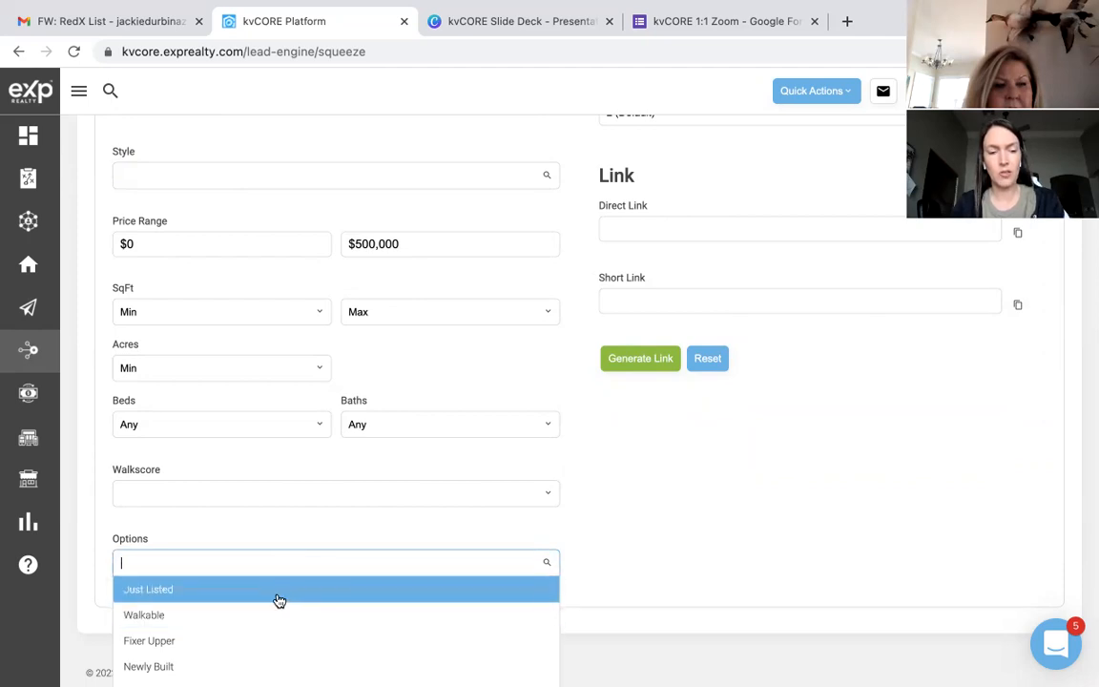
scroll(253, 660, down, 3)
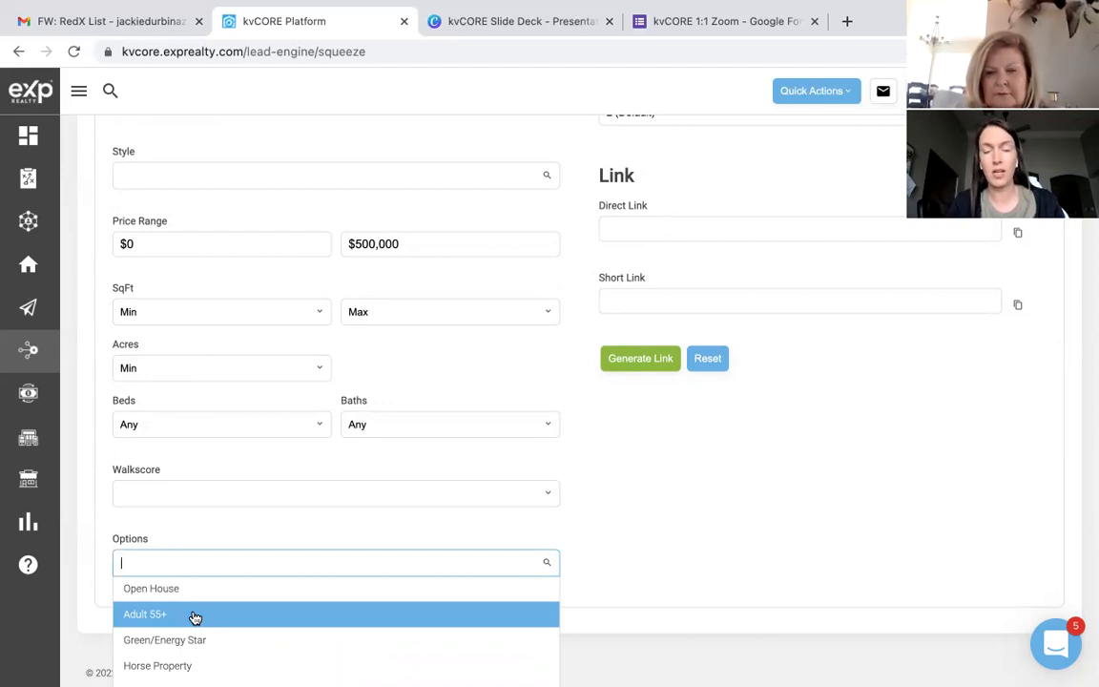
scroll(194, 617, down, 2)
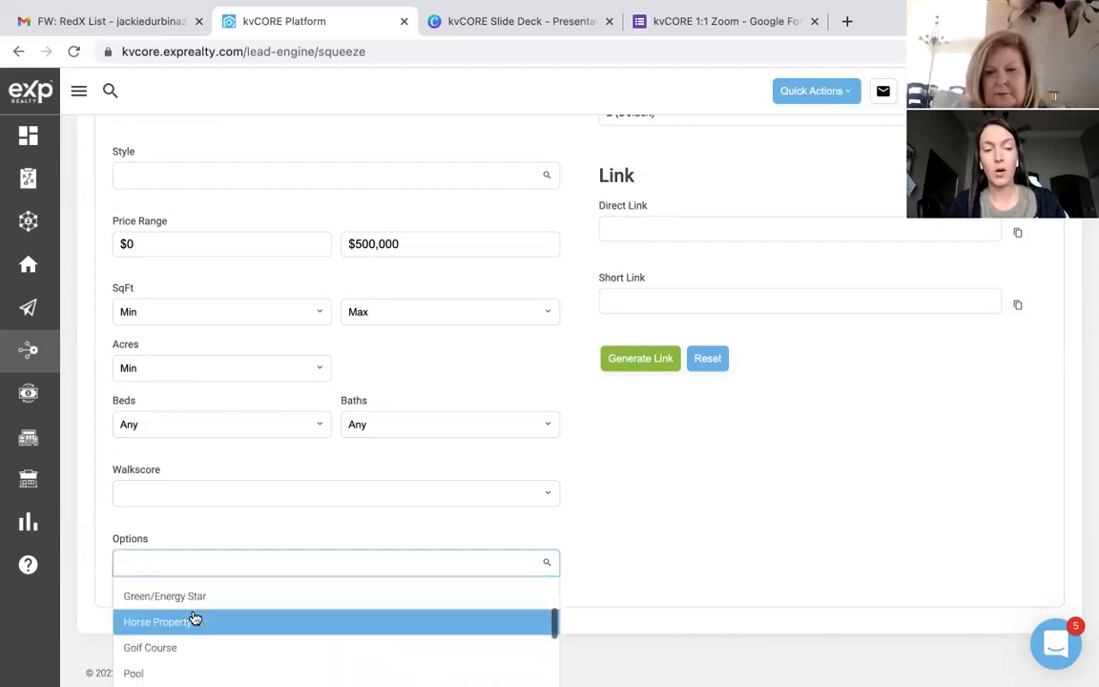
scroll(191, 622, down, 2)
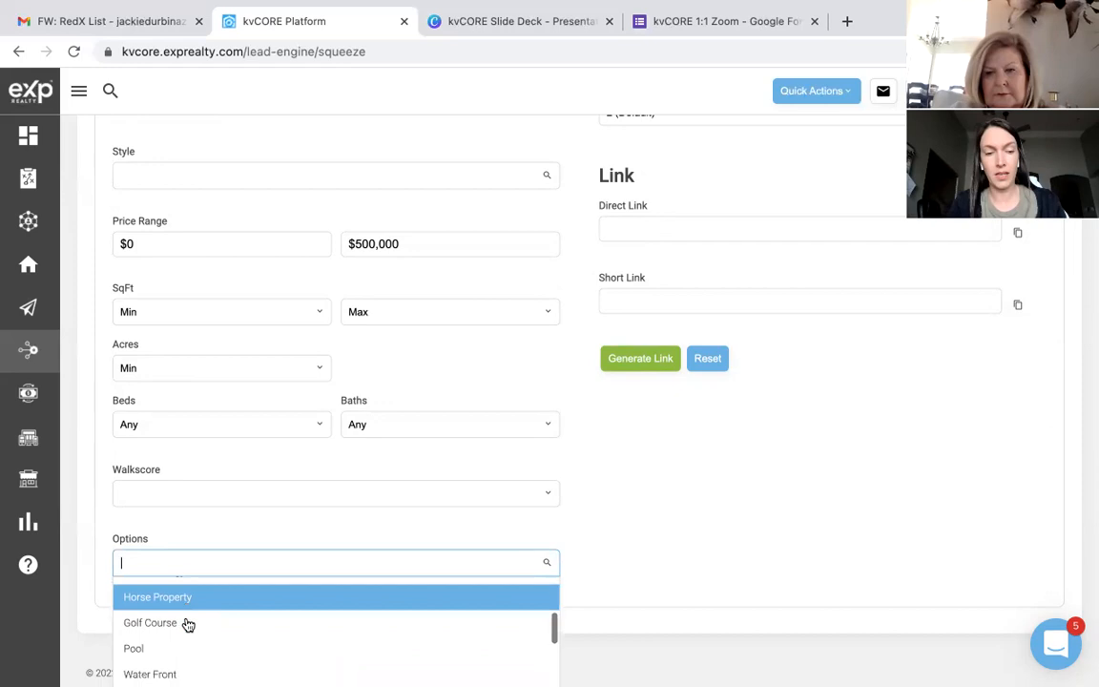
scroll(188, 625, down, 3)
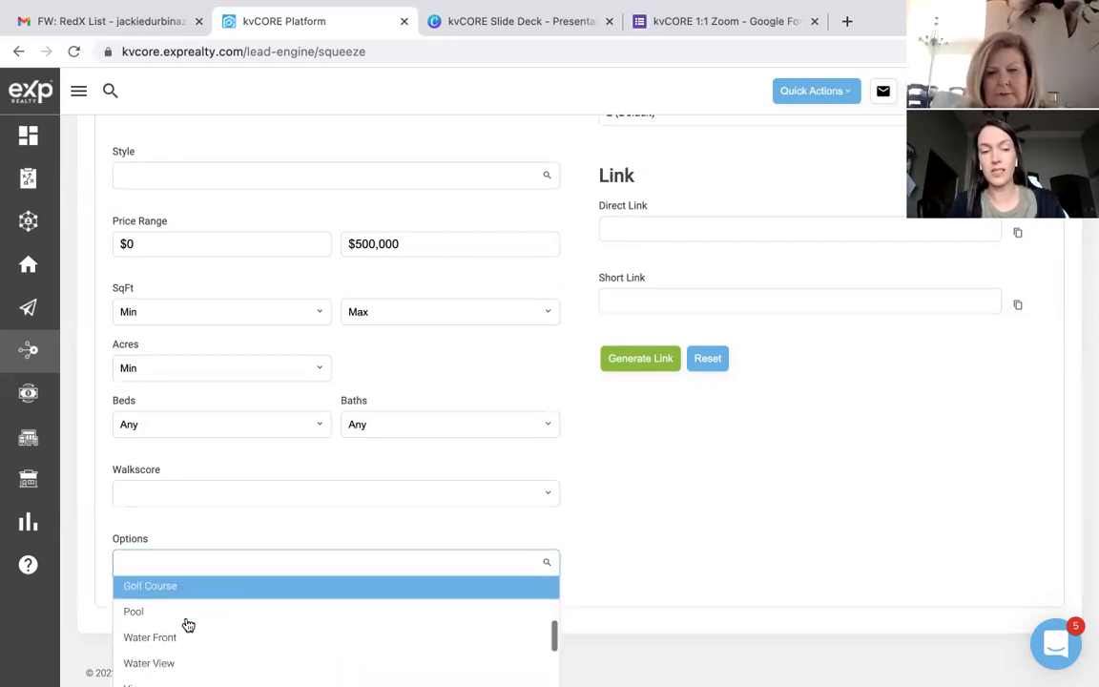
scroll(188, 624, down, 4)
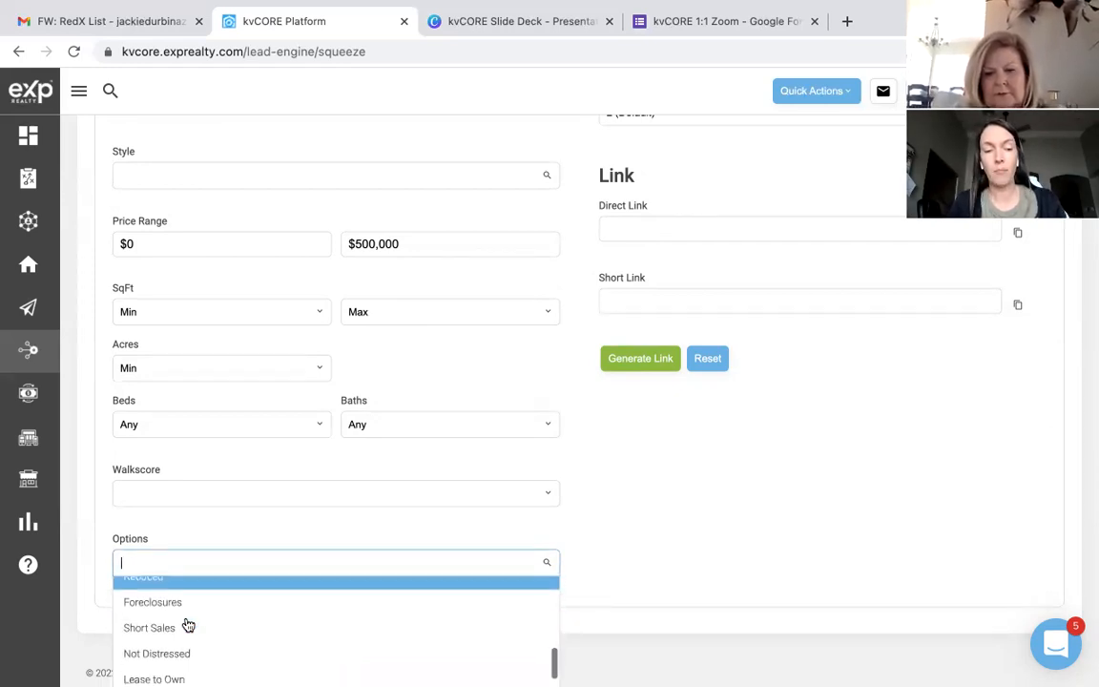
scroll(188, 625, down, 4)
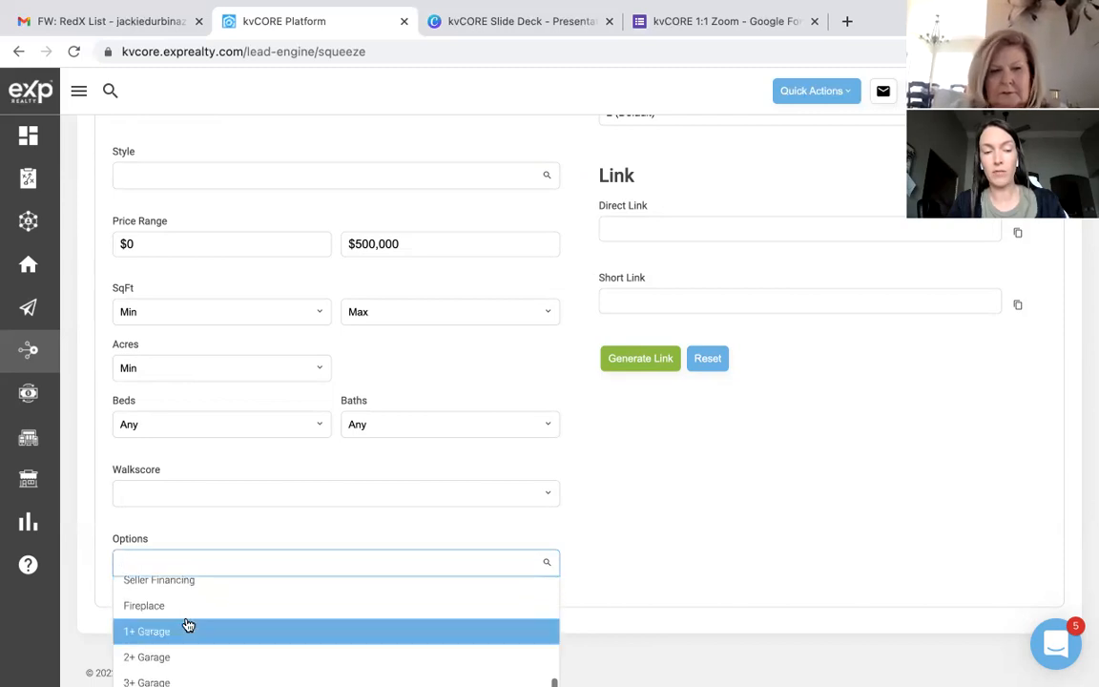
click(245, 538)
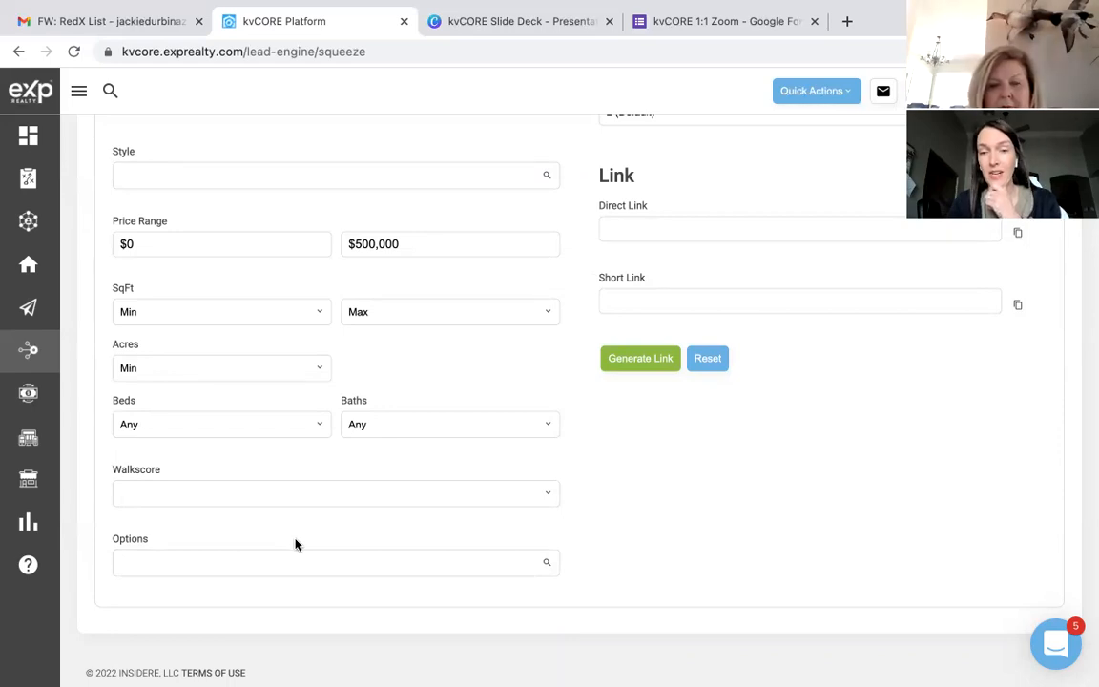
scroll(629, 510, up, 5)
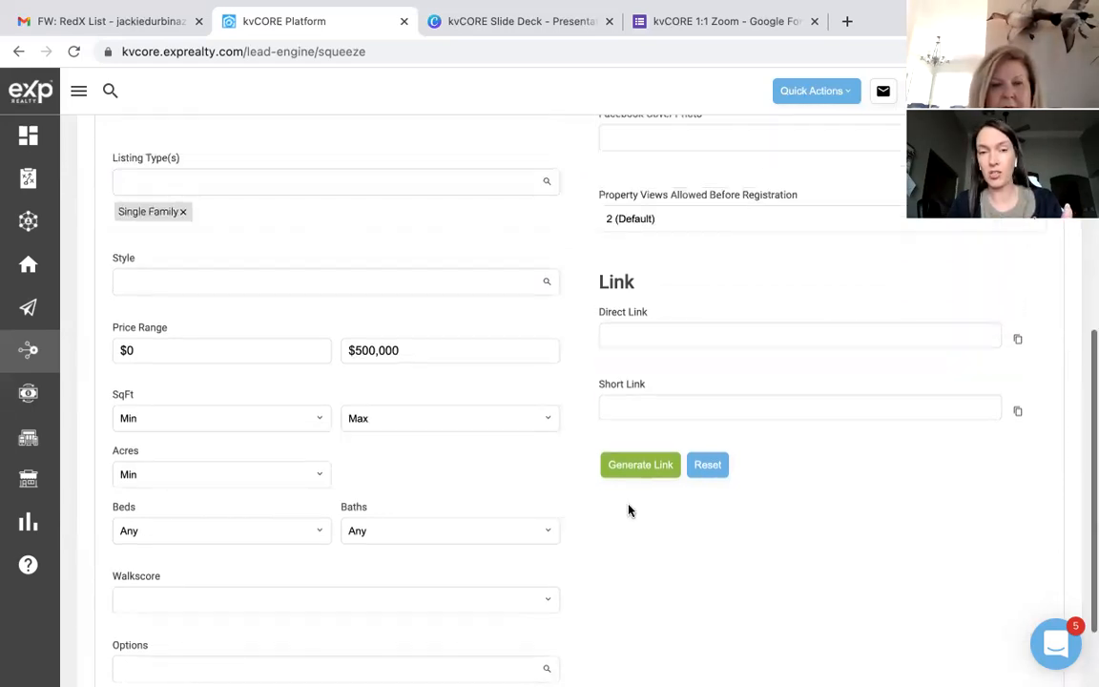
scroll(628, 505, up, 2)
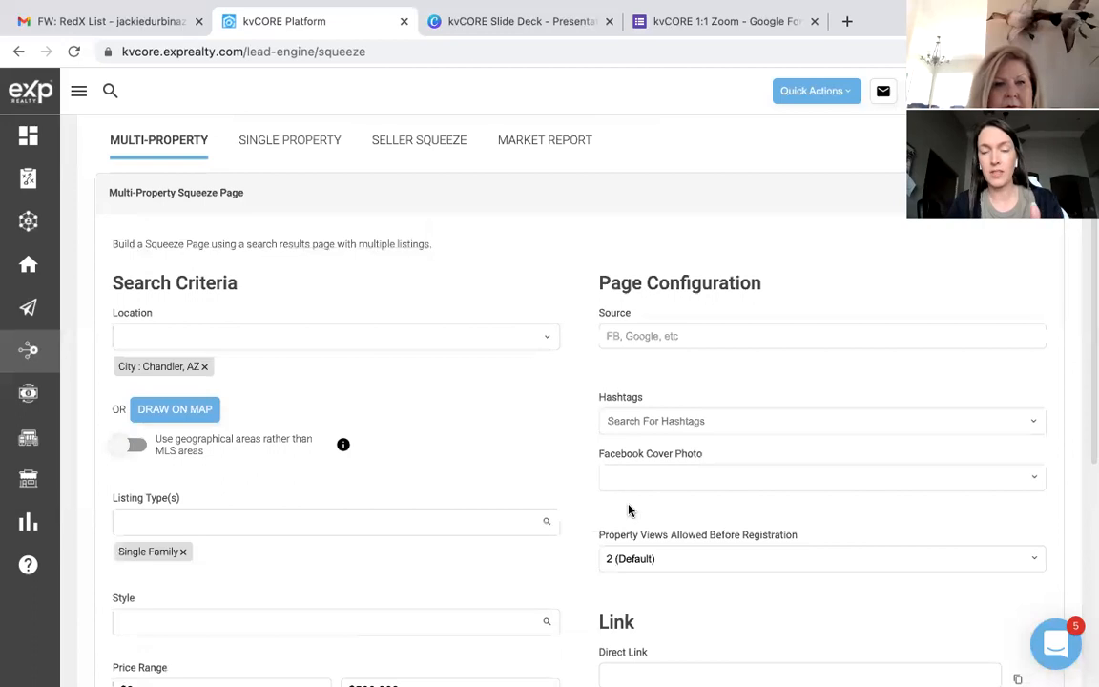
click(649, 332)
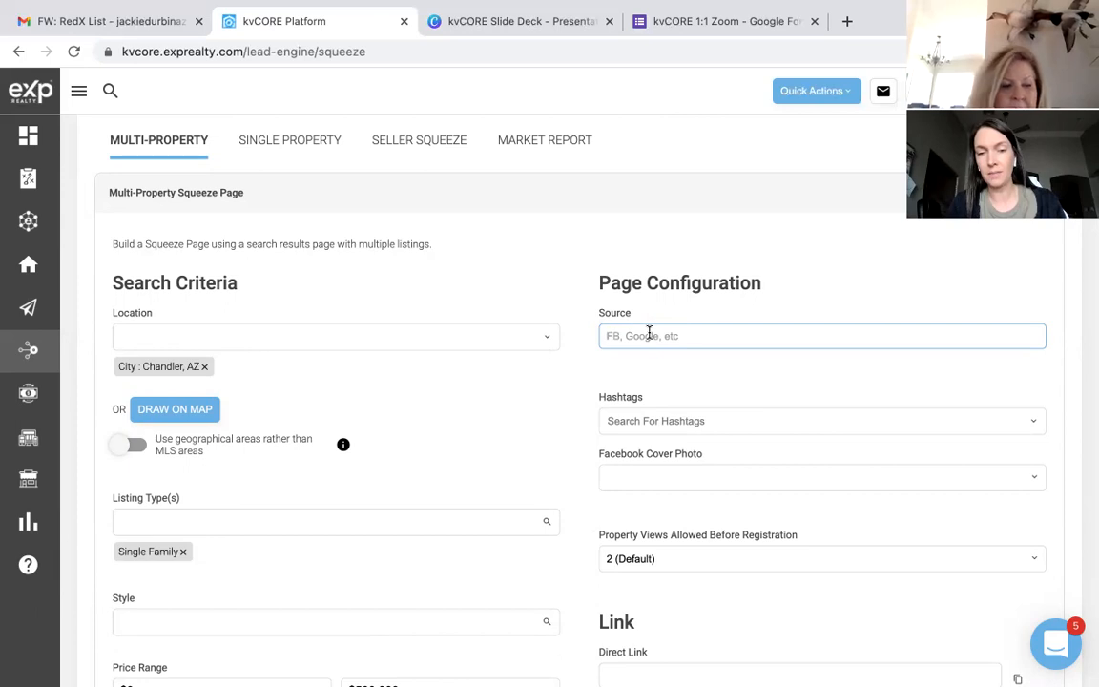
click(672, 420)
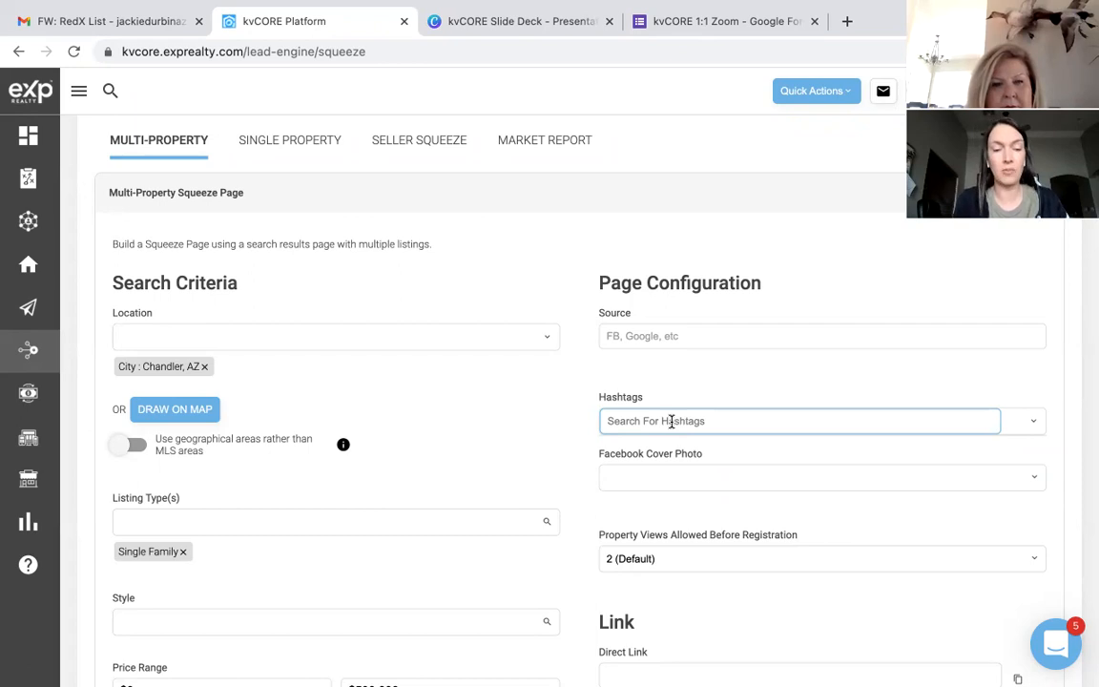
Step: Add the #buyer hashtag, then open the Property Views Allowed Before Registration dropdown
text(#)
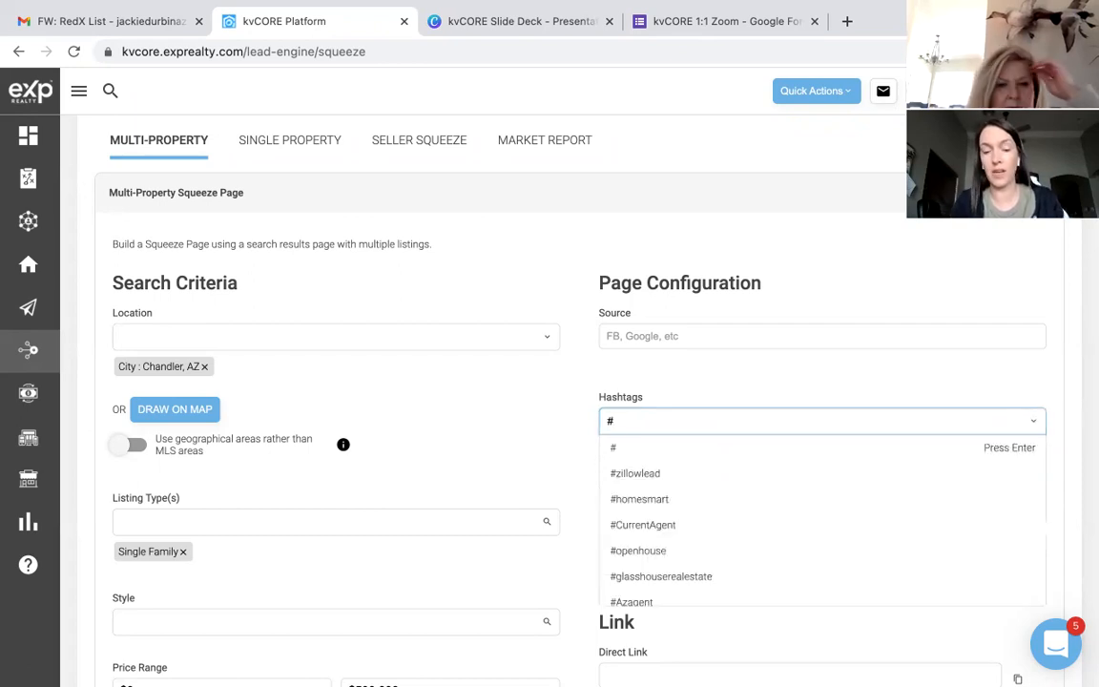
text(buyer)
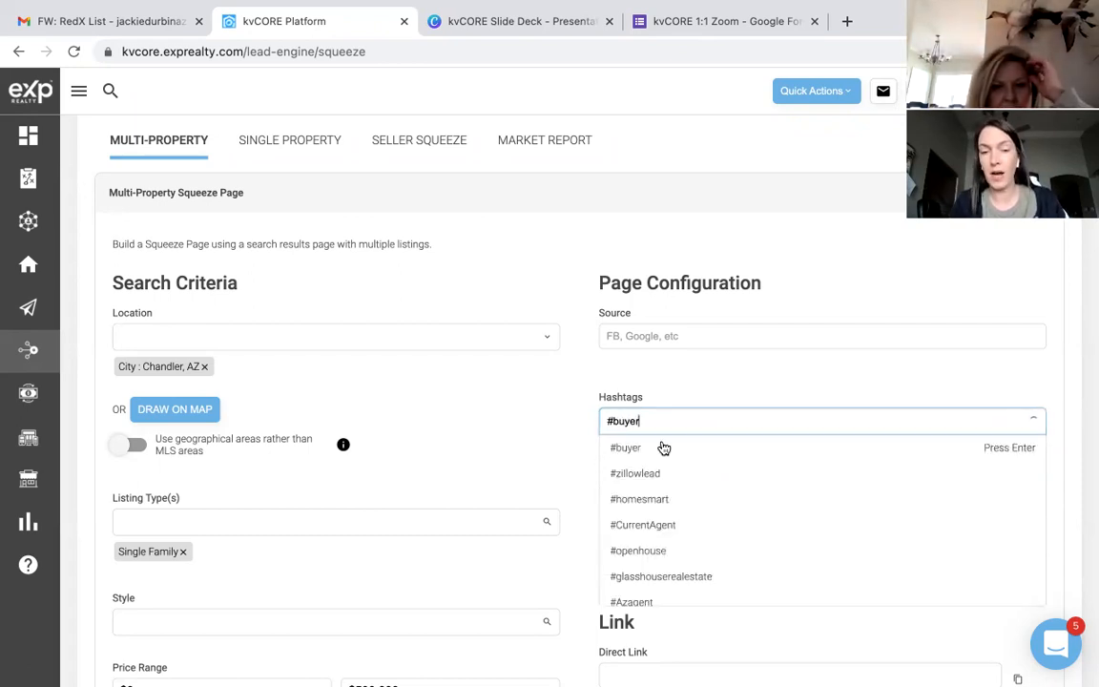
click(651, 454)
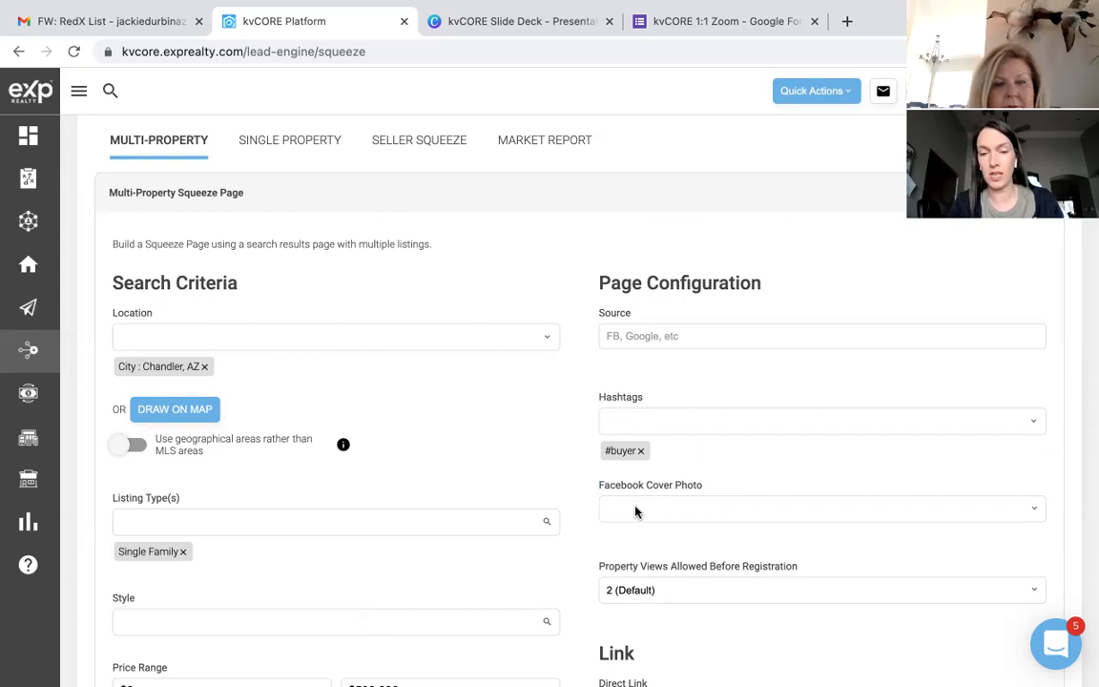
scroll(655, 559, down, 2)
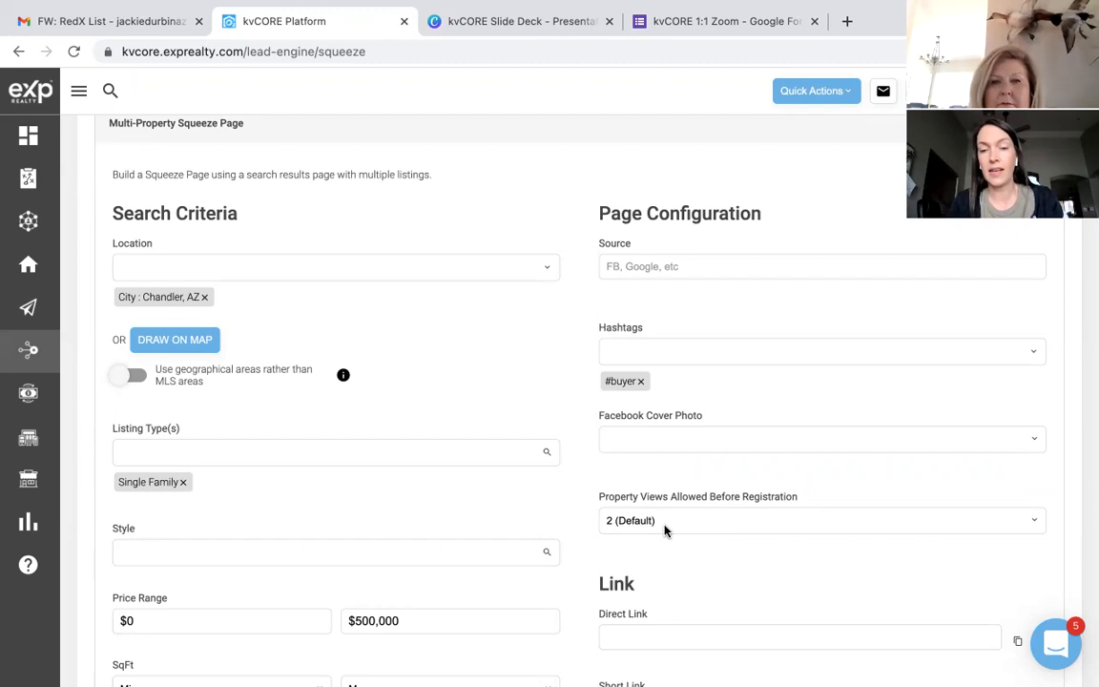
click(665, 530)
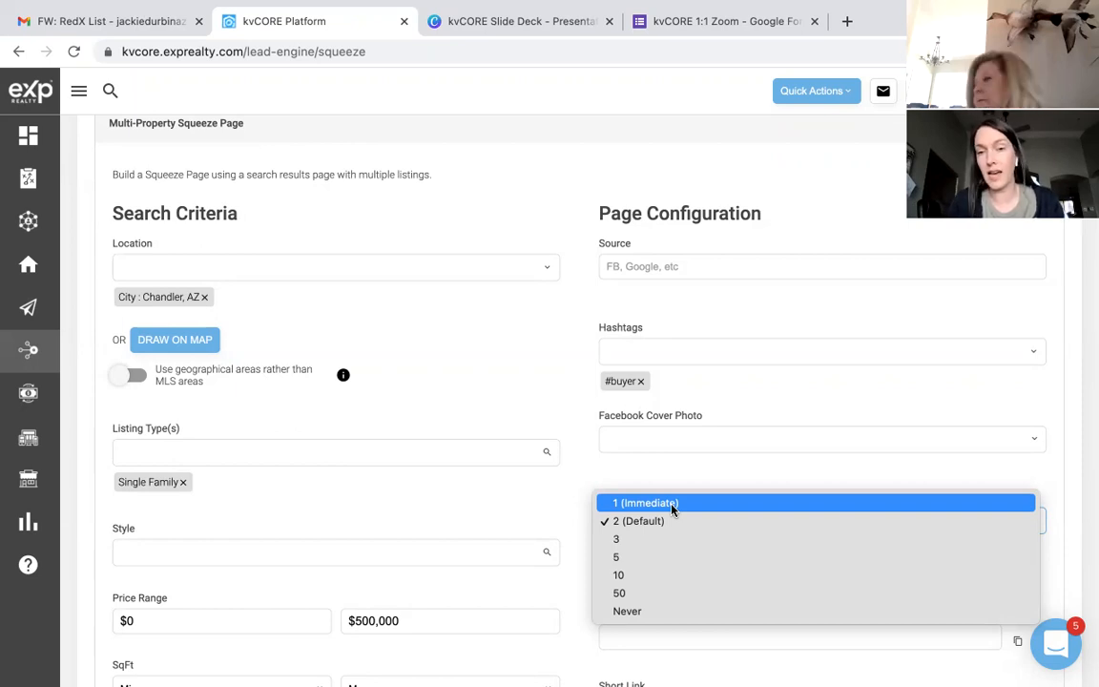
Step: Keep Property Views Allowed Before Registration at 2 (Default), closing the list unchanged
click(663, 523)
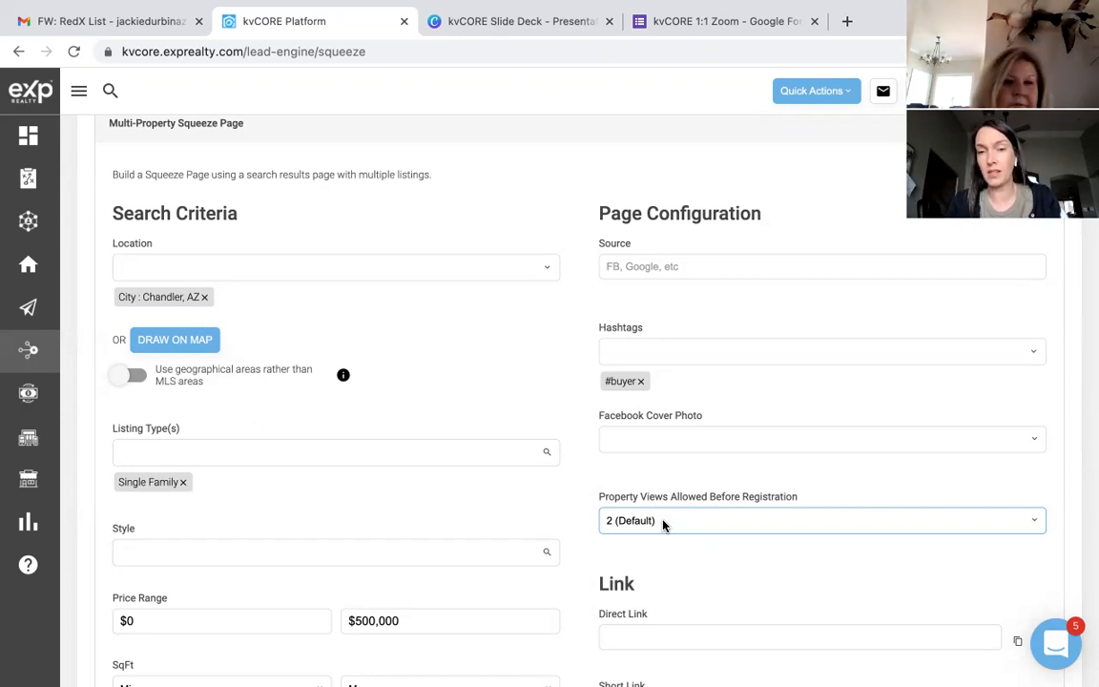
click(663, 523)
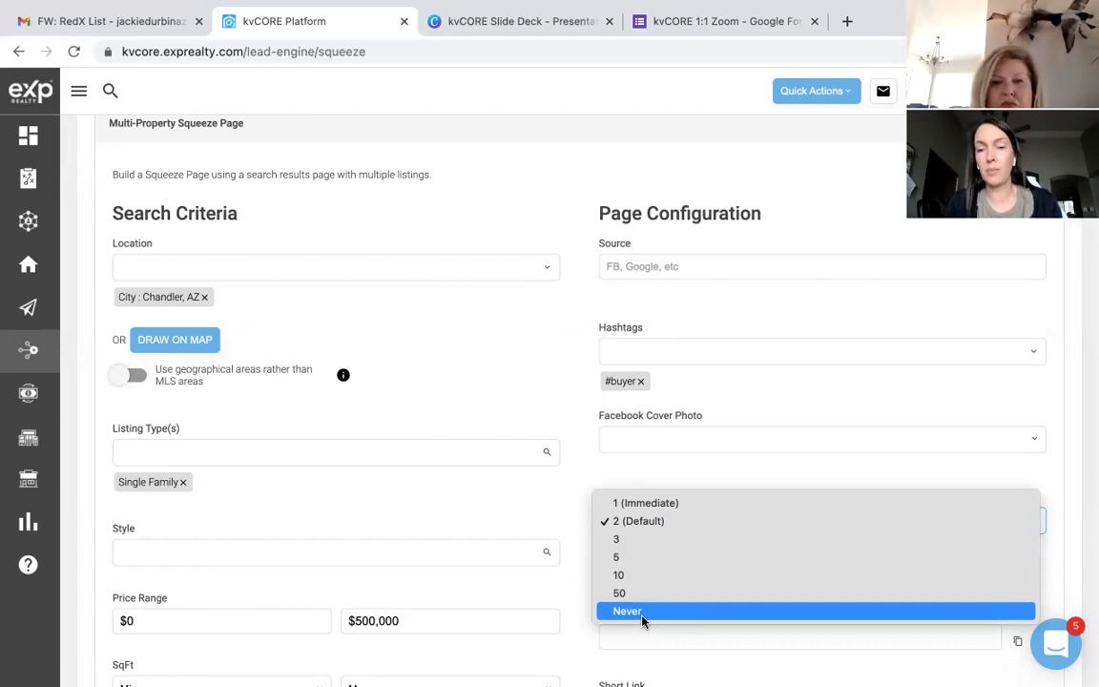
key(Escape)
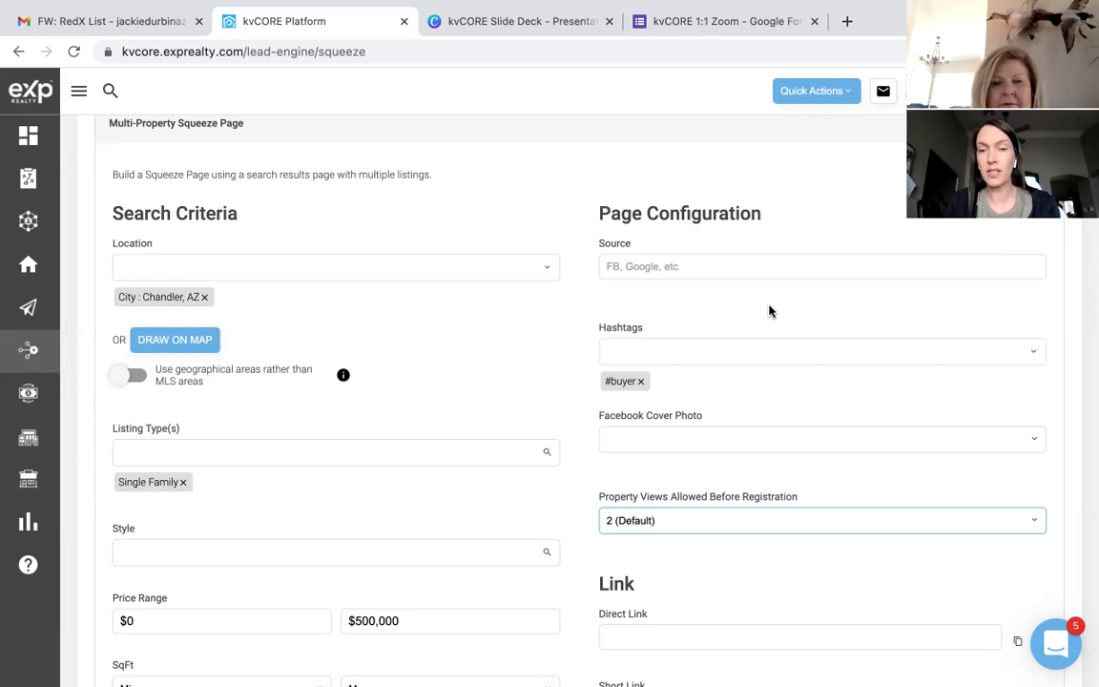
Step: Generate Link for the squeeze page and copy the resulting Short Link to the clipboard
scroll(769, 311, down, 3)
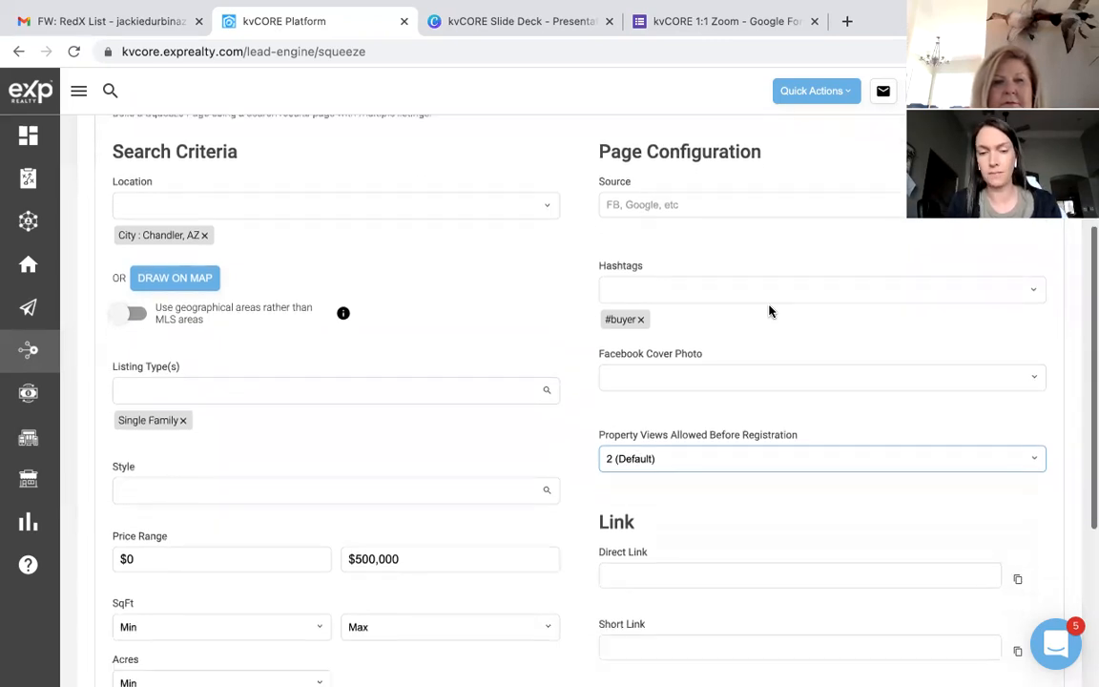
scroll(770, 311, down, 1)
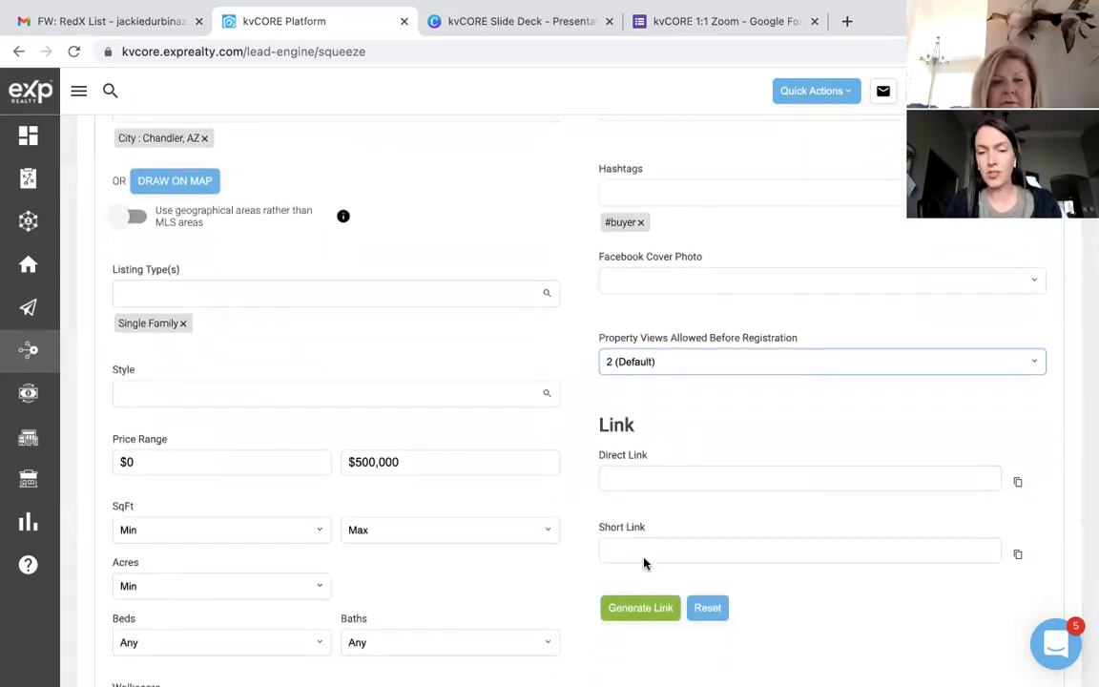
click(636, 605)
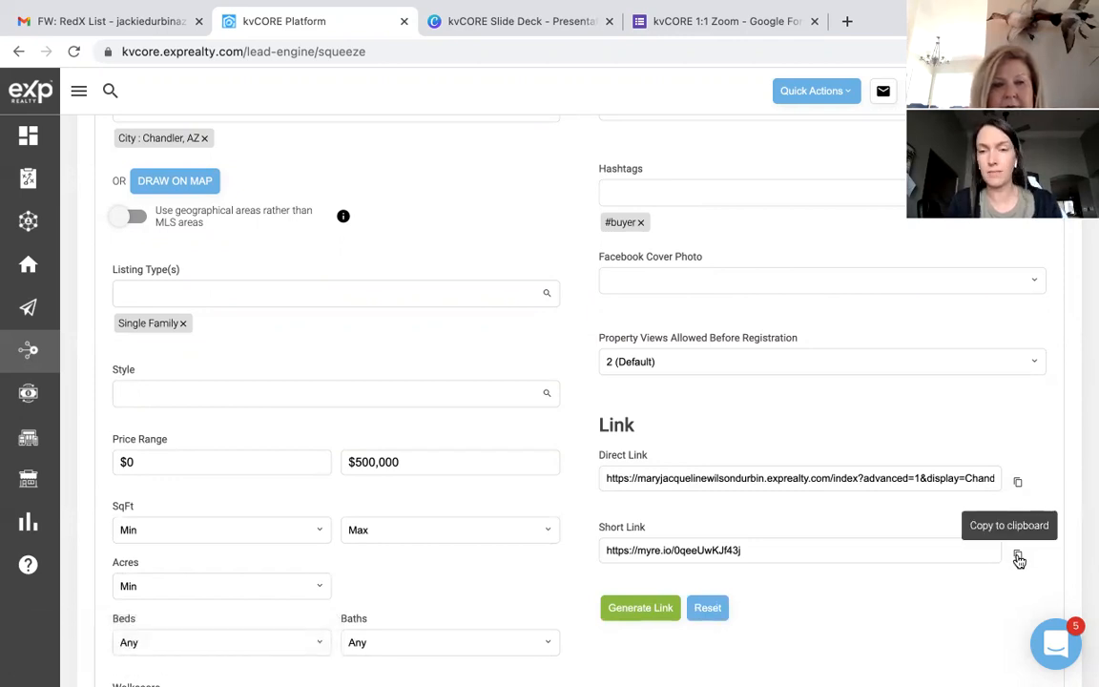
click(1017, 557)
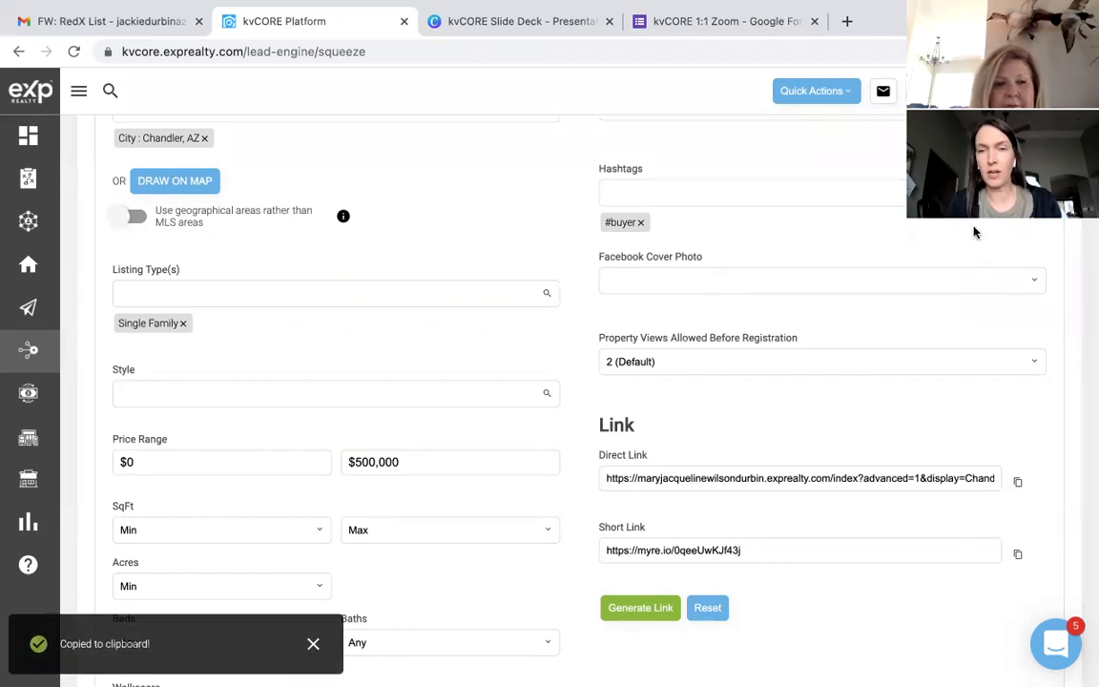
Step: Load the copied short link in a new browser tab
click(846, 21)
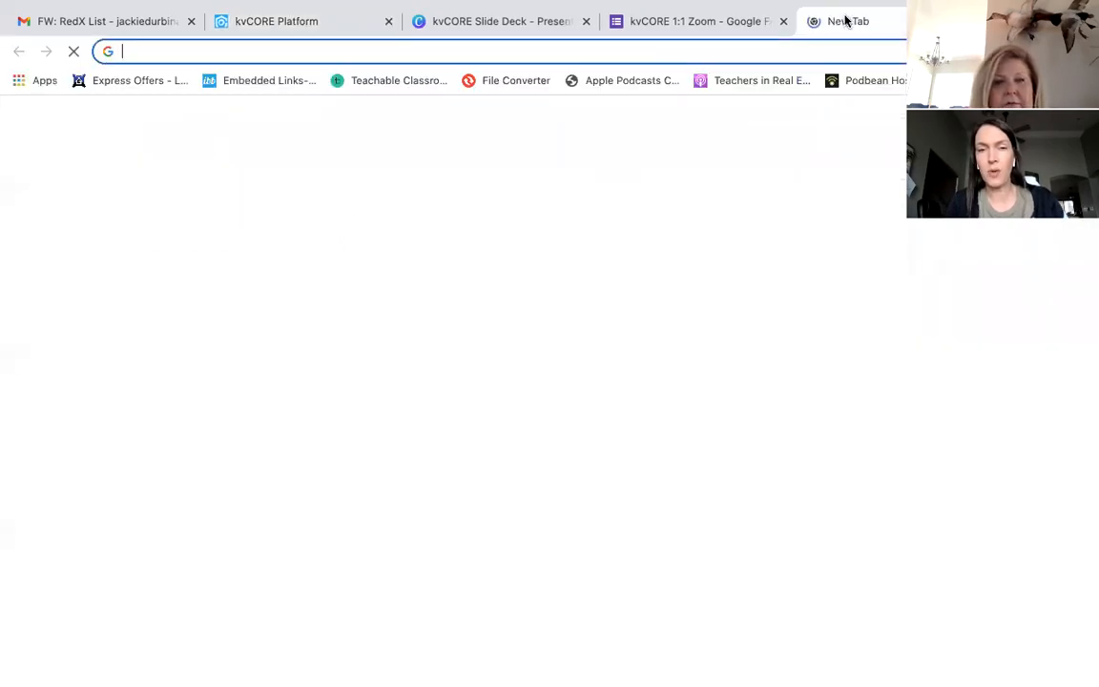
key(ctrl+v)
key(Return)
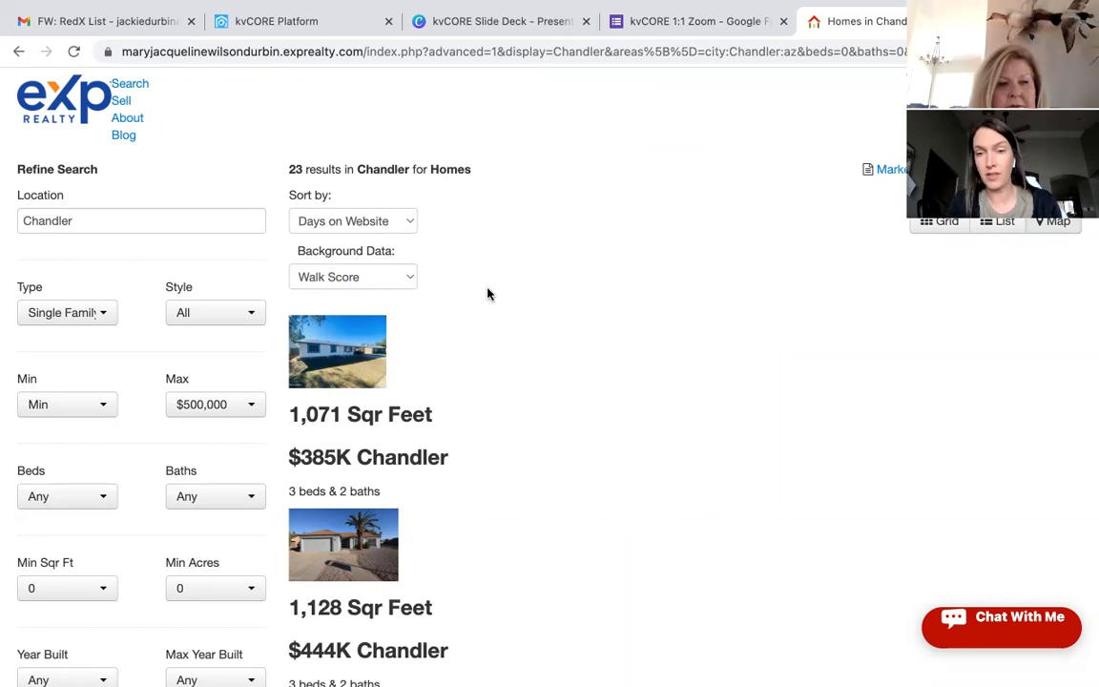
Step: Scroll through the 23 Chandler homes under $500,000, then start a fresh tab
scroll(487, 294, down, 3)
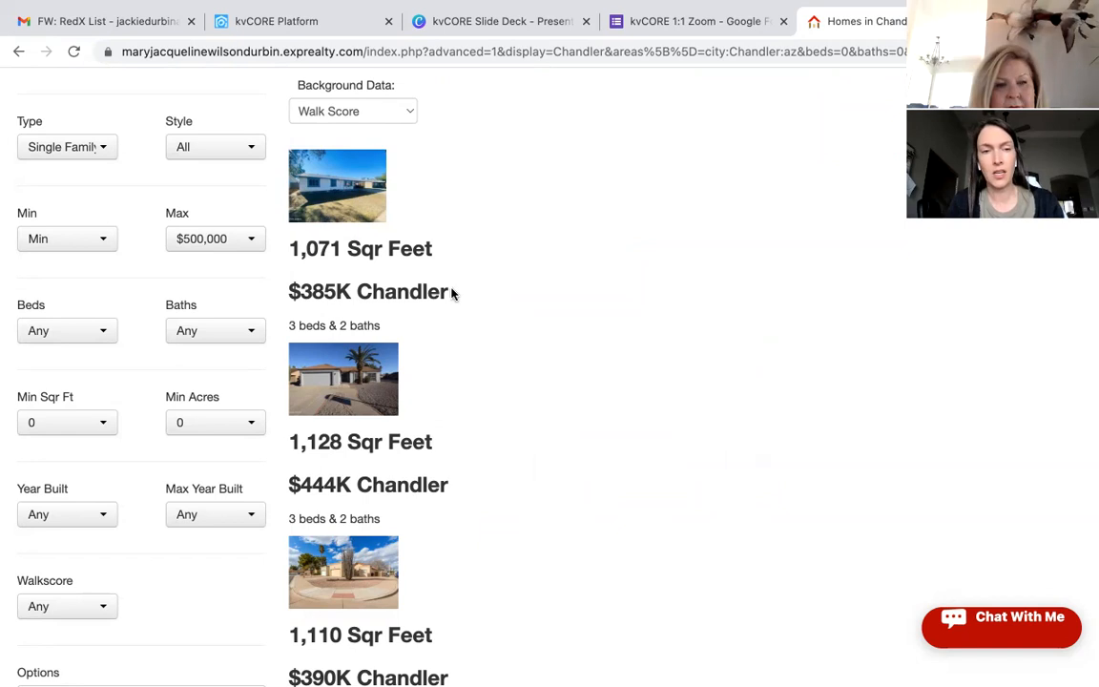
scroll(450, 407, down, 5)
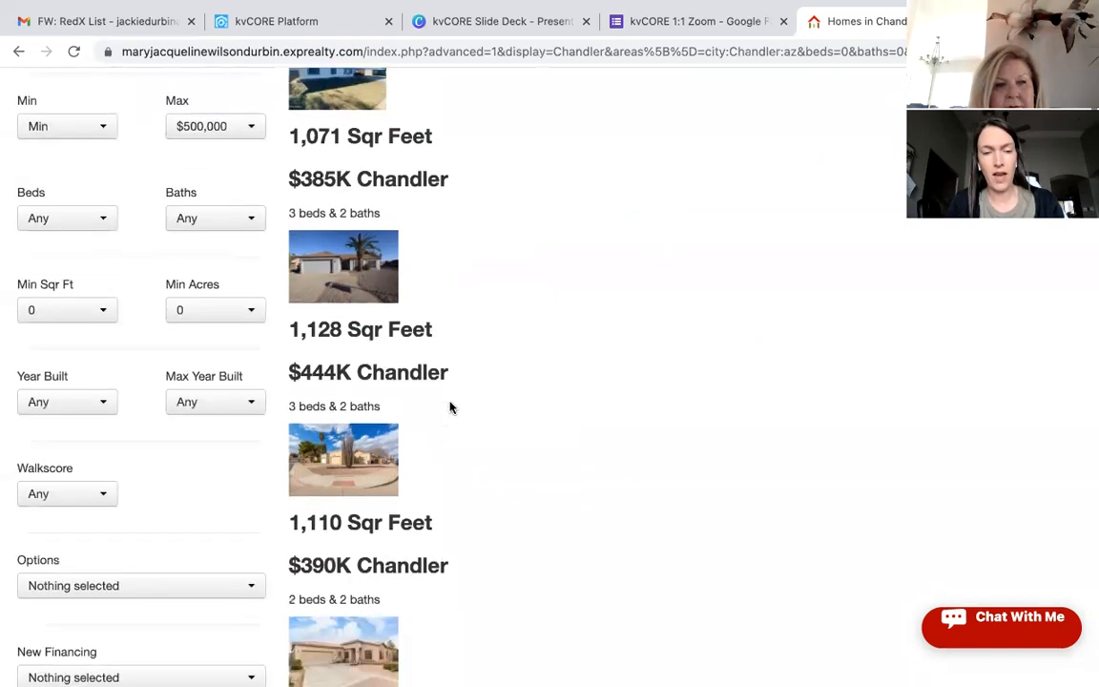
scroll(450, 407, down, 5)
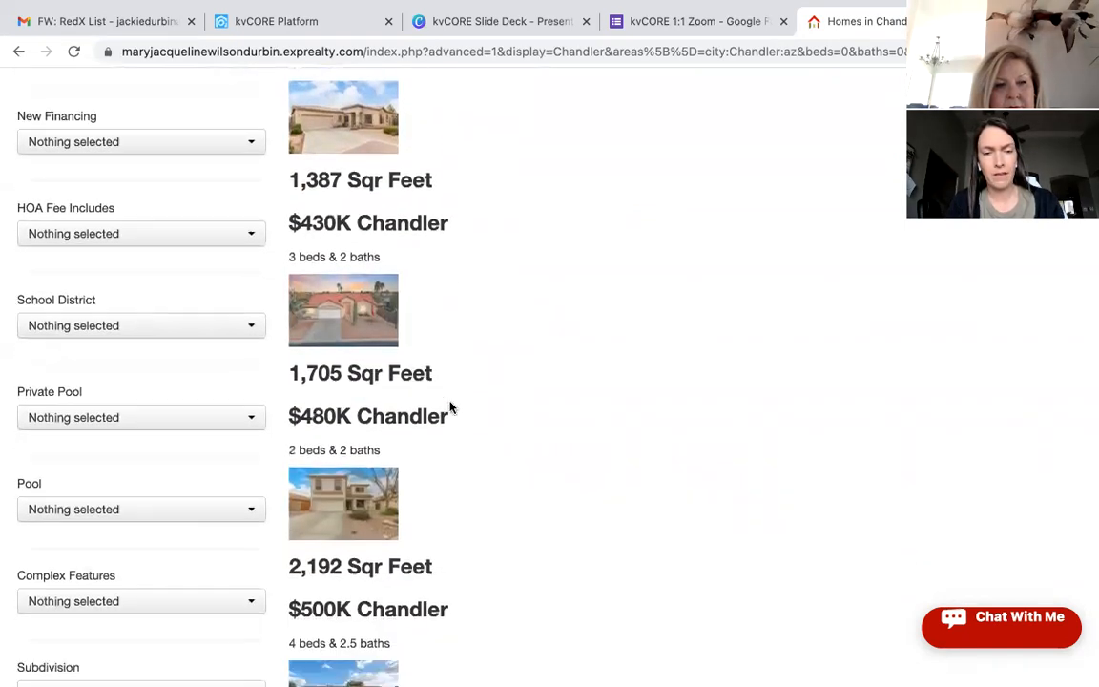
scroll(450, 408, down, 7)
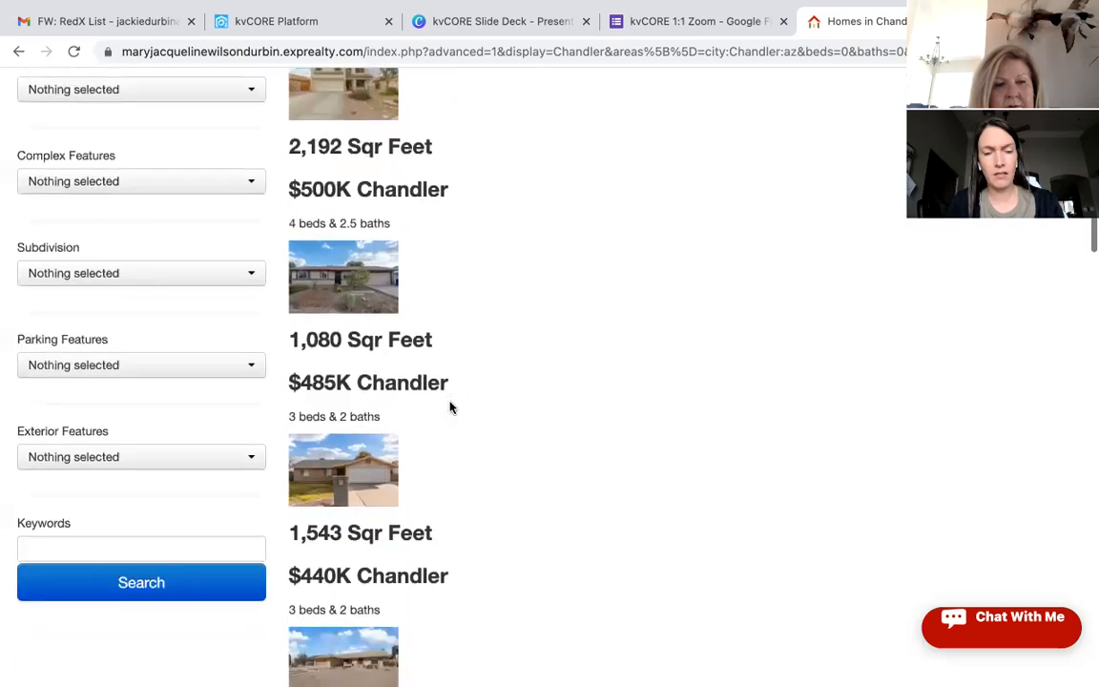
scroll(450, 408, down, 5)
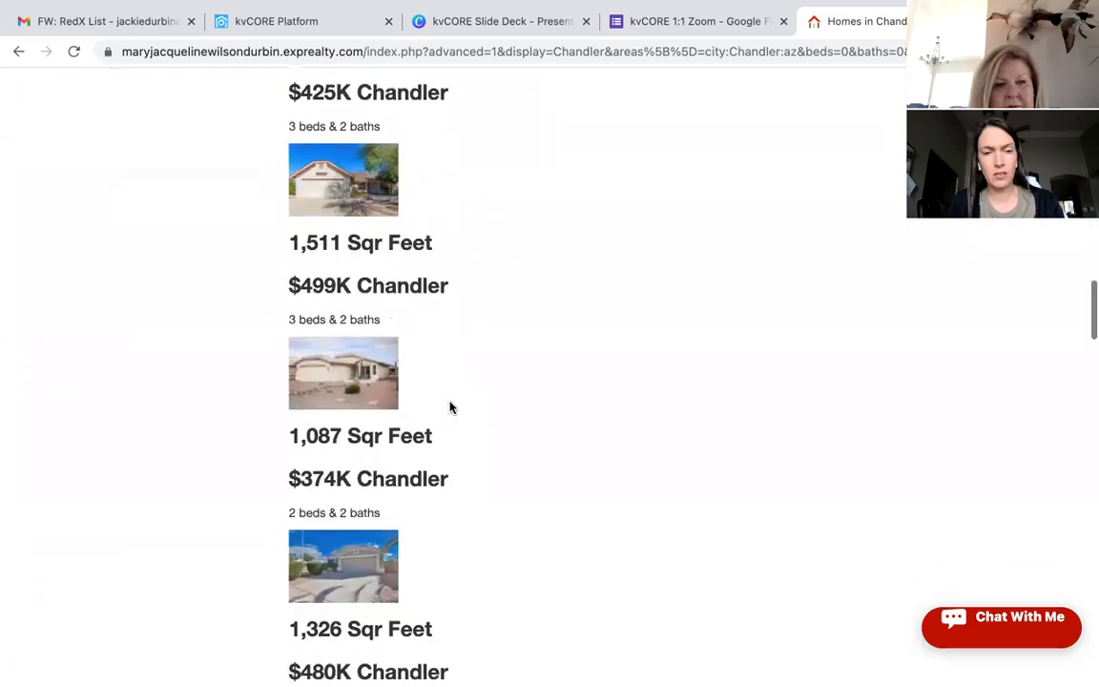
scroll(450, 408, down, 7)
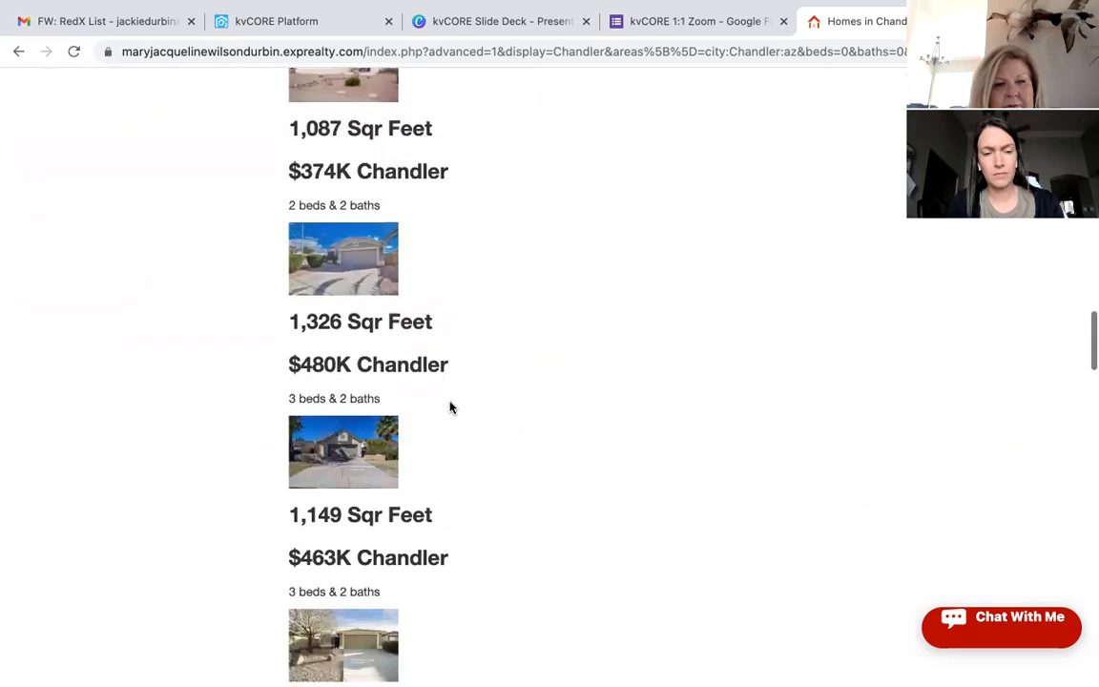
scroll(450, 407, down, 4)
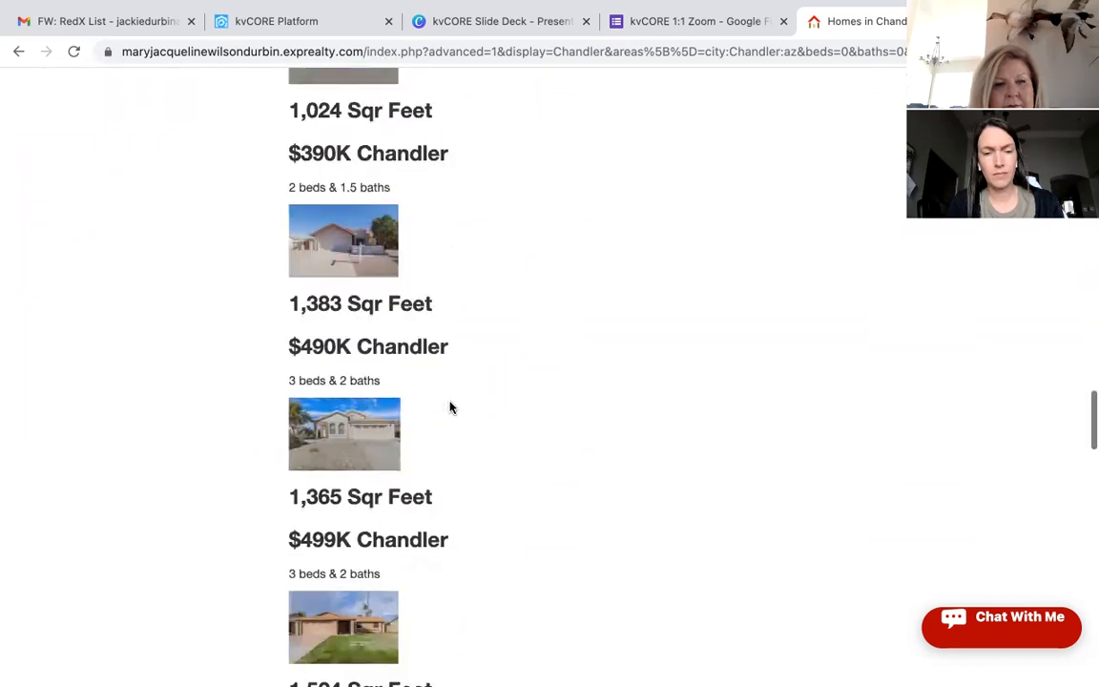
scroll(451, 408, up, 10)
scroll(451, 408, up, 9)
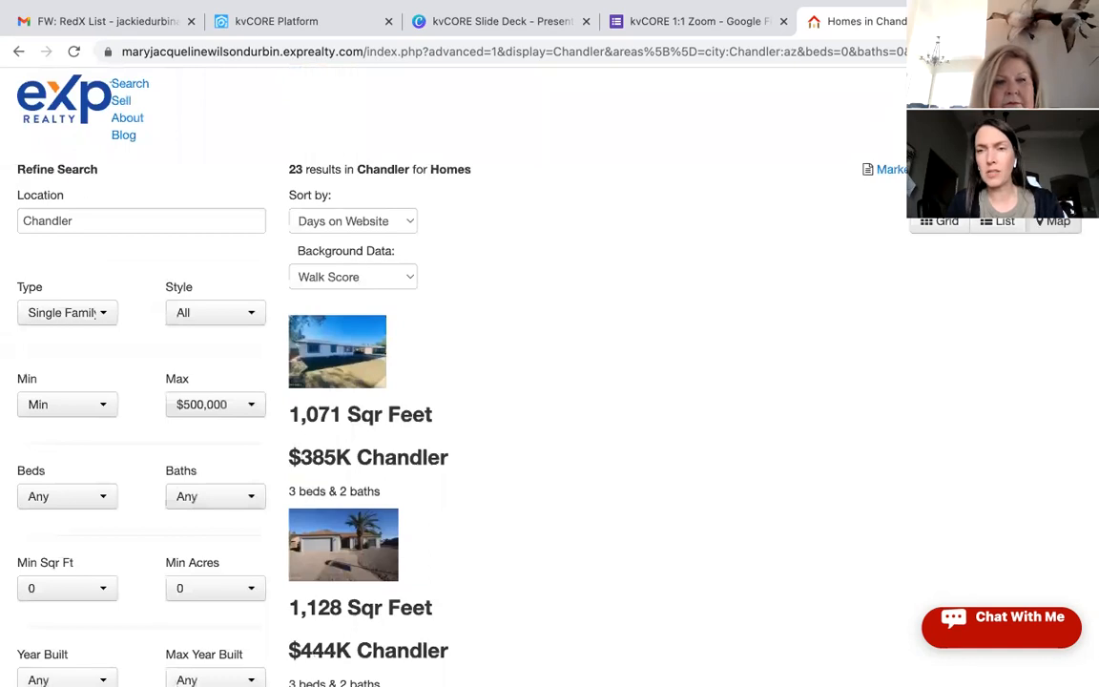
key(ctrl+t)
Step: Load Facebook, expand the sidebar's extra items and open the Community Help page
text(faceboo)
key(Return)
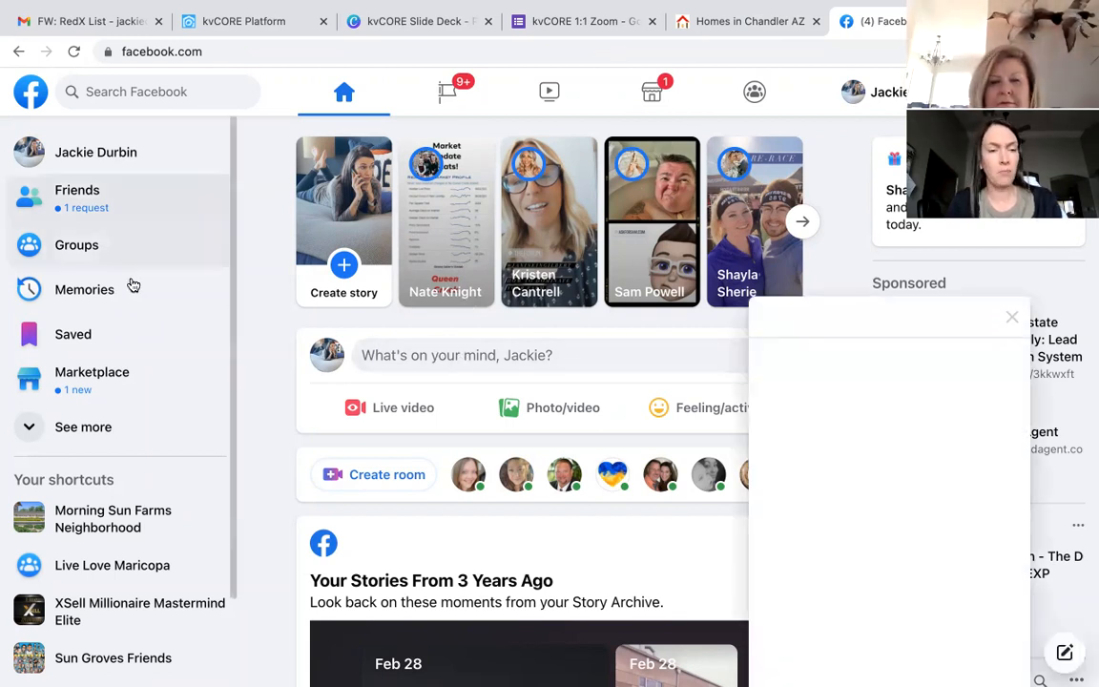
scroll(133, 563, down, 2)
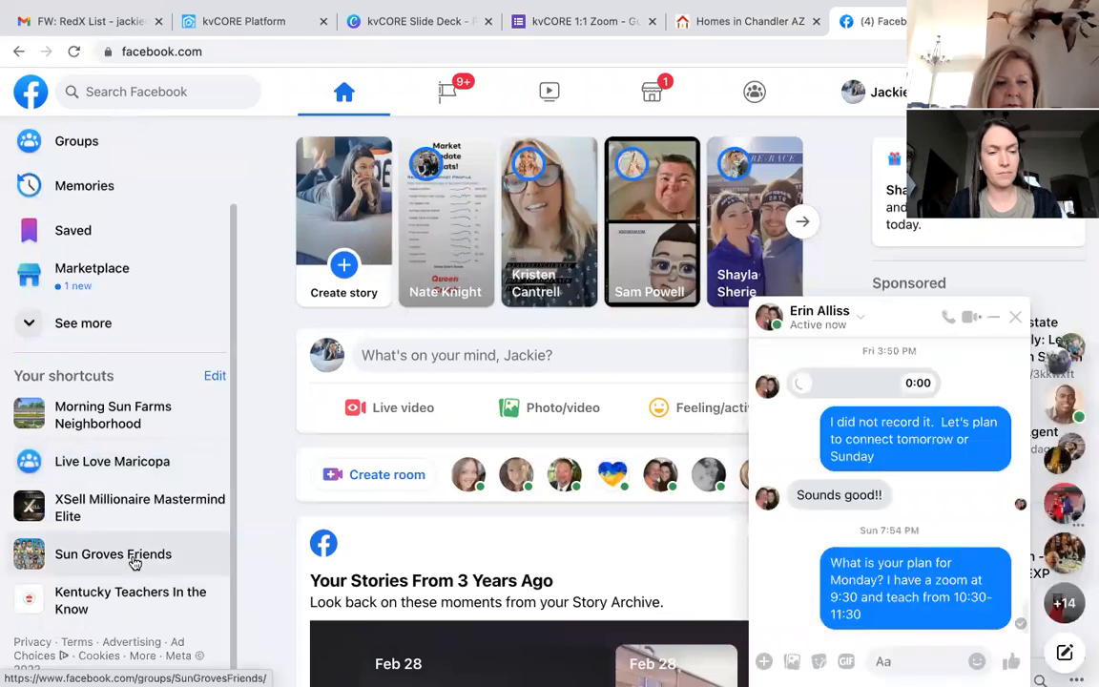
click(84, 325)
click(119, 498)
Step: Start a Facebook search for a friend by name, then clear the search text
click(141, 93)
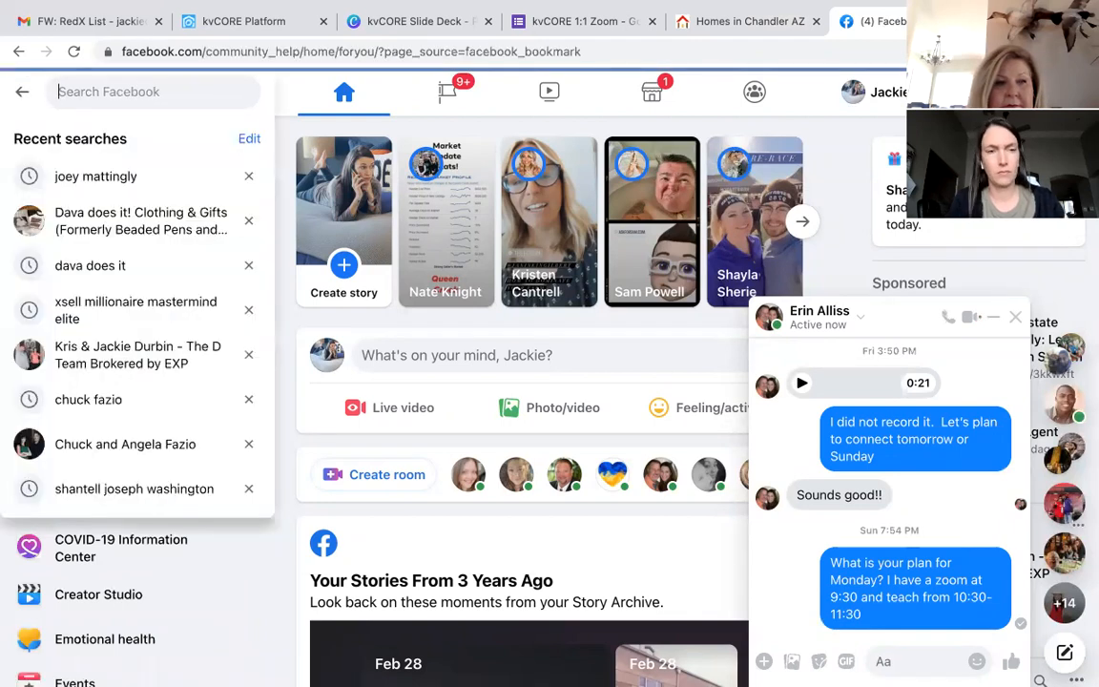
text(kr)
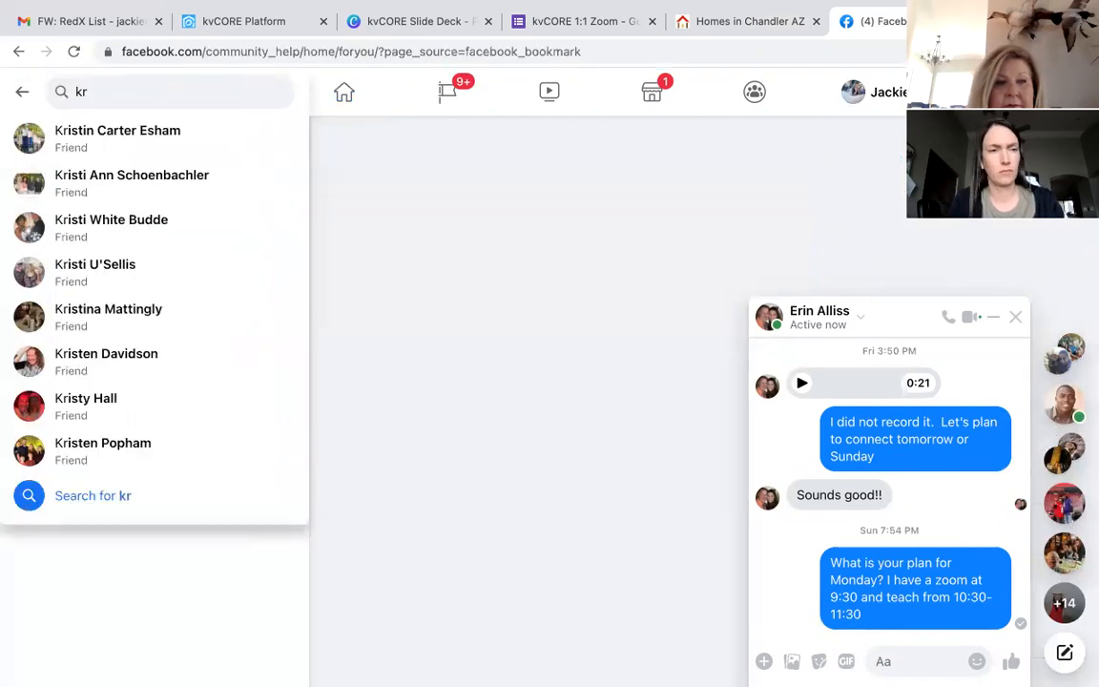
click(118, 90)
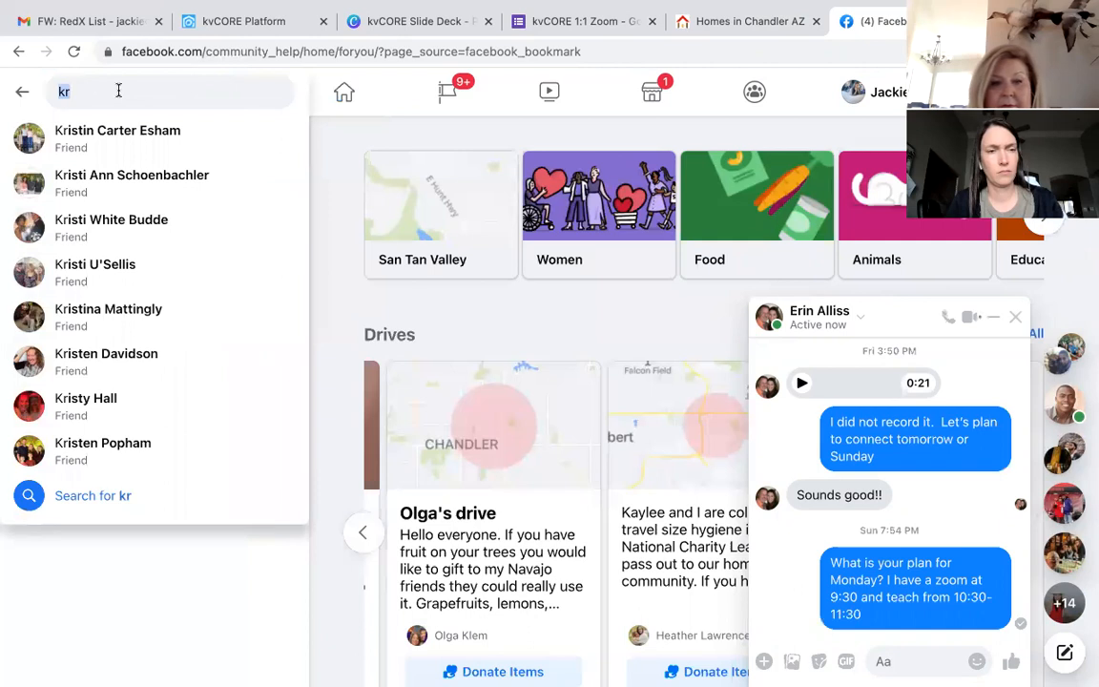
text(kris)
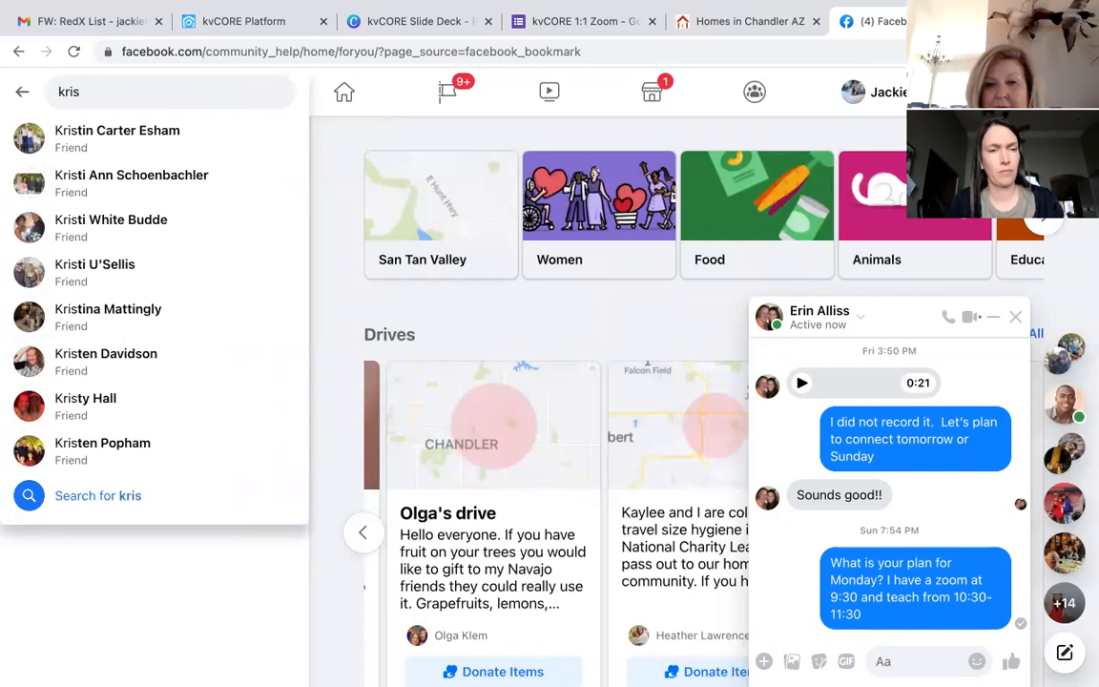
key(BackSpace)
key(BackSpace)
key(BackSpace)
key(BackSpace)
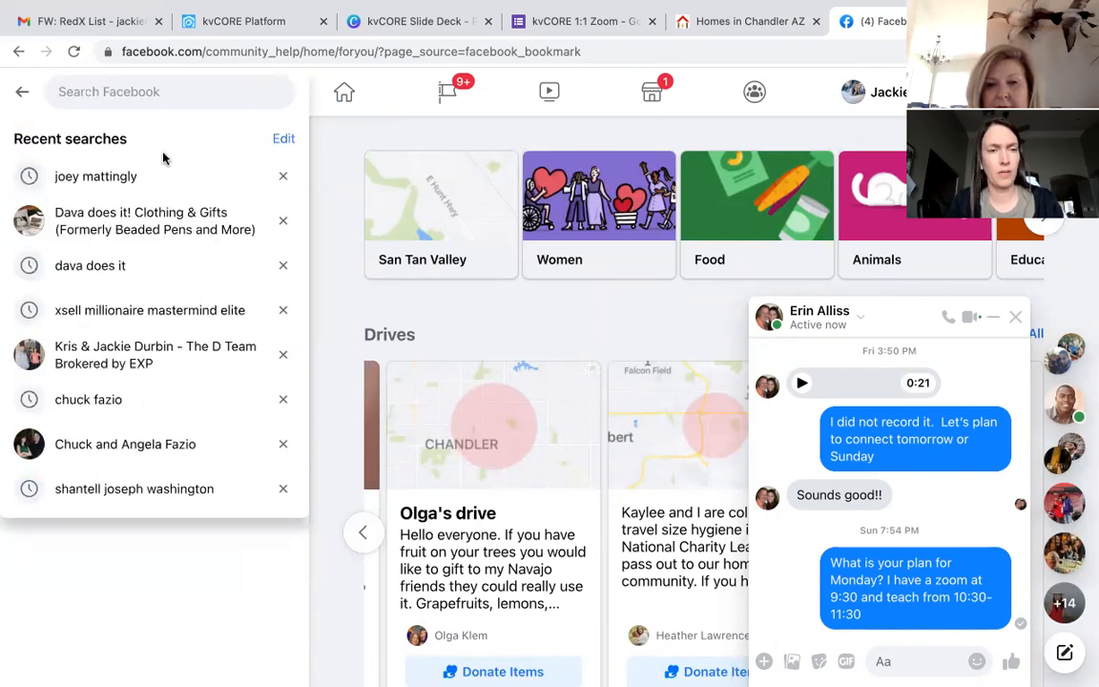
Step: Return to the Facebook home feed and close the open chat conversation
click(342, 149)
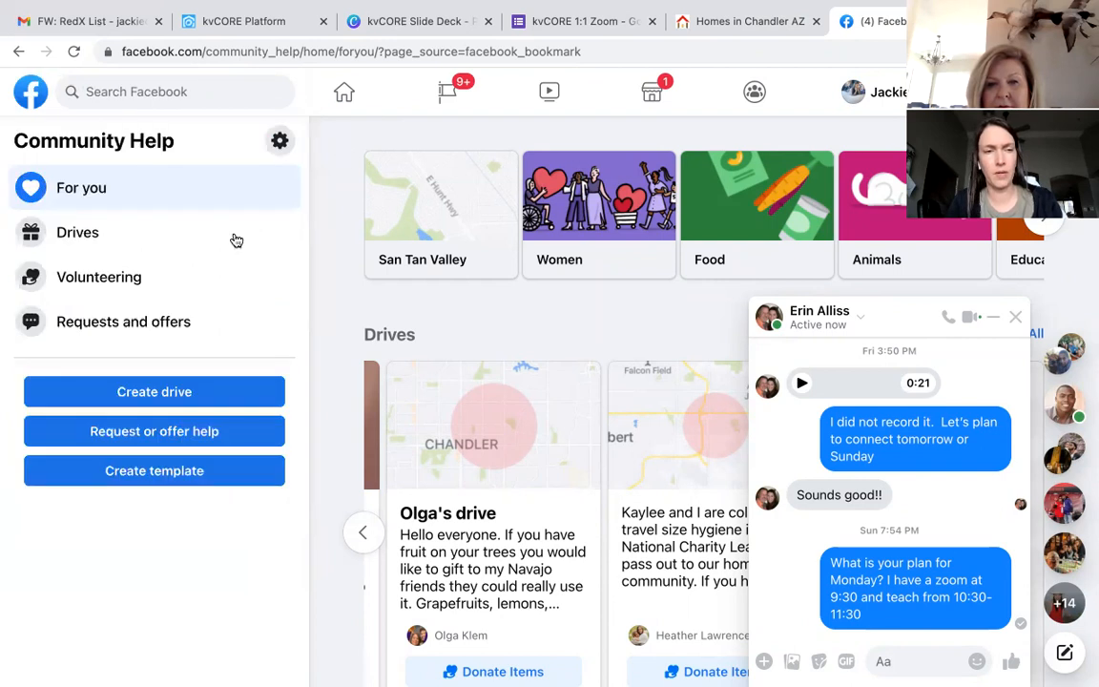
click(29, 92)
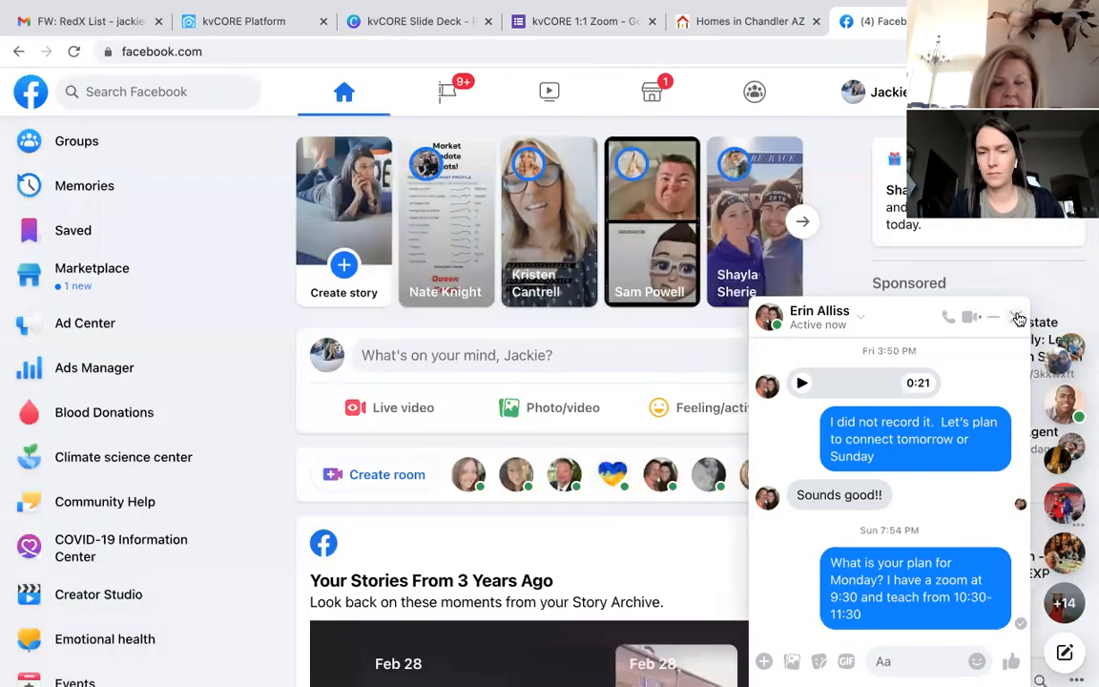
click(1016, 316)
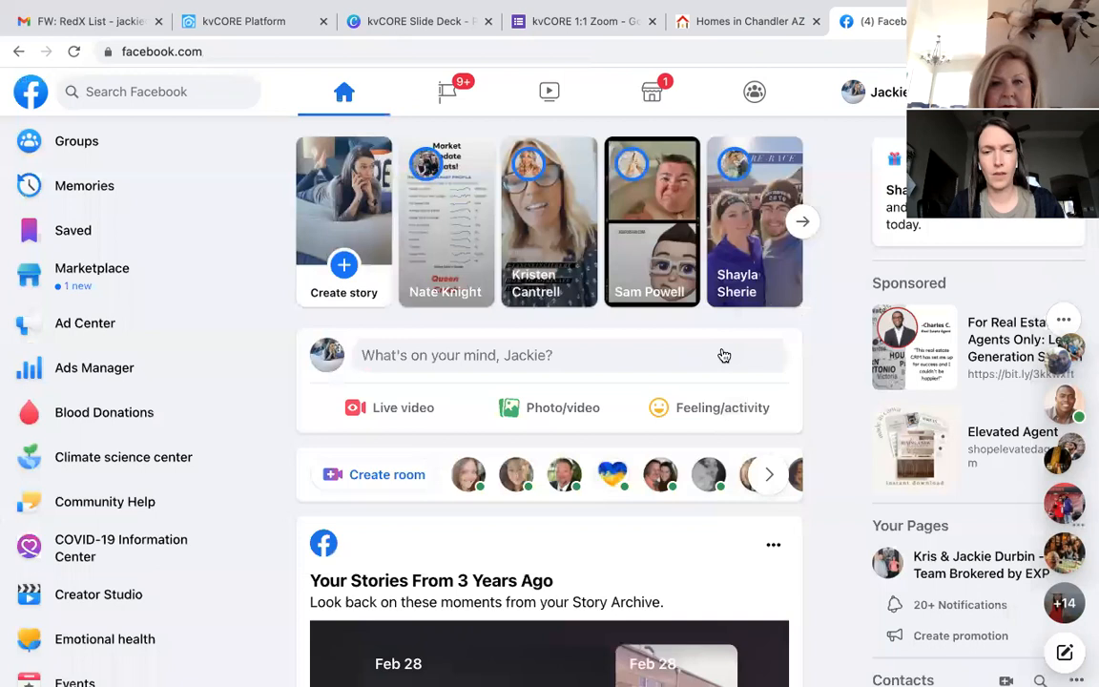
Step: Write the post 'Are you looking to move to Chandler, AZ? Check out this list of TWENTY-EIGHT homes under $500,000' and paste the short link
click(673, 359)
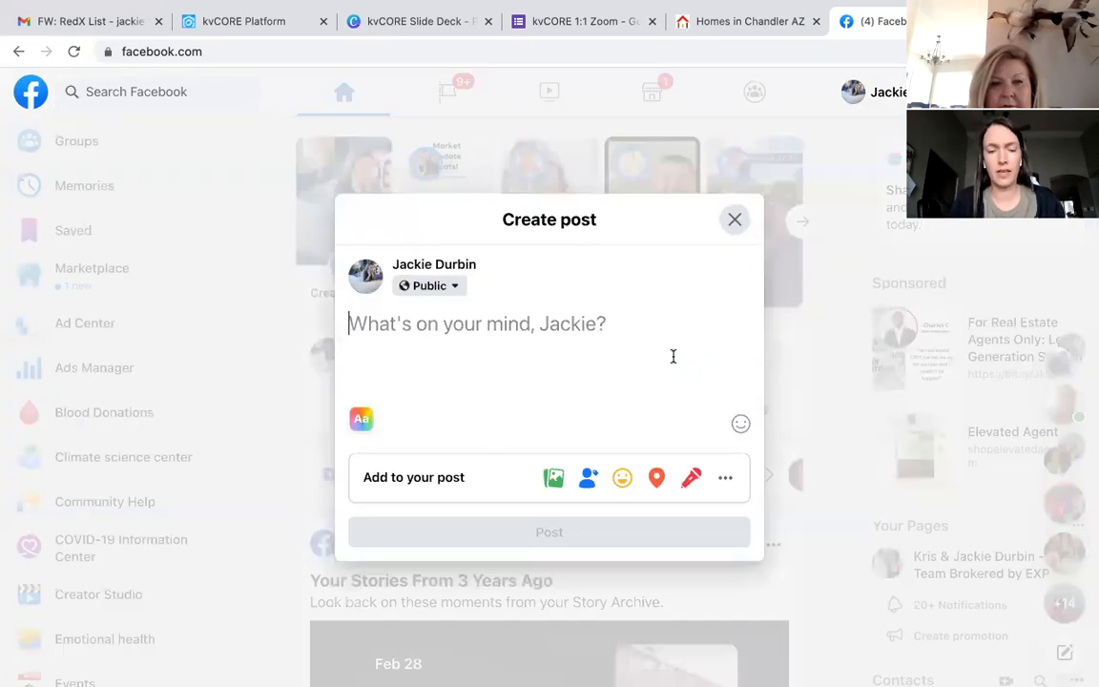
text(Are you l)
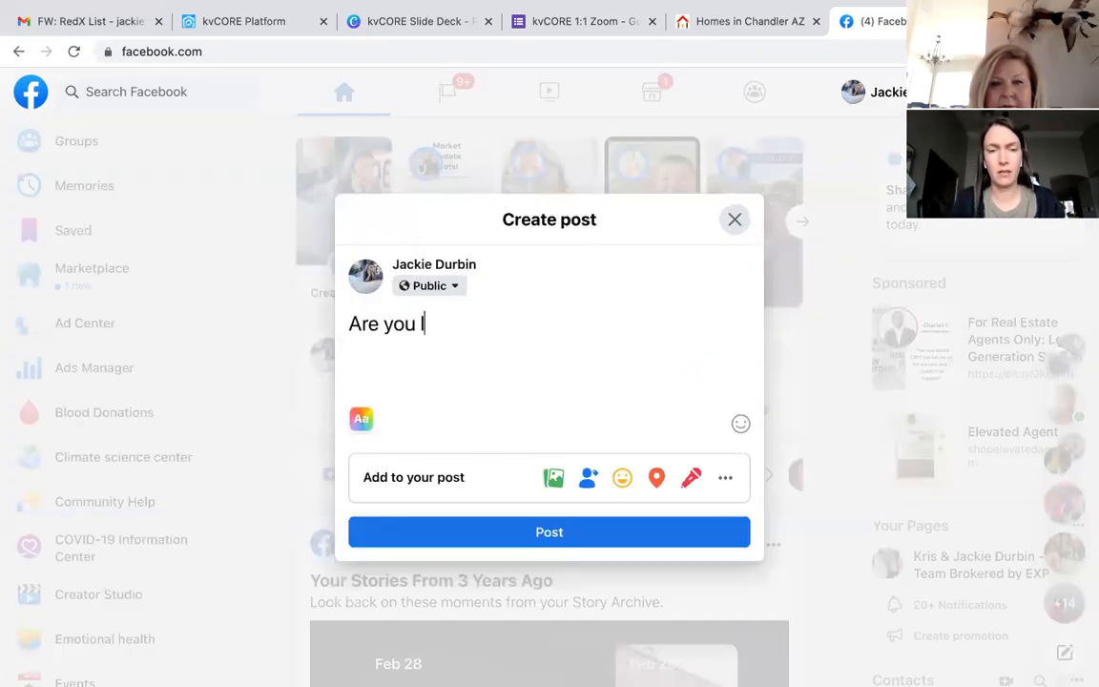
text(ooking to move )
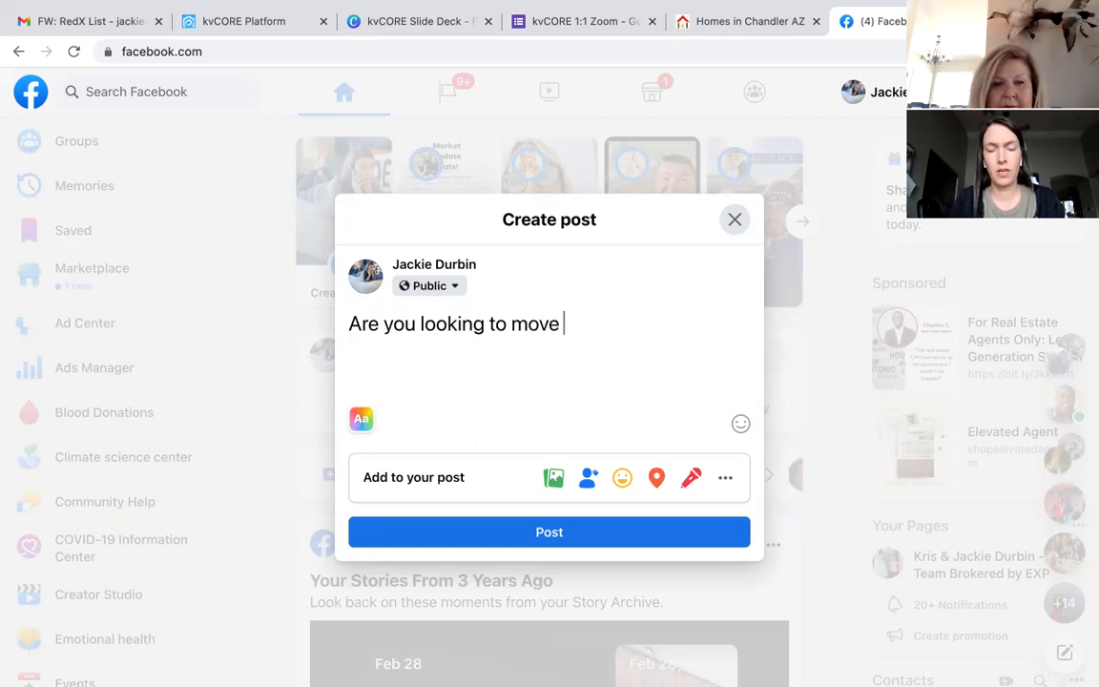
text(to Chadnler,)
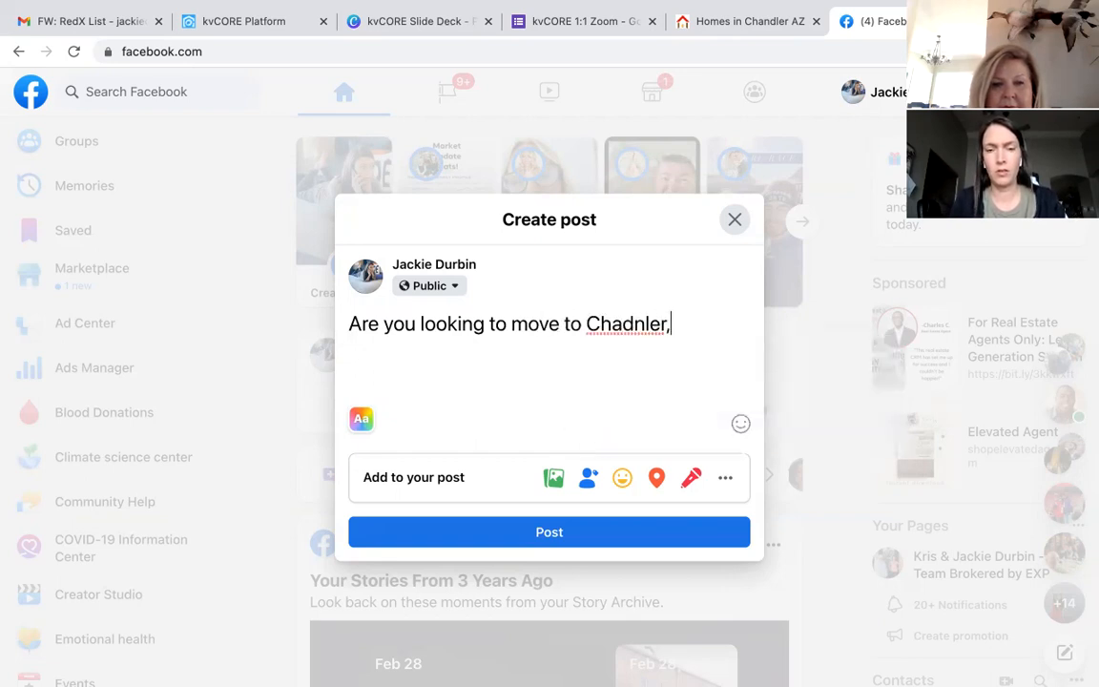
key(BackSpace)
key(BackSpace)
key(BackSpace)
key(BackSpace)
key(BackSpace)
key(BackSpace)
text(ndl)
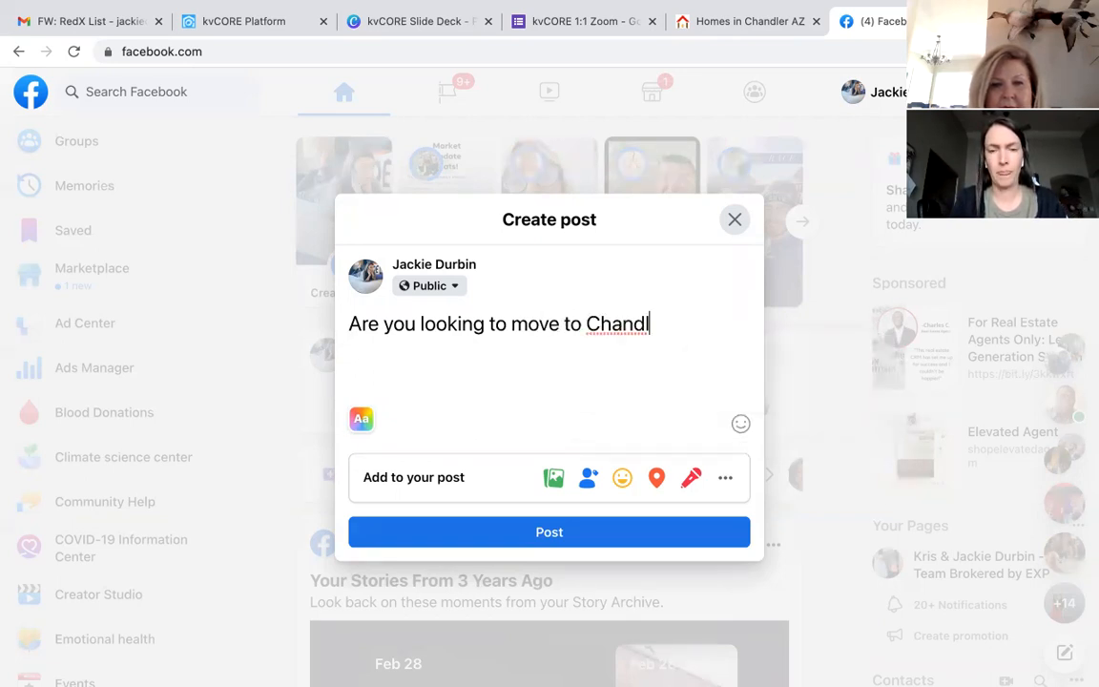
text(er, AZ? C)
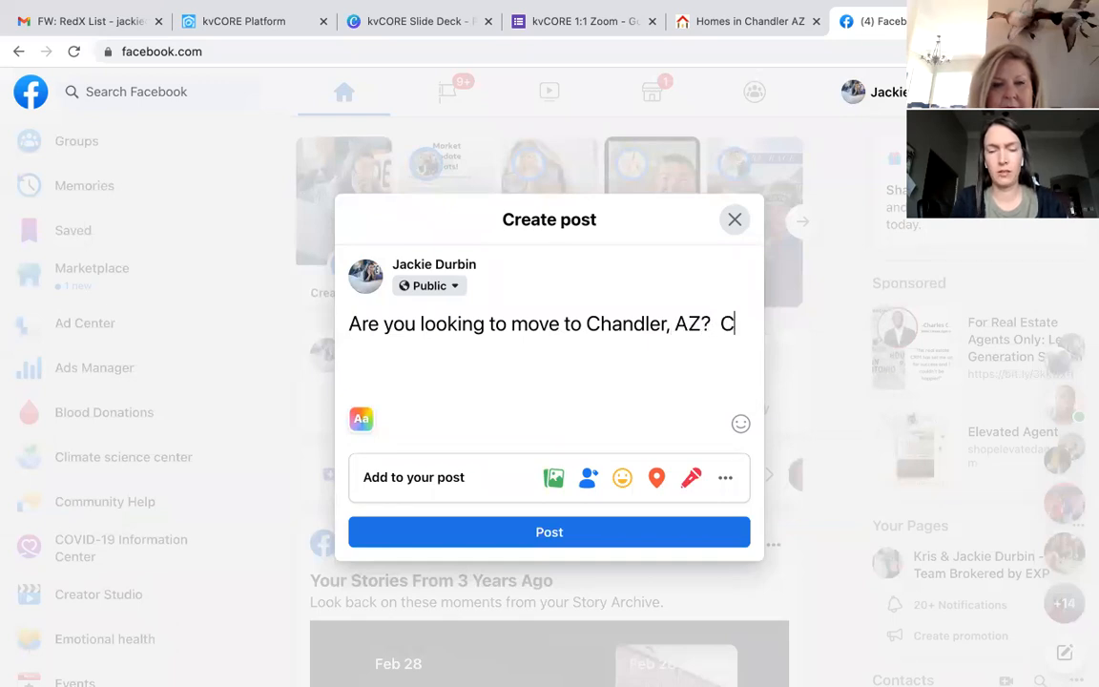
text(heck out this list of)
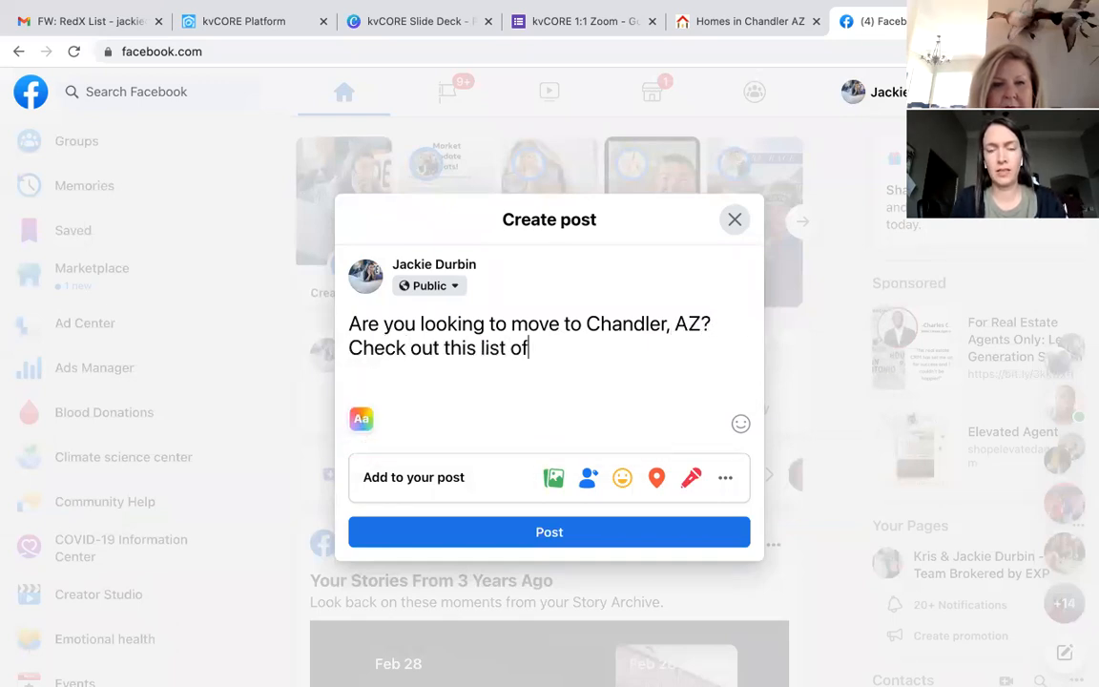
text( 28)
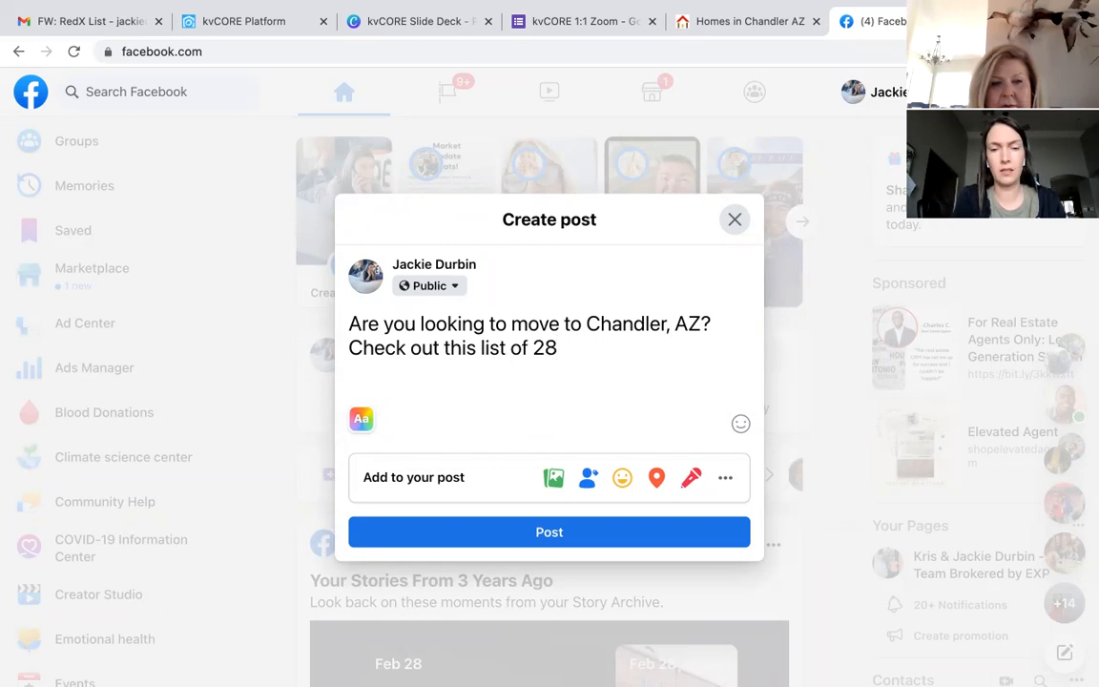
key(BackSpace)
key(BackSpace)
text(TWENRY)
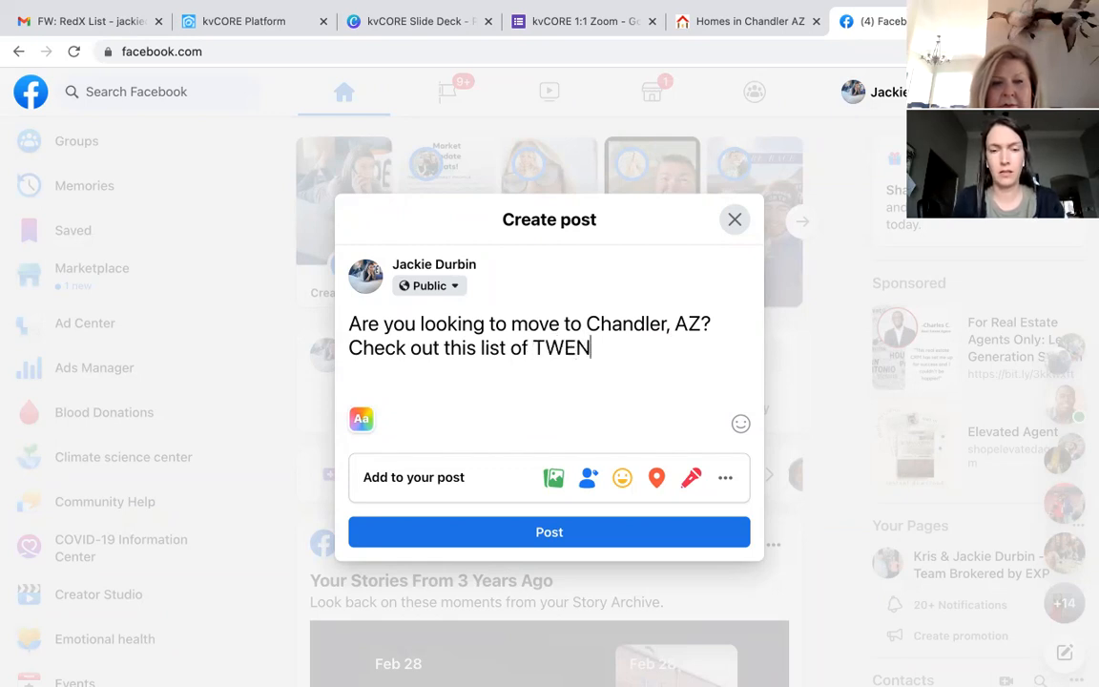
key(BackSpace)
key(BackSpace)
text(TY-)
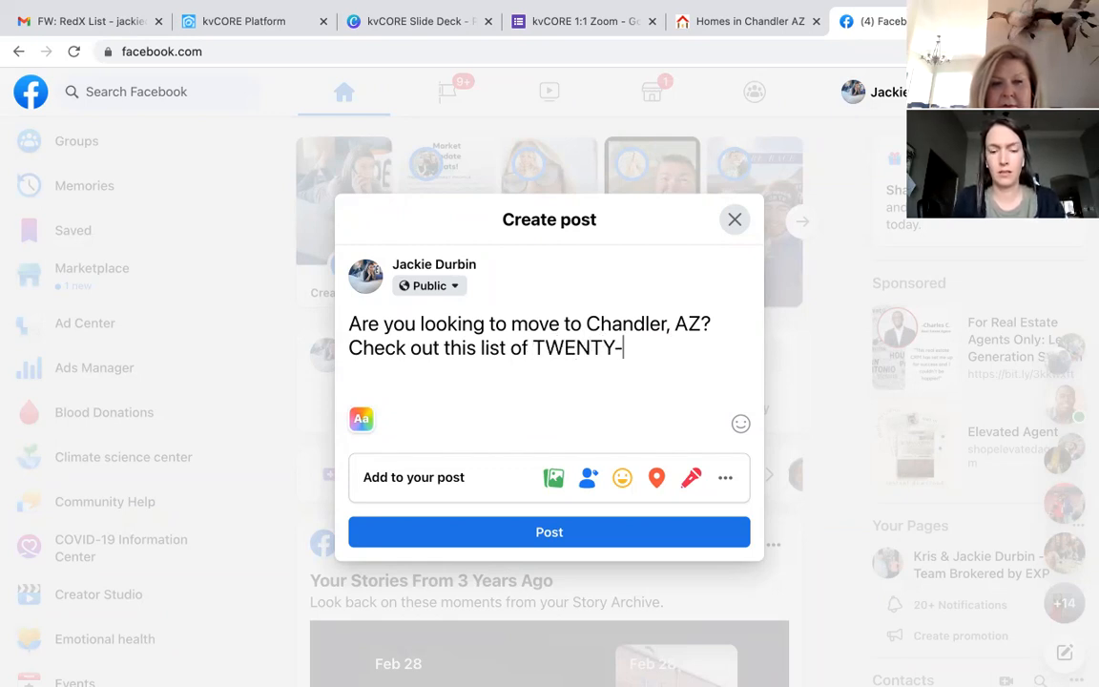
text(EIGHT homes u)
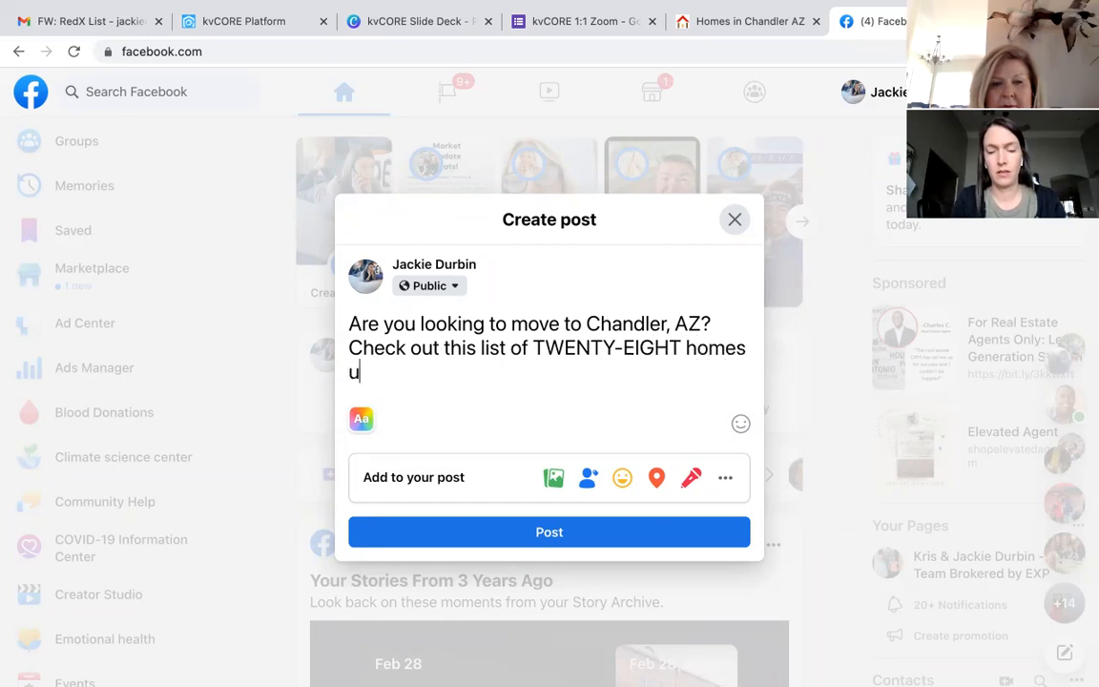
text(nder $5)
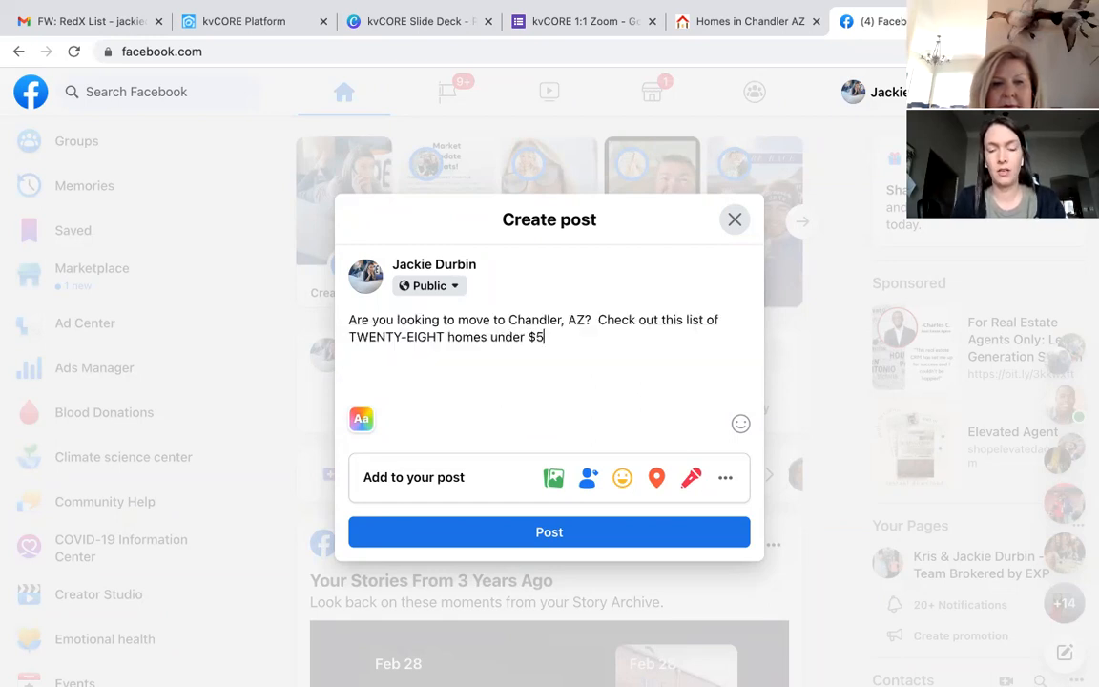
text(00,000)
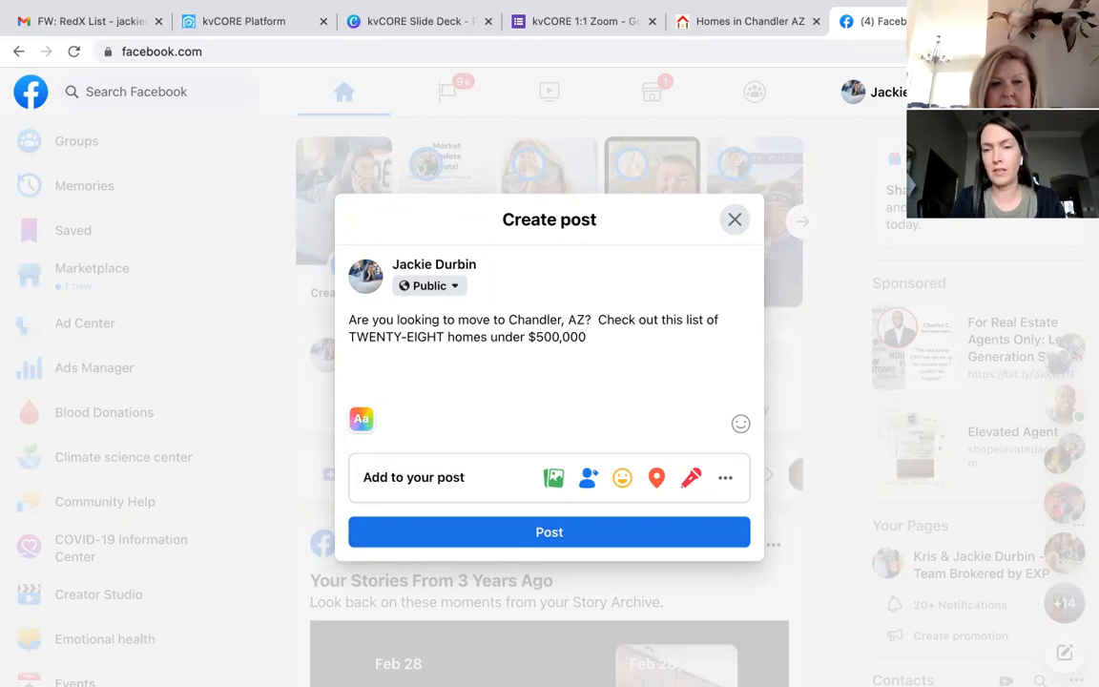
text(https://myre.io/0qeeUwKJf43j)
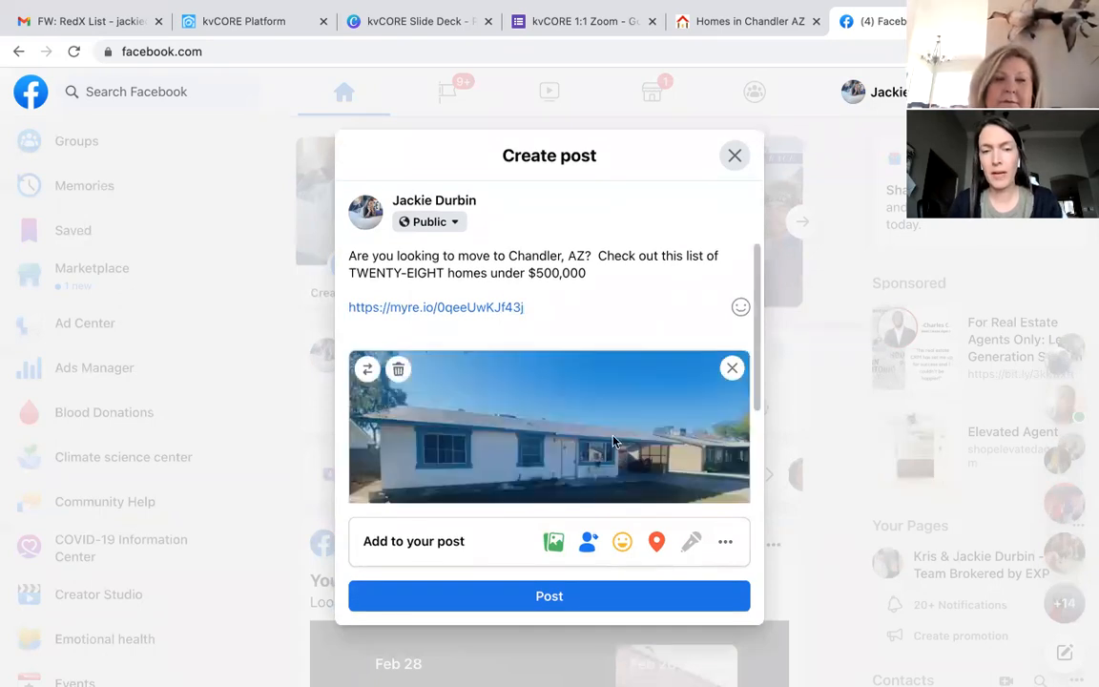
Step: Delete the pasted URL text, keep the Homes in Chandler AZ preview, and publish the post
scroll(615, 456, down, 3)
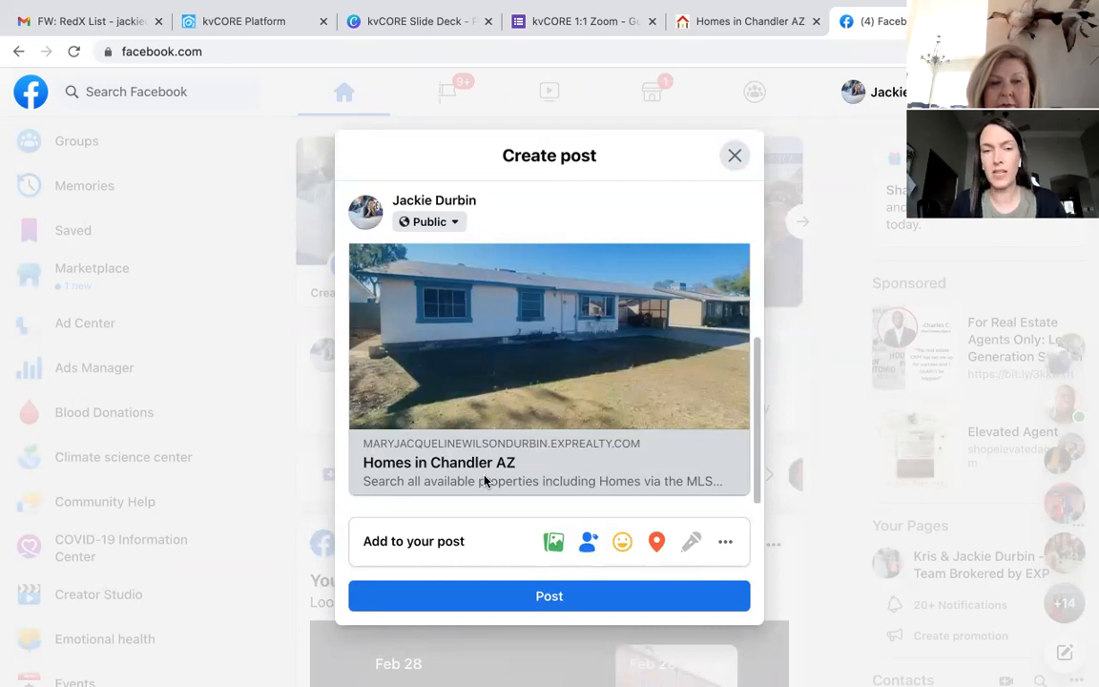
scroll(485, 481, up, 2)
drag(530, 310, 344, 311)
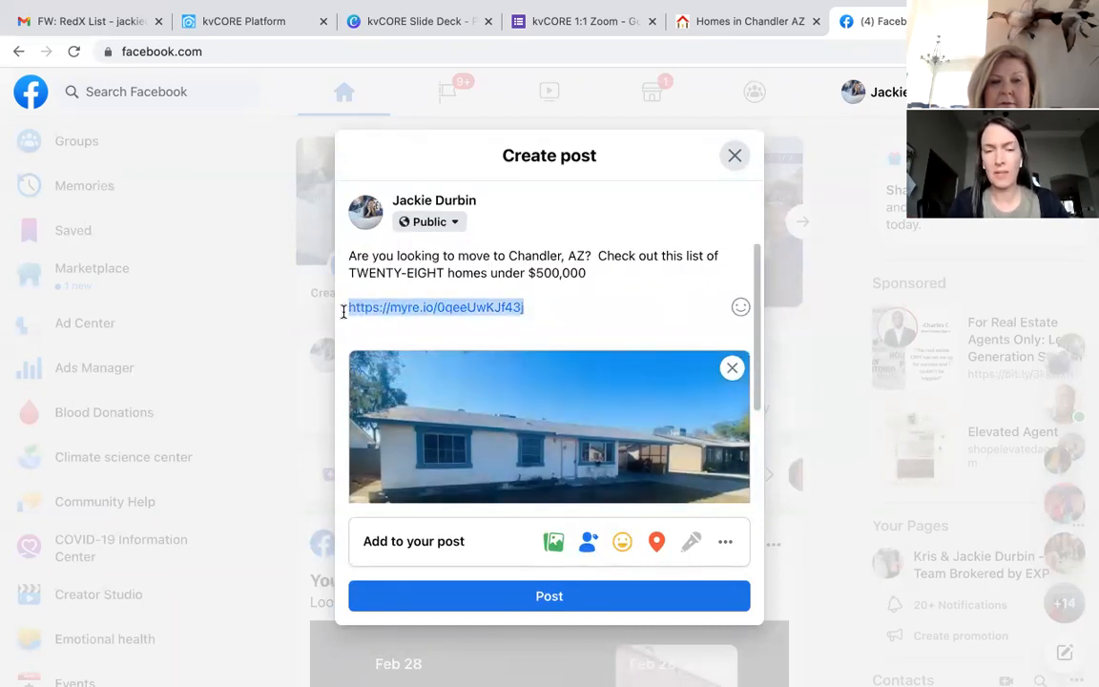
key(BackSpace)
key(BackSpace)
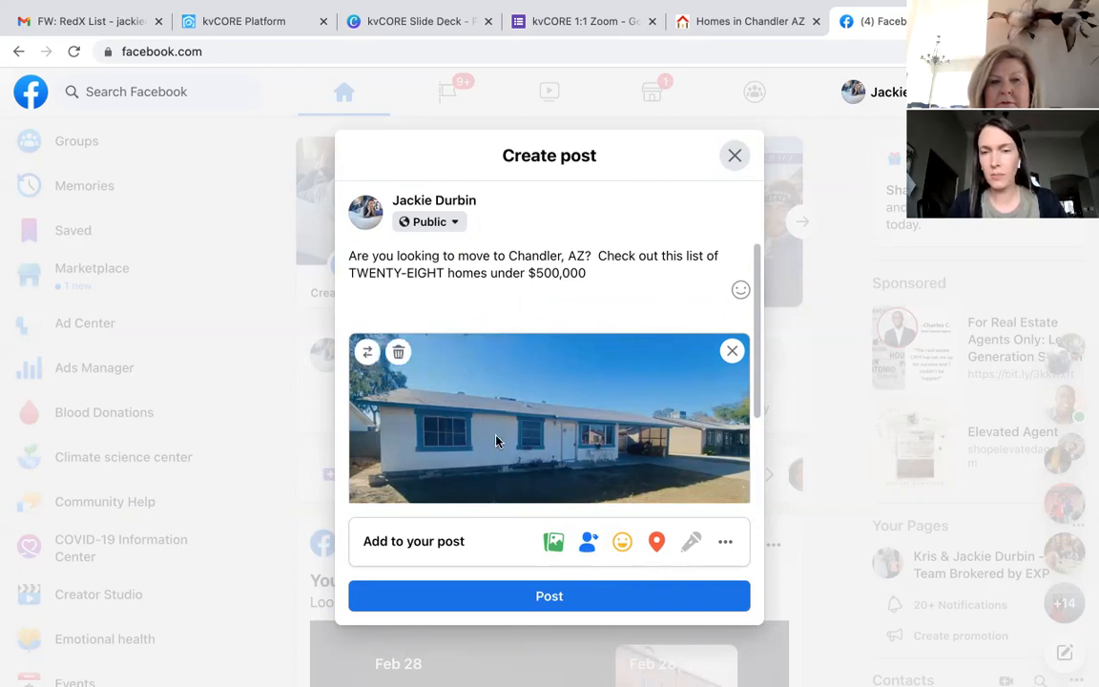
click(363, 355)
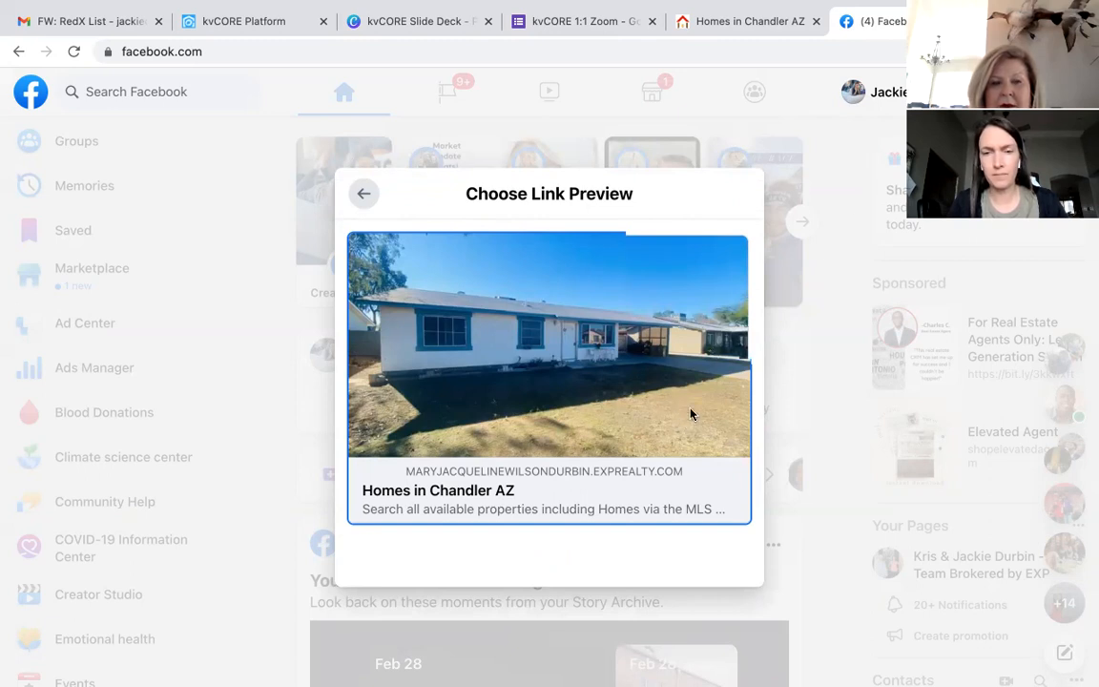
click(800, 223)
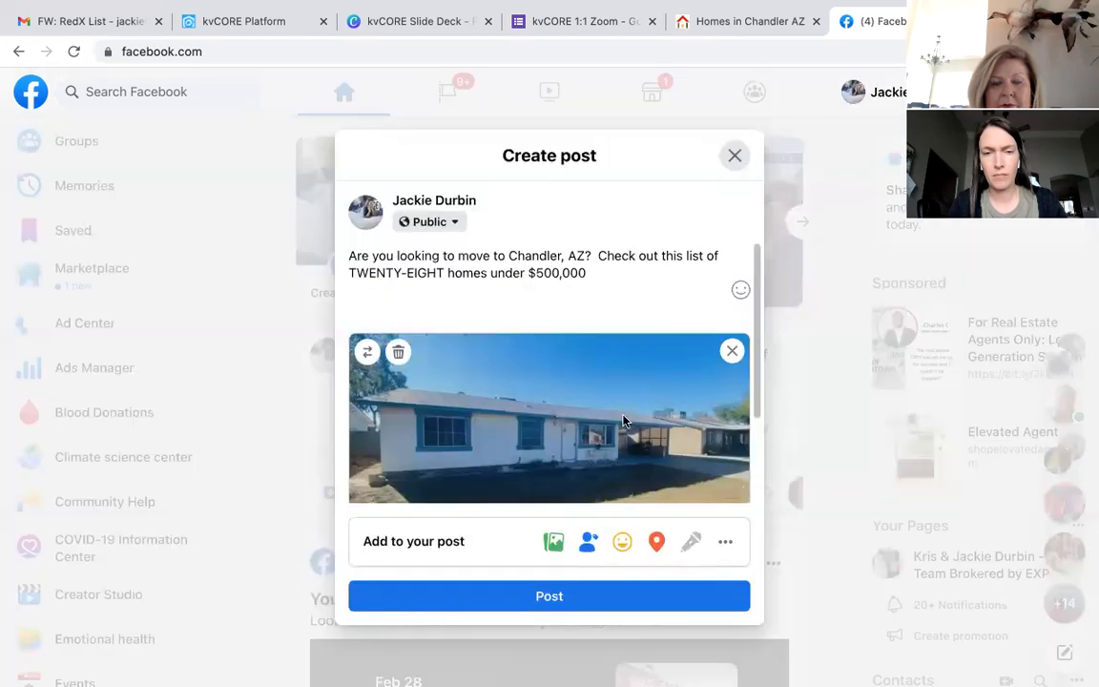
click(561, 601)
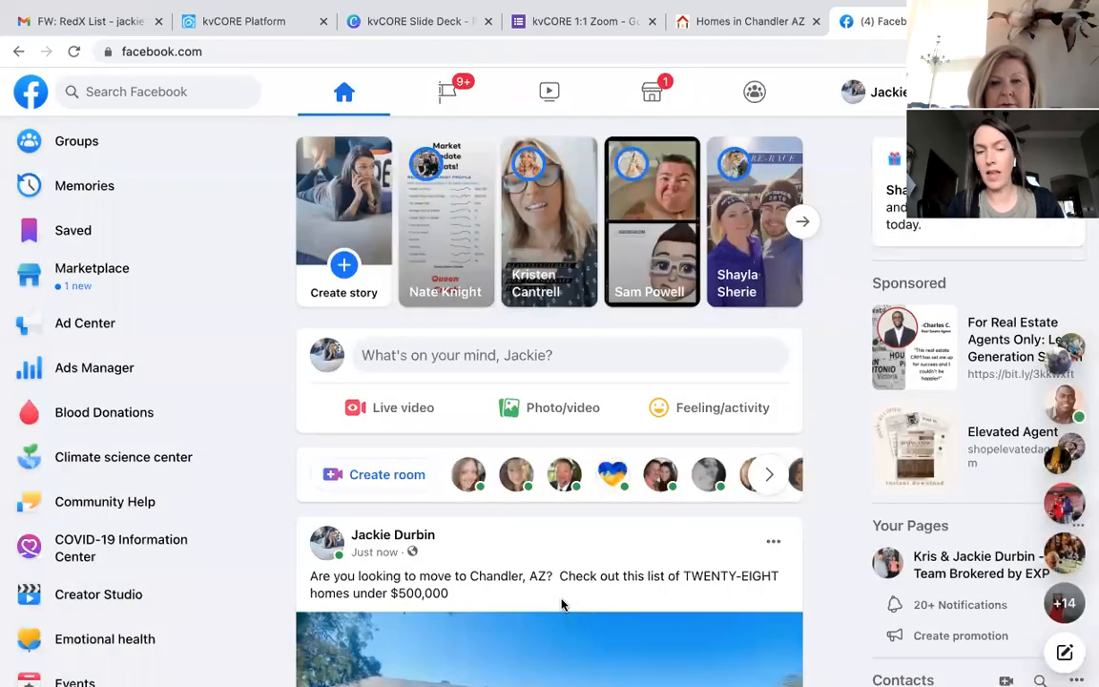
Step: Open the post's Homes in Chandler AZ link to confirm the 23 Chandler homes, then close those tabs
scroll(560, 604, down, 3)
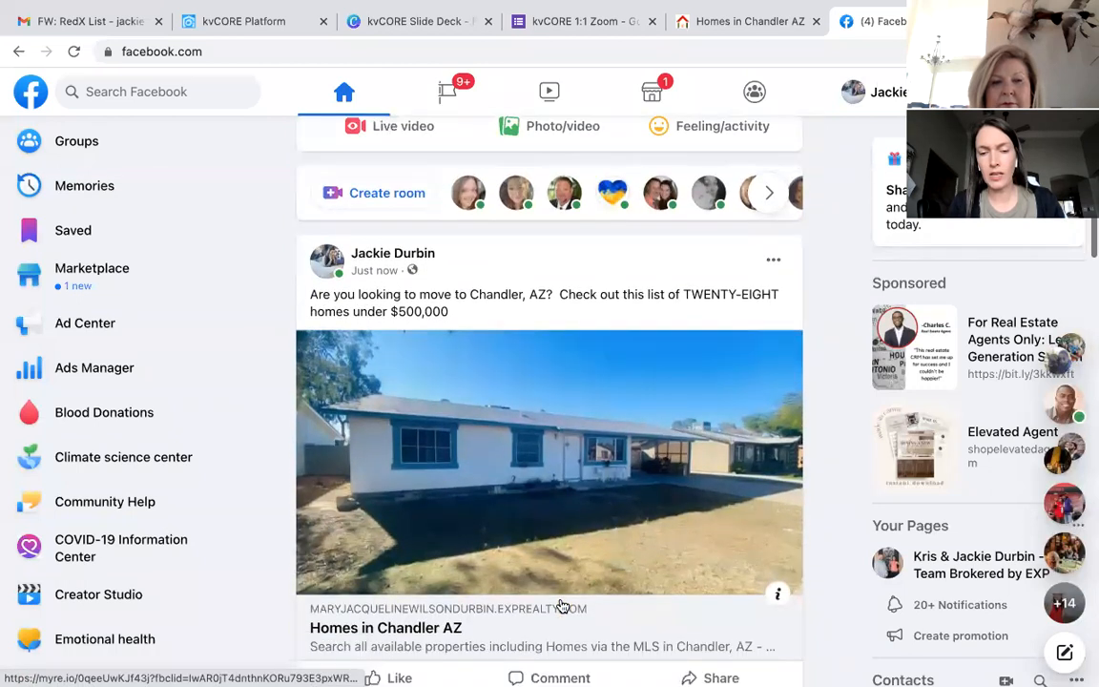
click(530, 632)
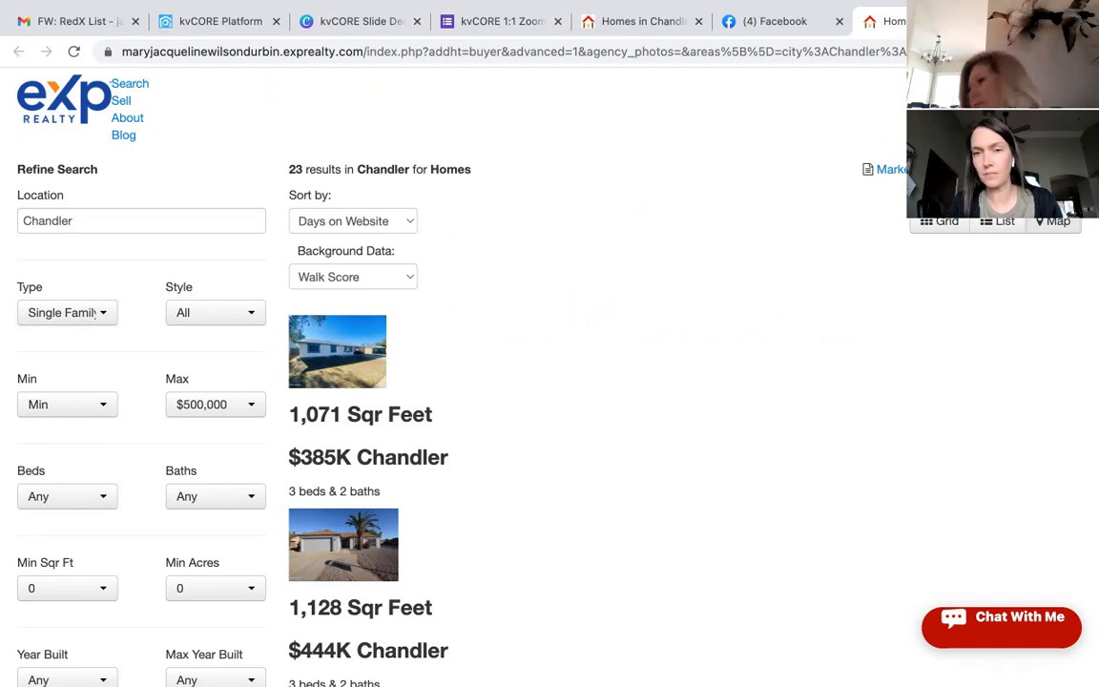
click(980, 21)
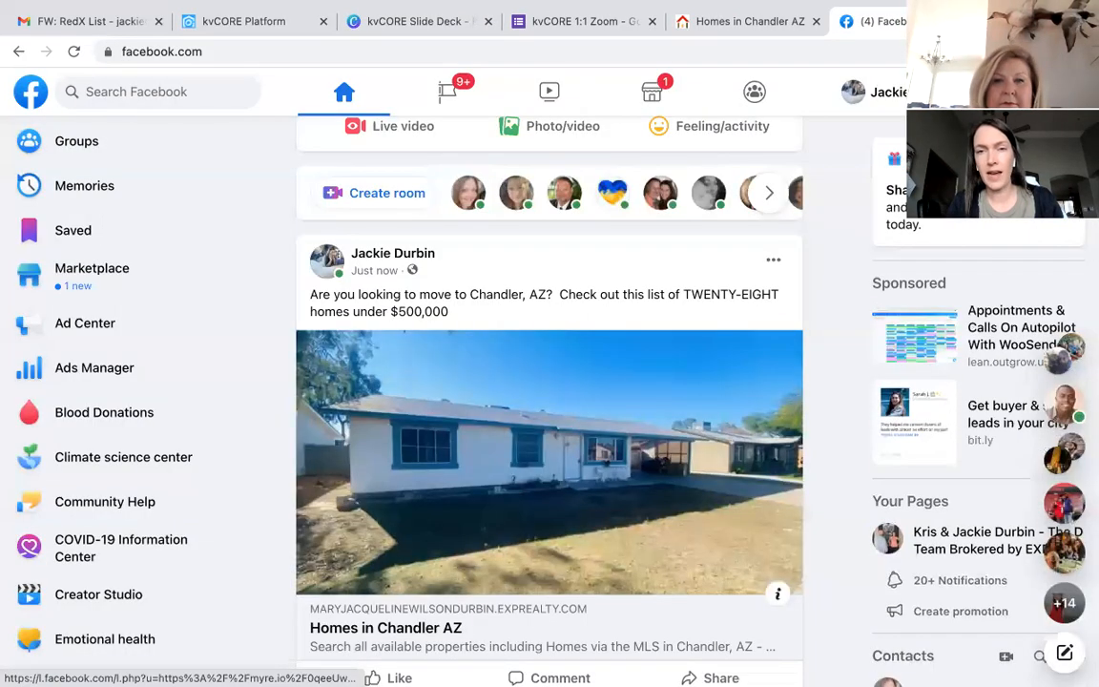
click(946, 21)
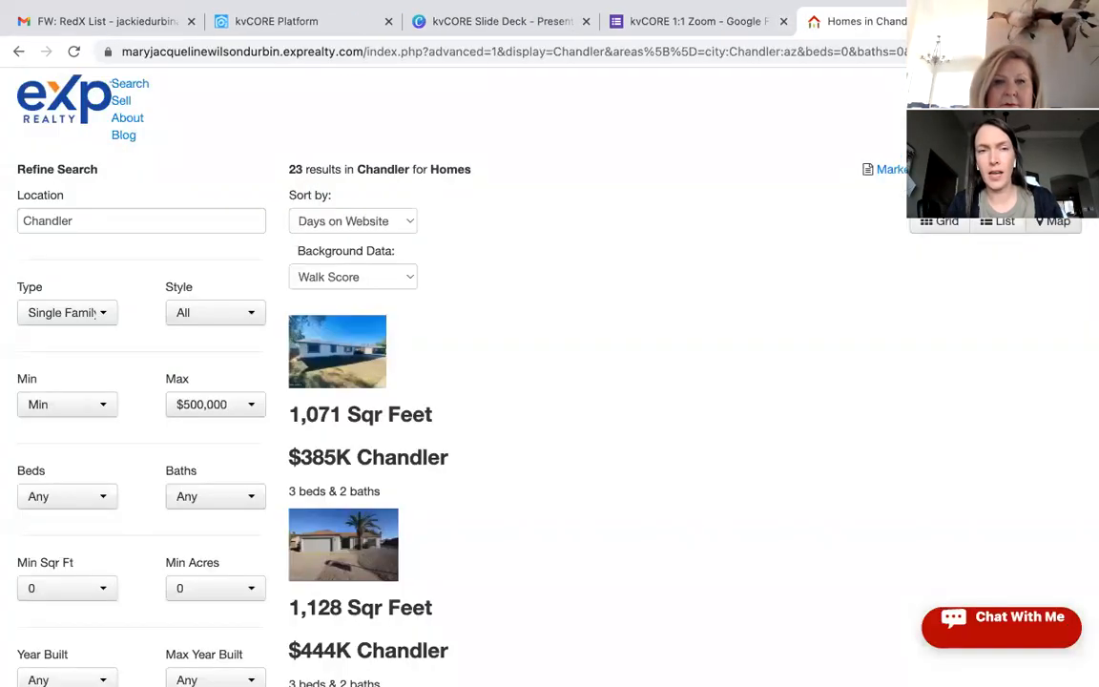
click(982, 21)
Step: Back on the kvCORE squeeze page, set the Price Range minimum to 300,000
click(310, 27)
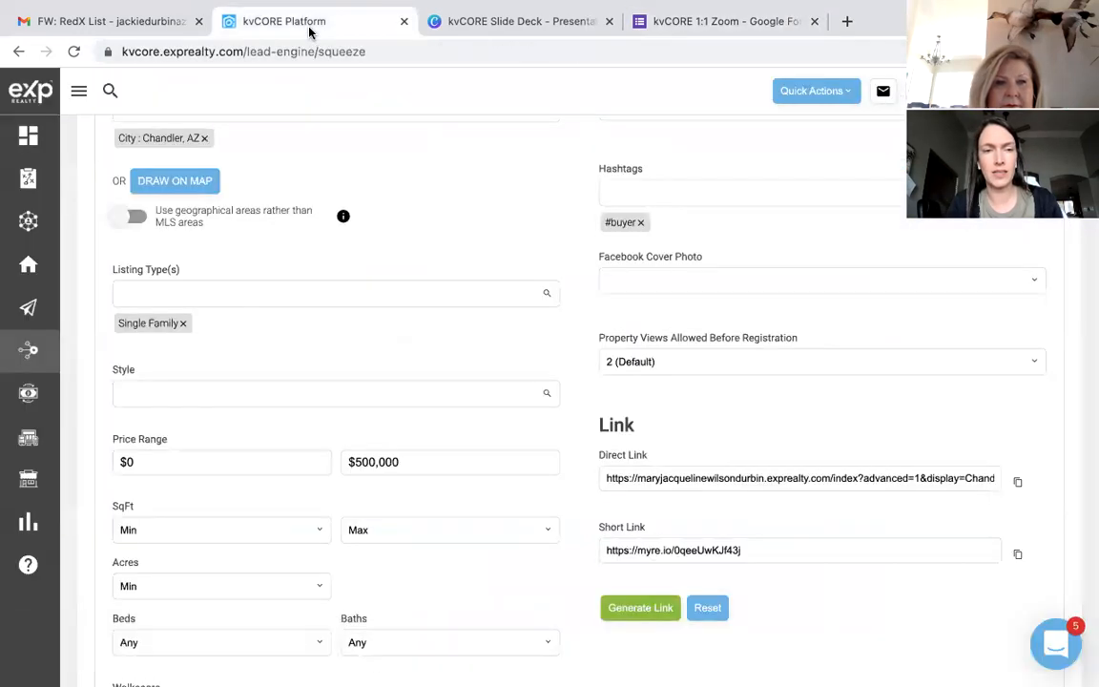
scroll(379, 181, up, 5)
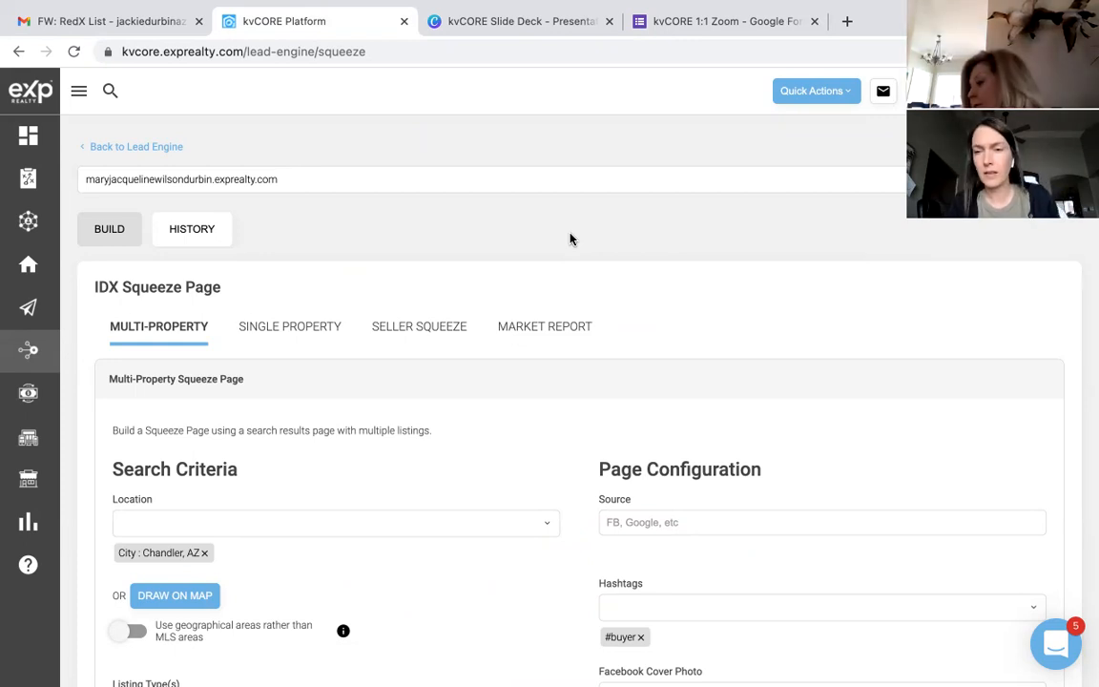
scroll(569, 238, down, 2)
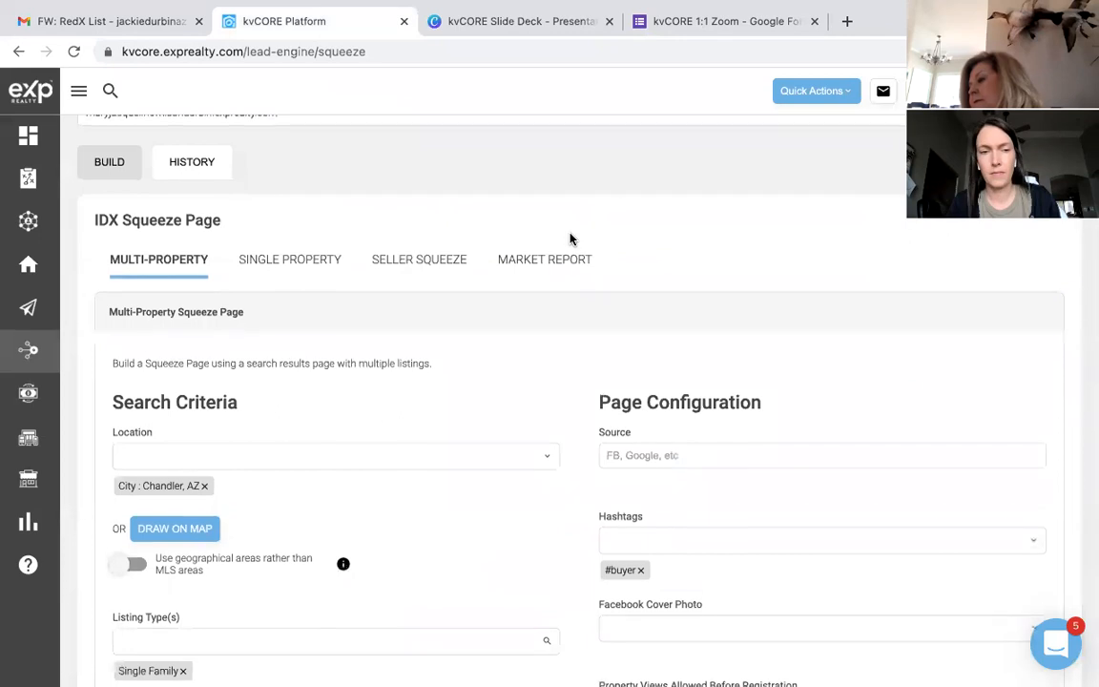
scroll(553, 246, down, 1)
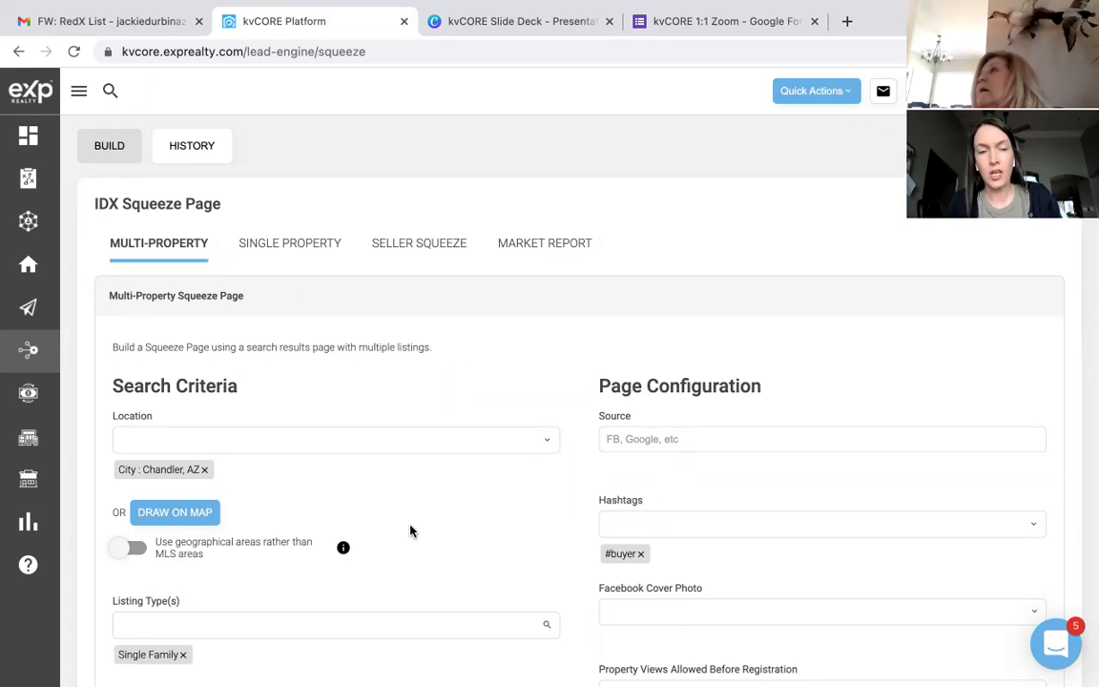
scroll(410, 531, down, 5)
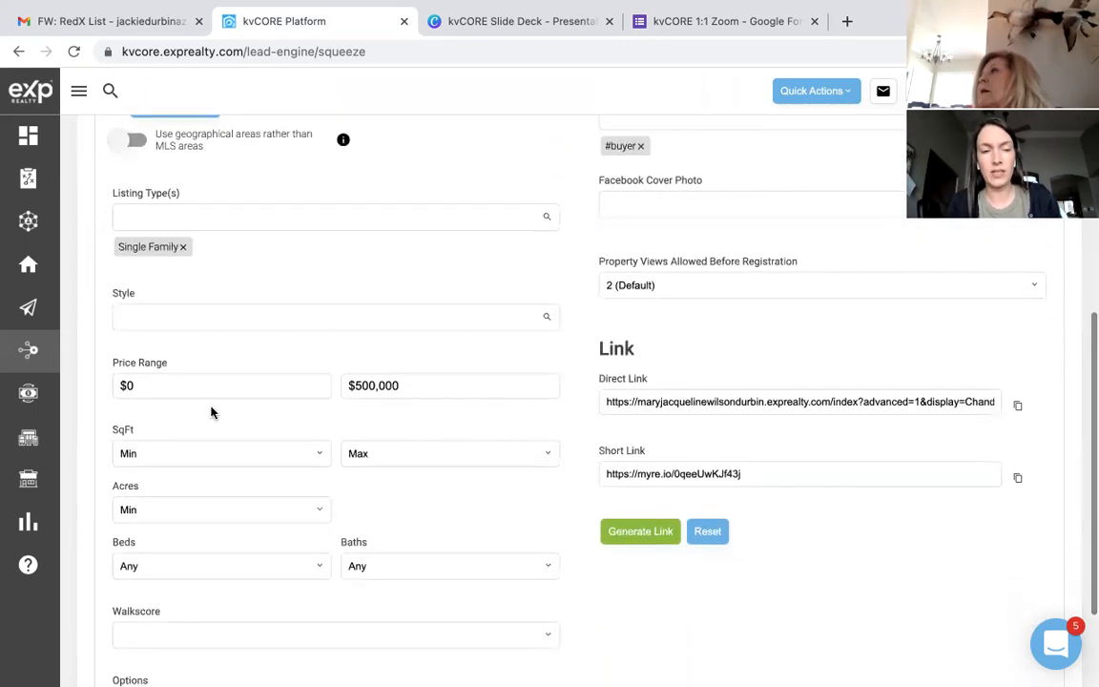
click(170, 388)
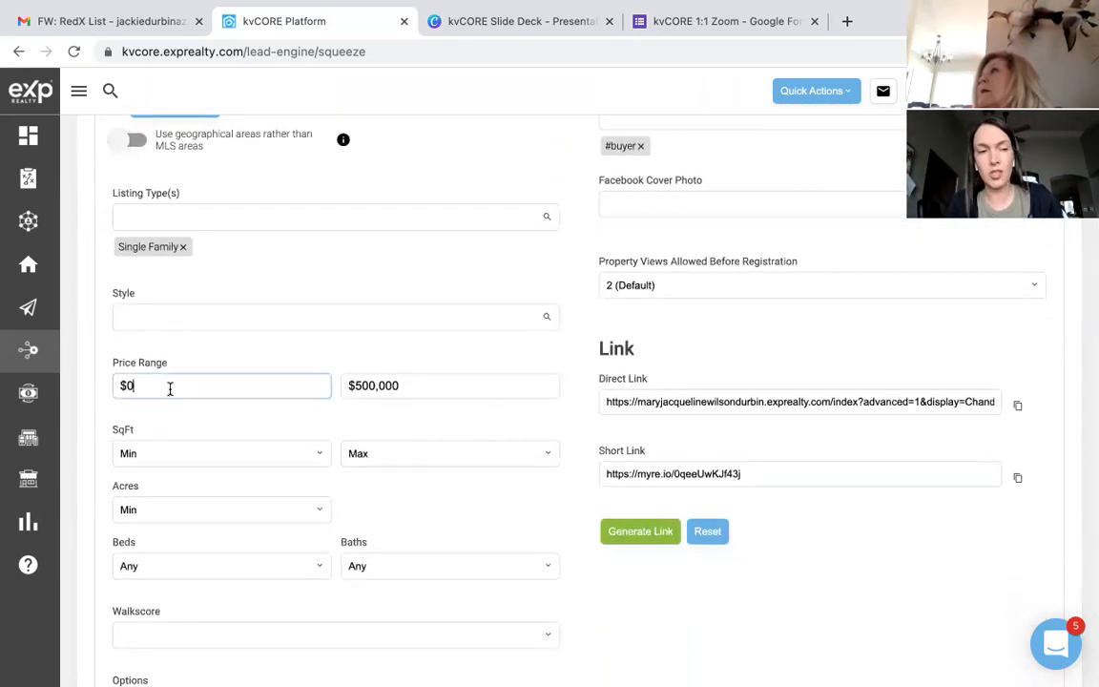
text(300,000)
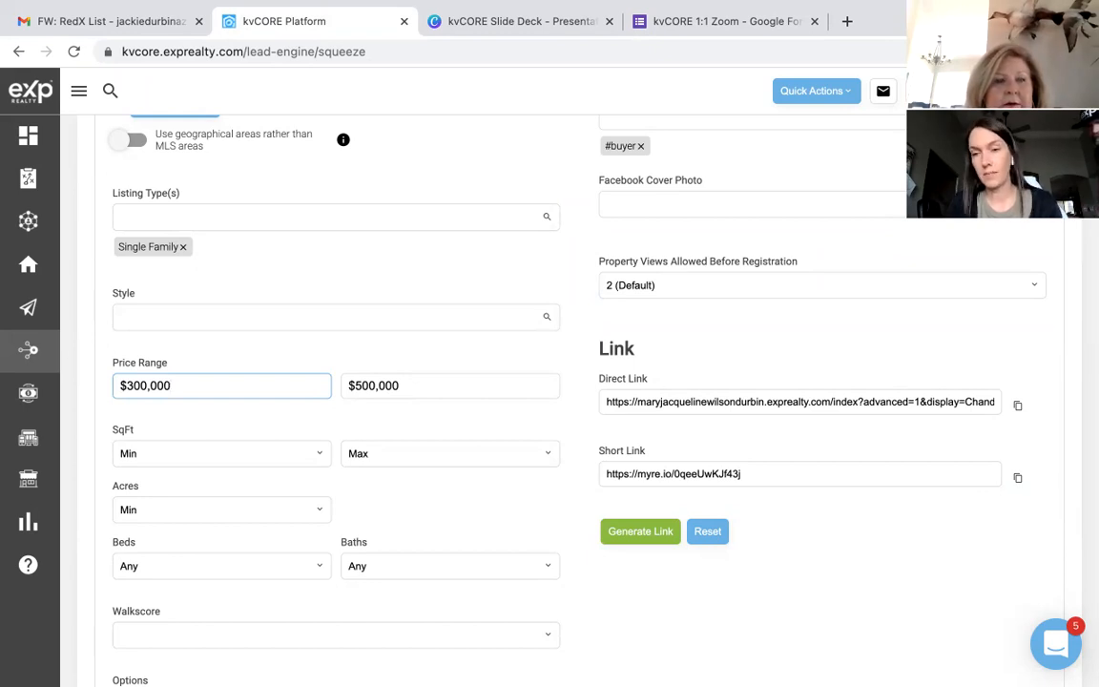
Step: Switch to the Single Property squeeze page builder
scroll(572, 401, up, 1)
scroll(159, 381, up, 3)
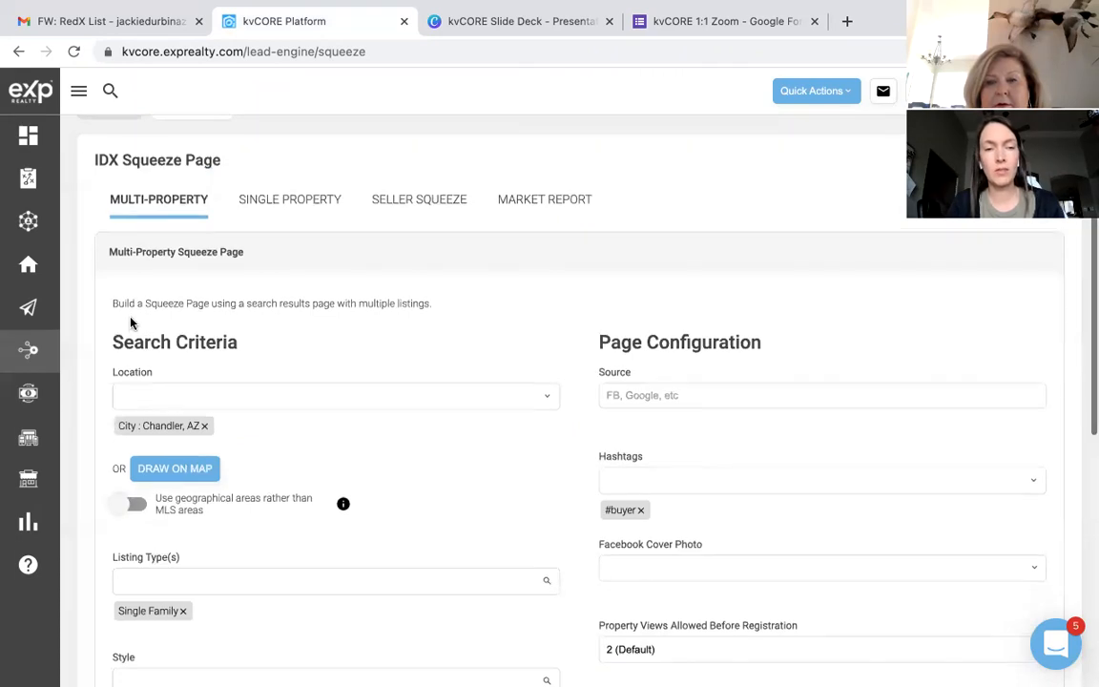
scroll(130, 323, up, 1)
click(302, 253)
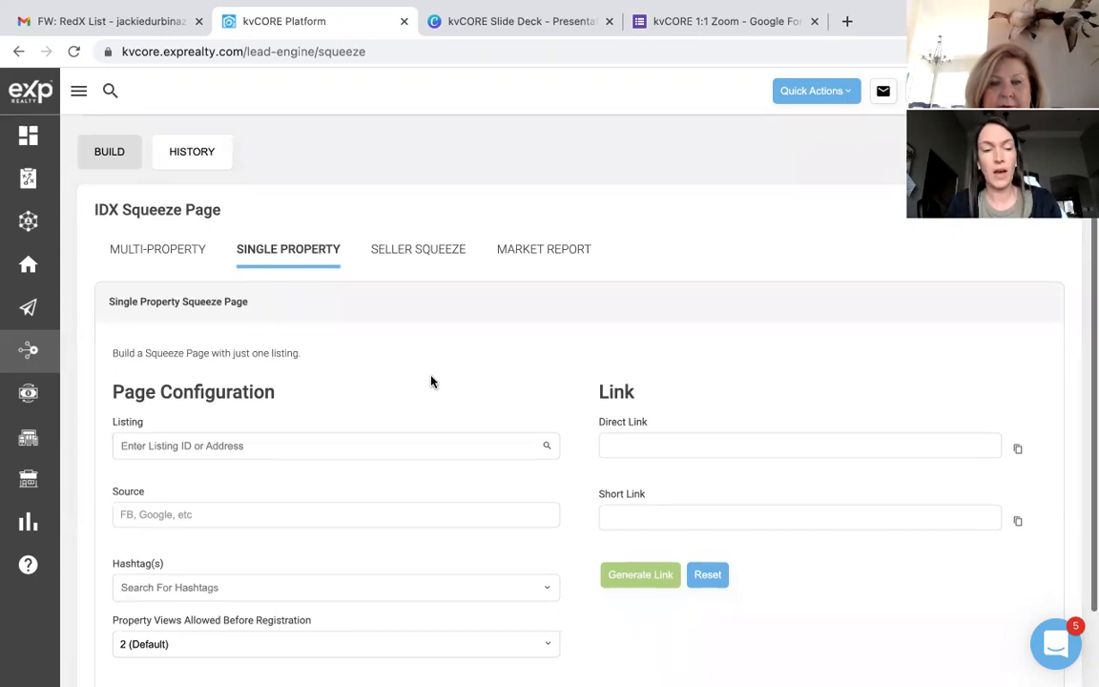
Step: Set Property Views Allowed Before Registration to Never on the single-property form
scroll(431, 379, down, 1)
click(388, 555)
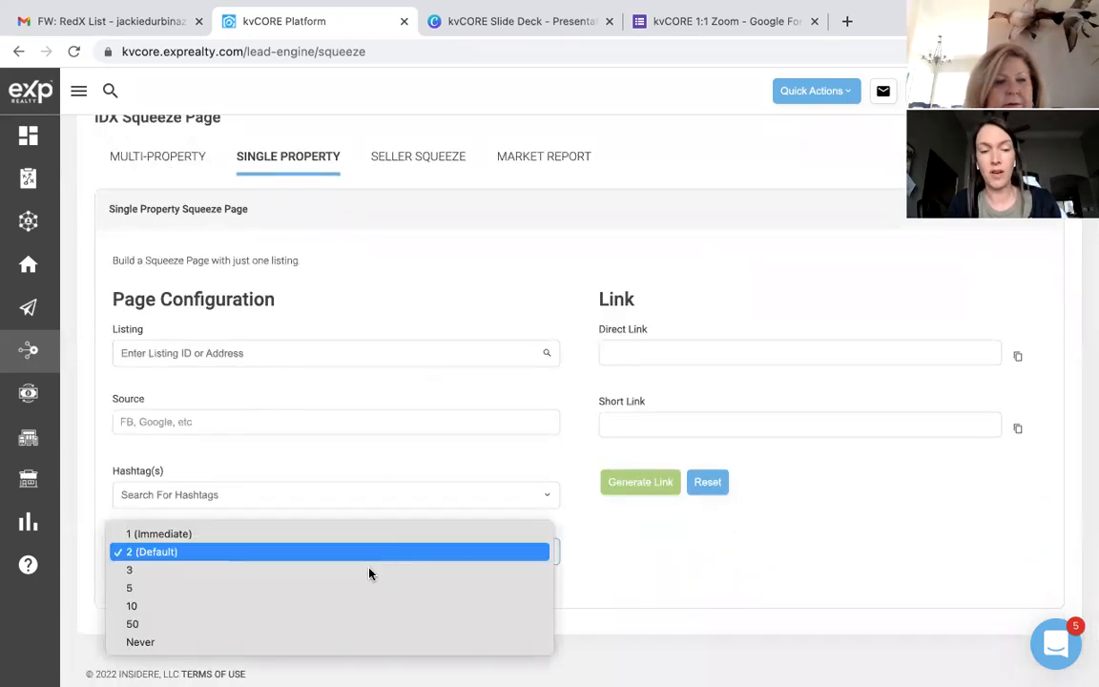
click(284, 644)
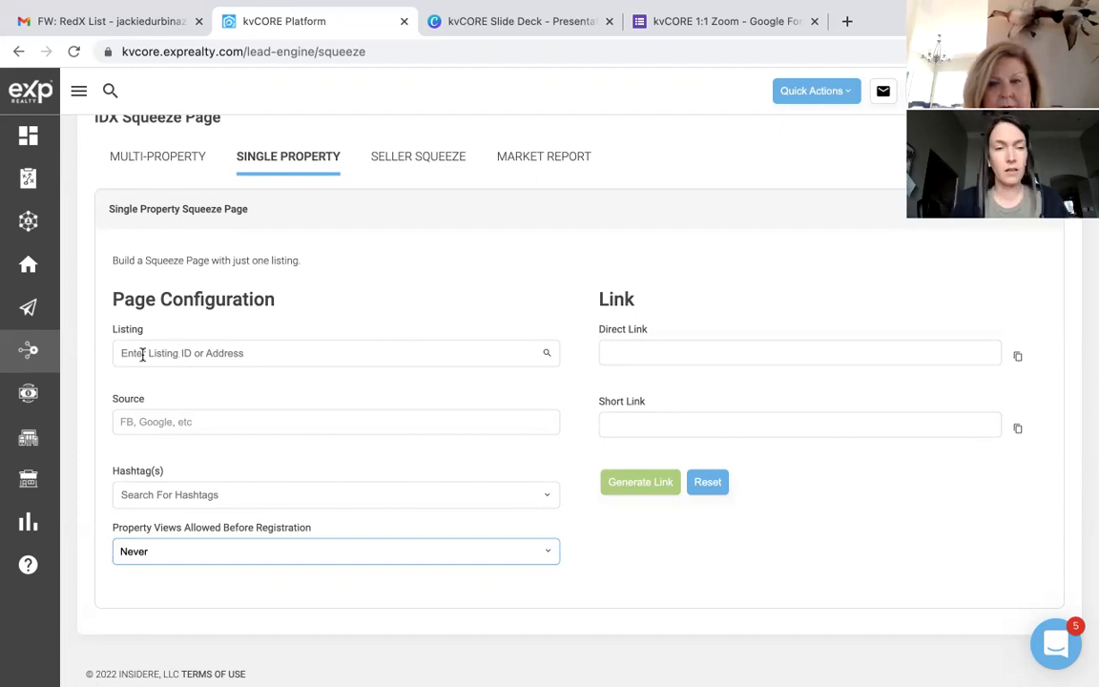
click(156, 351)
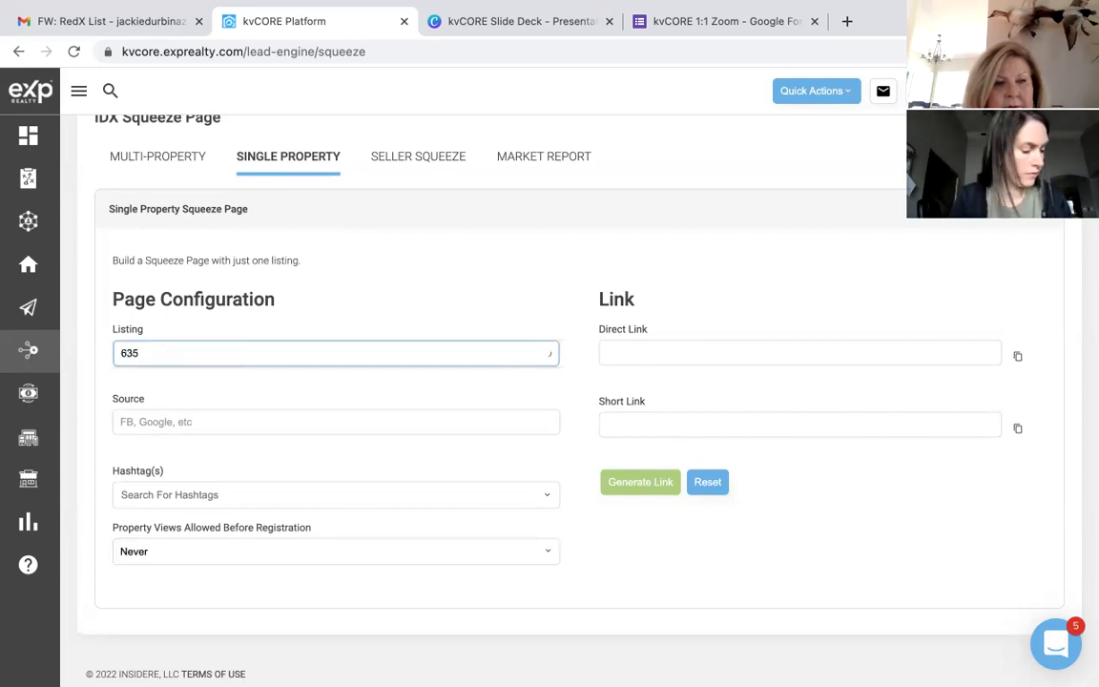
text(7521)
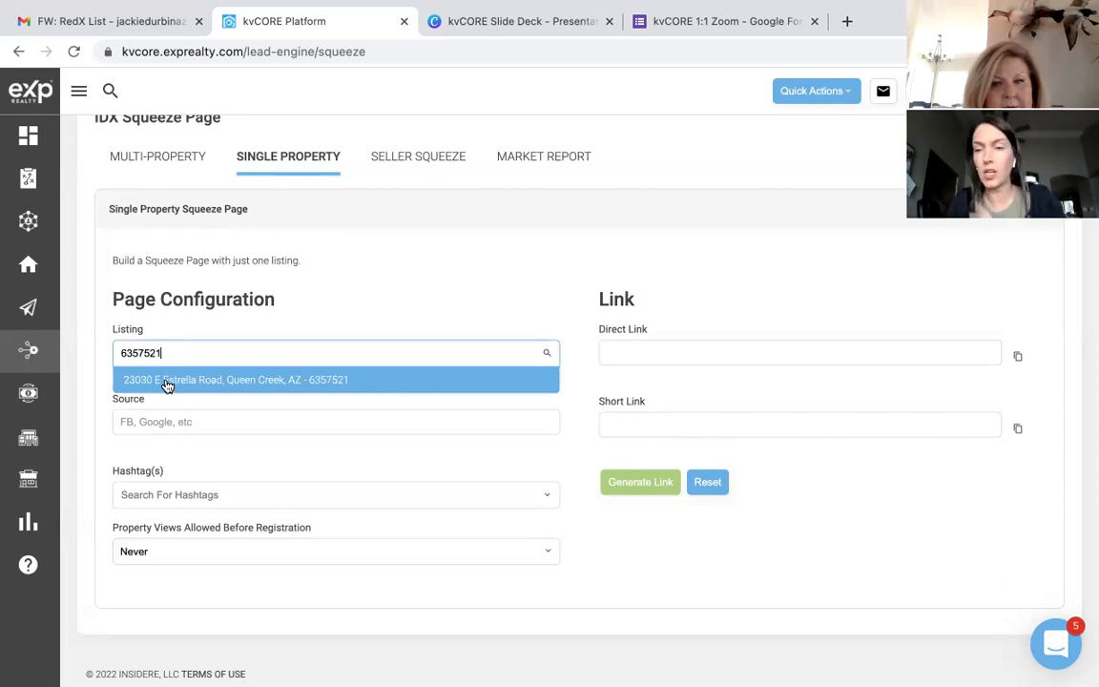
click(167, 382)
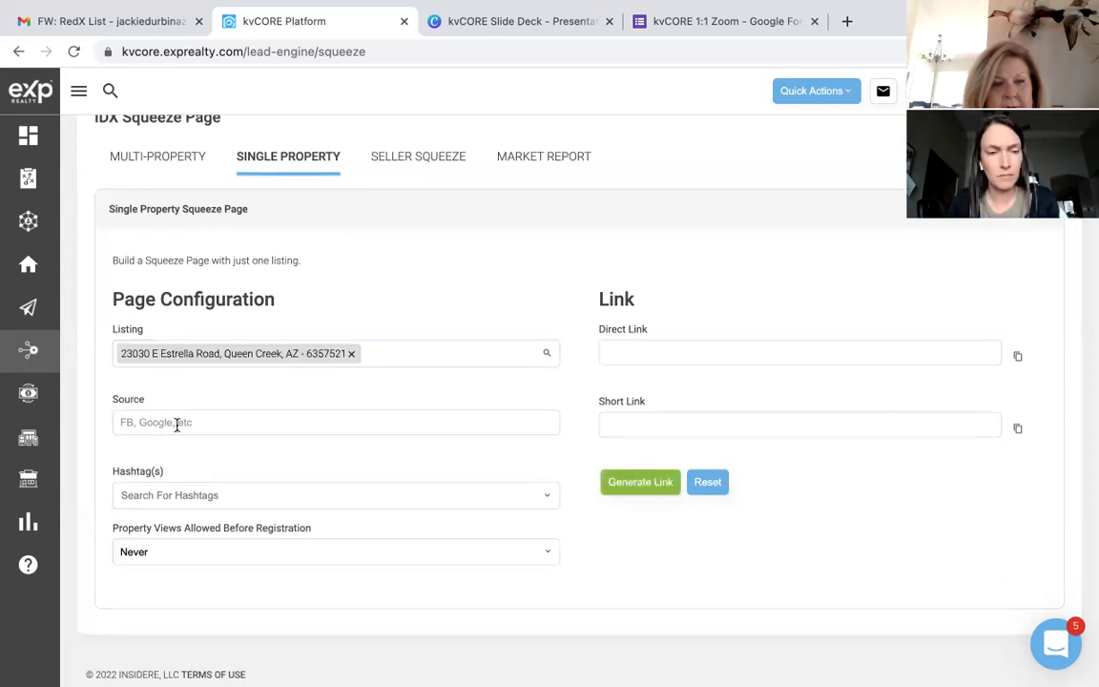
click(170, 495)
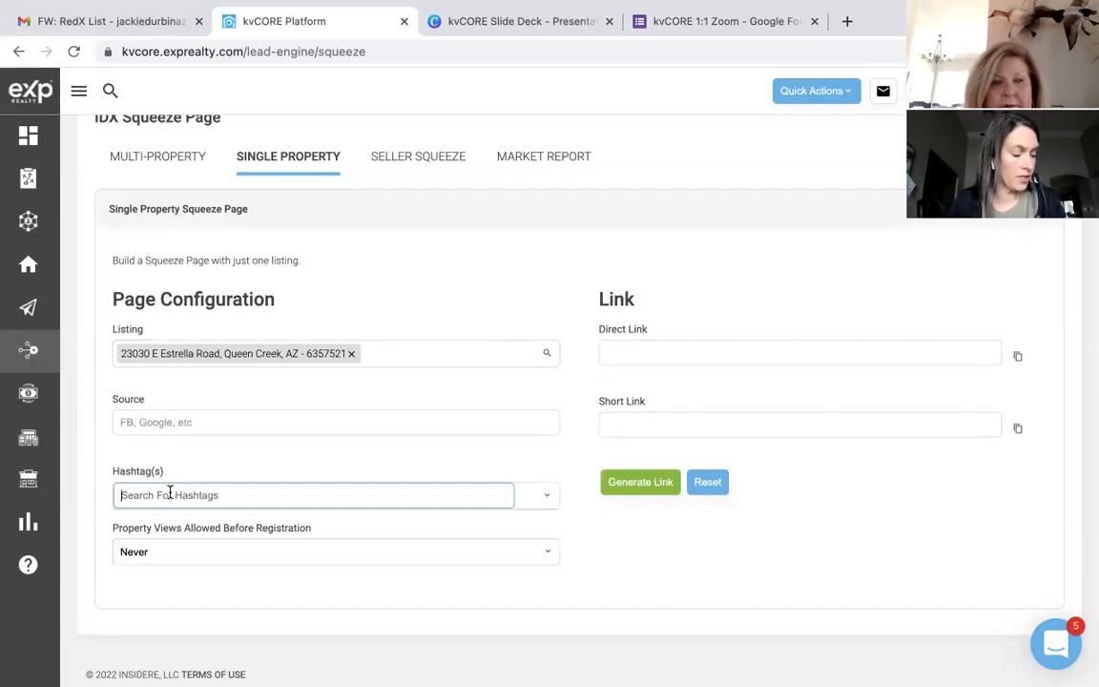
text(#model)
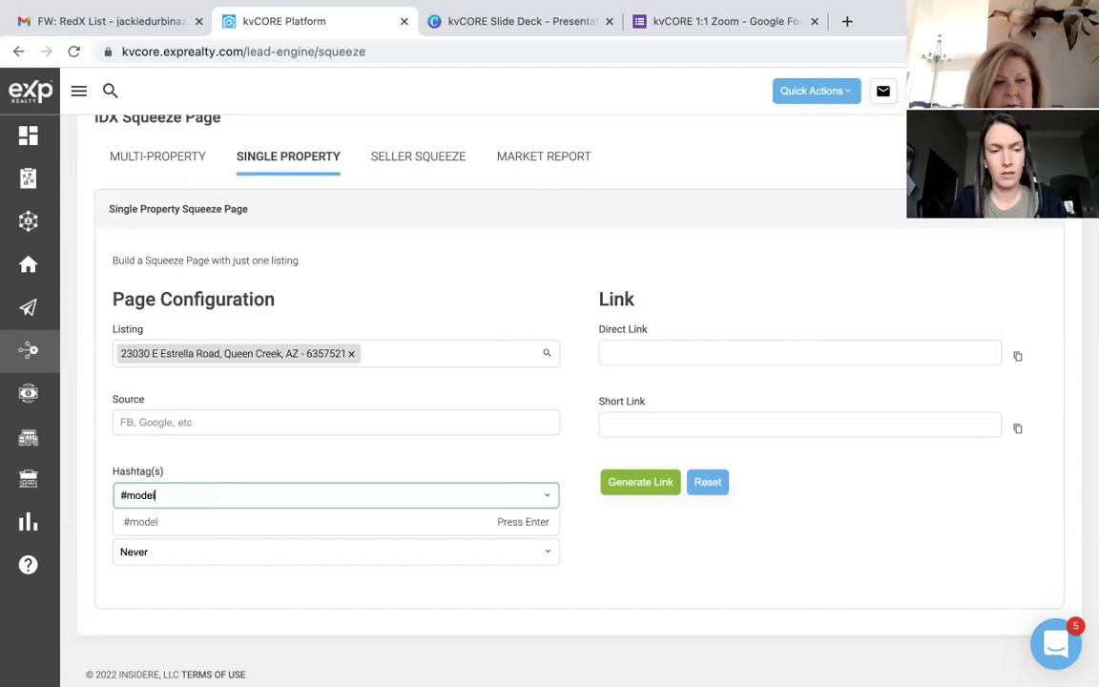
text(home)
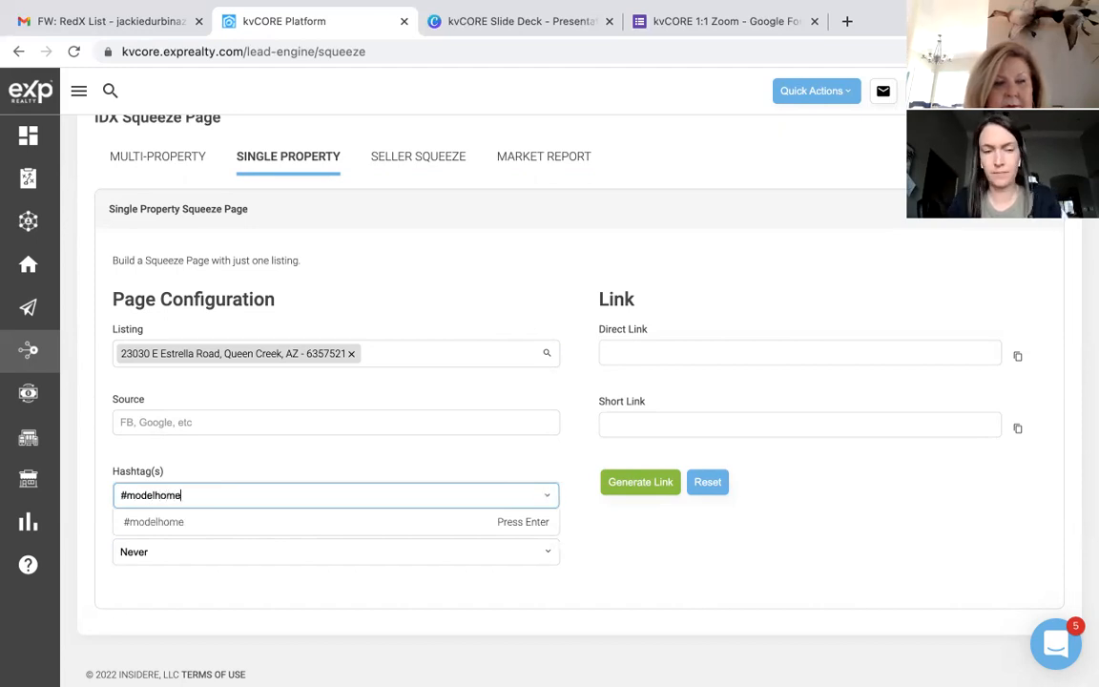
key(Return)
click(179, 583)
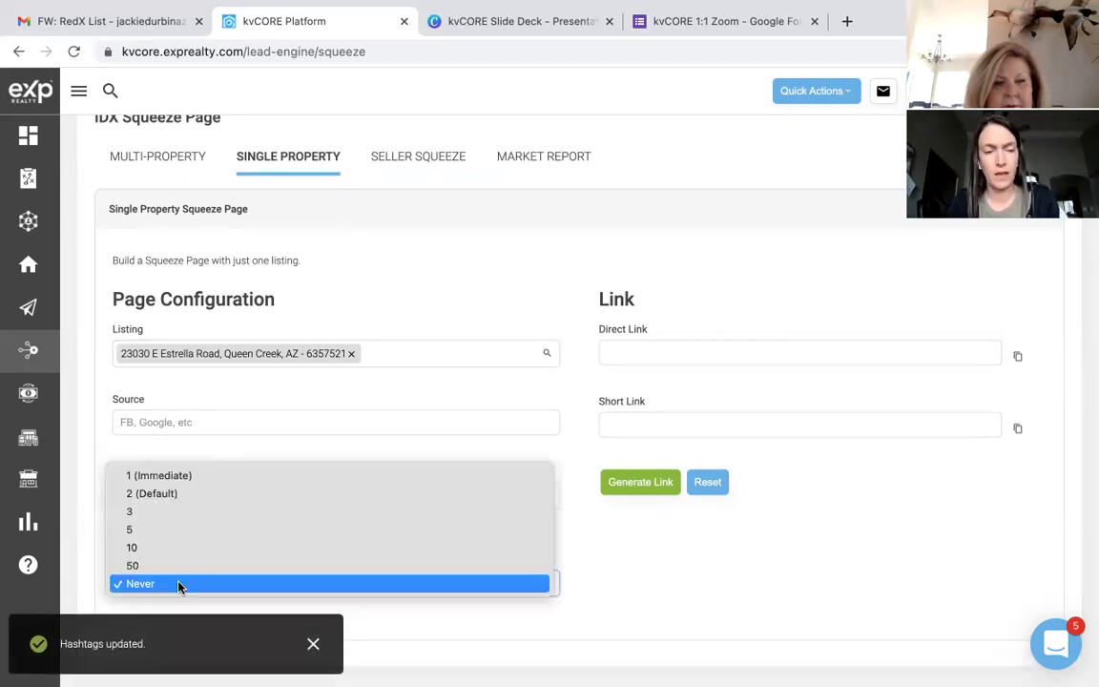
click(178, 493)
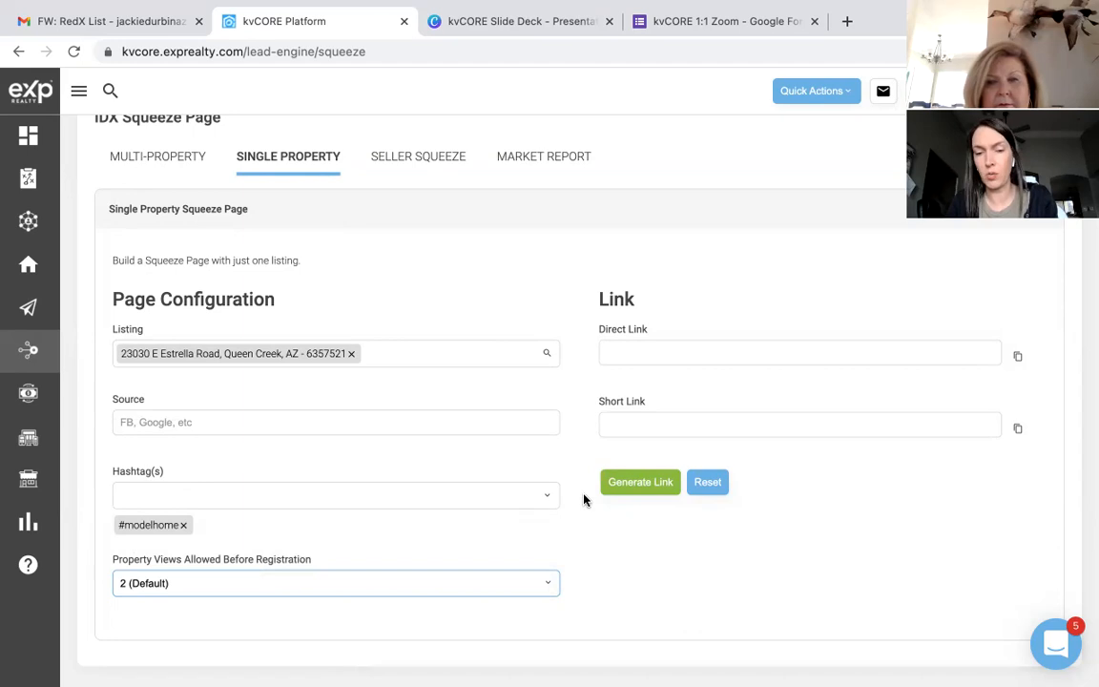
Step: Generate the squeeze page links and paste the copied short link into a new tab
click(634, 485)
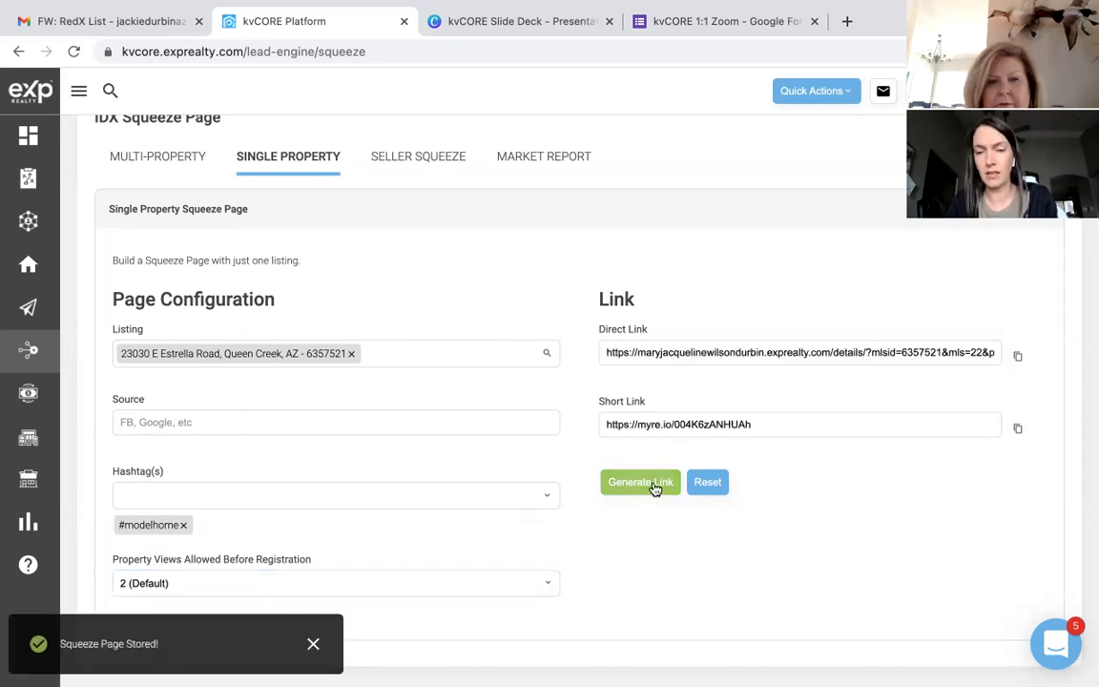
click(1018, 429)
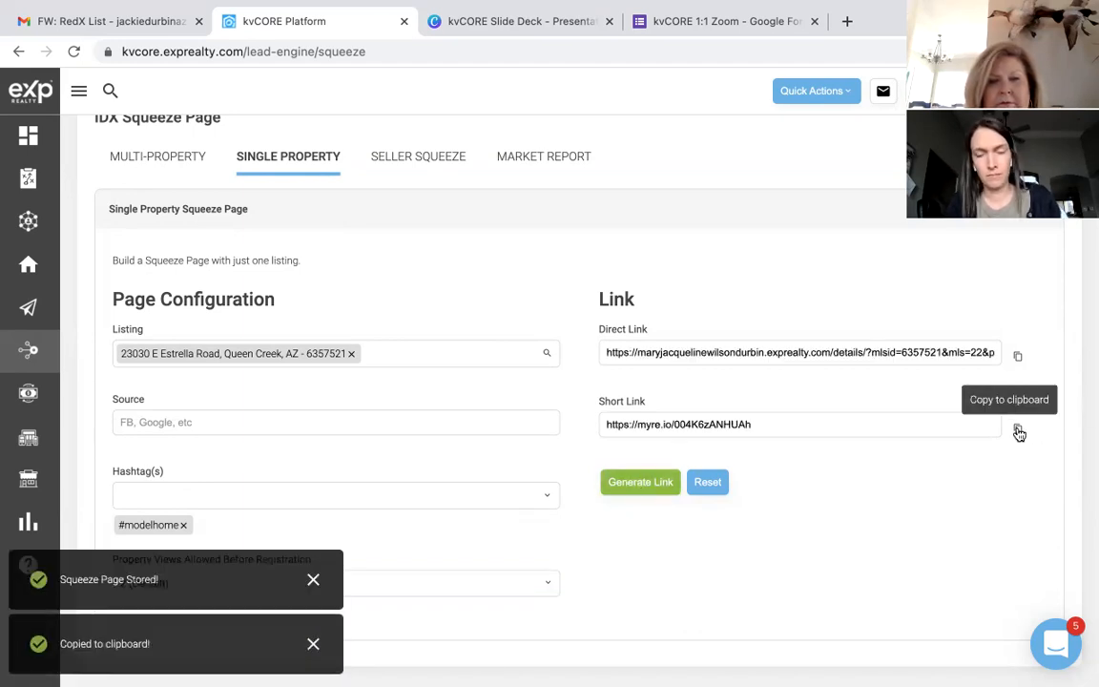
click(847, 21)
key(super+v)
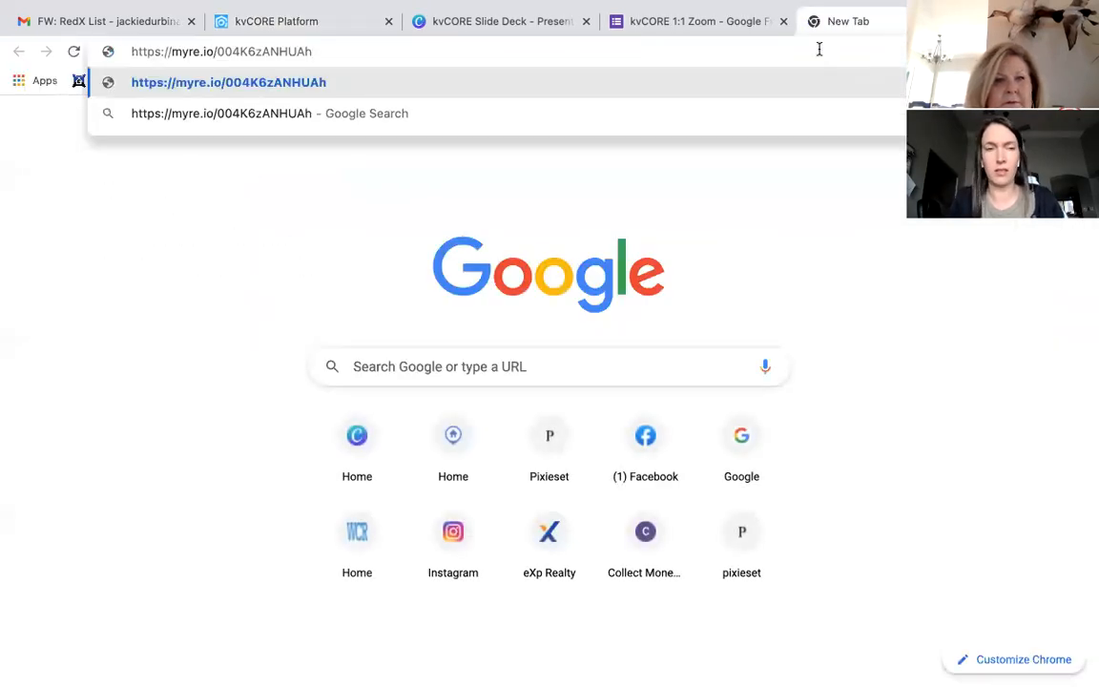
Step: Load the short link's Estrella Road listing, page through its interior, yard and community photos, then open a blank tab
key(Return)
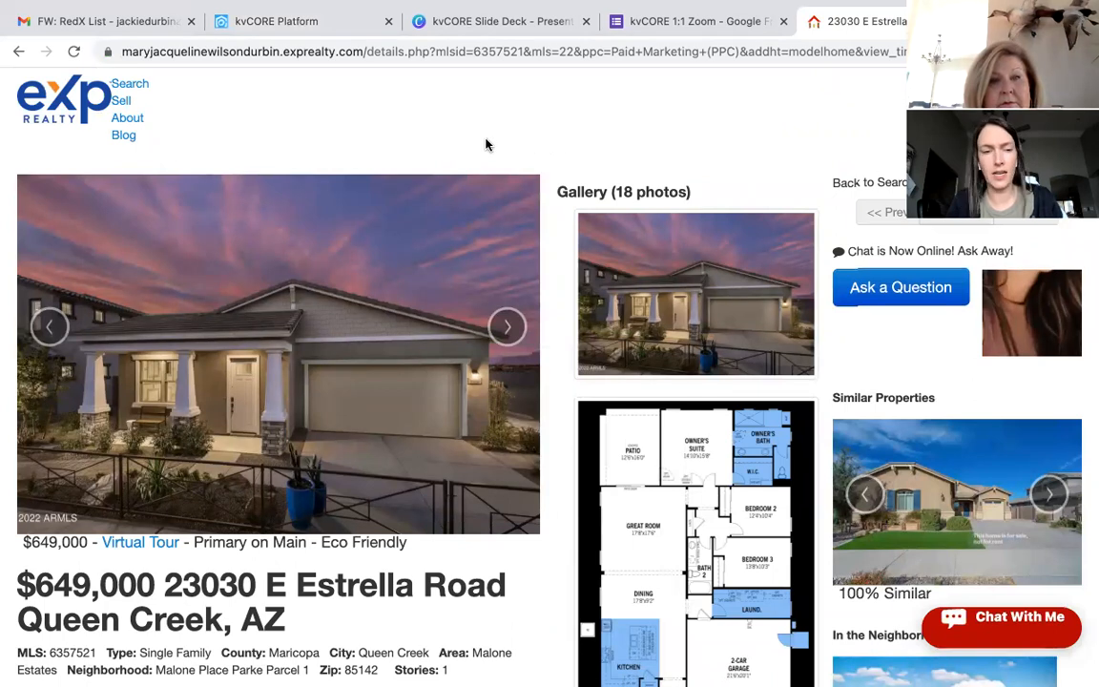
scroll(486, 144, down, 2)
scroll(486, 143, down, 2)
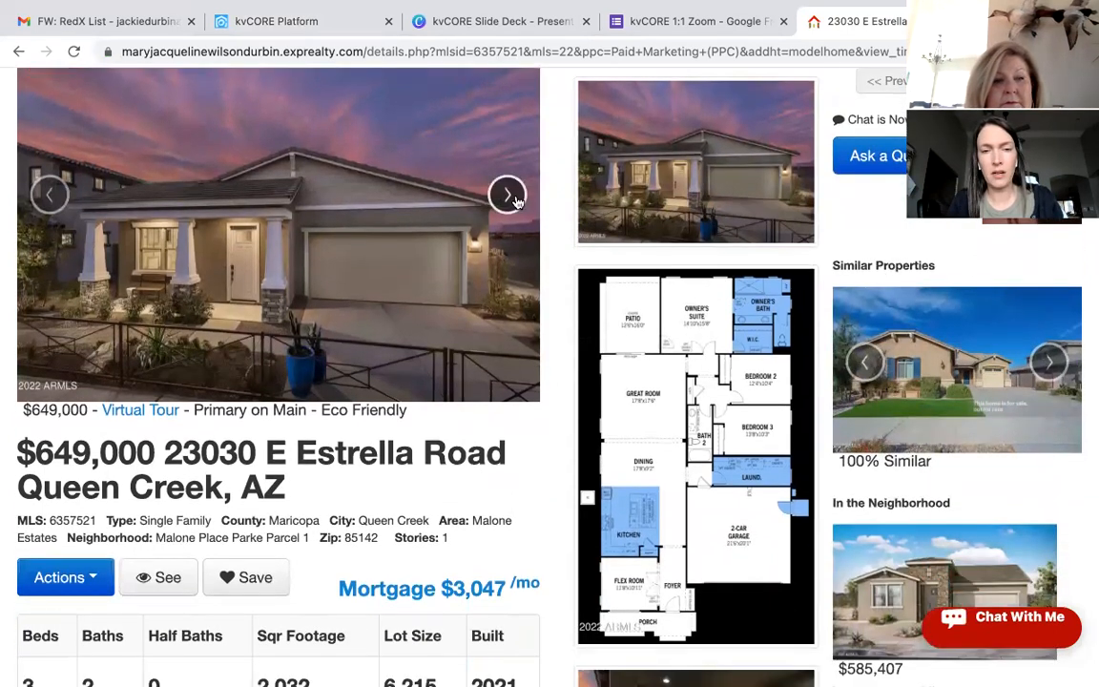
click(507, 197)
click(507, 198)
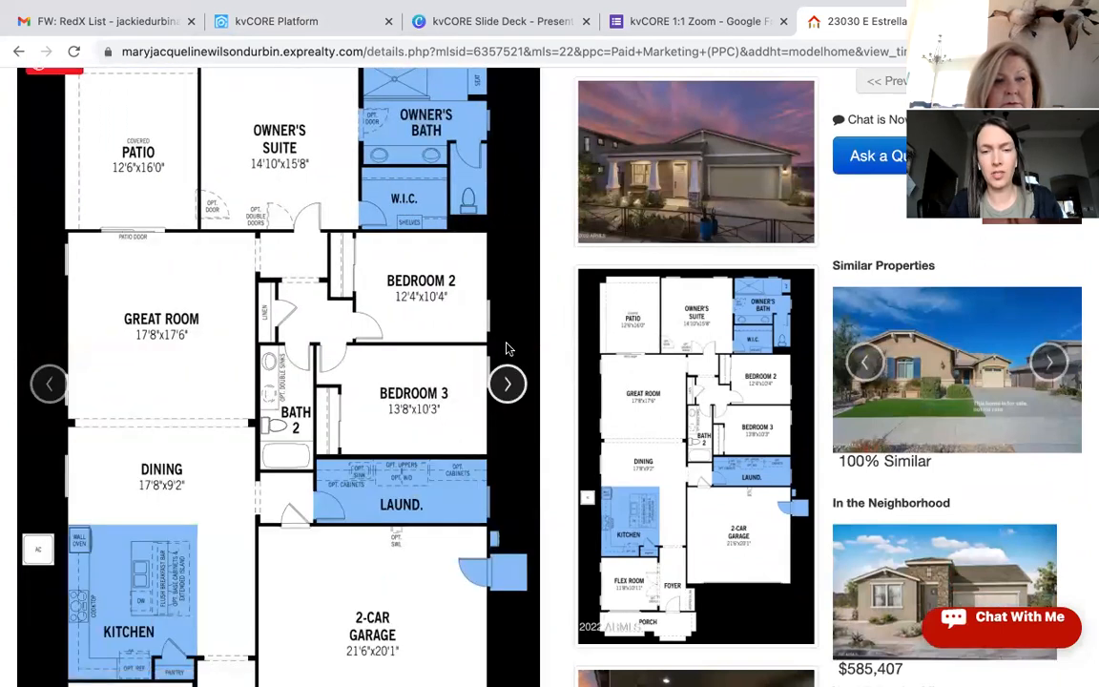
click(507, 385)
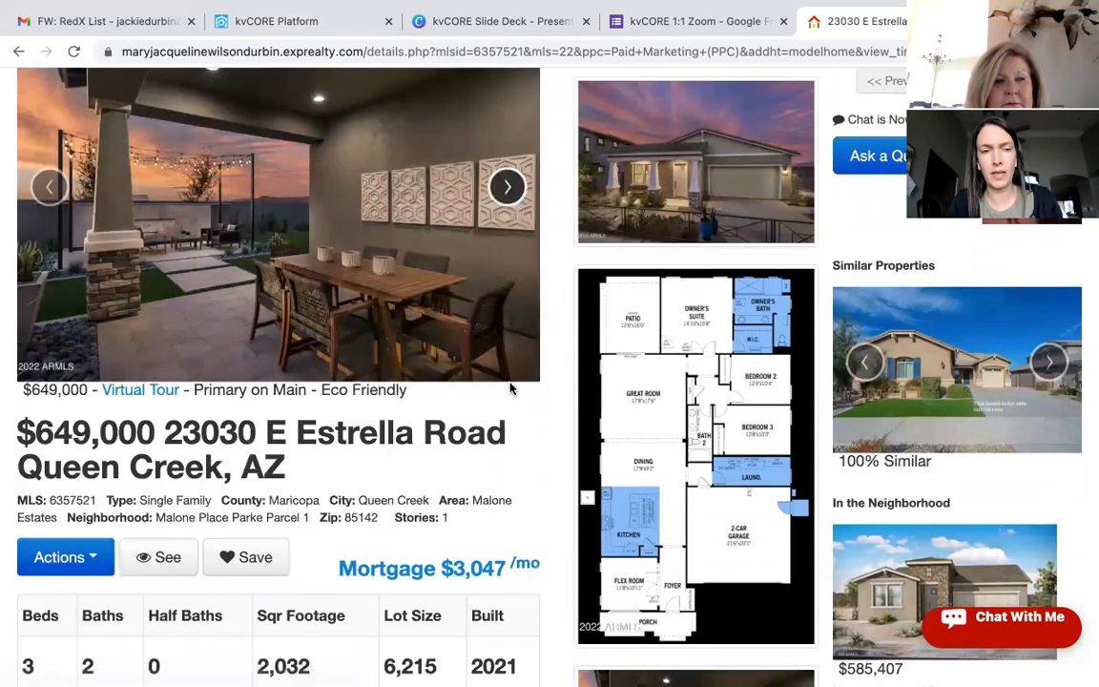
click(508, 186)
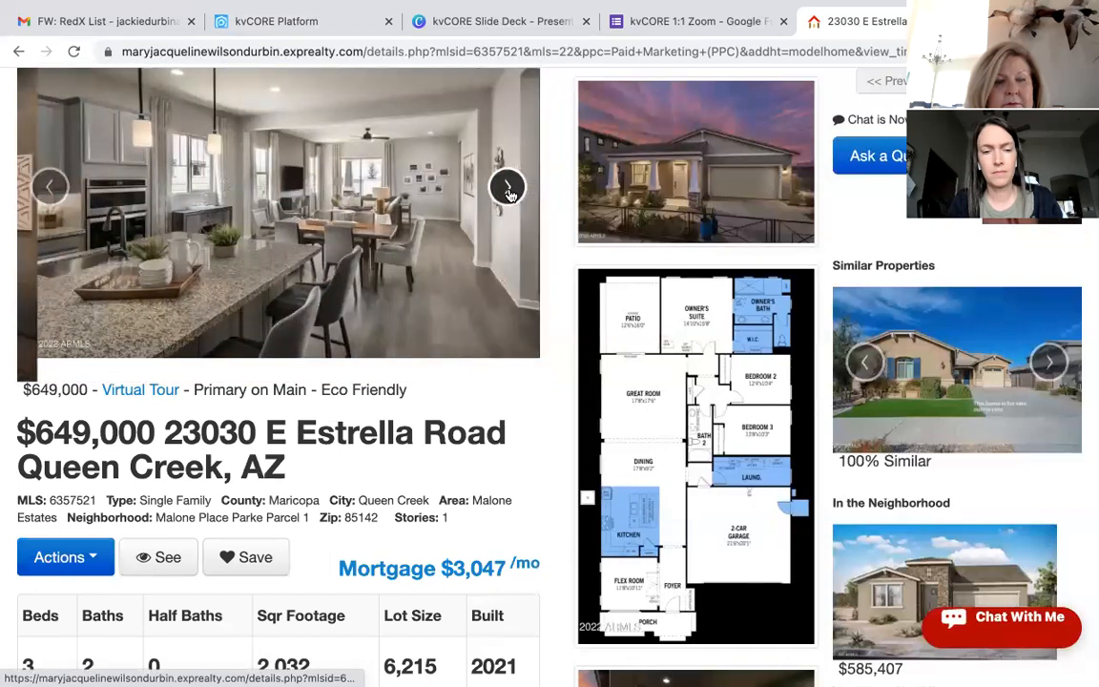
click(507, 181)
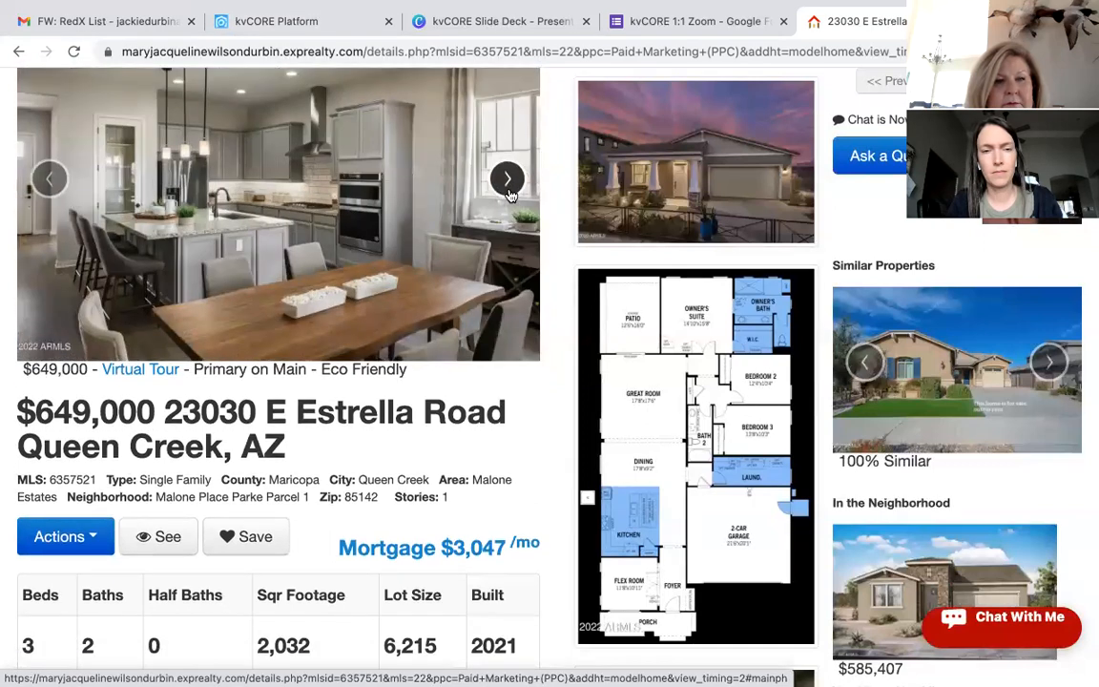
click(509, 191)
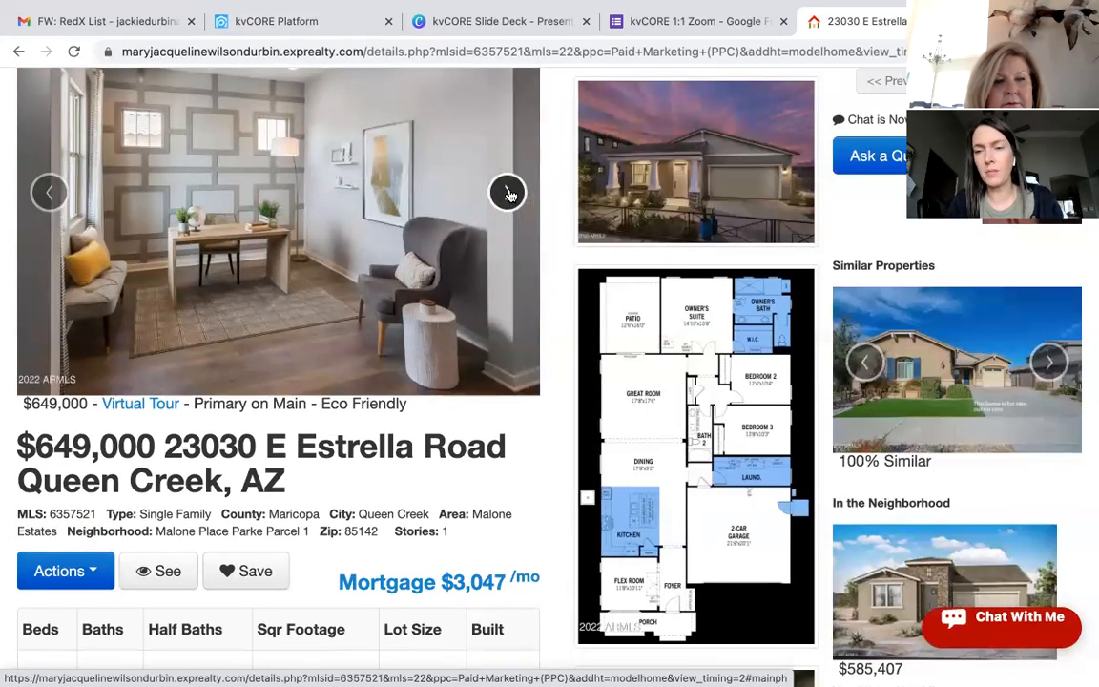
click(507, 192)
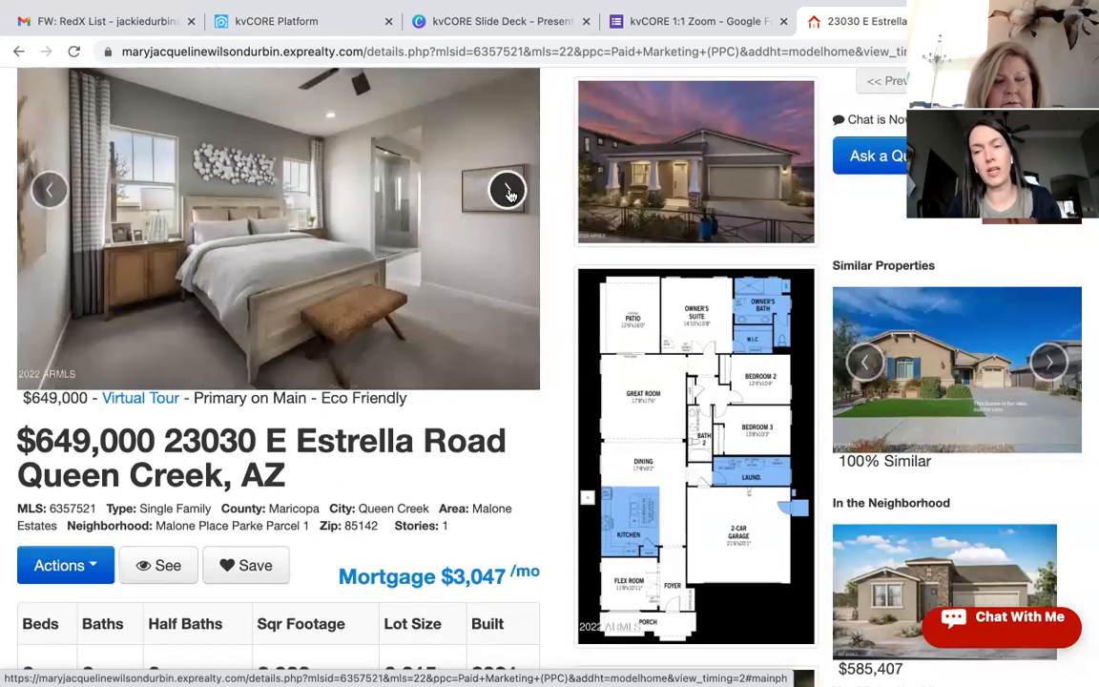
click(508, 192)
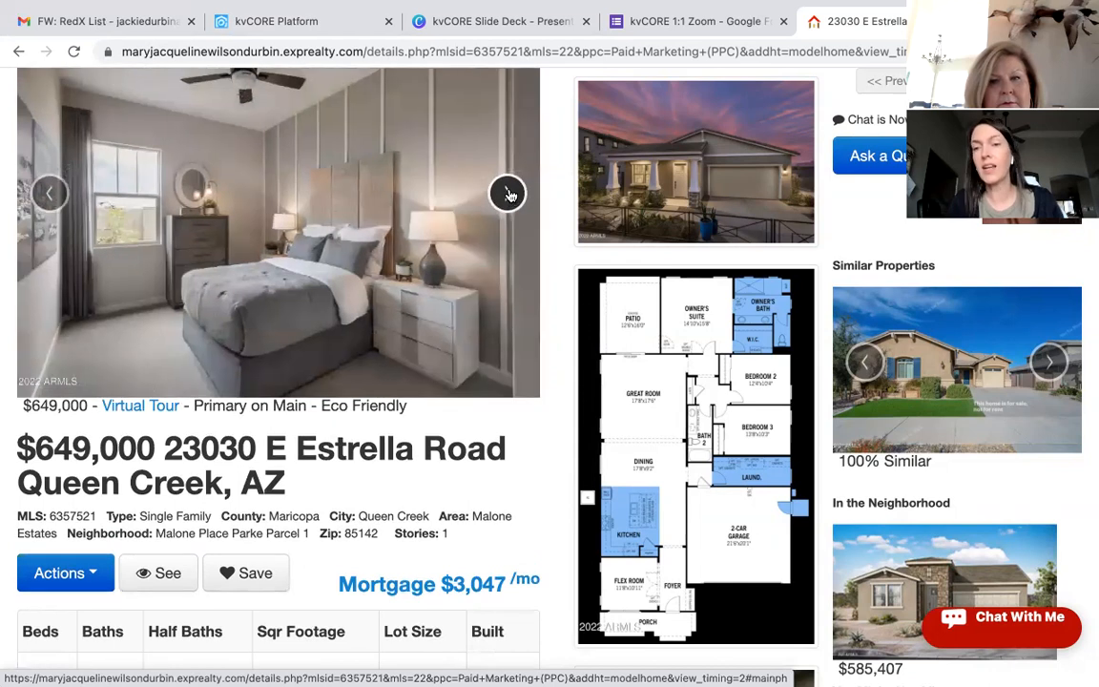
click(508, 194)
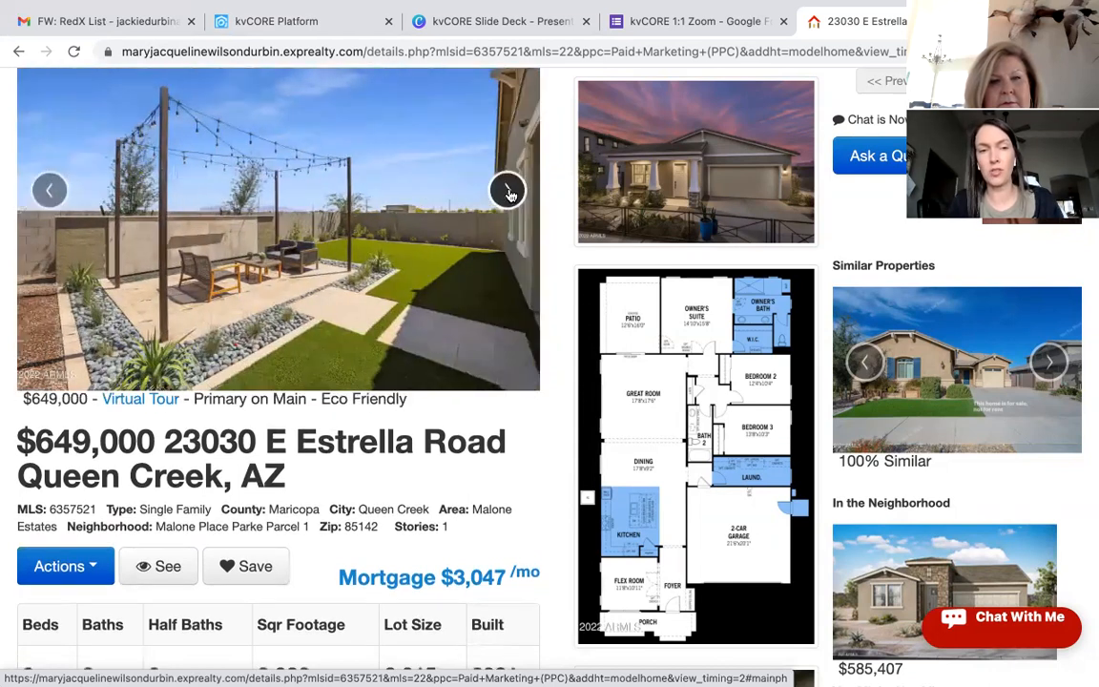
click(508, 194)
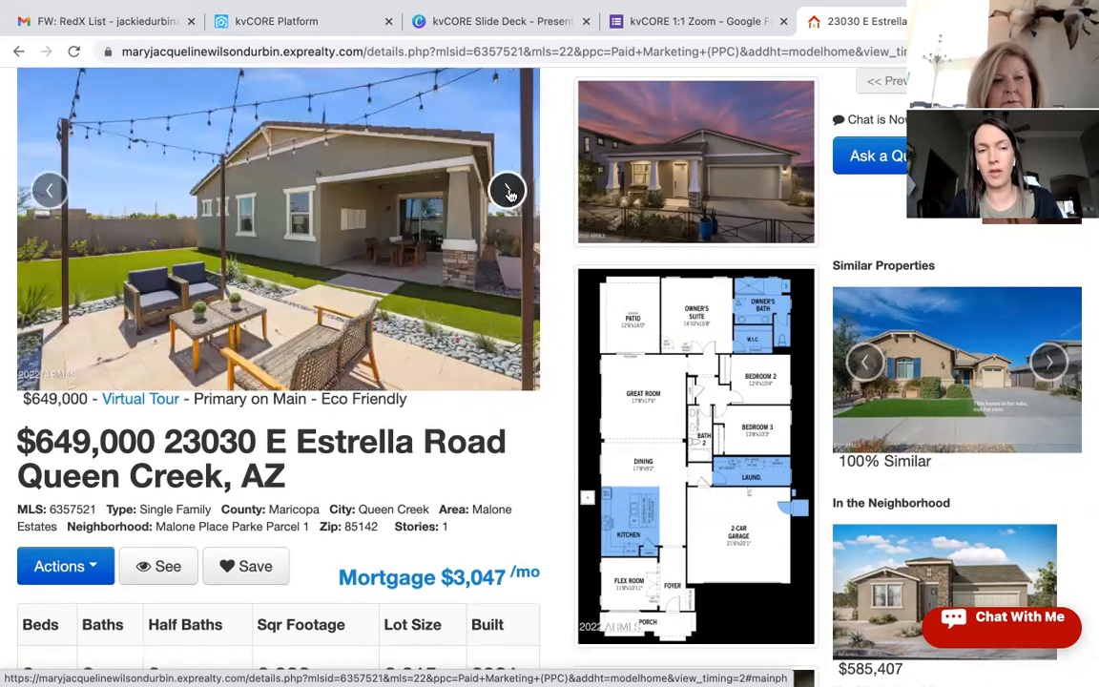
click(508, 193)
click(508, 194)
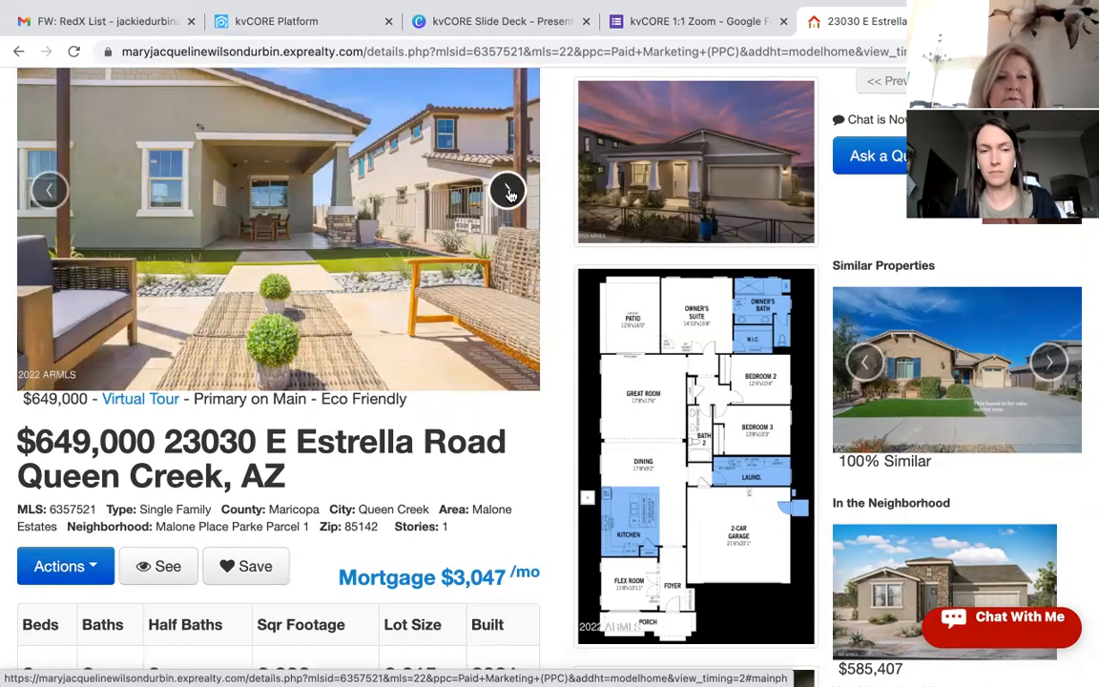
click(509, 194)
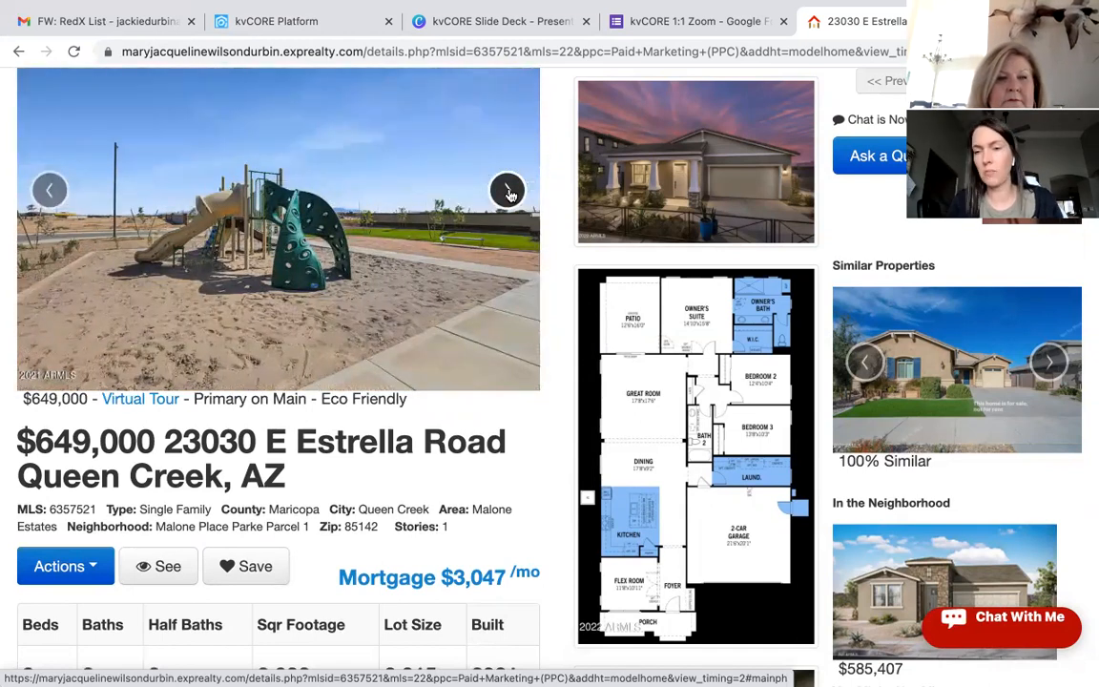
click(508, 193)
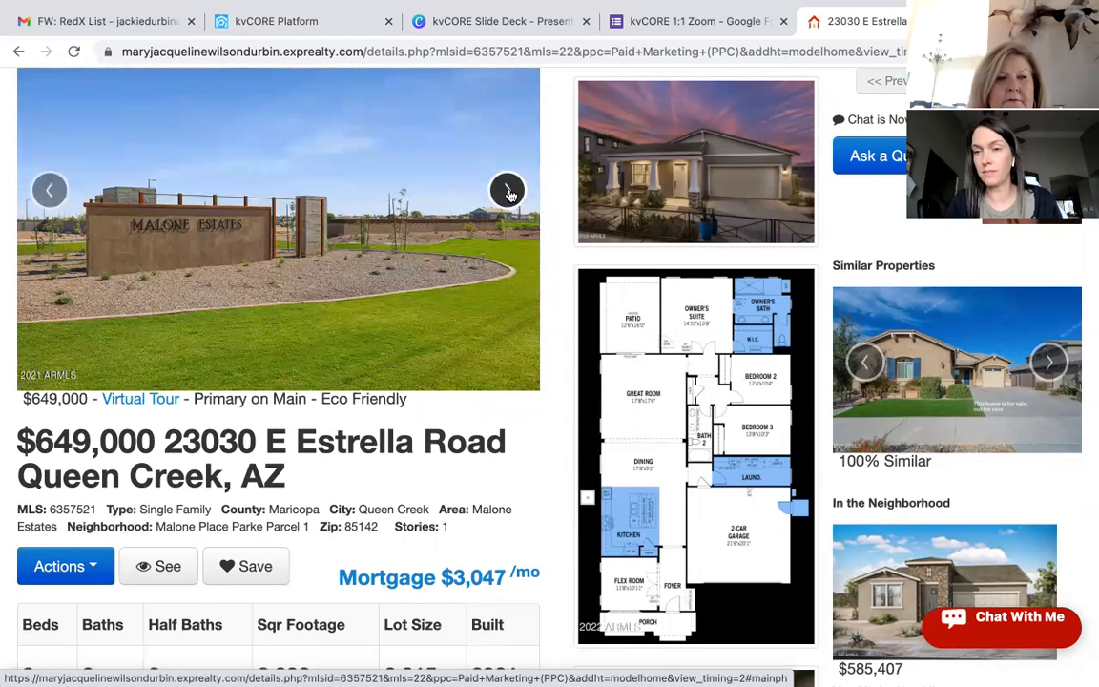
click(508, 194)
click(508, 194)
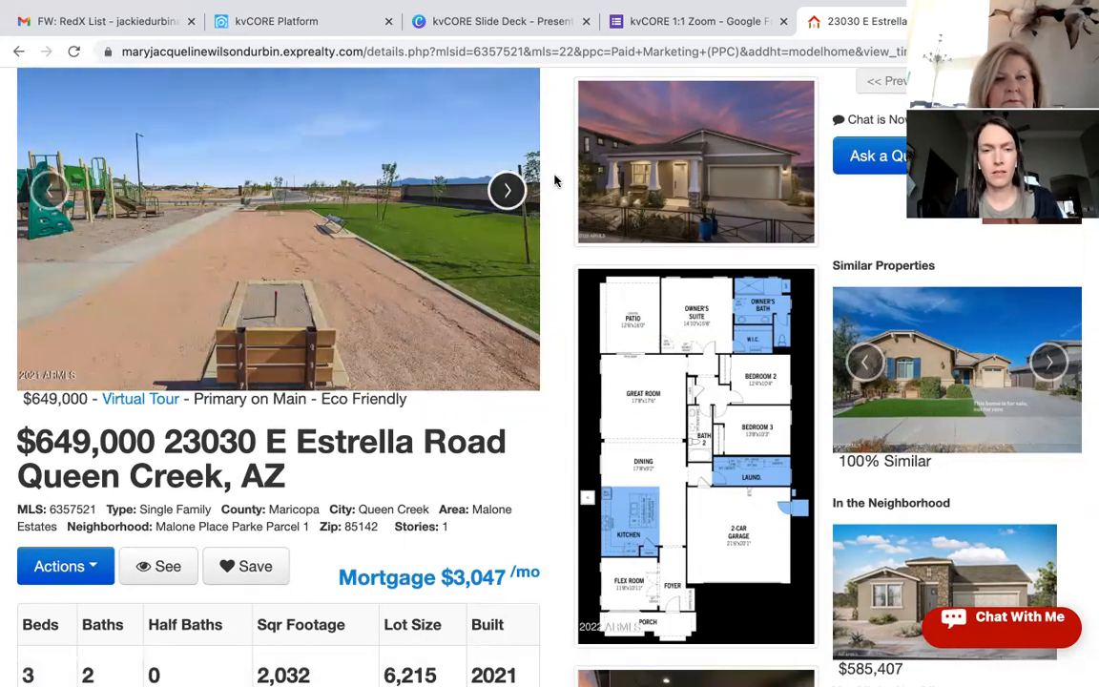
click(508, 191)
click(508, 191)
click(509, 191)
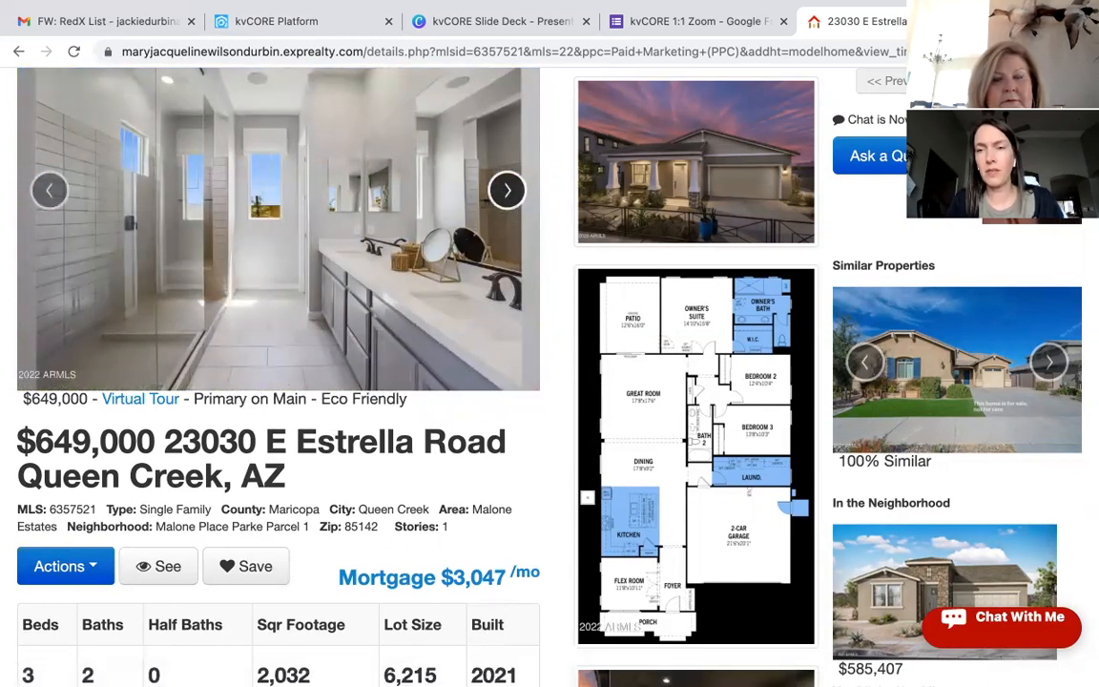
key(ctrl+t)
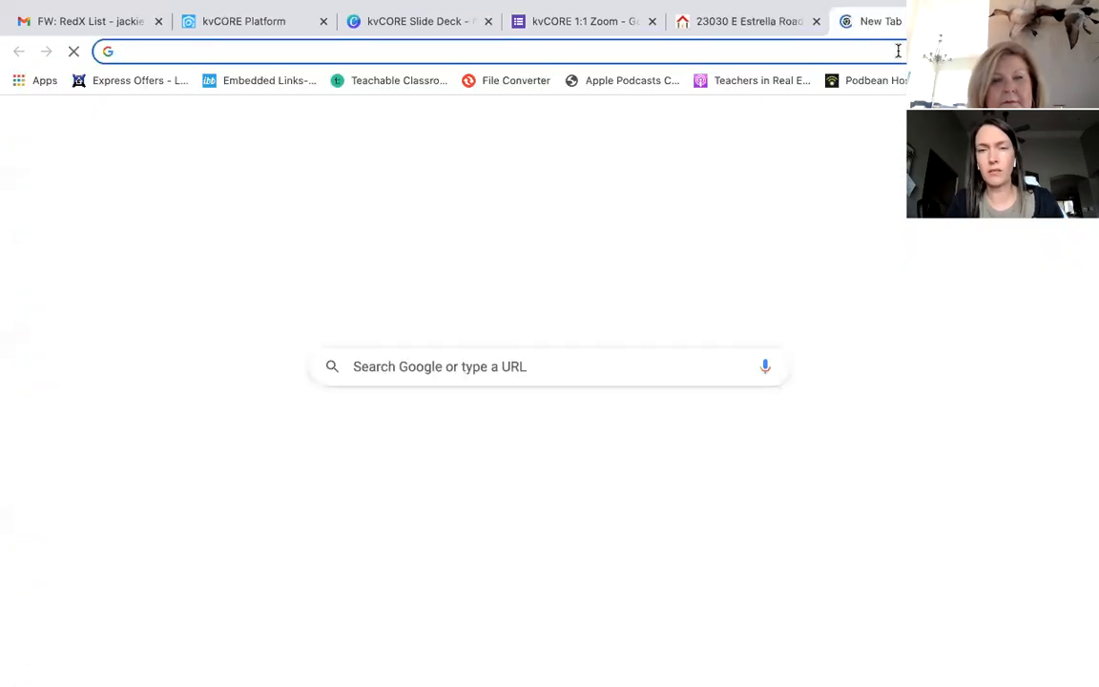
Step: Go to facebook.com in the new tab
click(896, 49)
text(facebok)
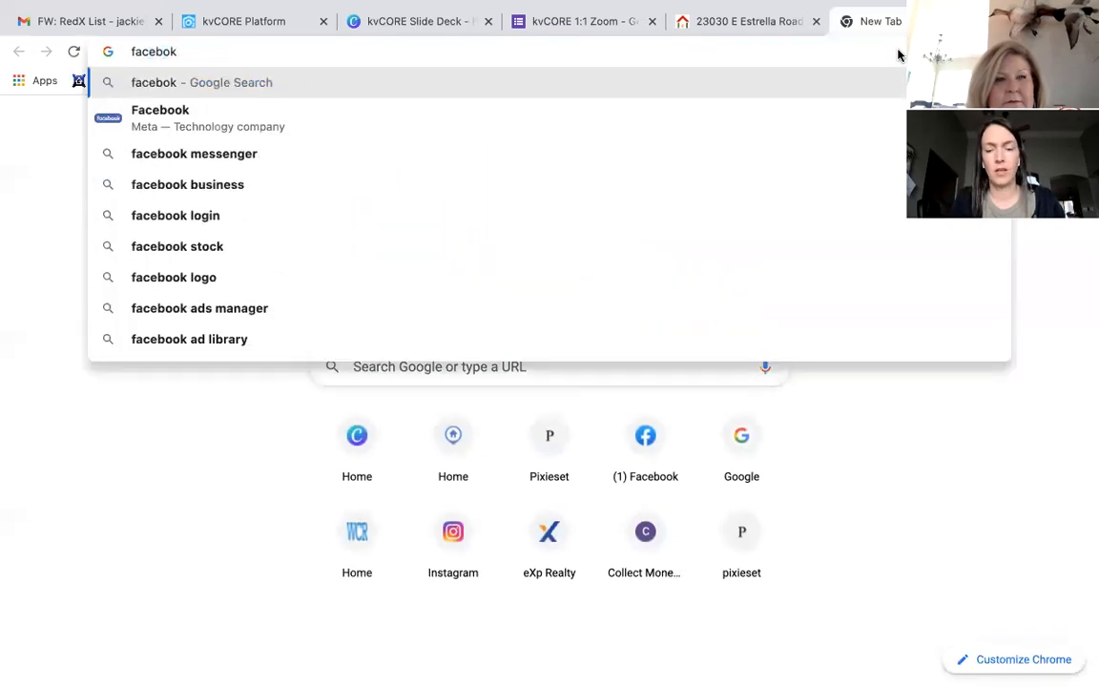
key(BackSpace)
text(ok)
key(Return)
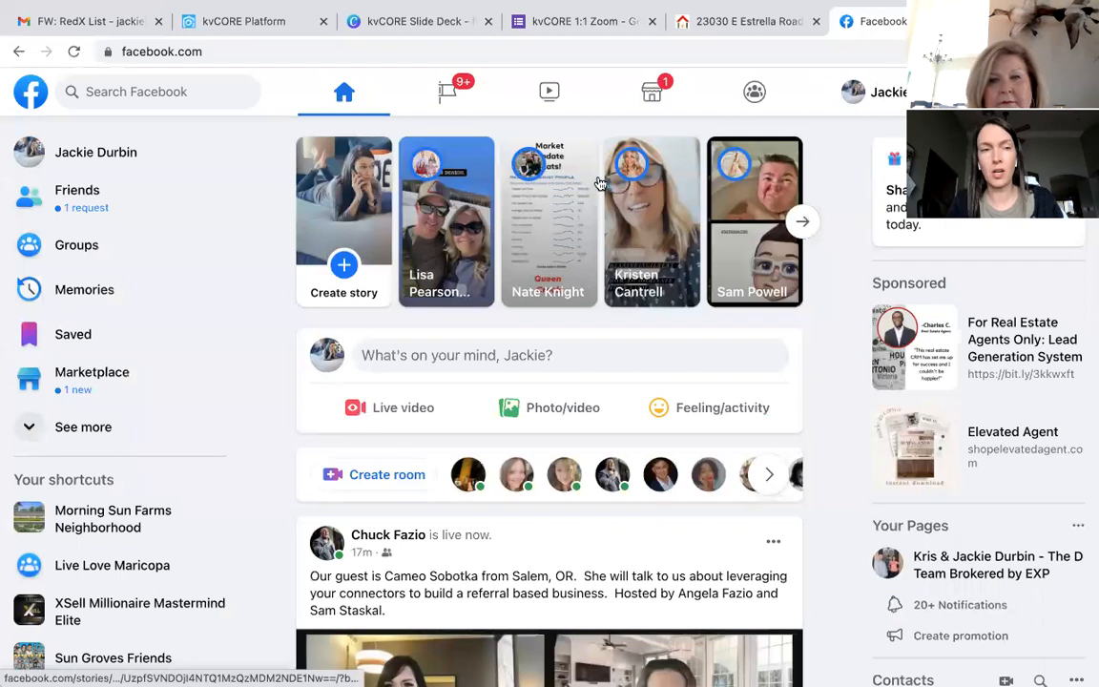
Step: Search Facebook for 'marketplace', look at the Community page and post results, then return Home
click(216, 92)
text(marketplace)
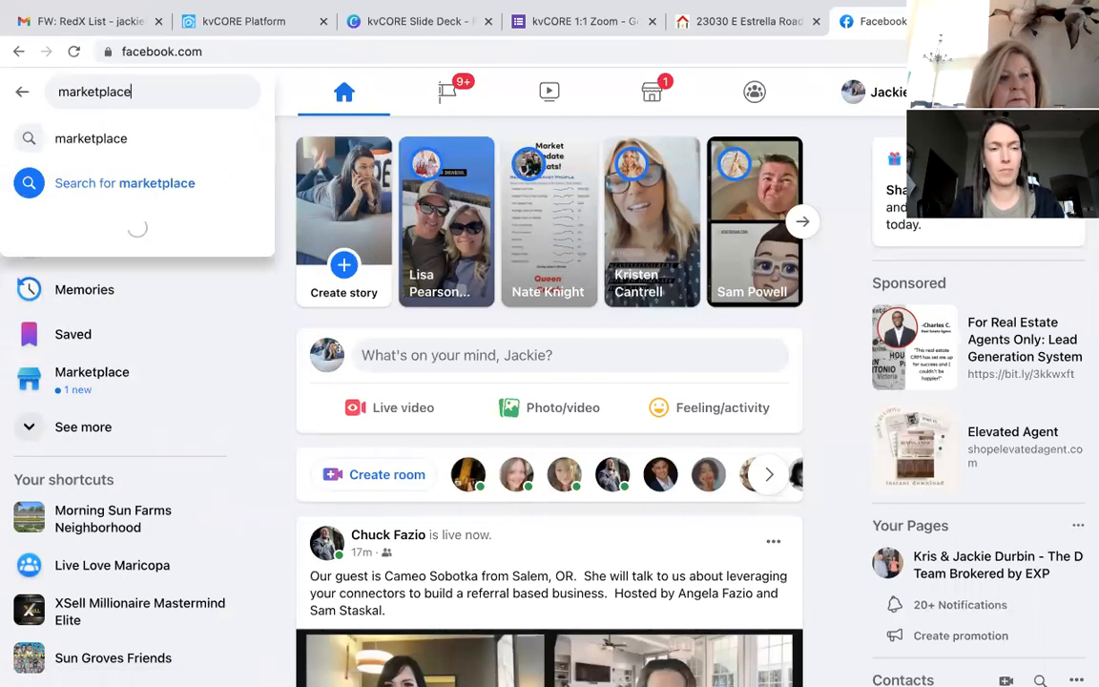
key(Return)
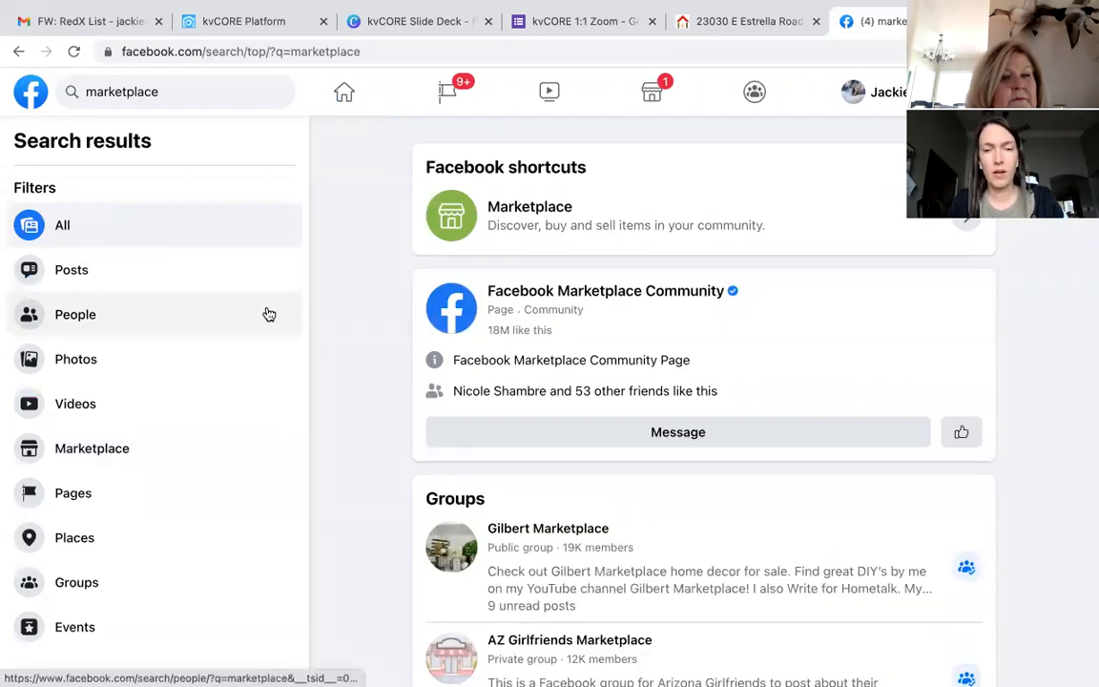
click(646, 300)
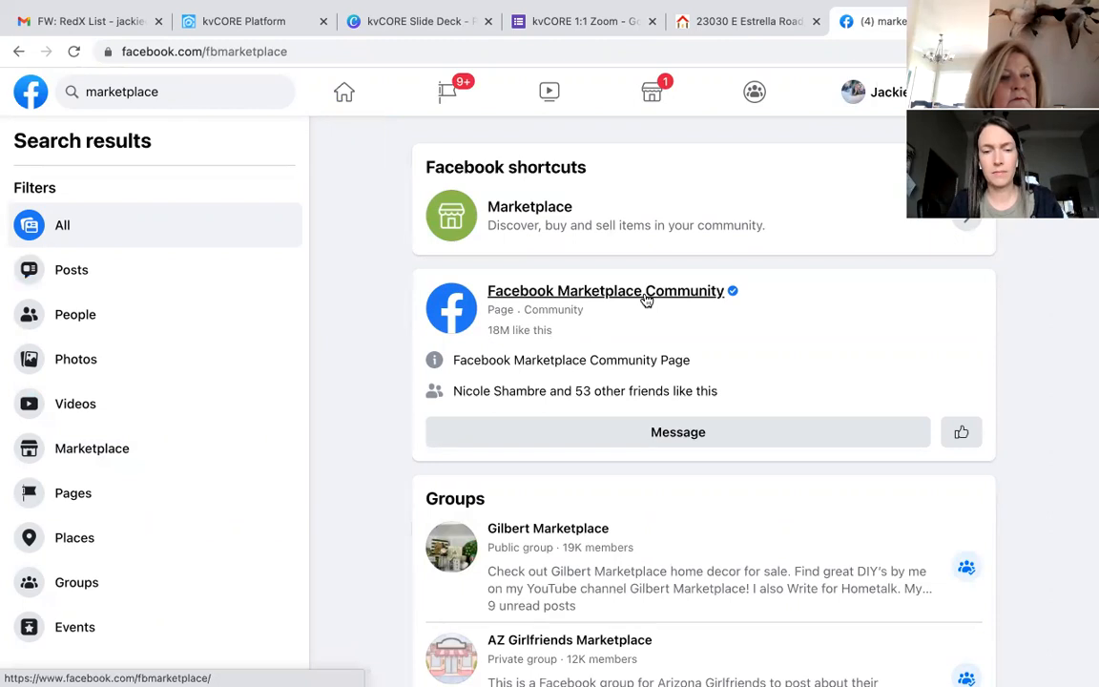
mouse_move(645, 300)
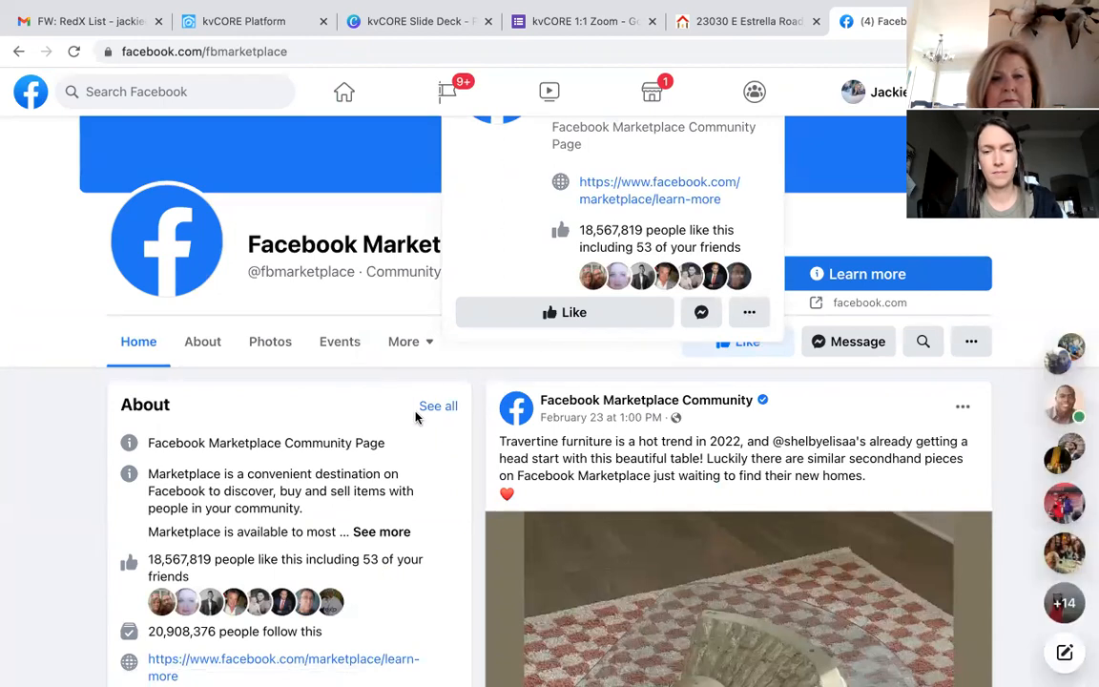
scroll(448, 420, up, 3)
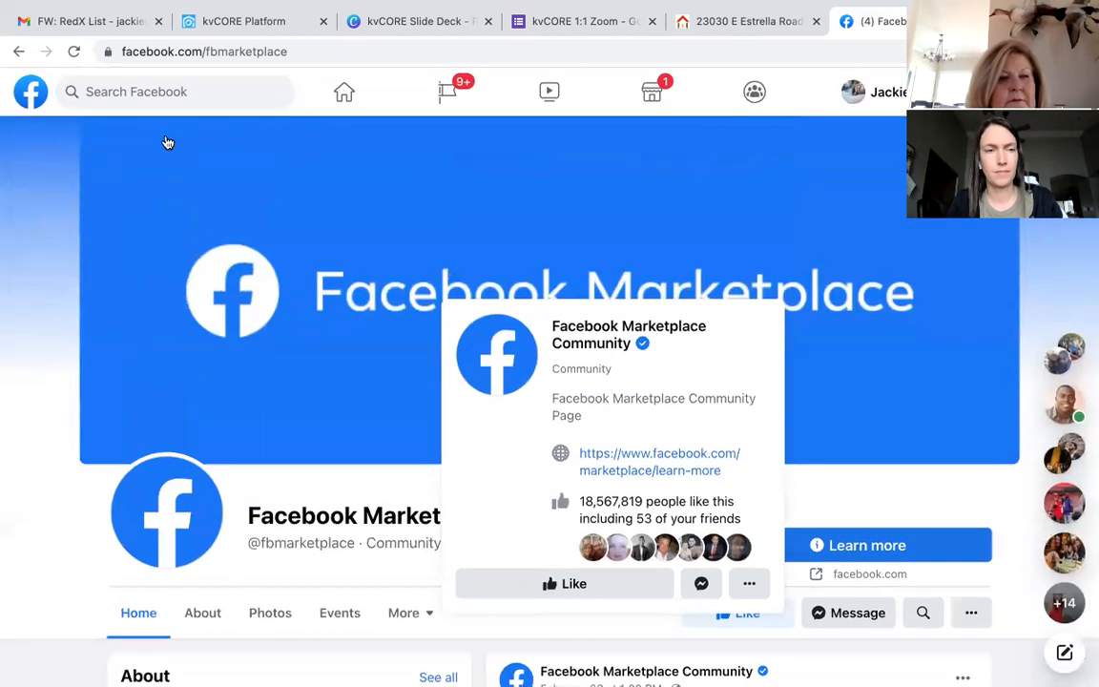
click(18, 52)
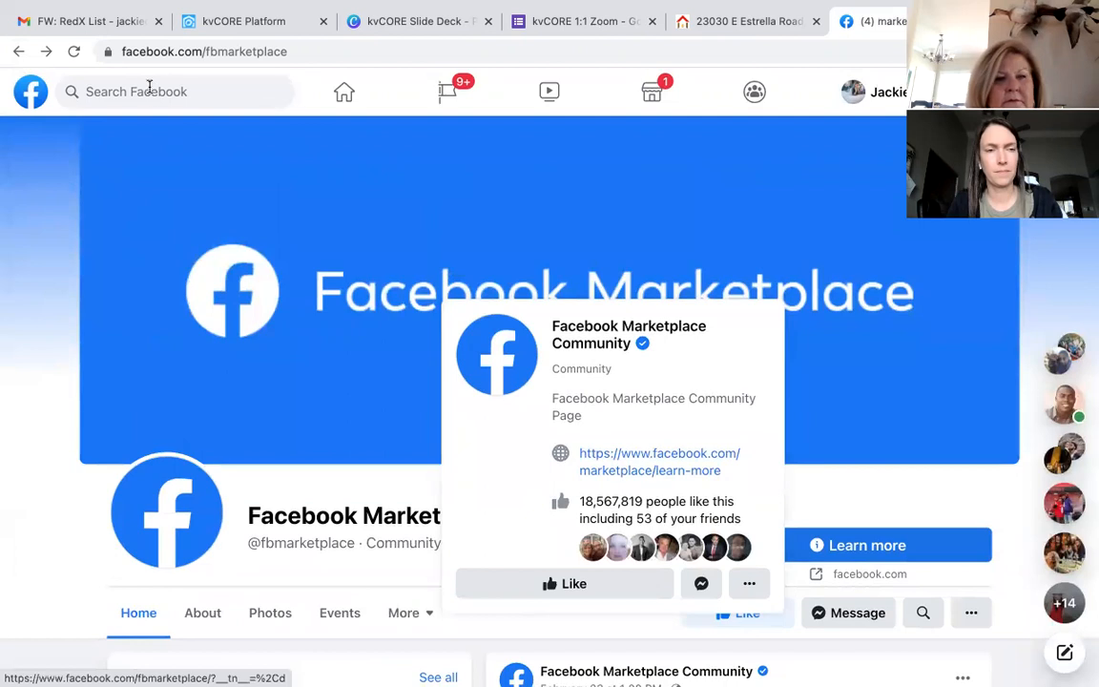
click(16, 50)
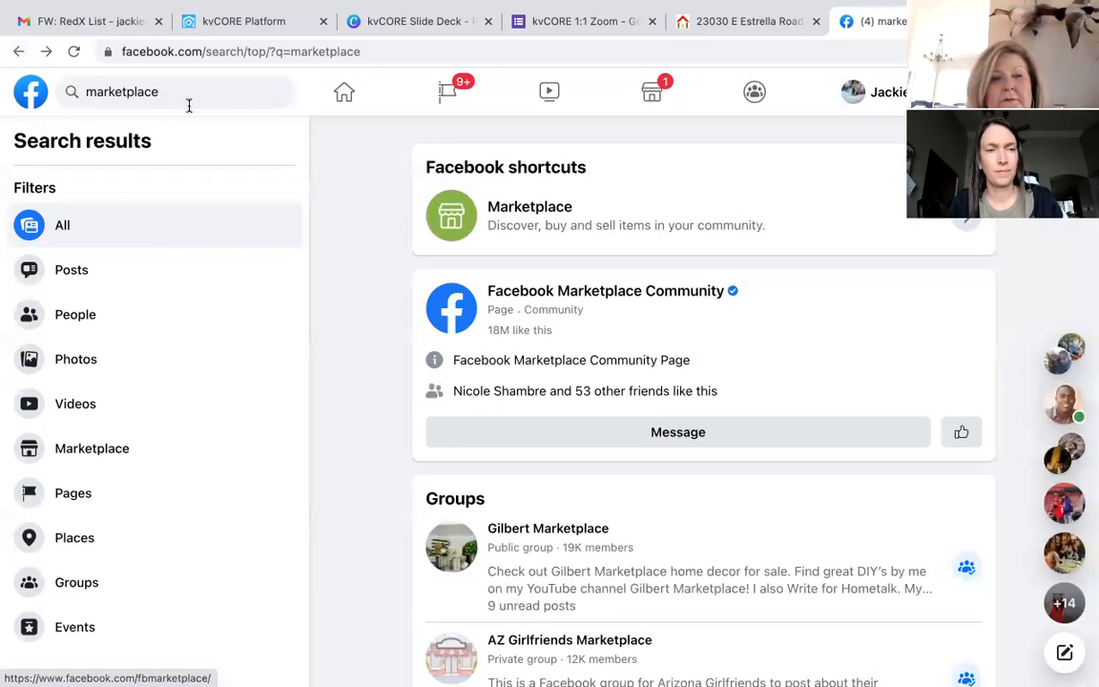
click(76, 273)
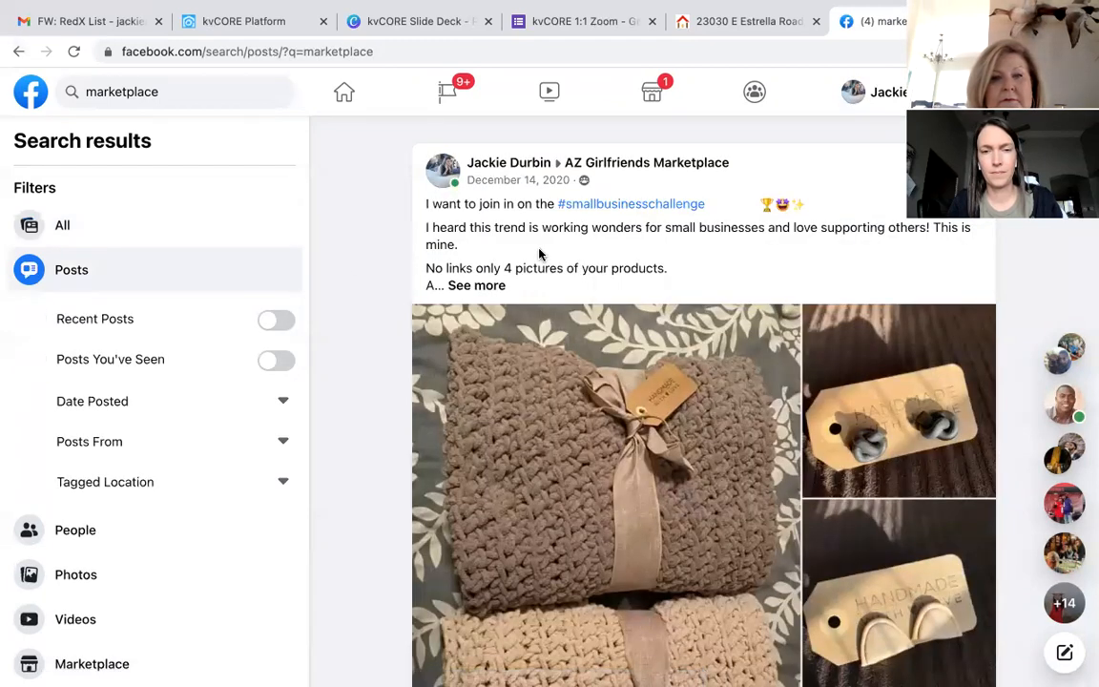
click(347, 95)
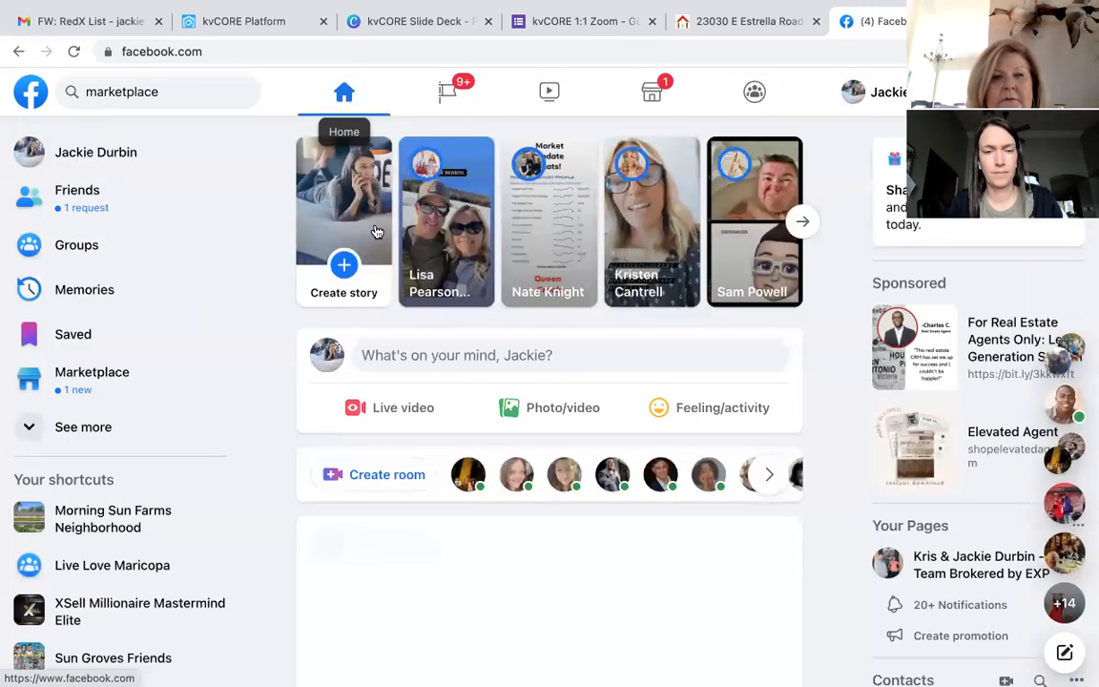
Step: Start a Marketplace Home for Sale or Rent listing, then switch back to the Estrella Road tab
click(112, 386)
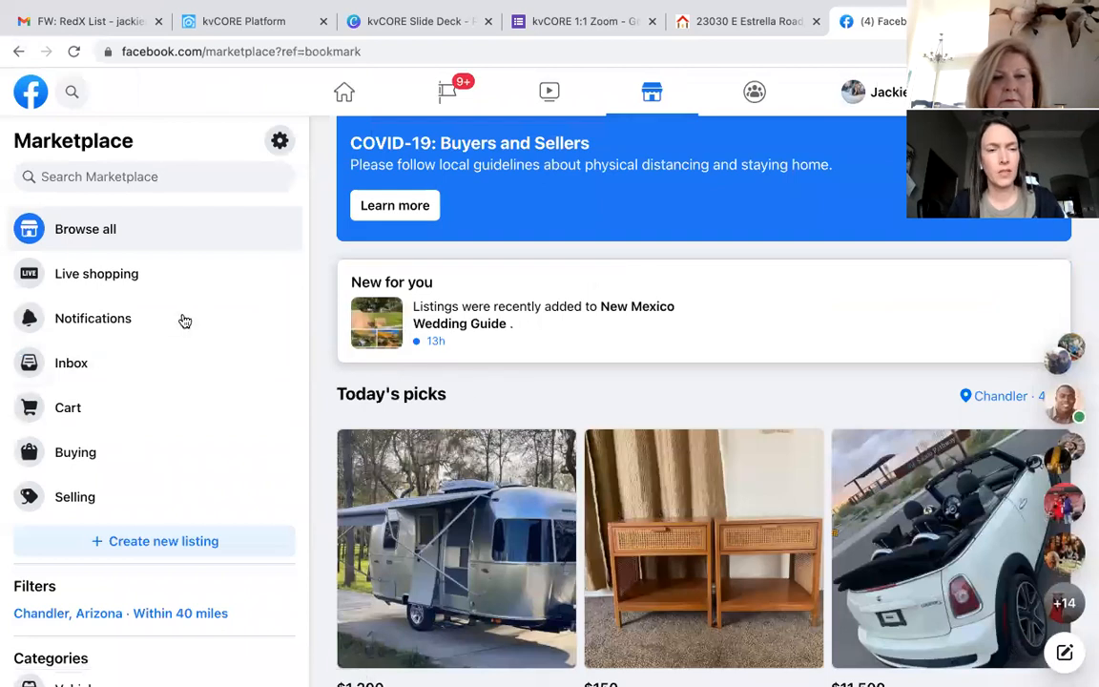
click(158, 542)
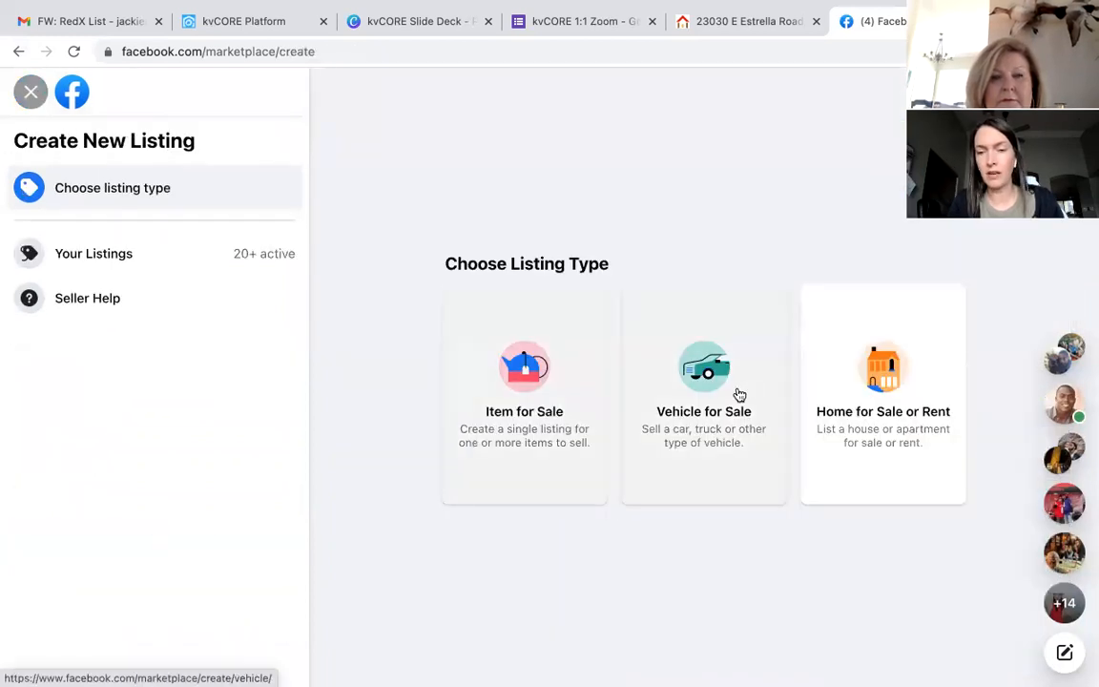
click(885, 418)
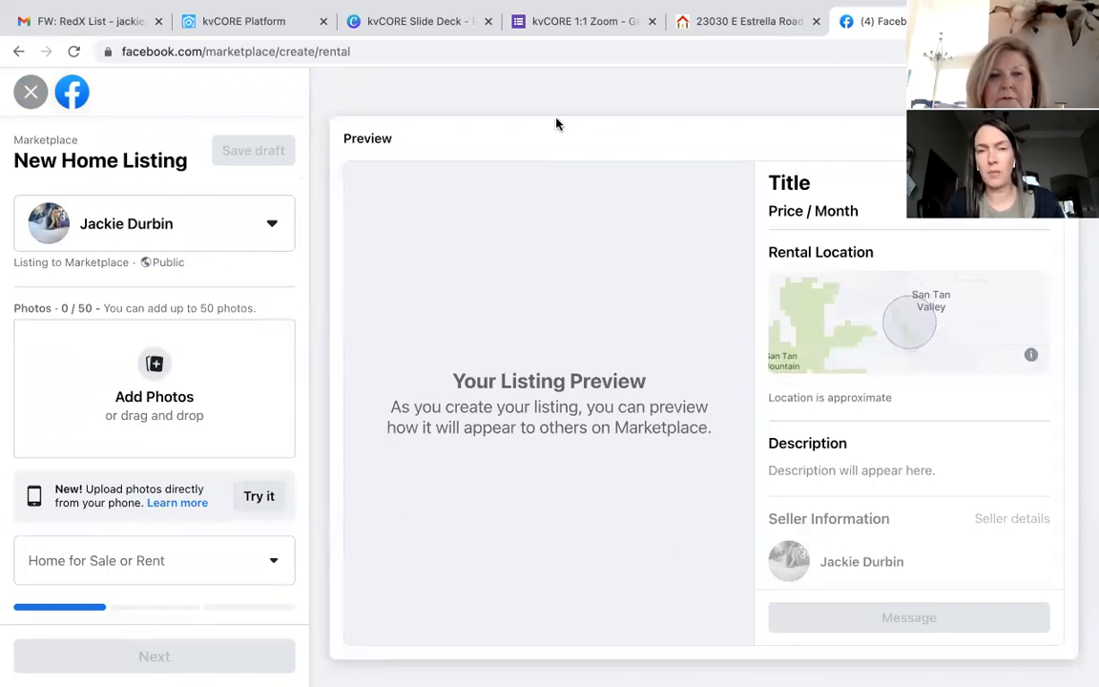
click(740, 21)
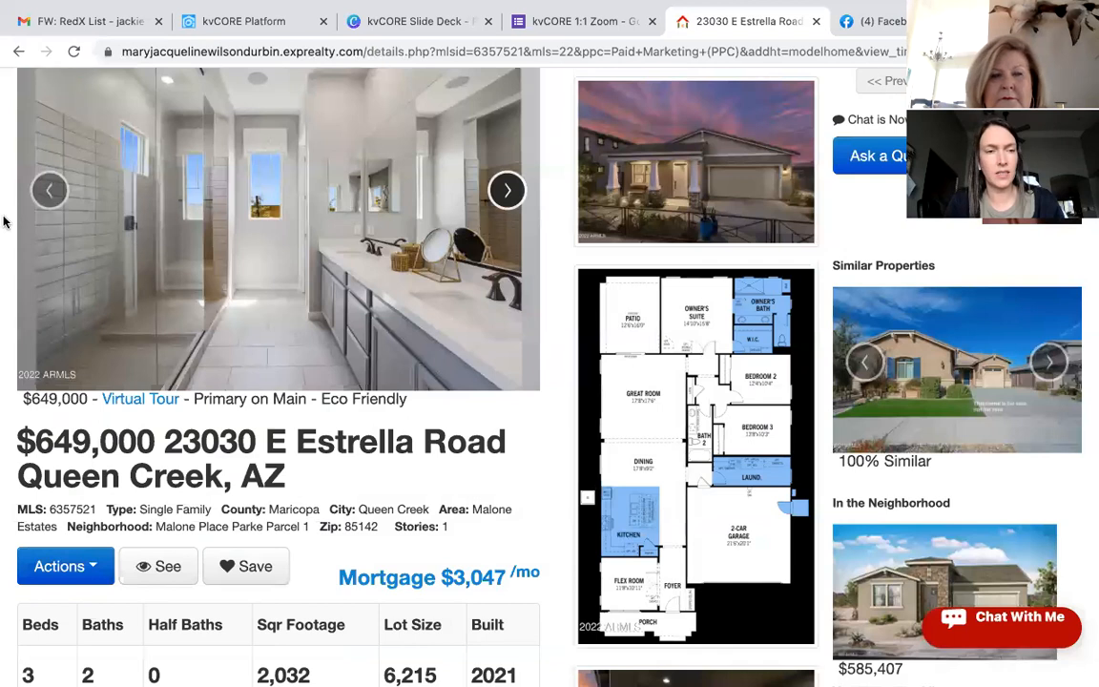
Step: Step the Estrella Road carousel back to the front exterior dusk photo, then return to Facebook's listing form
click(44, 200)
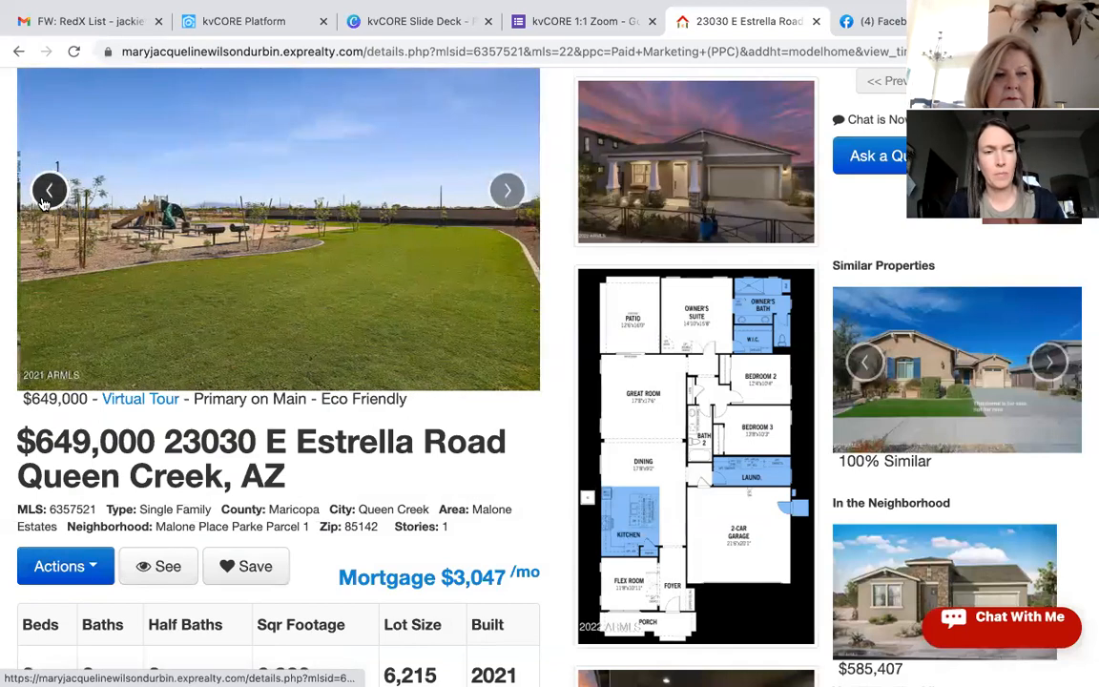
click(44, 200)
click(44, 200)
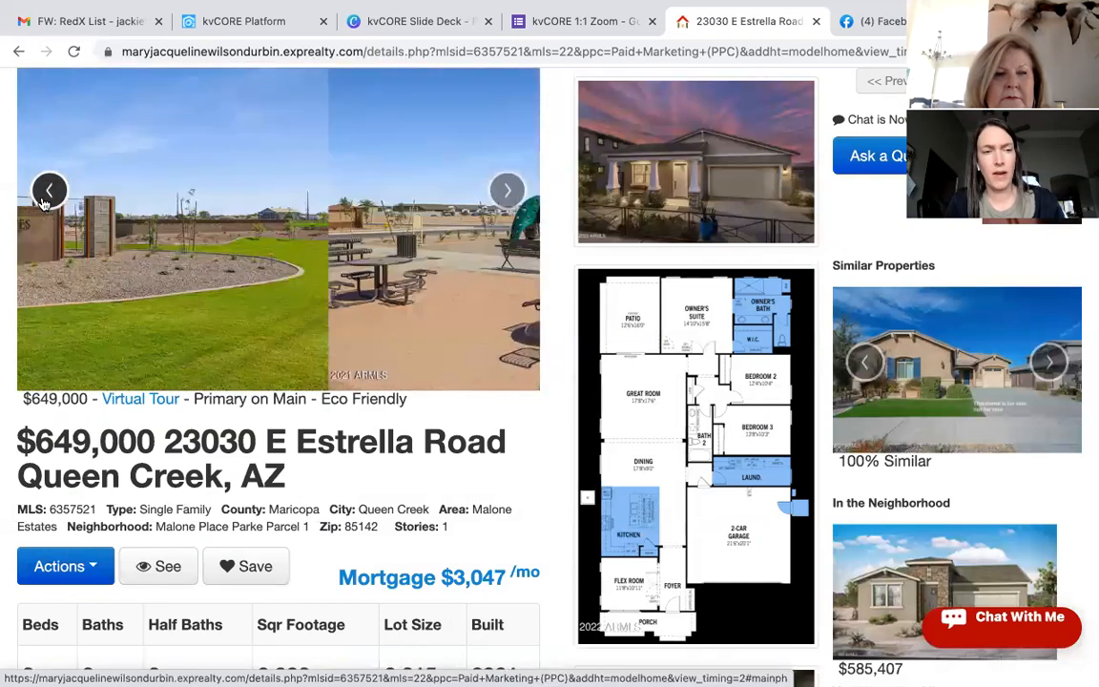
click(44, 200)
click(44, 200)
click(44, 200)
click(43, 200)
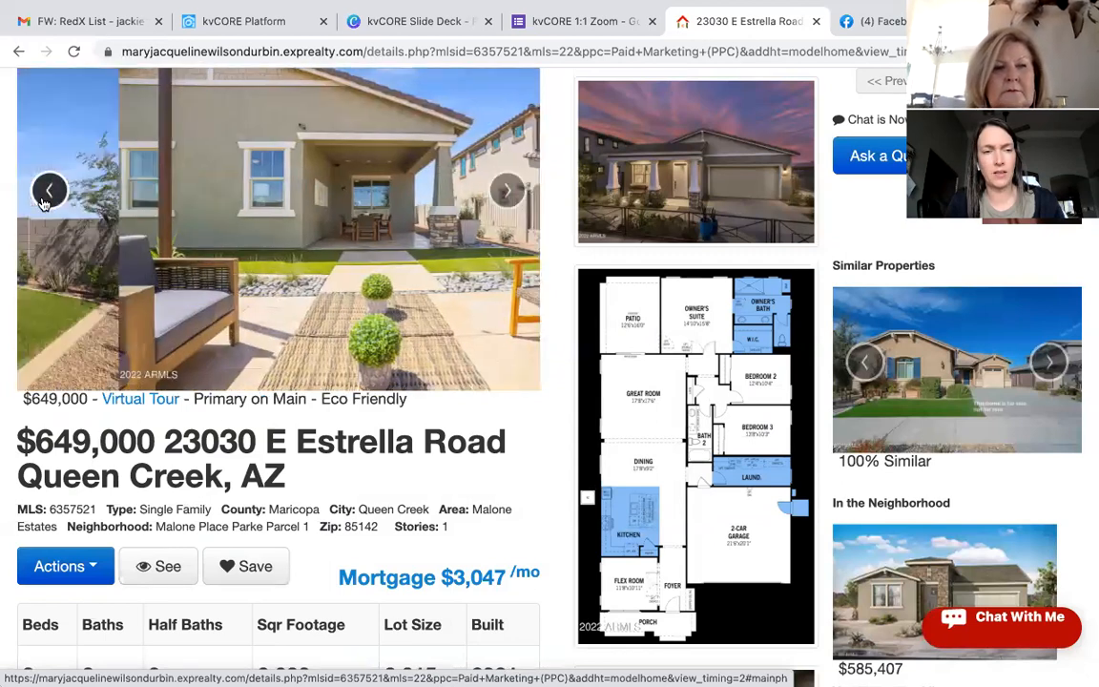
click(44, 200)
click(44, 201)
click(44, 201)
click(44, 200)
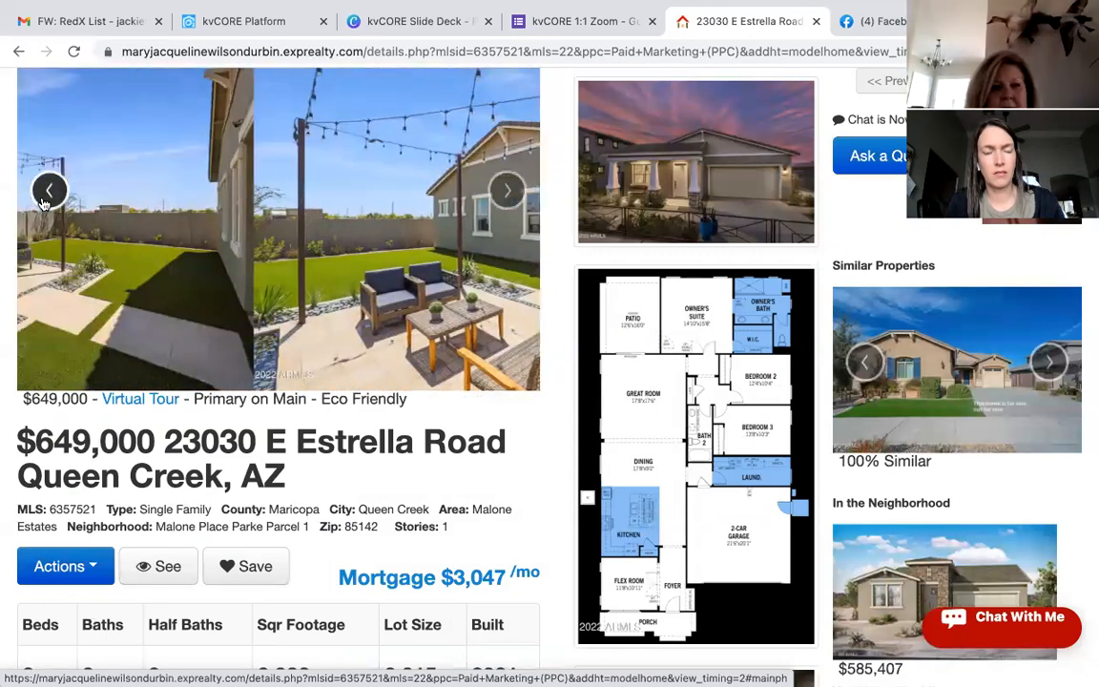
click(44, 201)
click(44, 200)
click(45, 200)
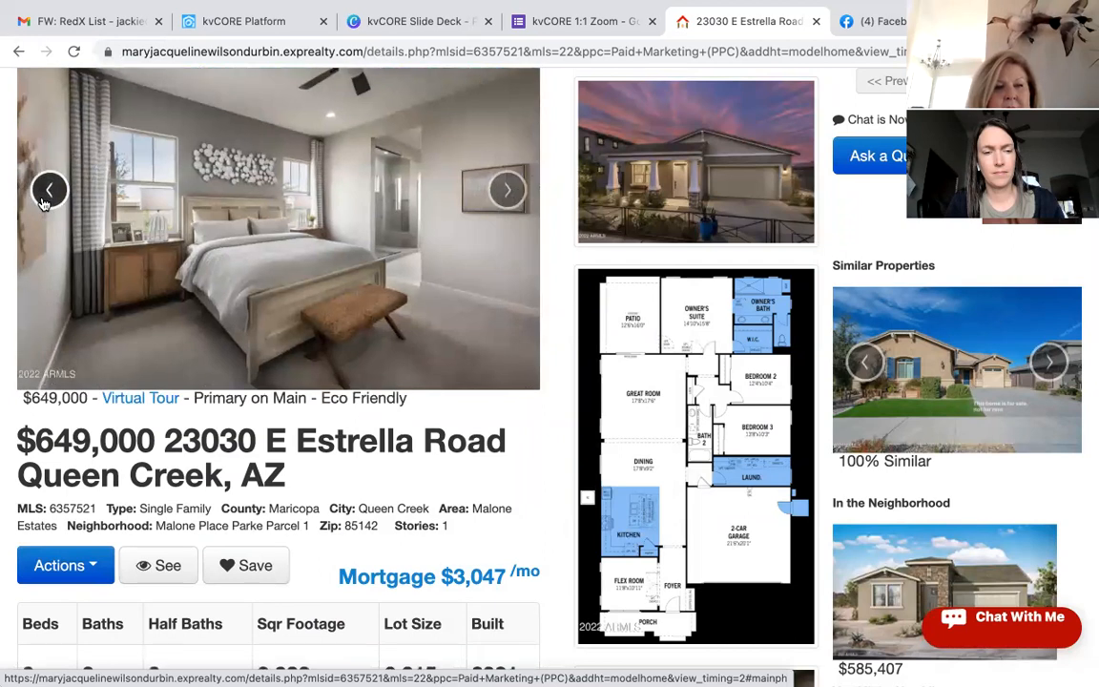
click(46, 200)
click(46, 200)
click(48, 201)
scroll(51, 198, down, 1)
click(50, 191)
click(50, 191)
click(50, 191)
click(50, 190)
click(51, 188)
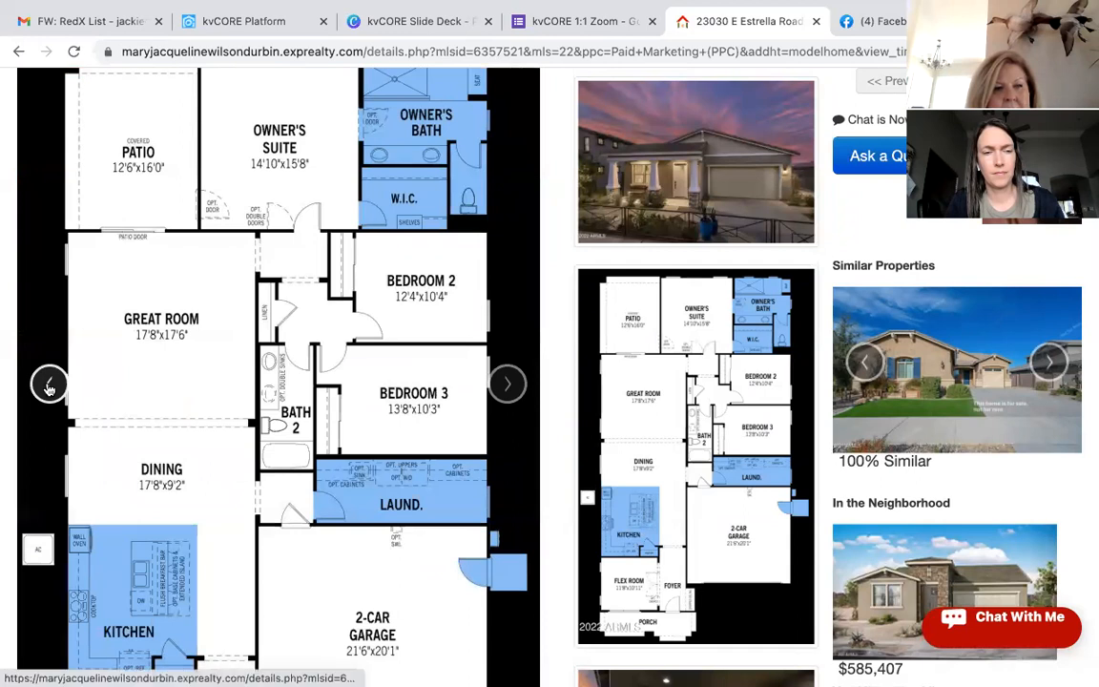
click(51, 385)
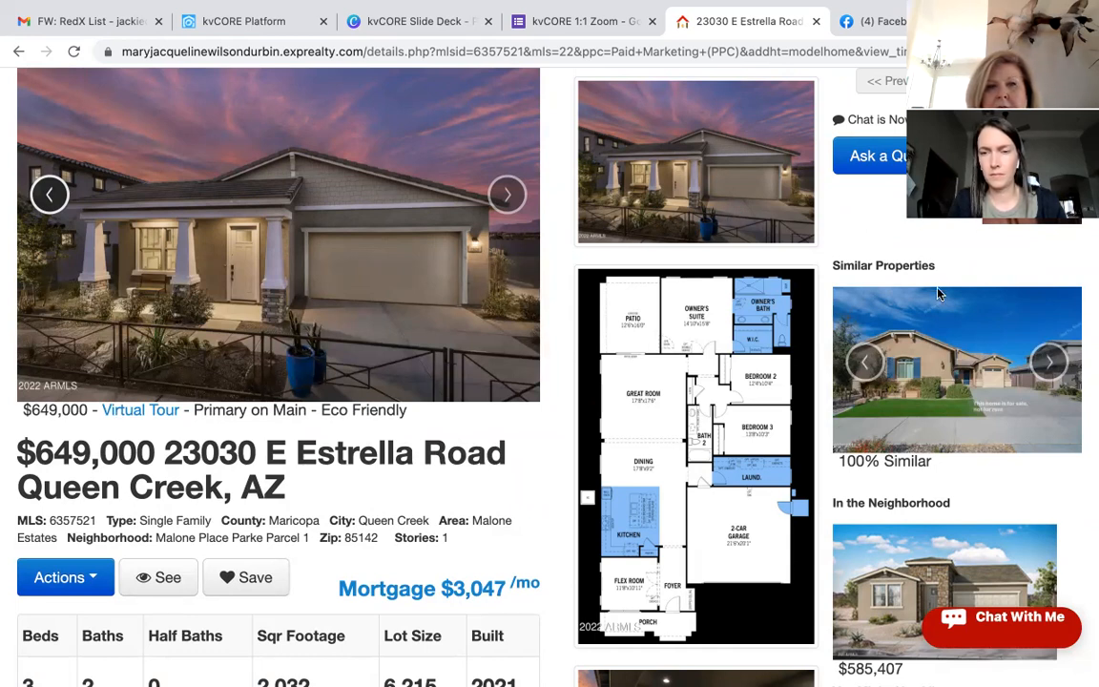
click(882, 20)
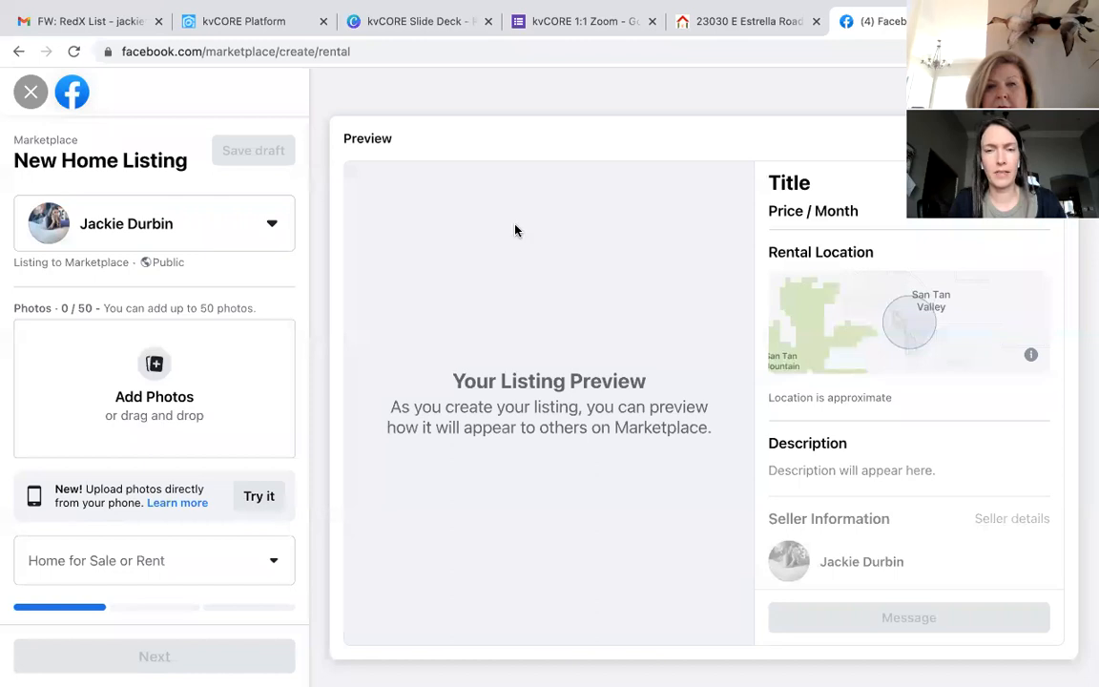
Step: Upload the Image 2-28-22 front exterior photo from Photos, then start choosing For Sale
click(157, 364)
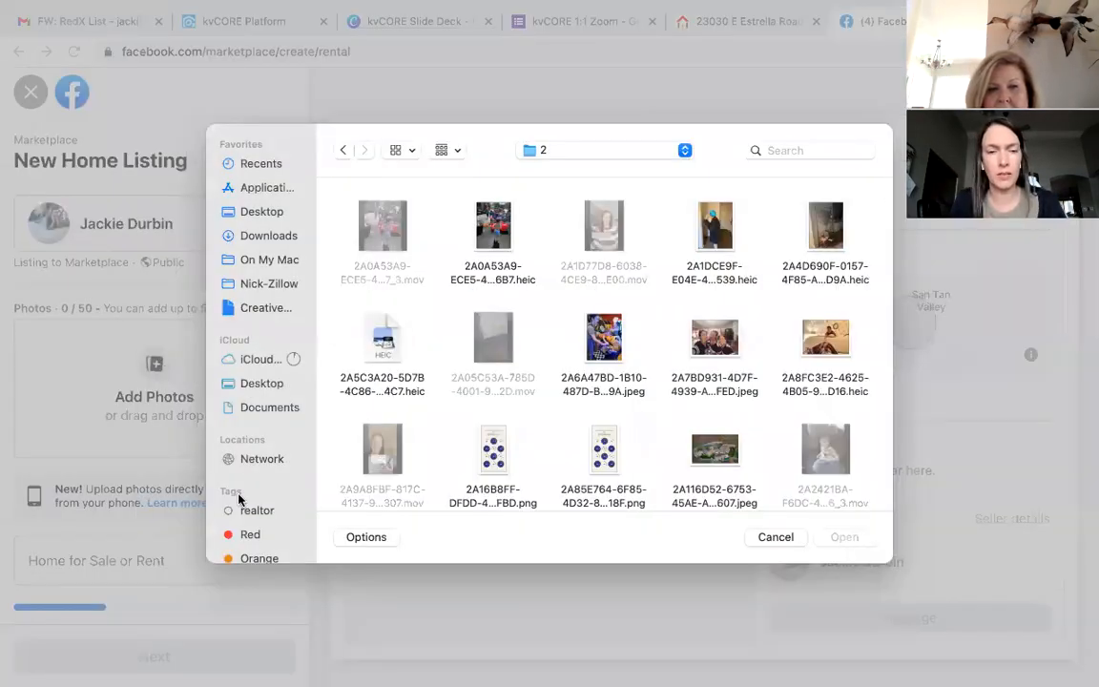
scroll(243, 506, down, 5)
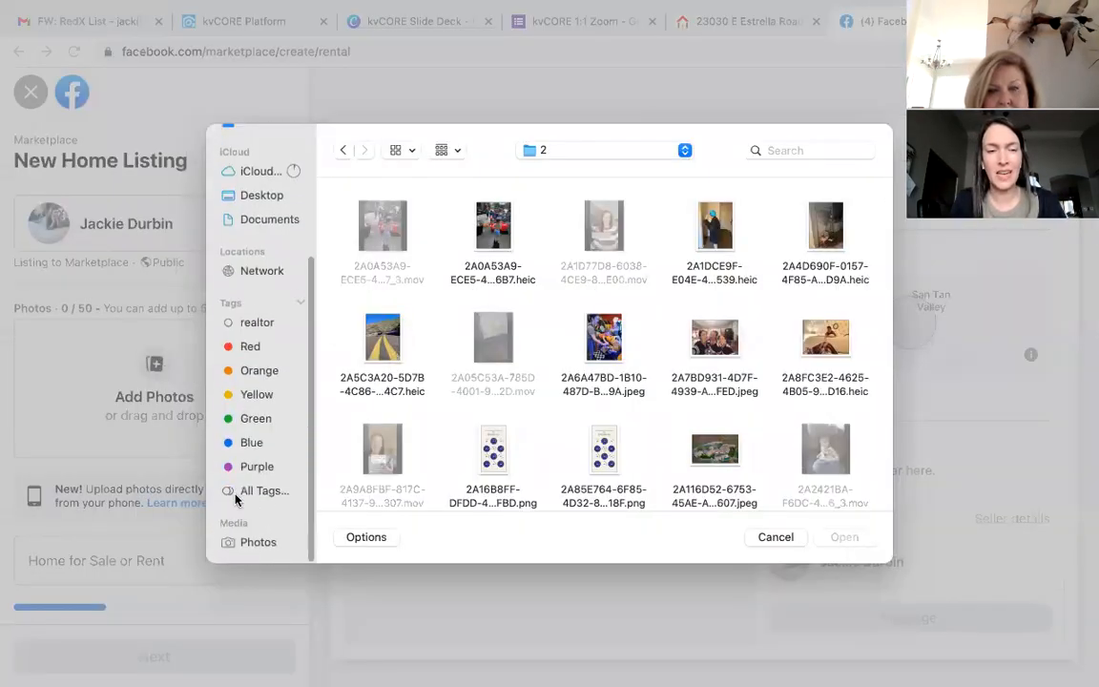
click(259, 544)
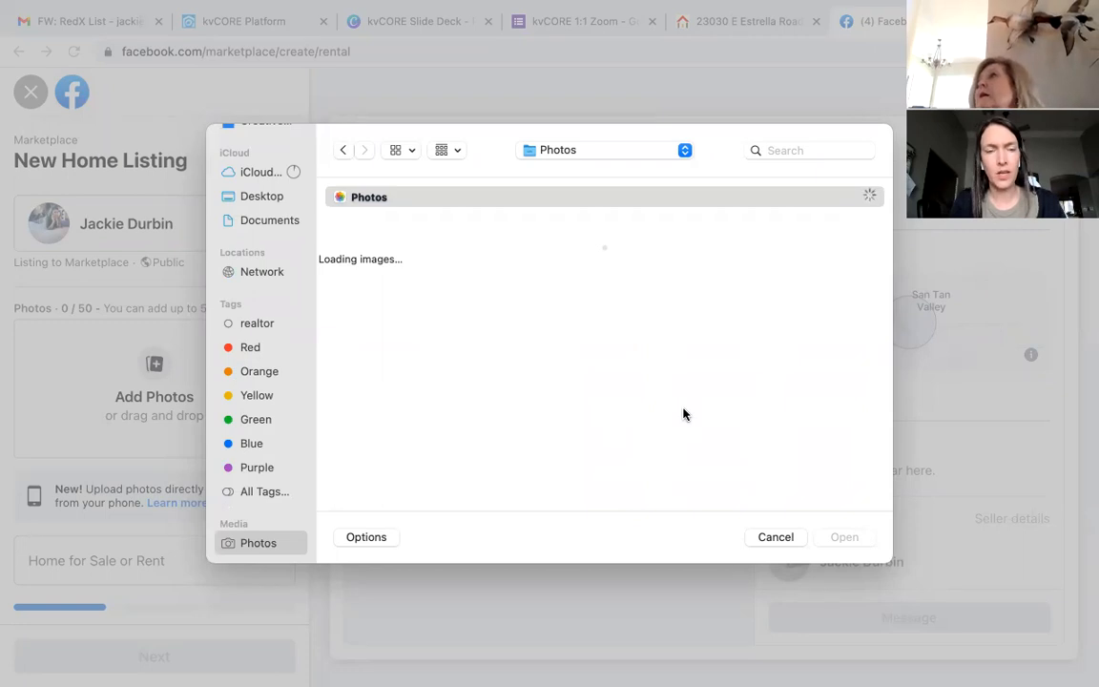
click(735, 458)
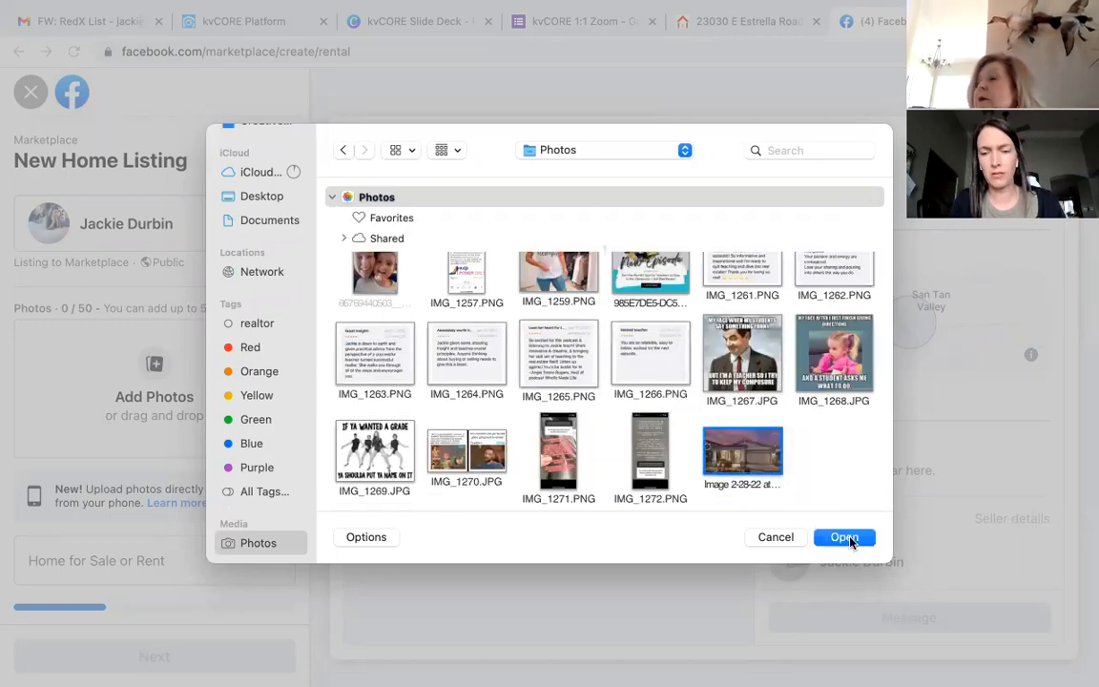
click(845, 537)
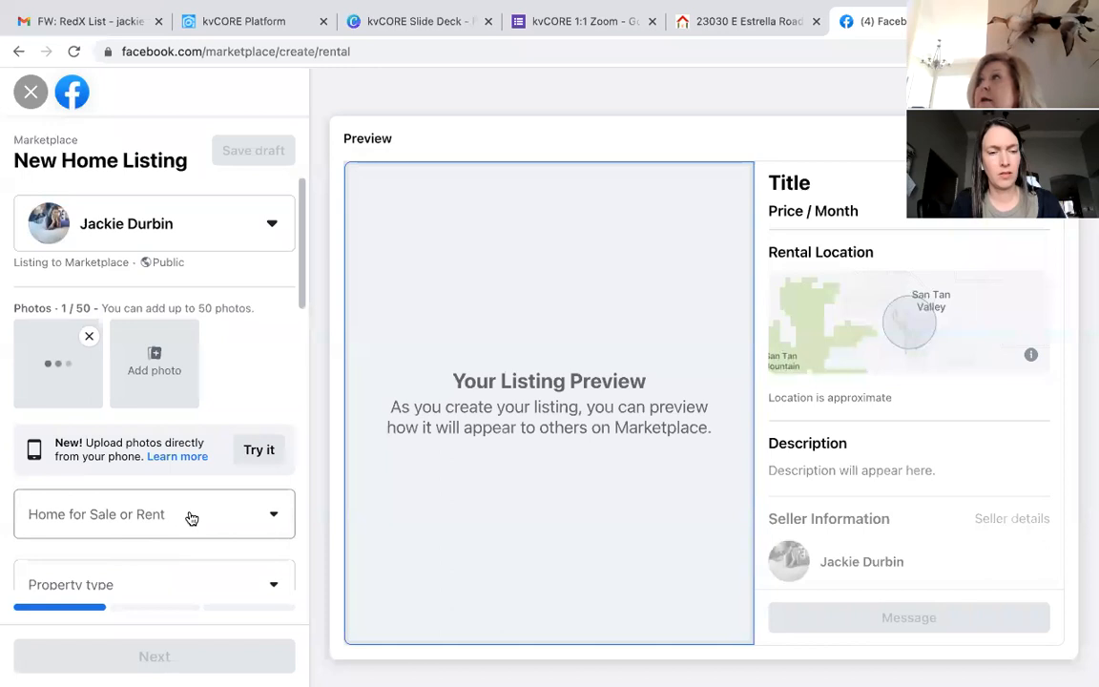
click(192, 518)
Step: Mark the listing For Sale with the property type House
click(111, 601)
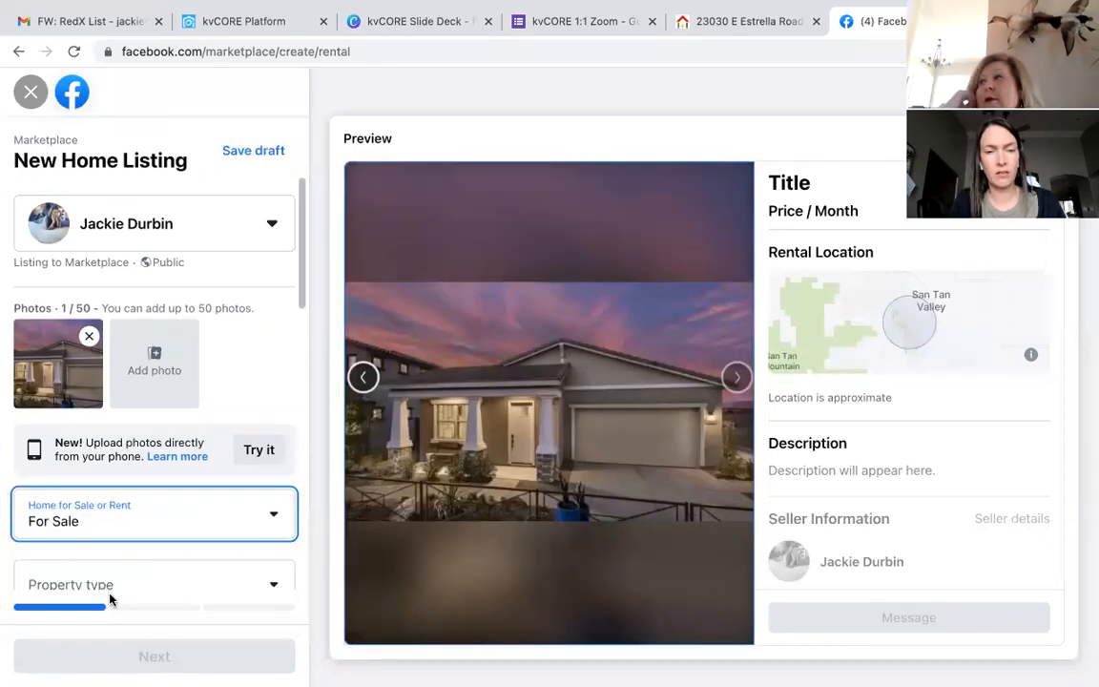
scroll(162, 573, down, 3)
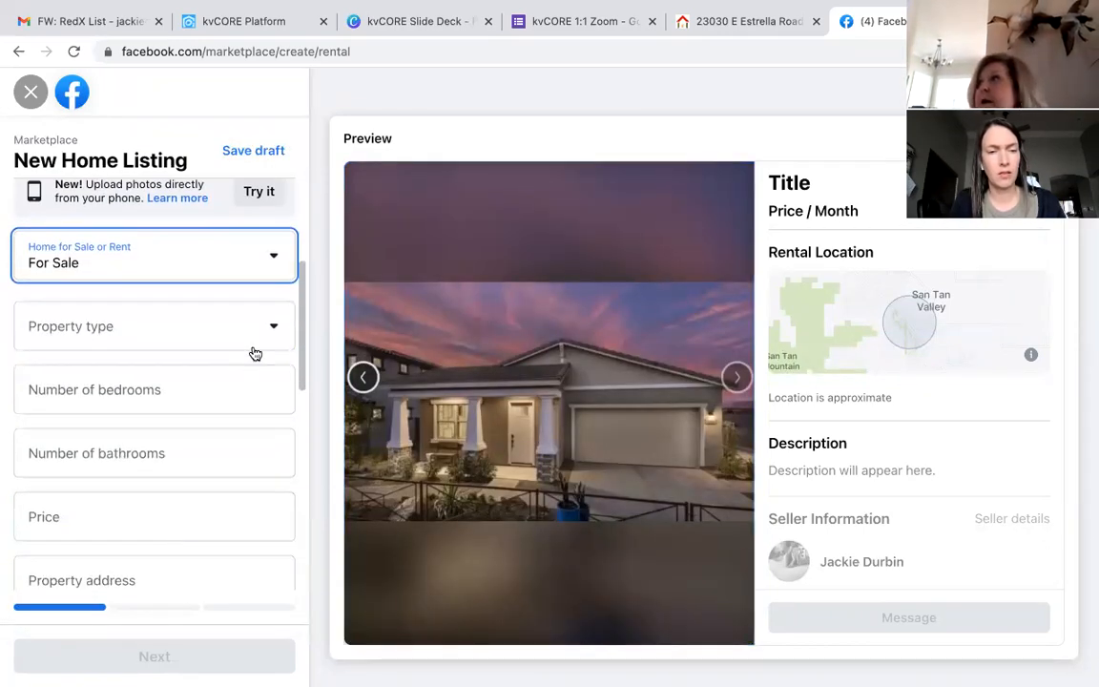
click(239, 305)
click(145, 401)
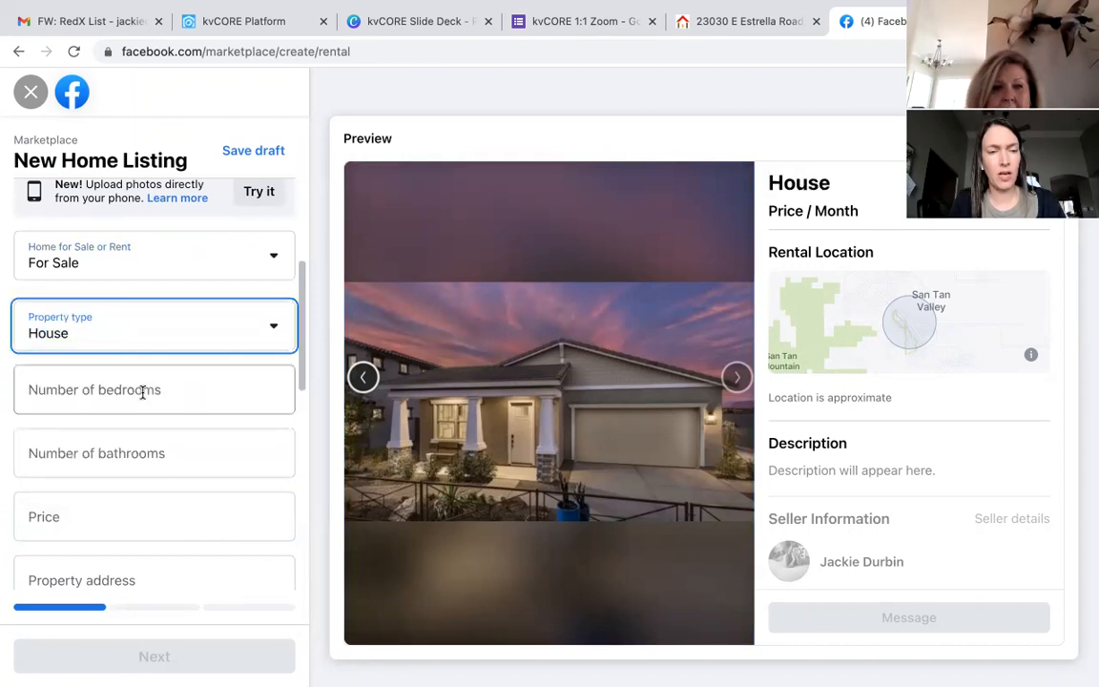
Step: Enter 3 bedrooms, 2 bathrooms and a price of 649,000
click(208, 385)
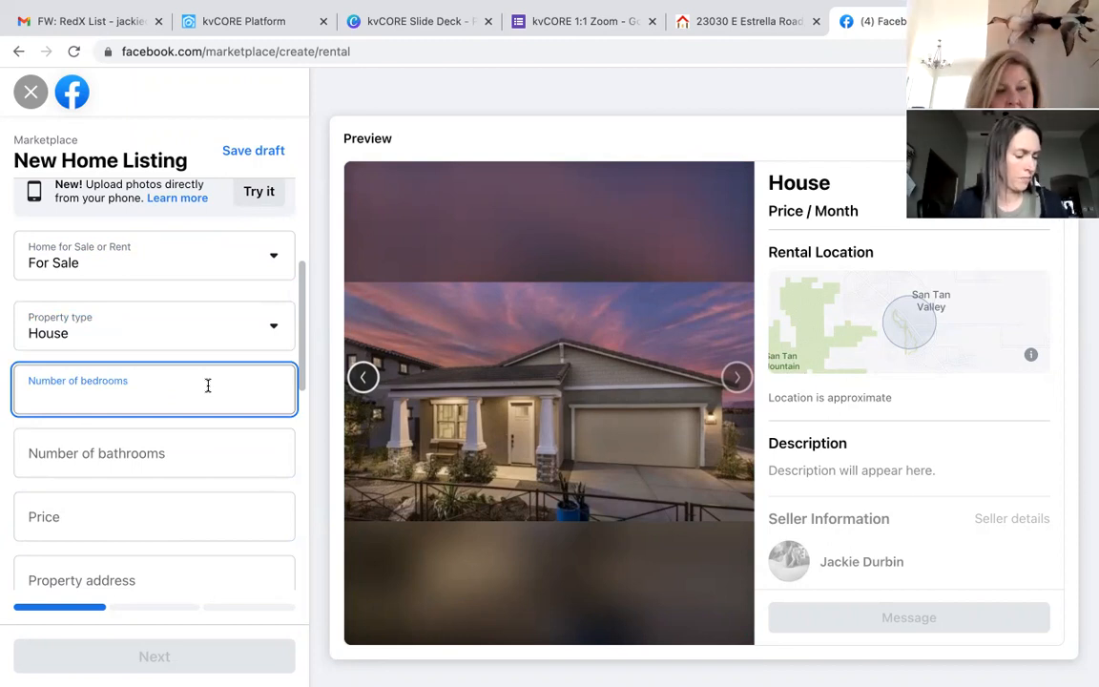
text(3)
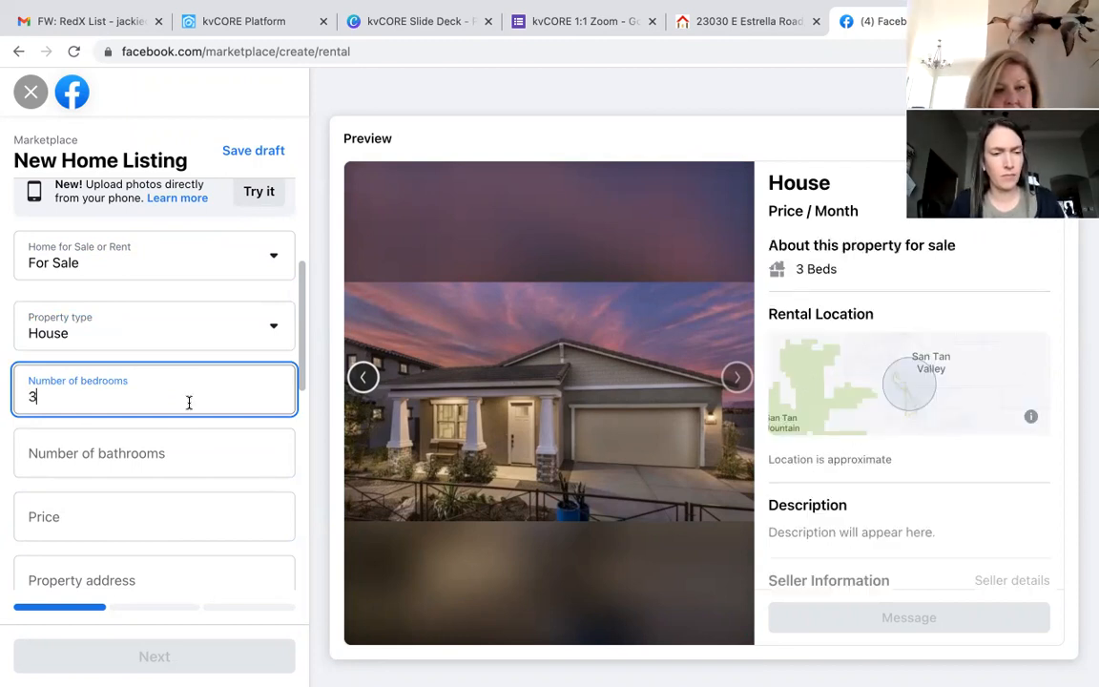
click(163, 448)
text(2)
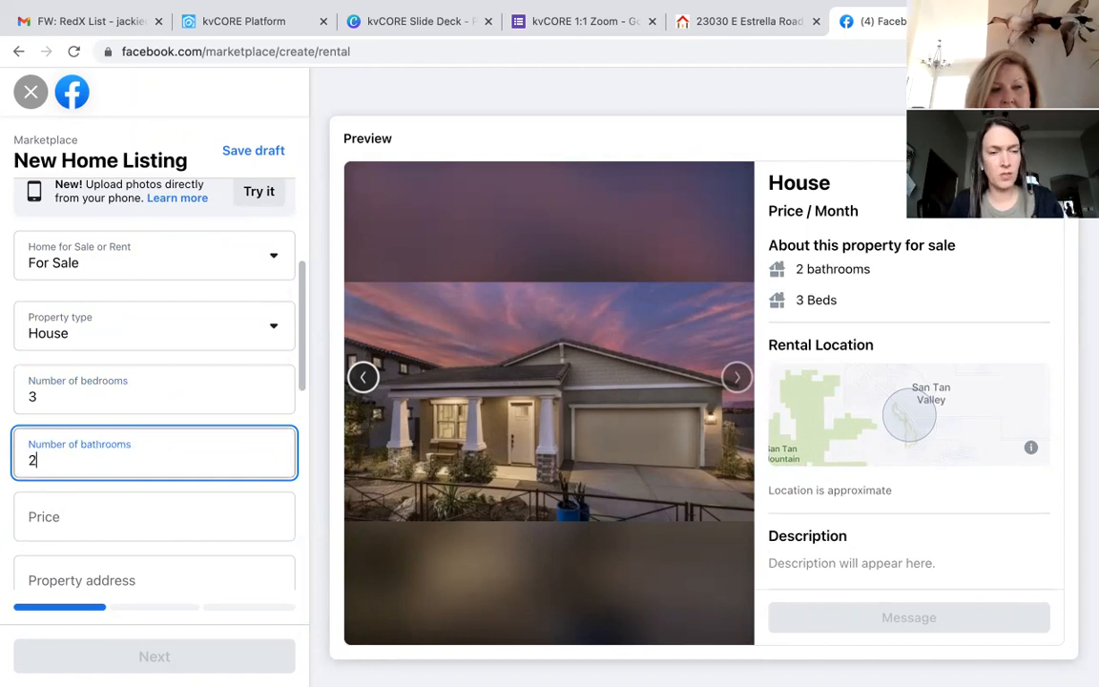
click(140, 523)
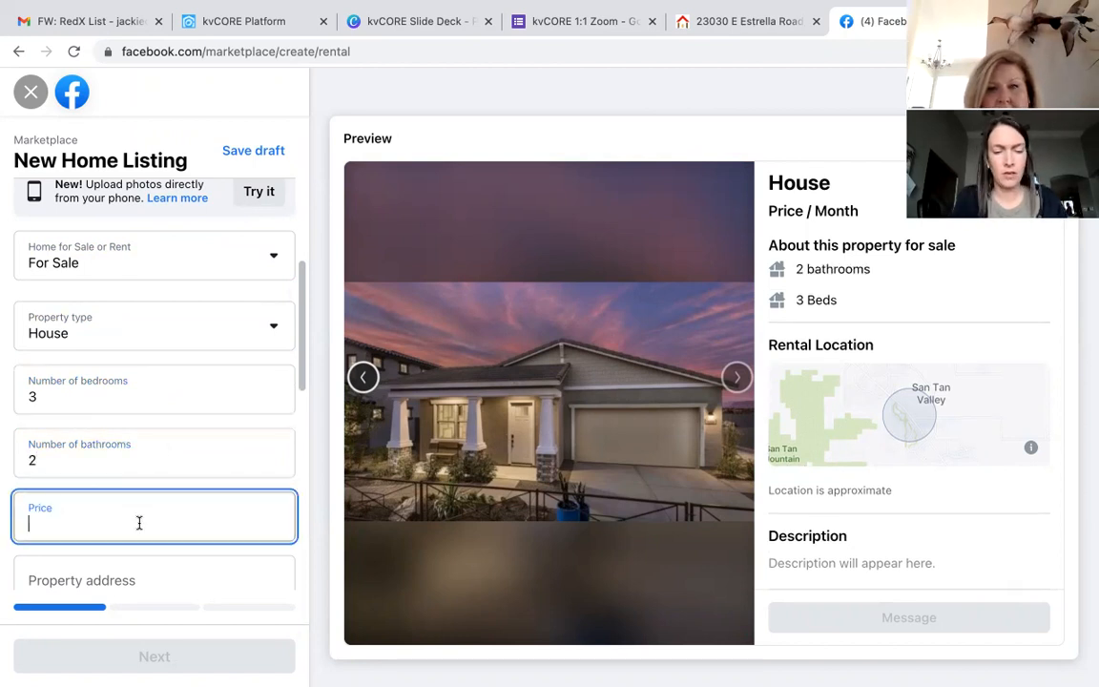
text(649)
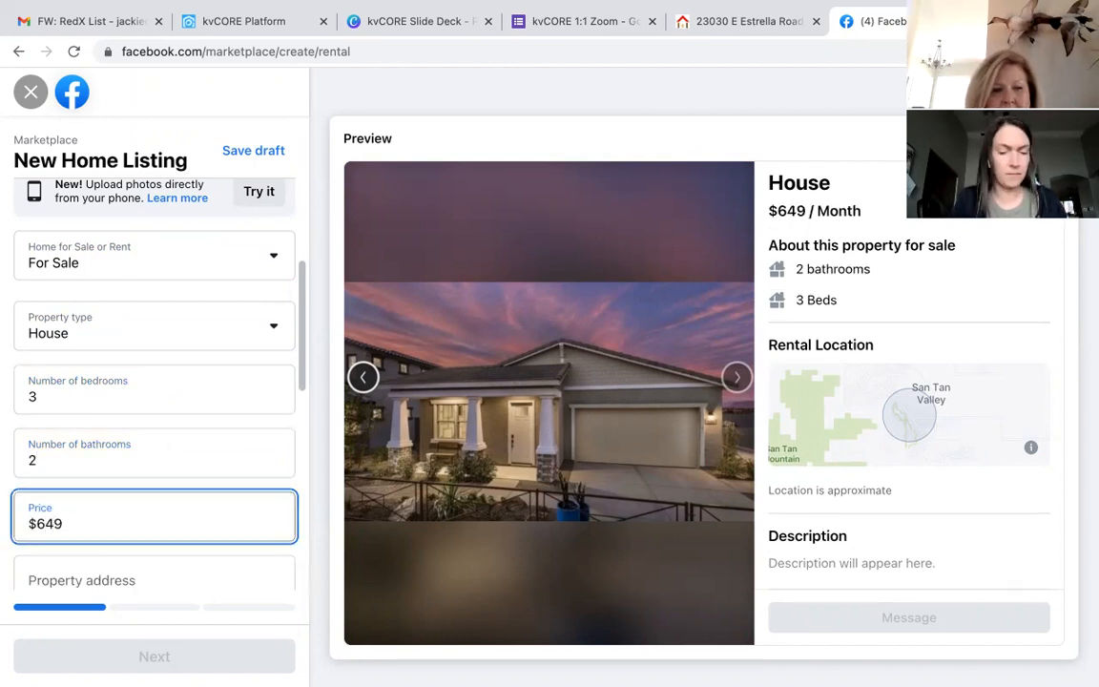
text(,000)
scroll(153, 381, down, 2)
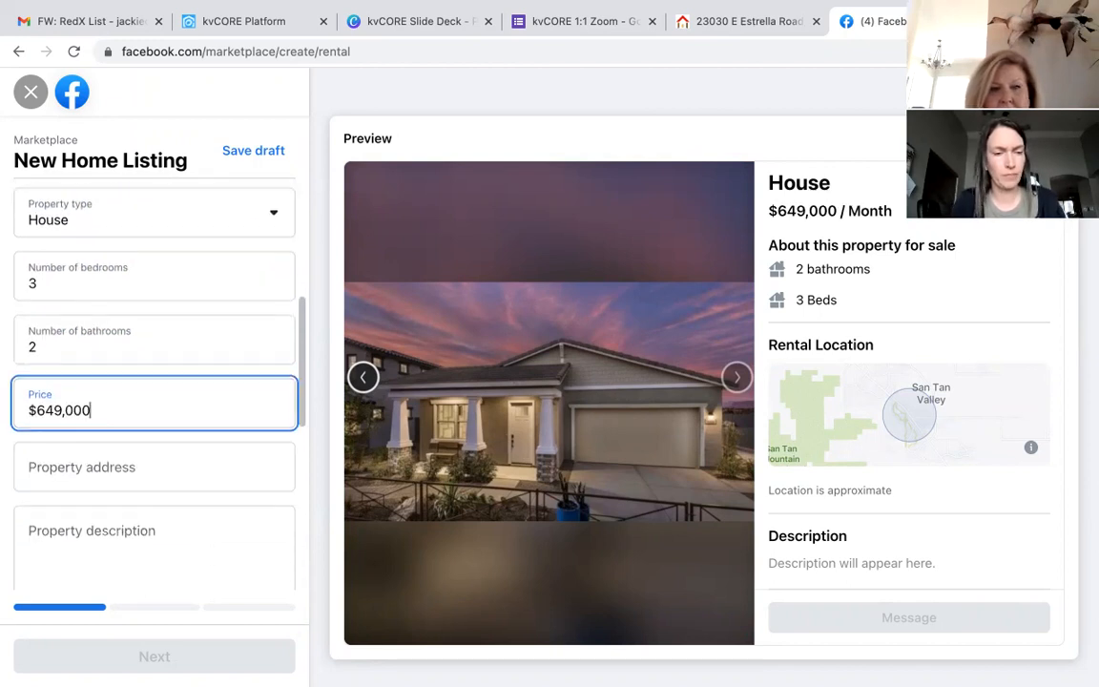
scroll(152, 429, down, 1)
Step: Enter 'MODEL HOME!!! Ready to move-in May 2022' as the property description
click(117, 481)
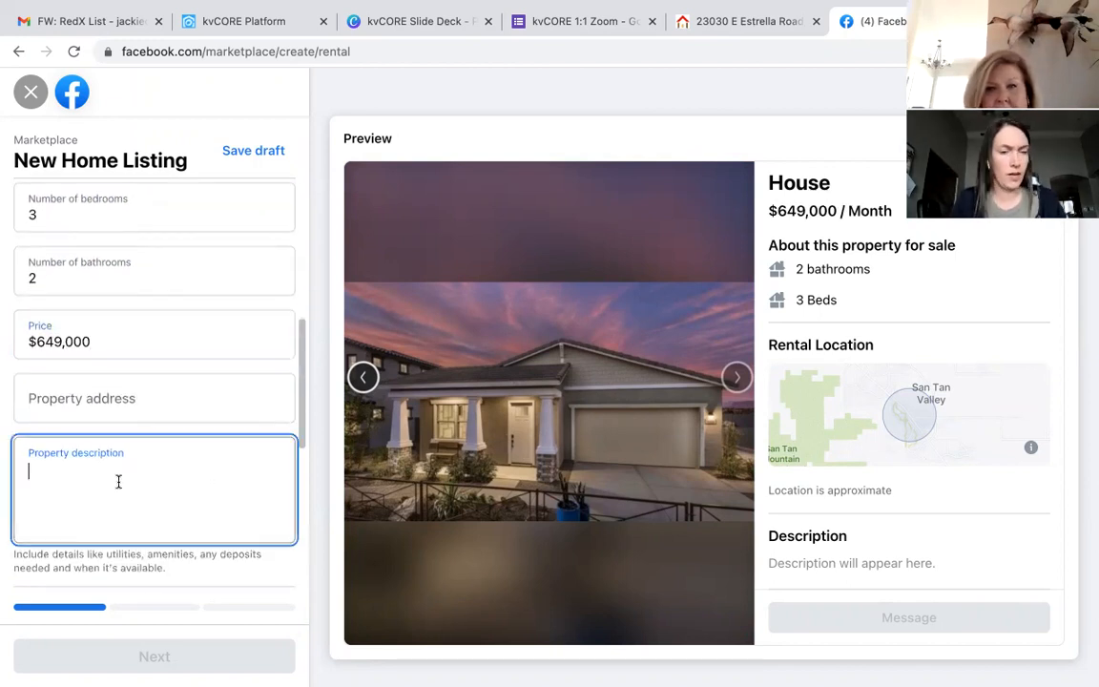
text(MODEL HOME!!!)
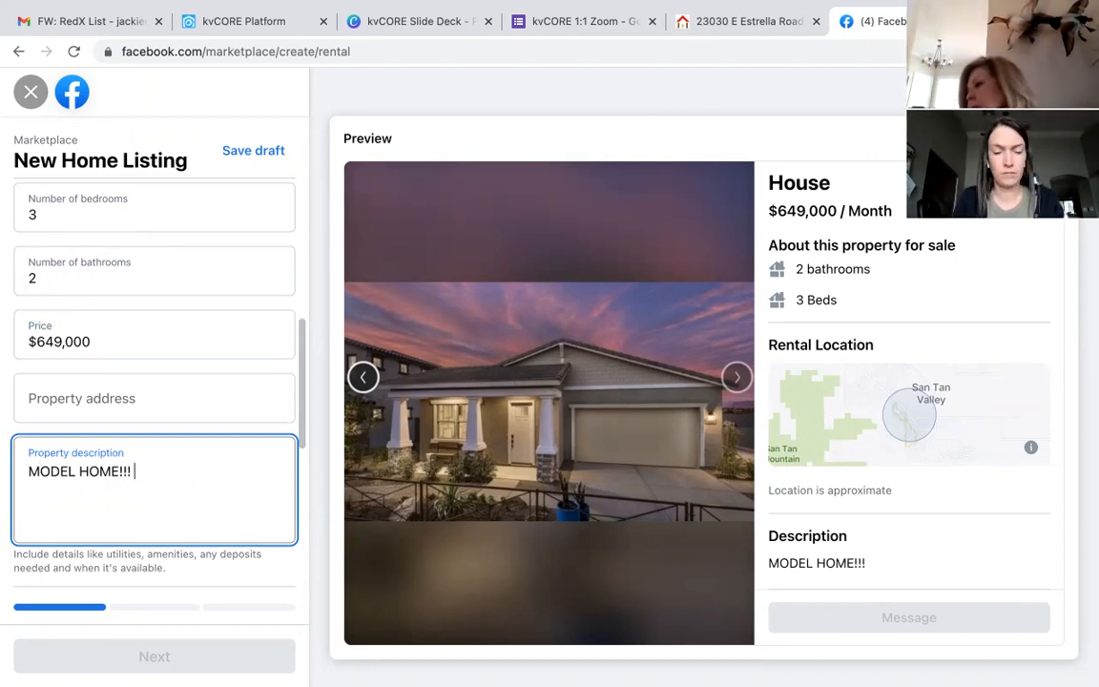
text( Ready to move in)
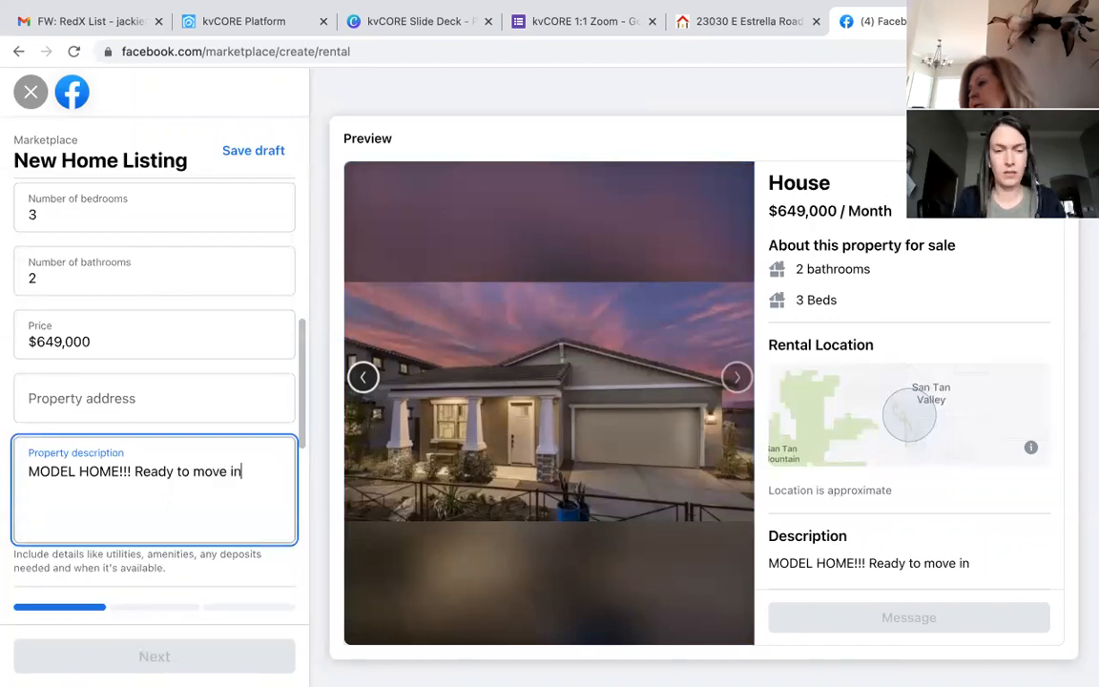
key(BackSpace)
key(BackSpace)
key(BackSpace)
text(-in May )
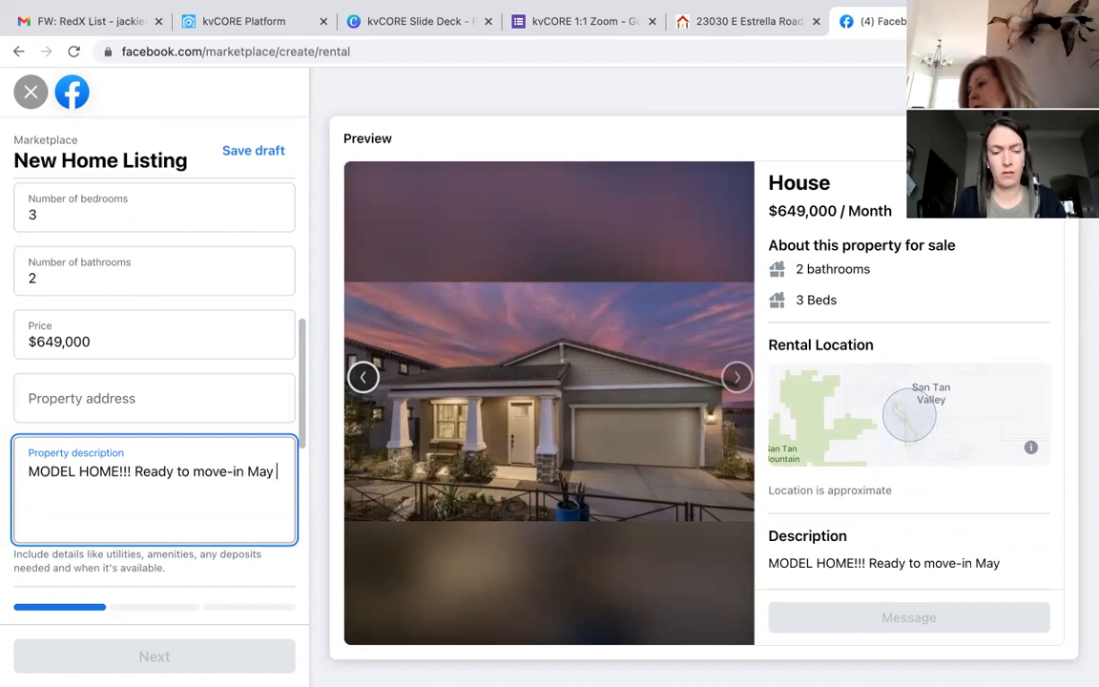
text(2022)
scroll(126, 450, down, 4)
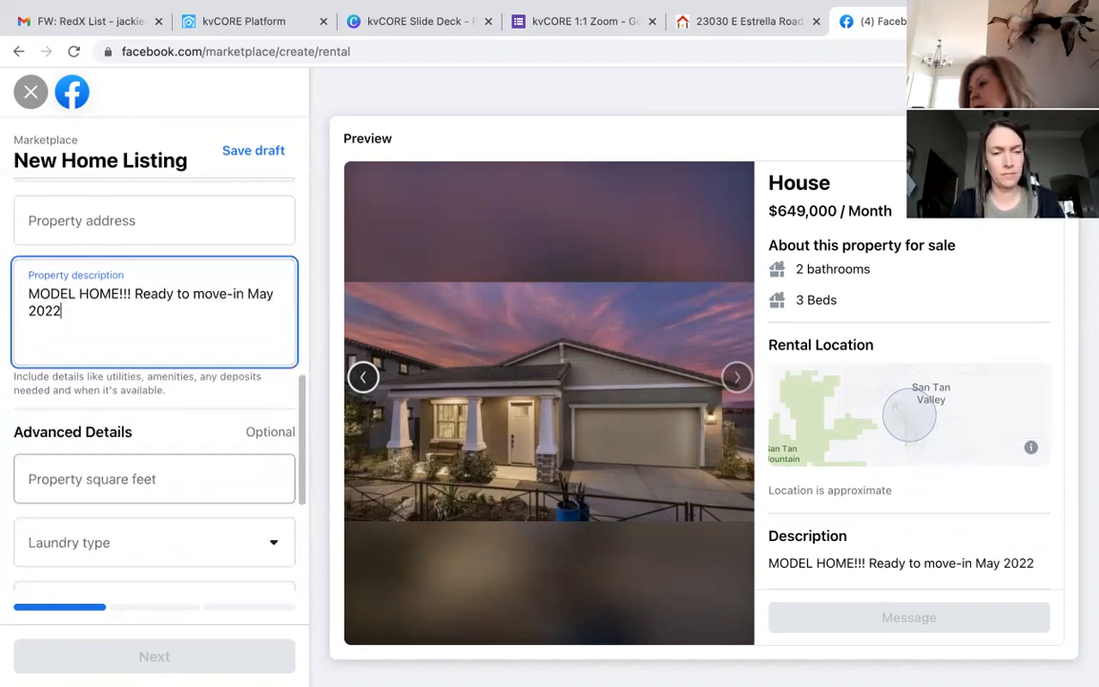
Step: Enter 2032 as the property square footage
click(167, 370)
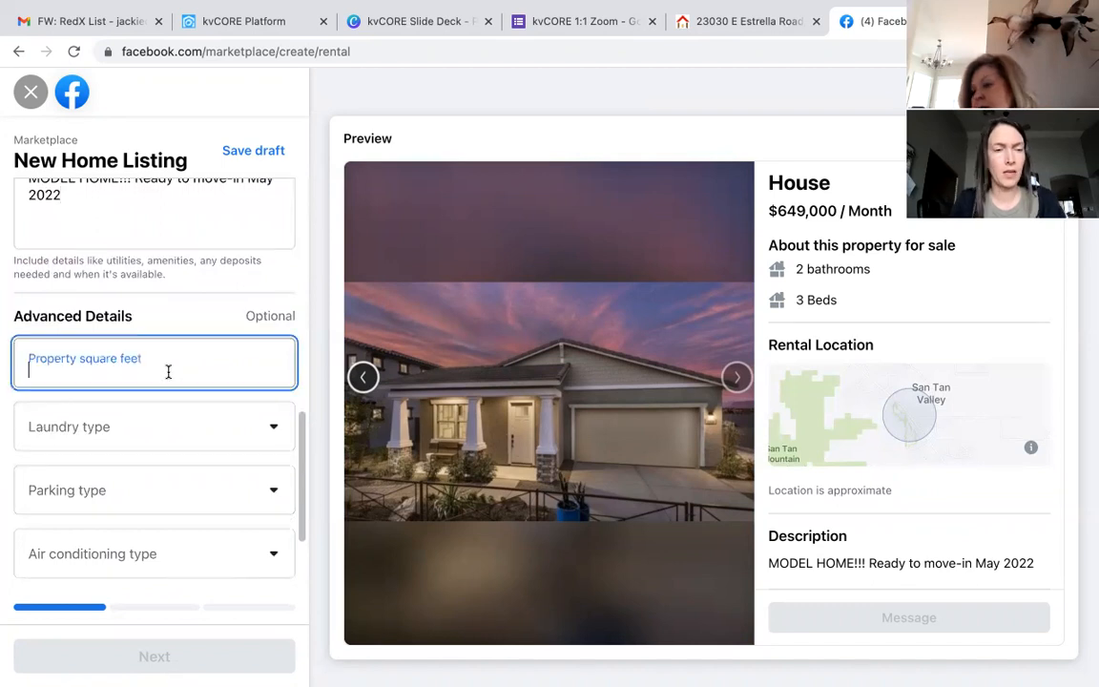
text(2032)
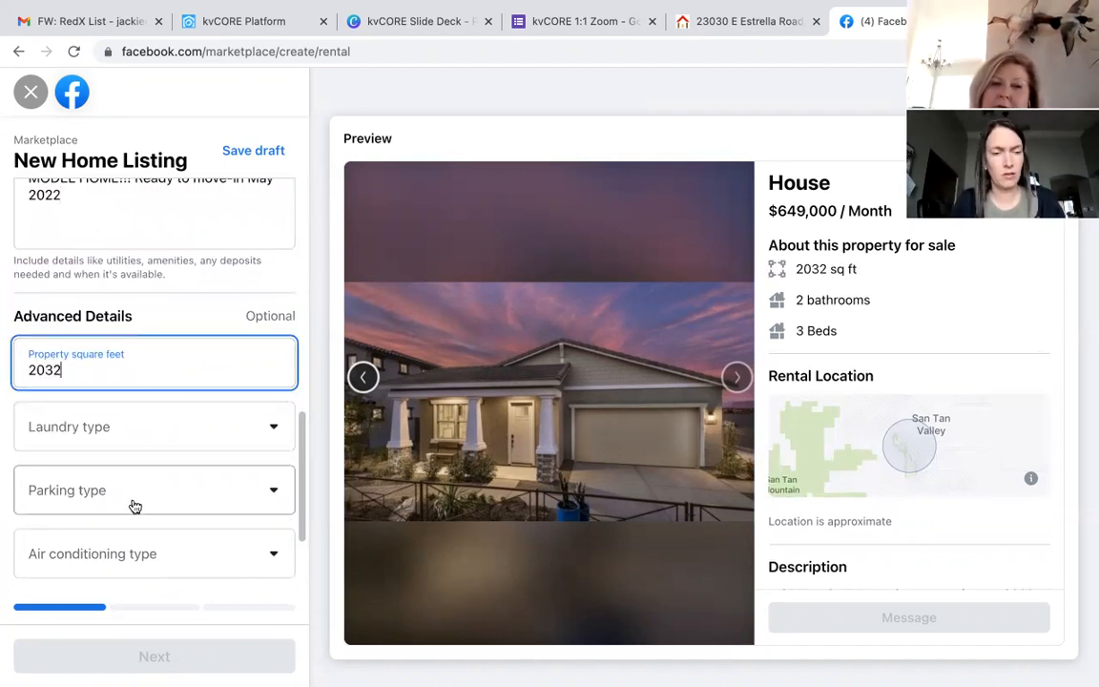
scroll(133, 506, down, 3)
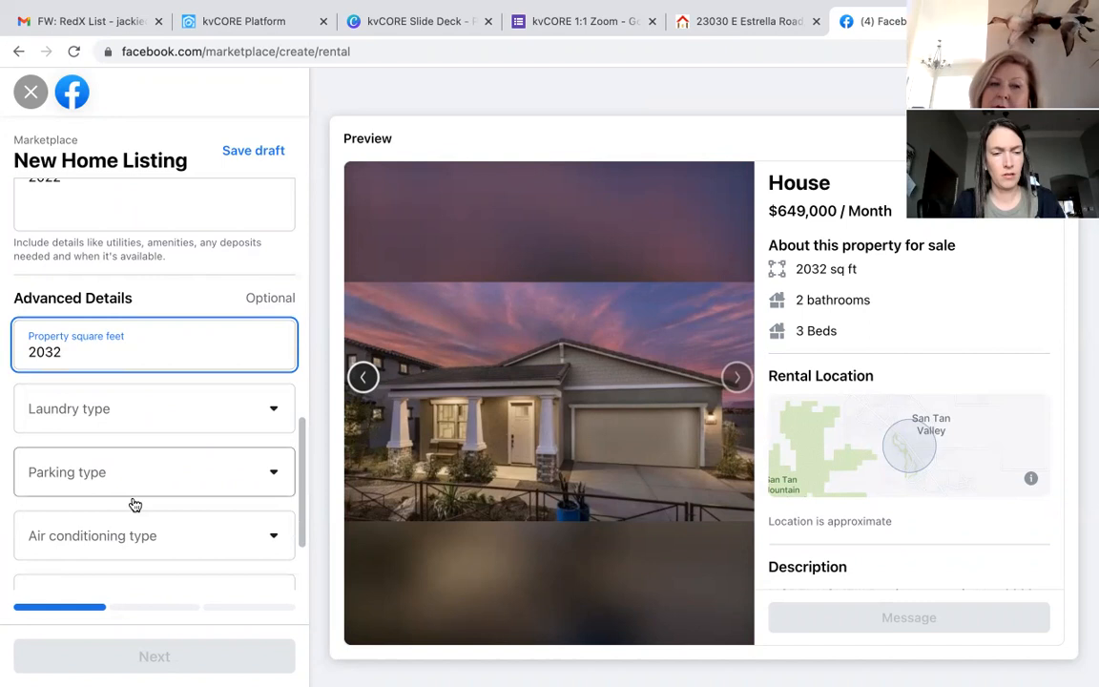
click(141, 657)
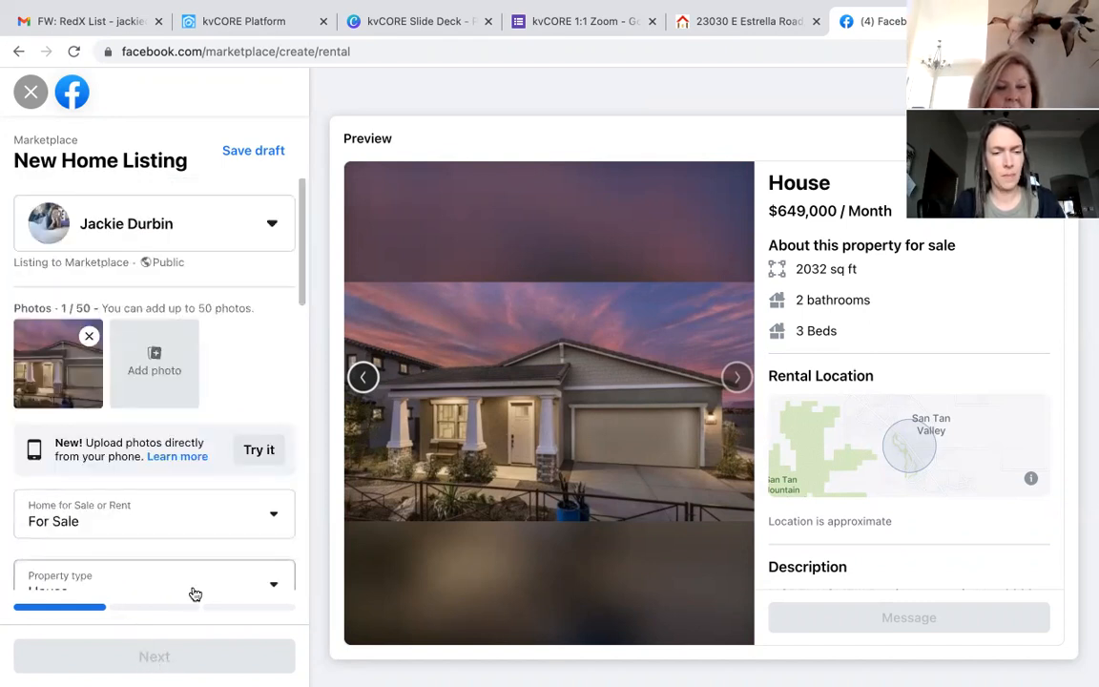
Step: Enter the property's street address and choose the Queen Creek, AZ suggestion
scroll(191, 529, down, 10)
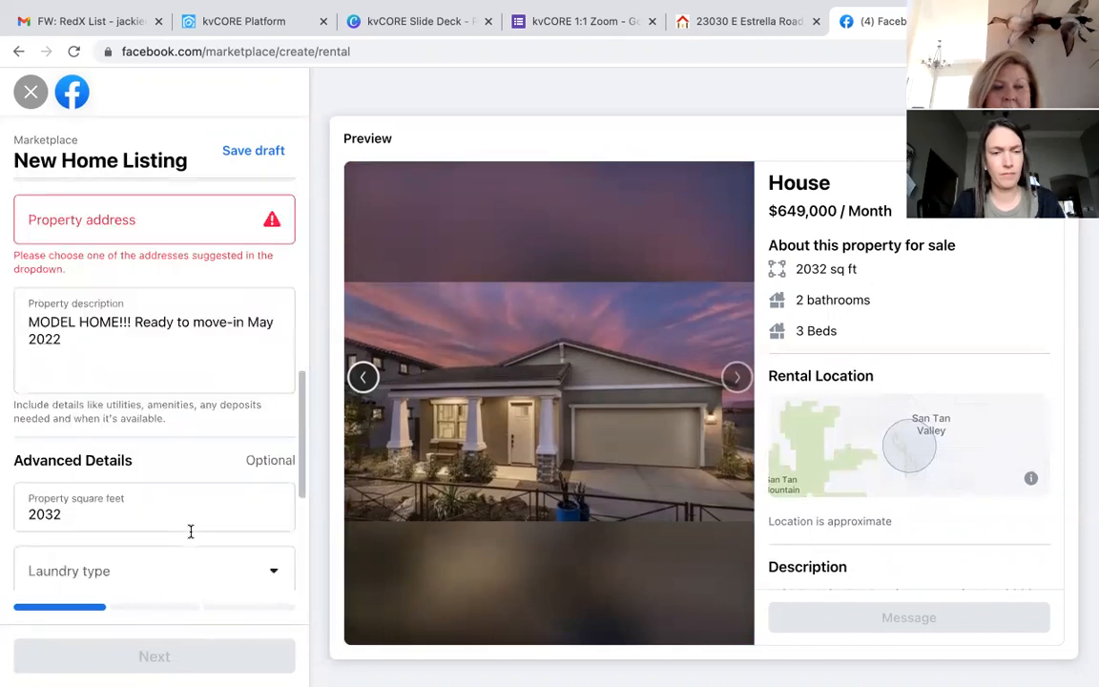
scroll(191, 540, up, 5)
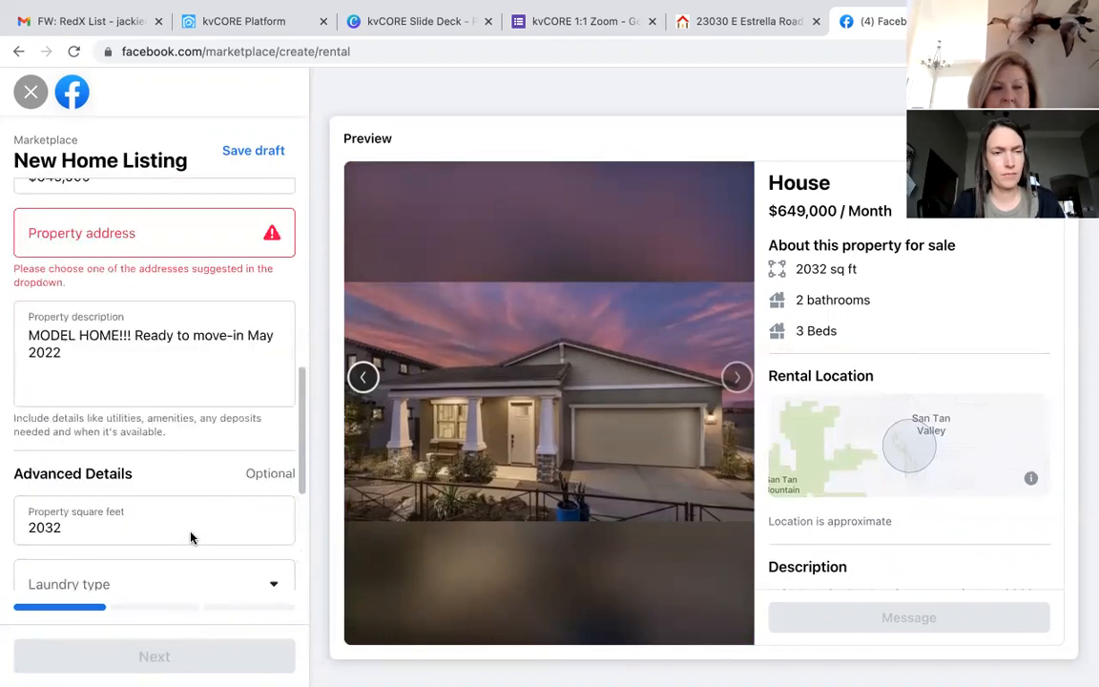
click(191, 317)
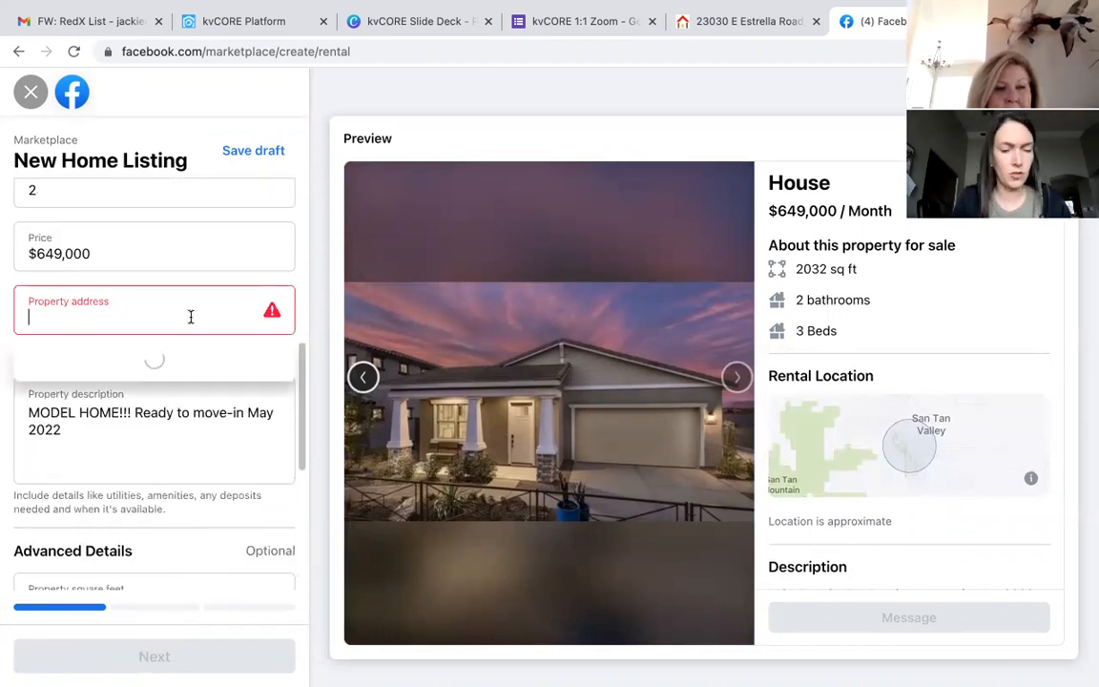
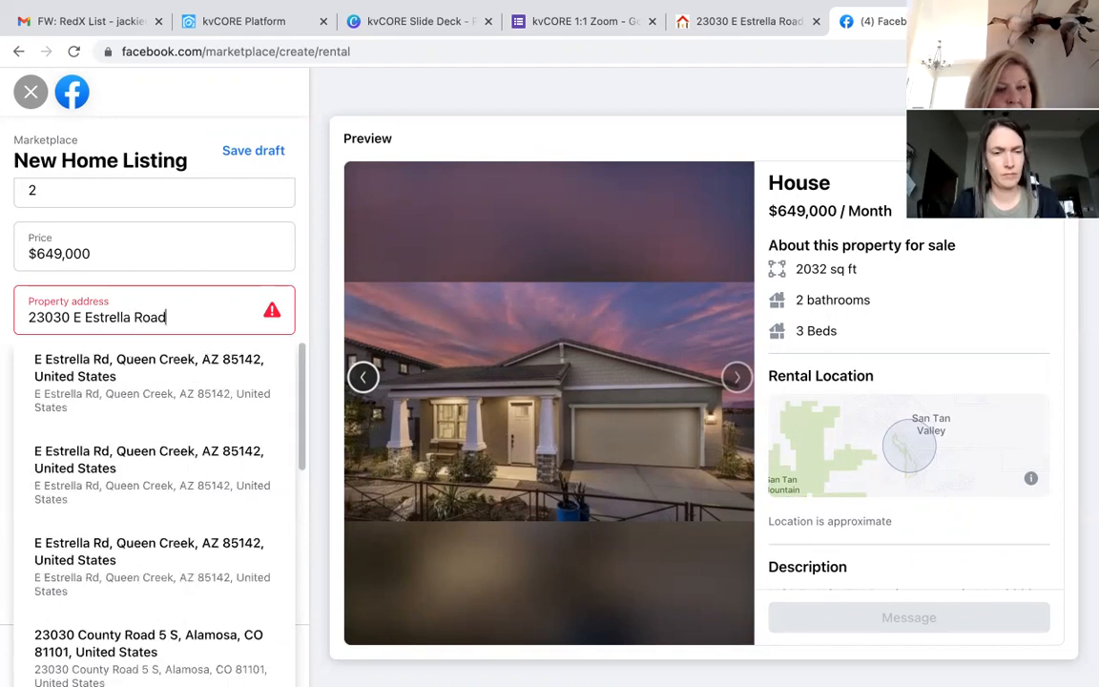
click(152, 363)
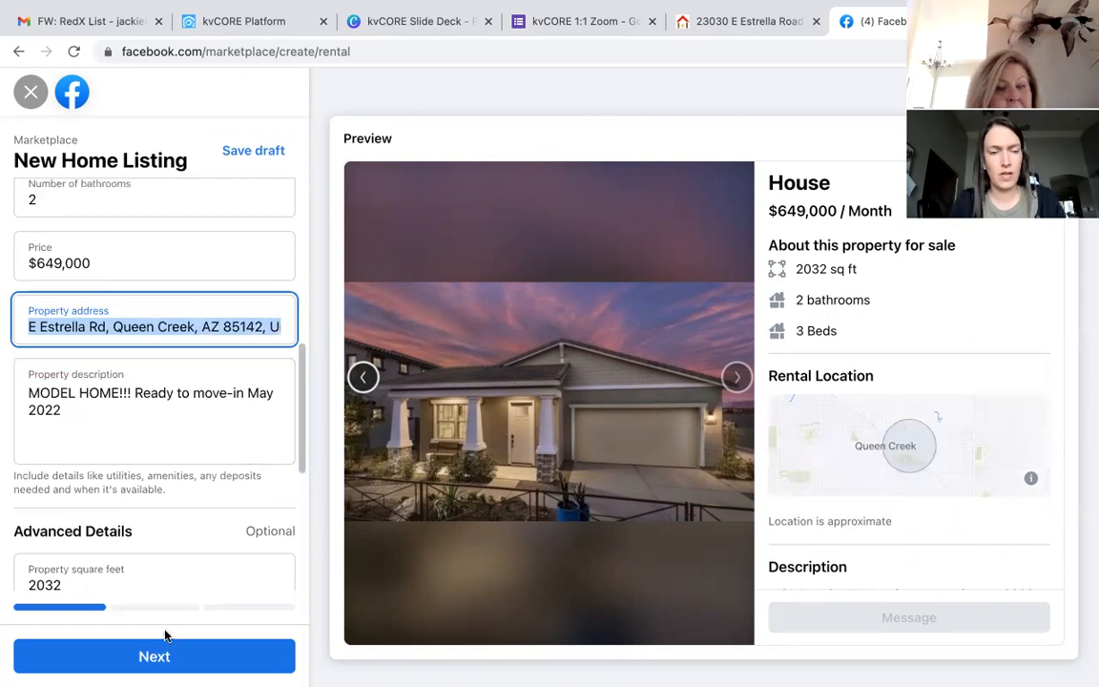
Step: Change the listing location from San Tan Valley to Queen Creek, Arizona, and continue
click(159, 667)
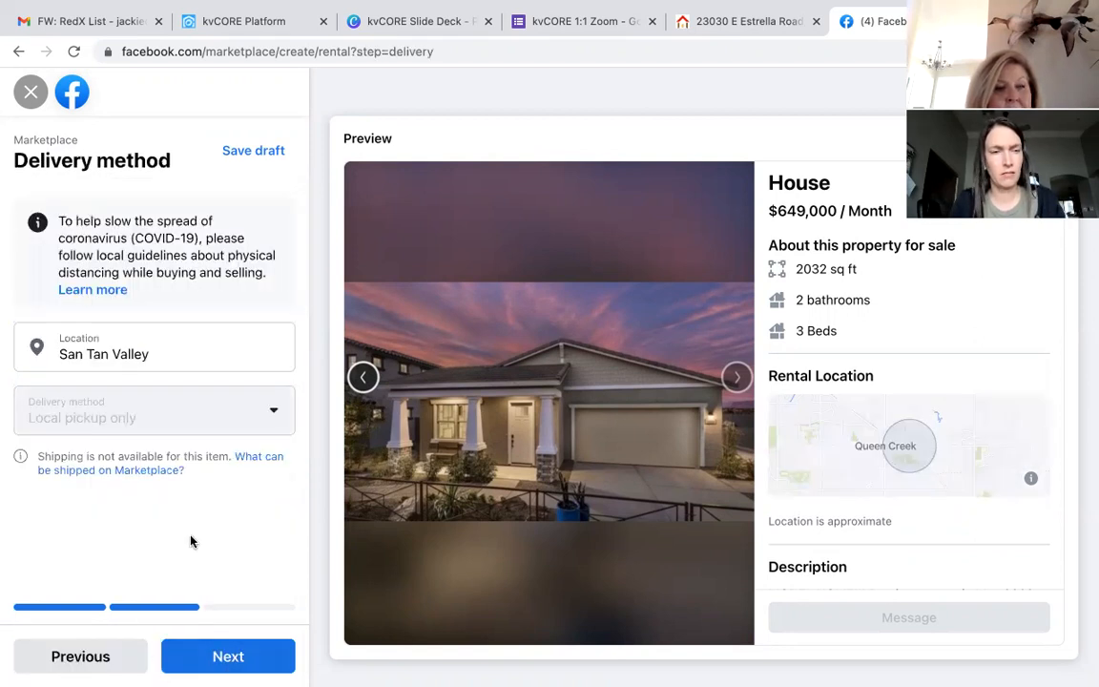
click(158, 361)
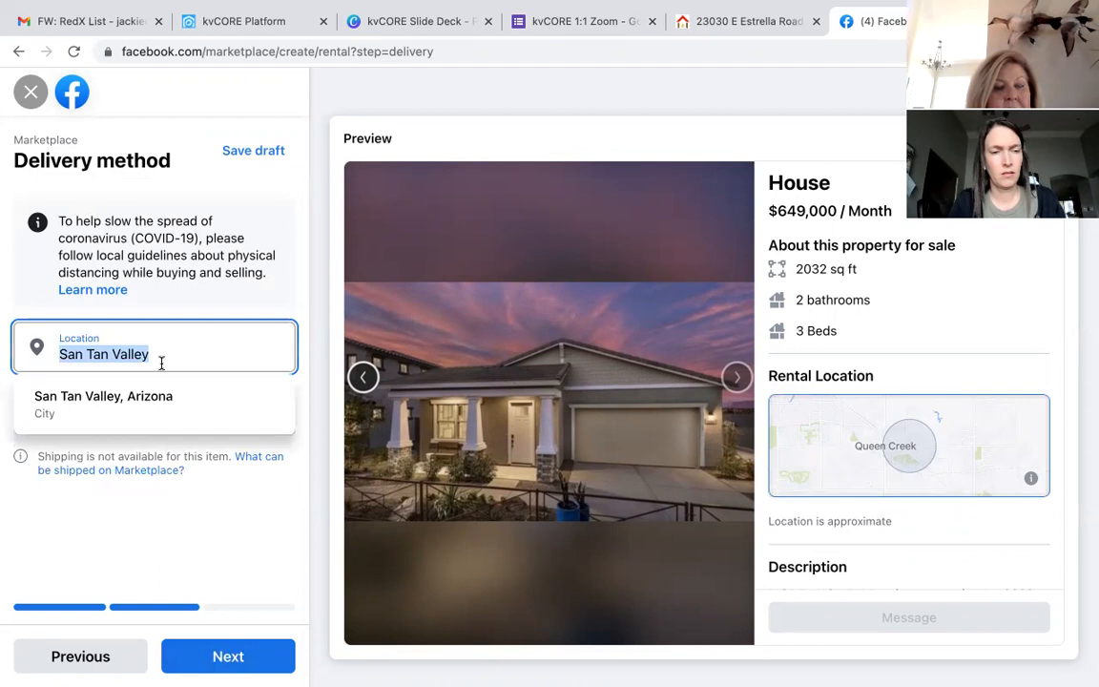
key(BackSpace)
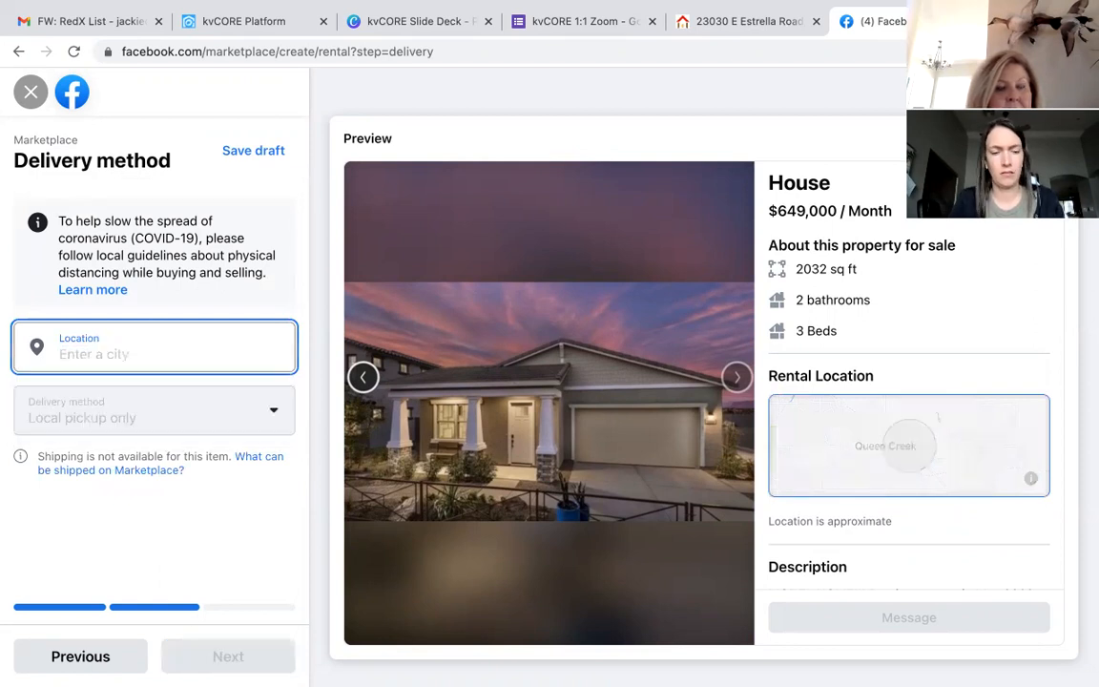
text(Queen)
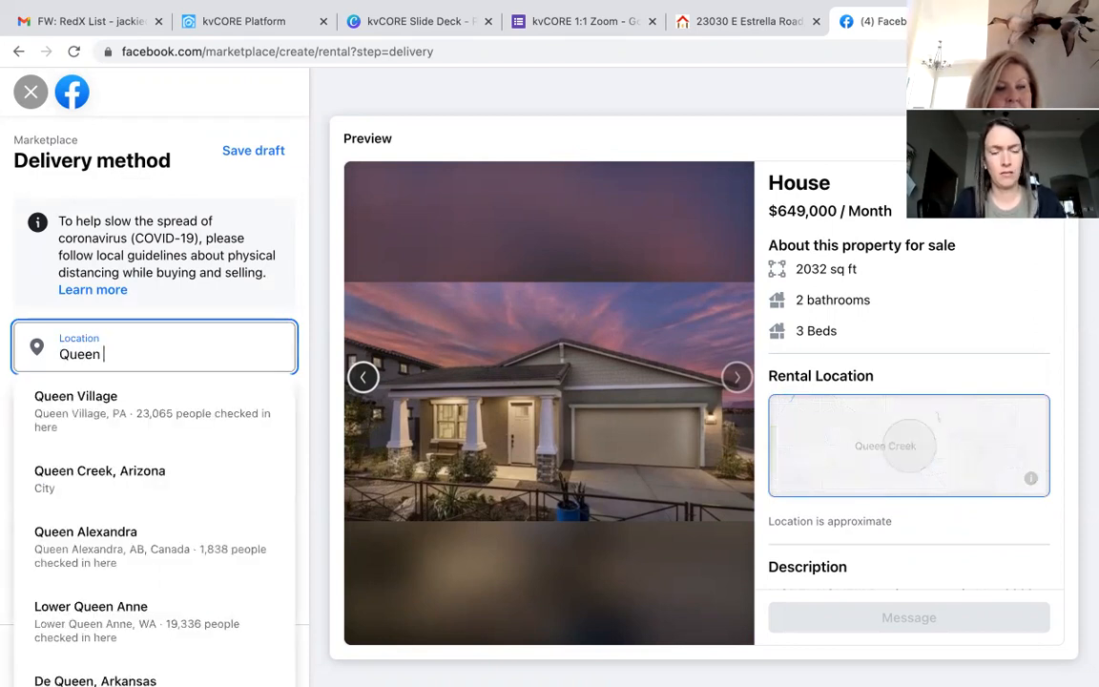
text( Creek)
click(128, 402)
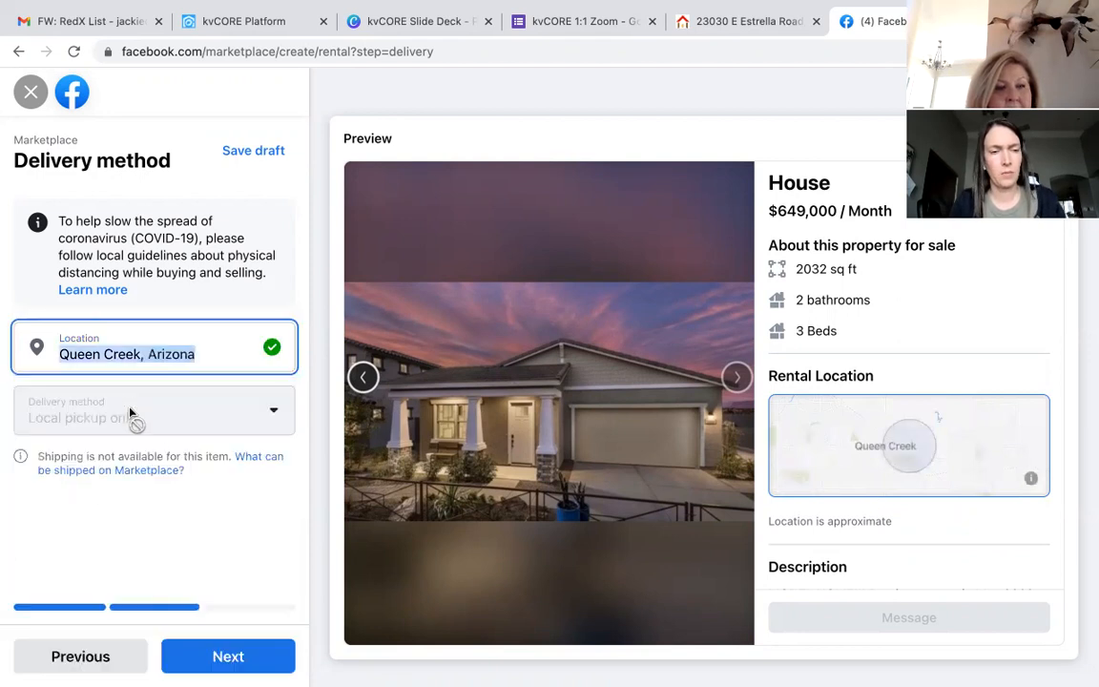
click(245, 649)
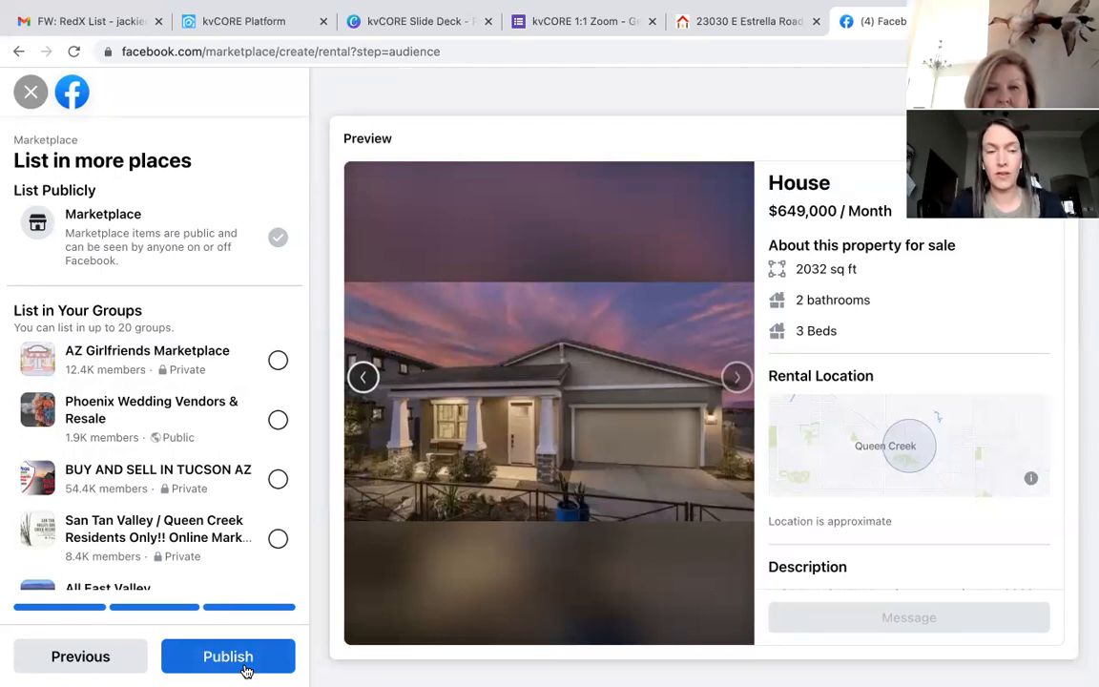
Step: Review the groups list and preview, then return to the Delivery method step
scroll(246, 545, down, 6)
scroll(246, 548, down, 3)
scroll(244, 546, up, 10)
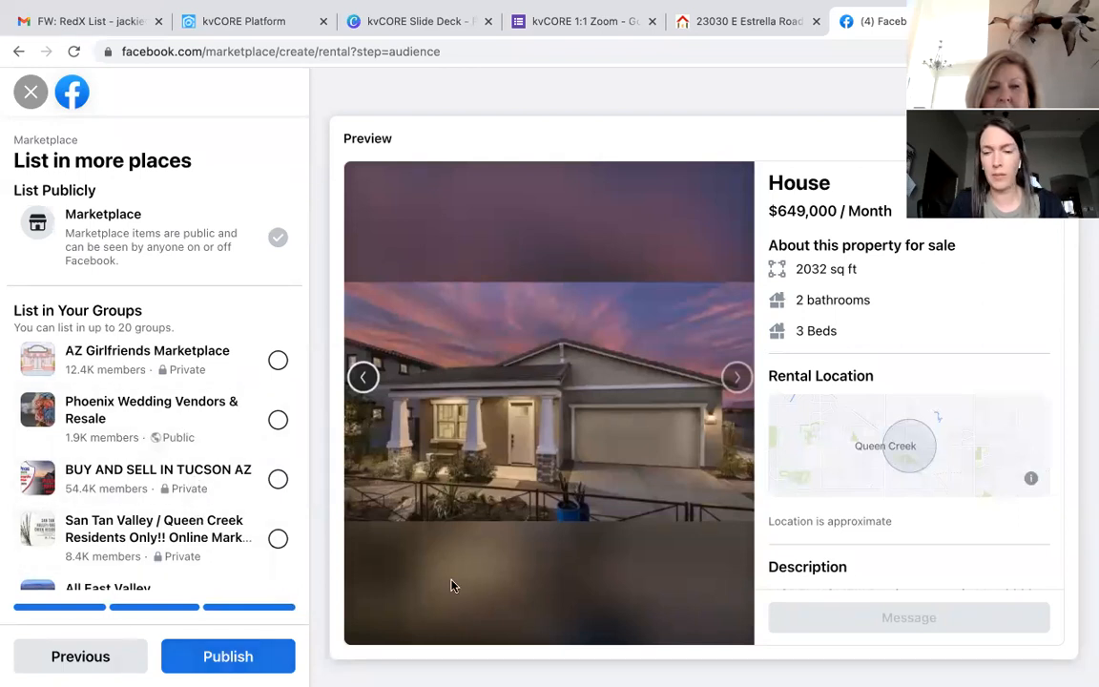
scroll(1002, 565, down, 2)
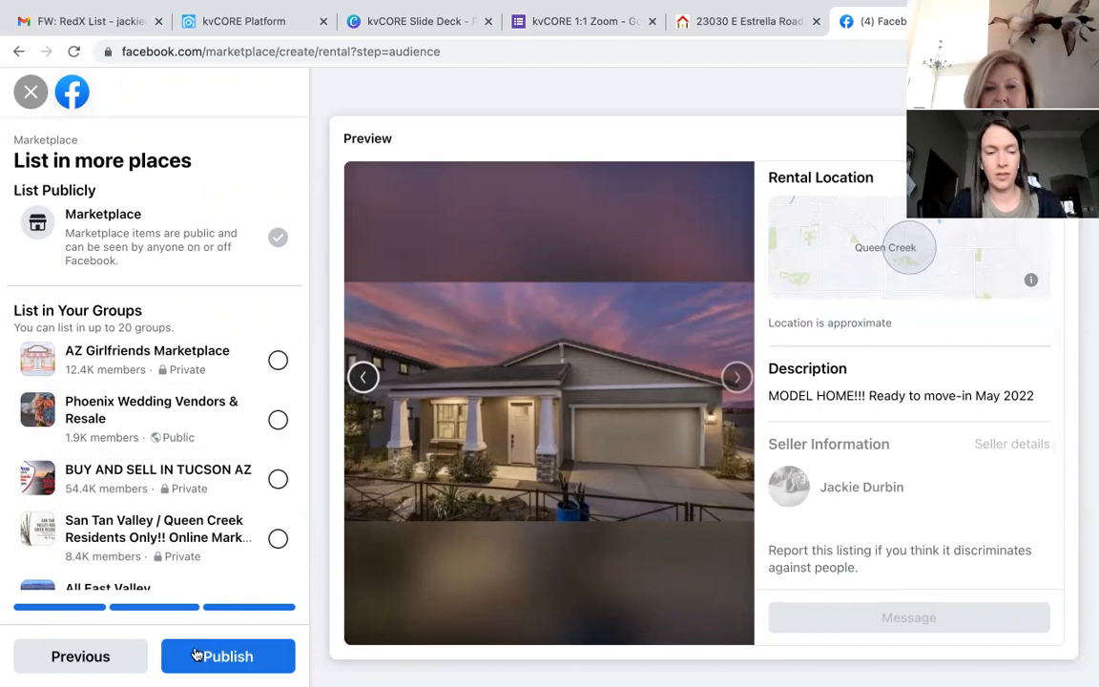
click(110, 658)
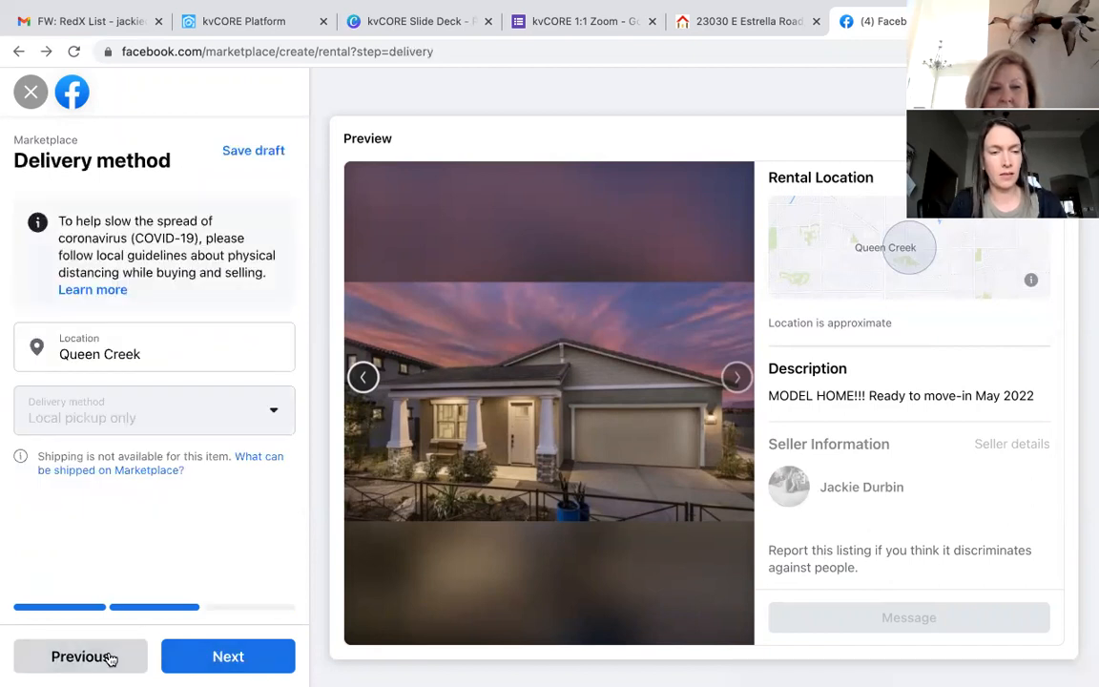
Step: Add 'Use the link below for more information, including additional pictures.' plus the pasted property link
click(110, 657)
scroll(130, 553, down, 5)
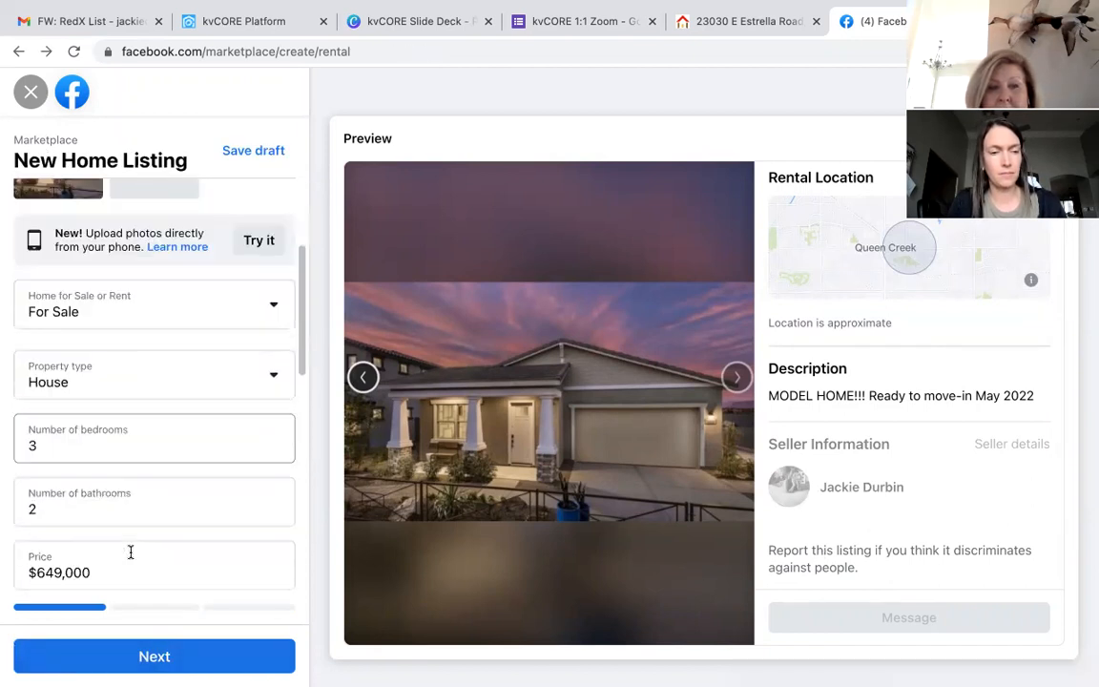
click(114, 508)
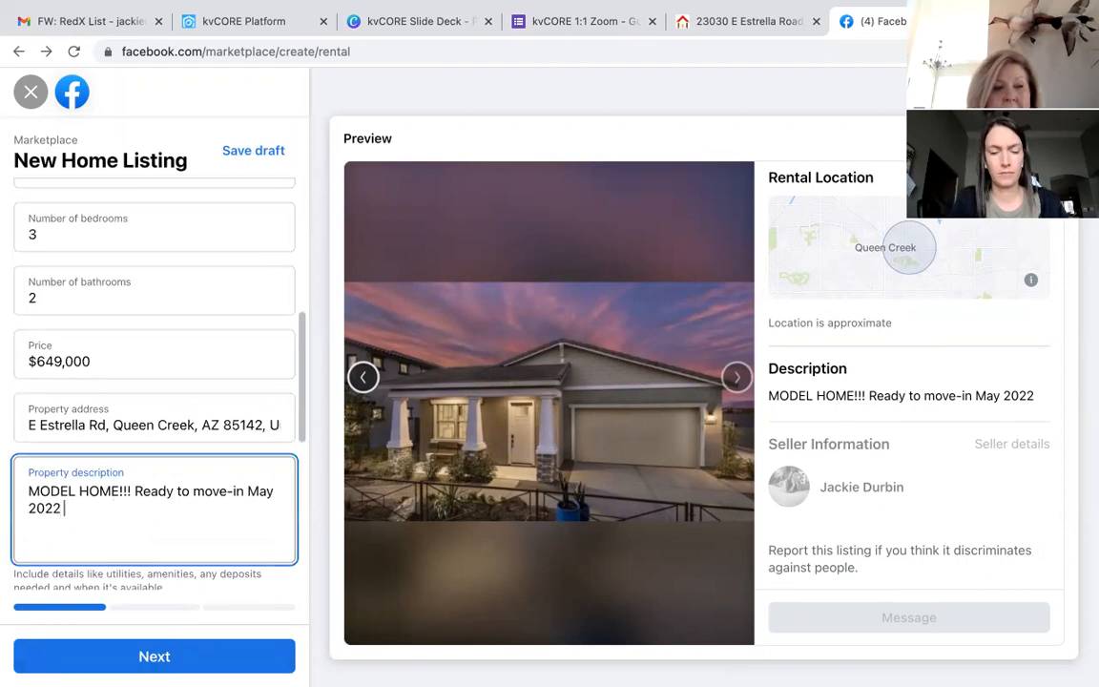
text(. Use the link)
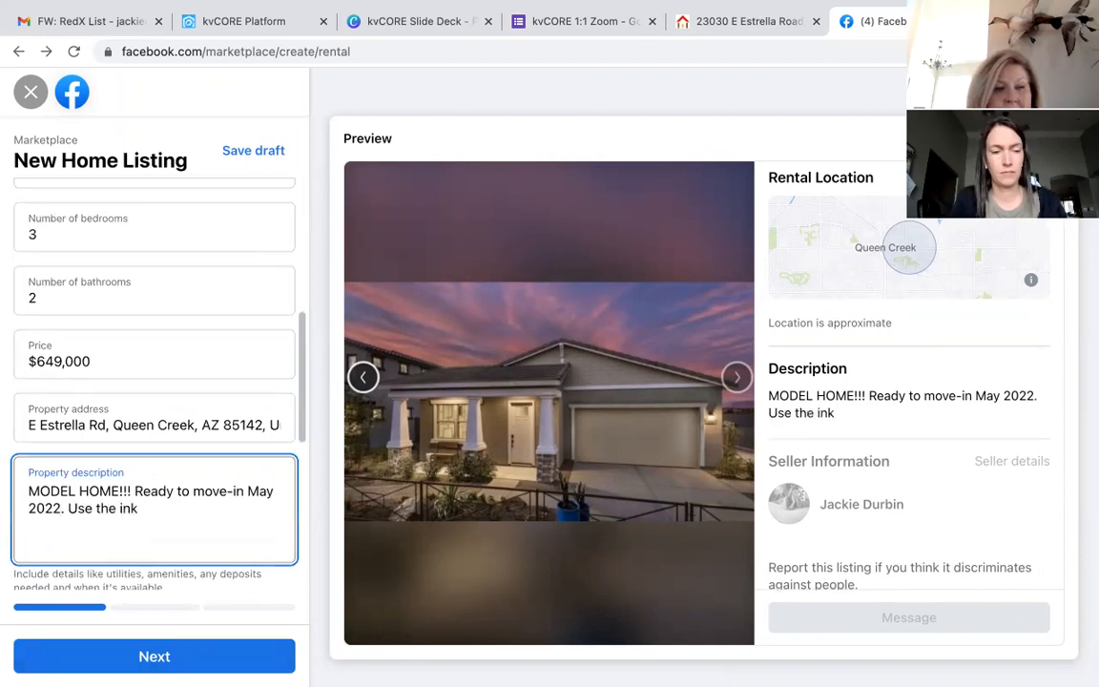
text( below to a)
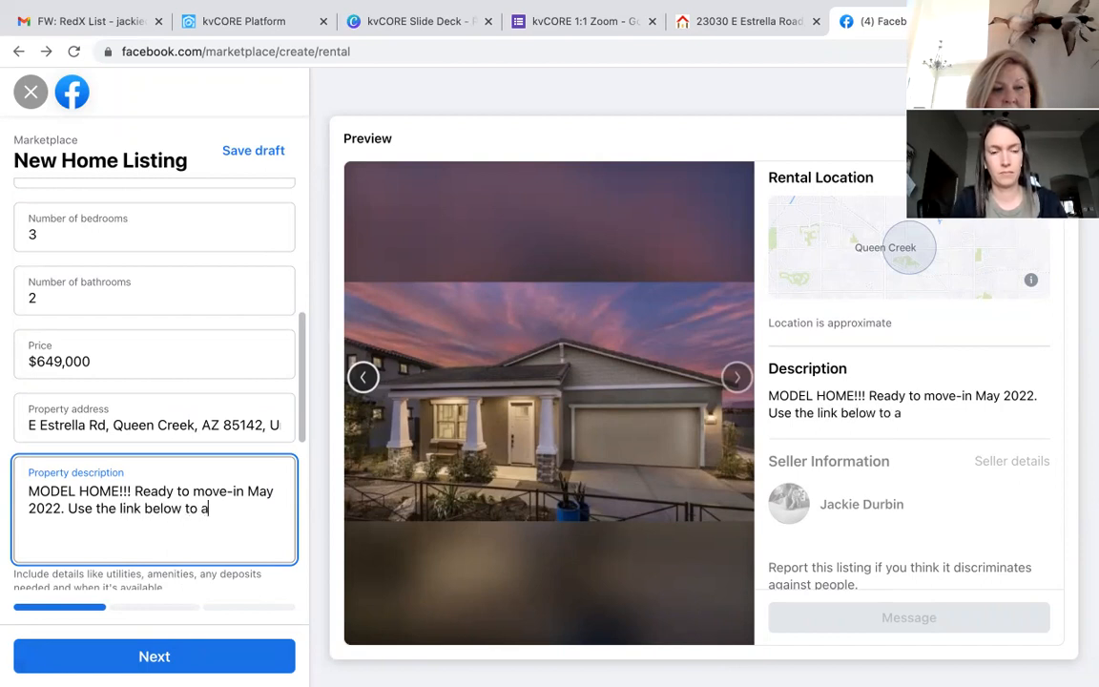
key(BackSpace)
key(BackSpace)
key(BackSpace)
key(BackSpace)
text(for more)
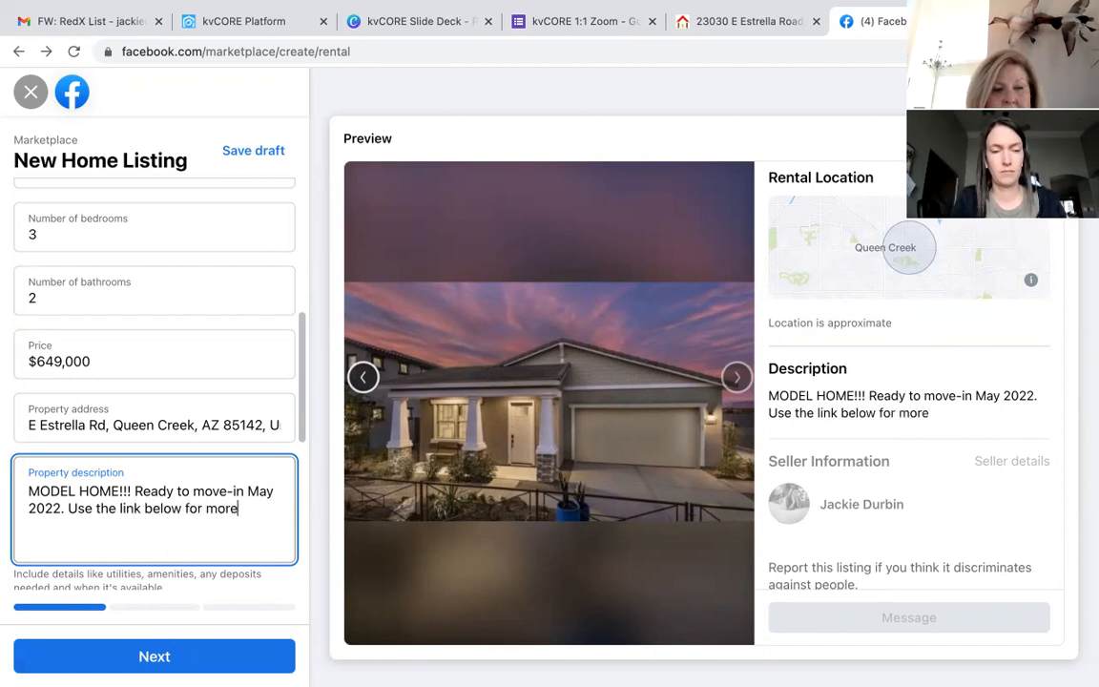
text( inform)
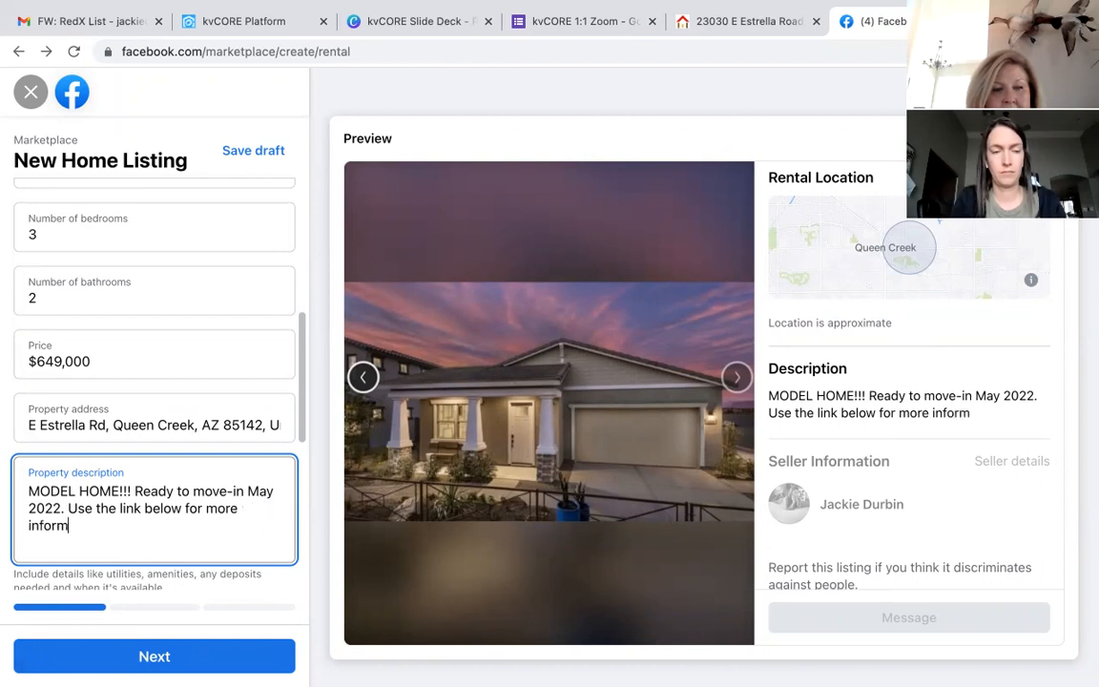
text(ation, including additional picures)
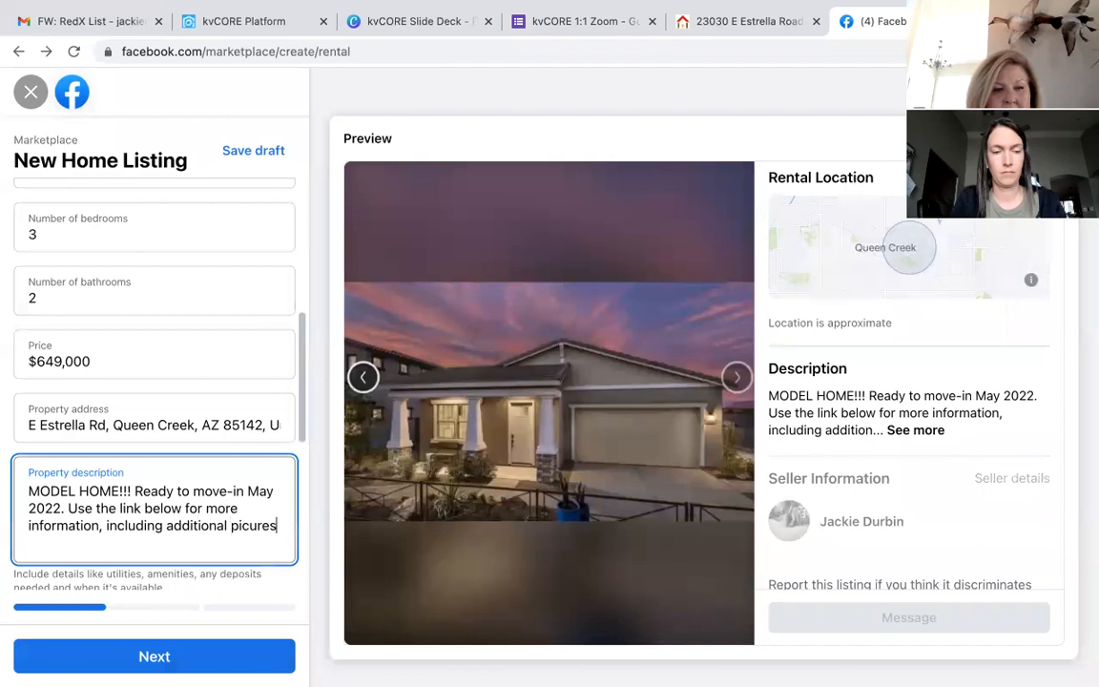
key(BackSpace)
key(BackSpace)
key(BackSpace)
key(BackSpace)
text(tur)
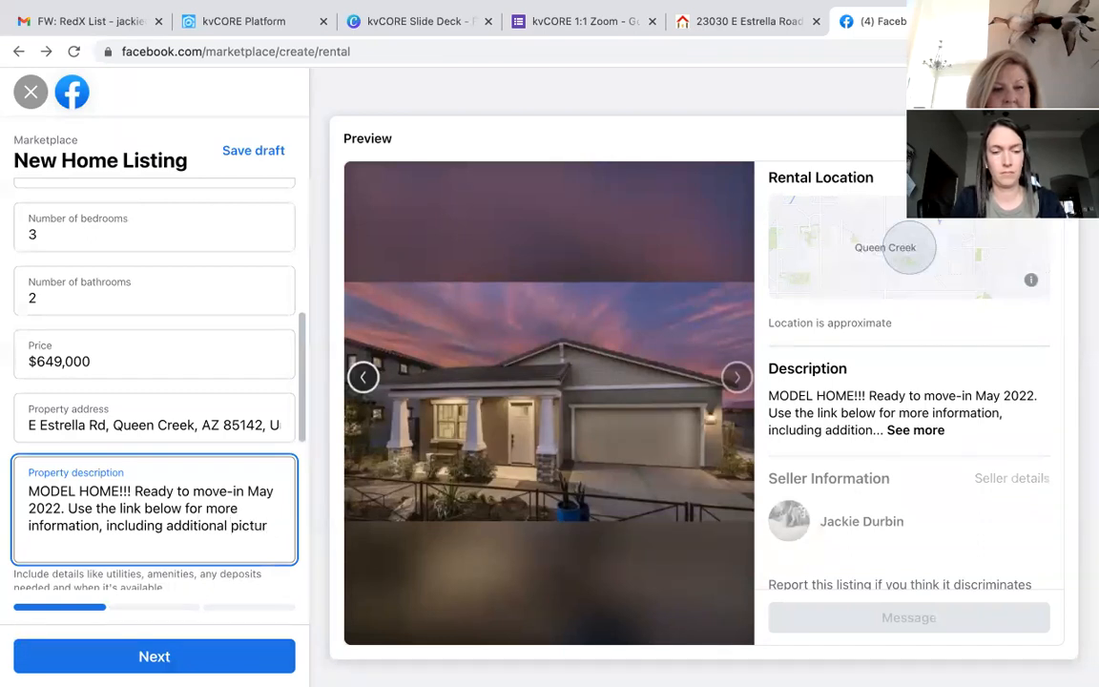
text(es.)
key(Return)
key(Return)
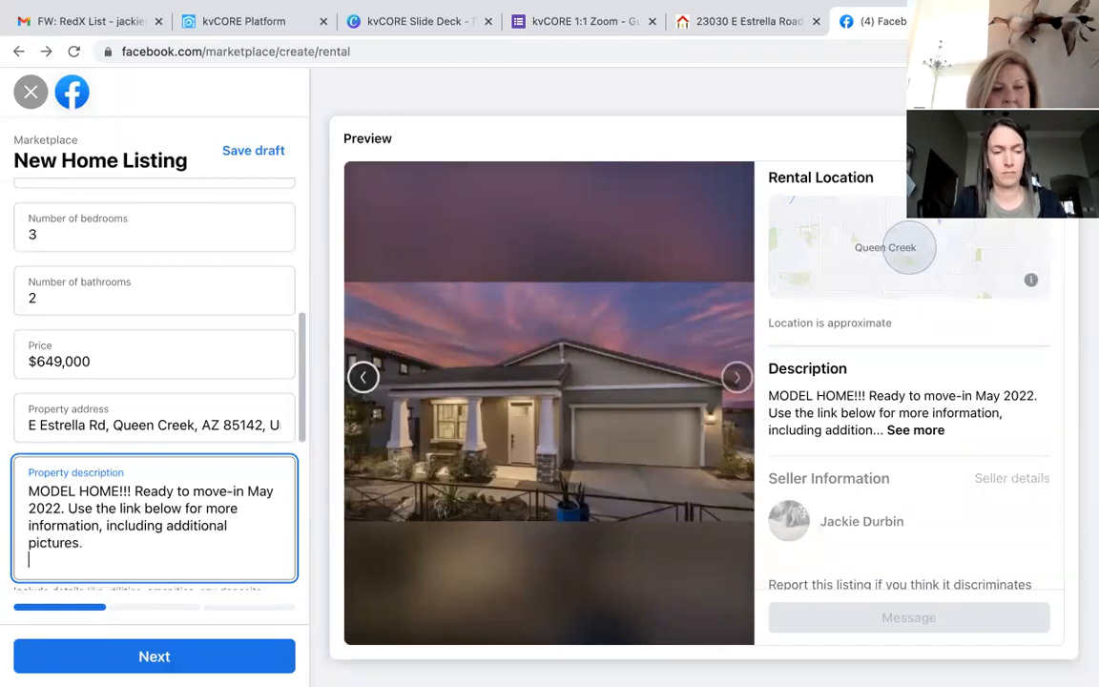
text(https://myre.io/004K6zANHUAh)
Step: Step past delivery and listing places and publish the house listing
scroll(152, 381, down, 3)
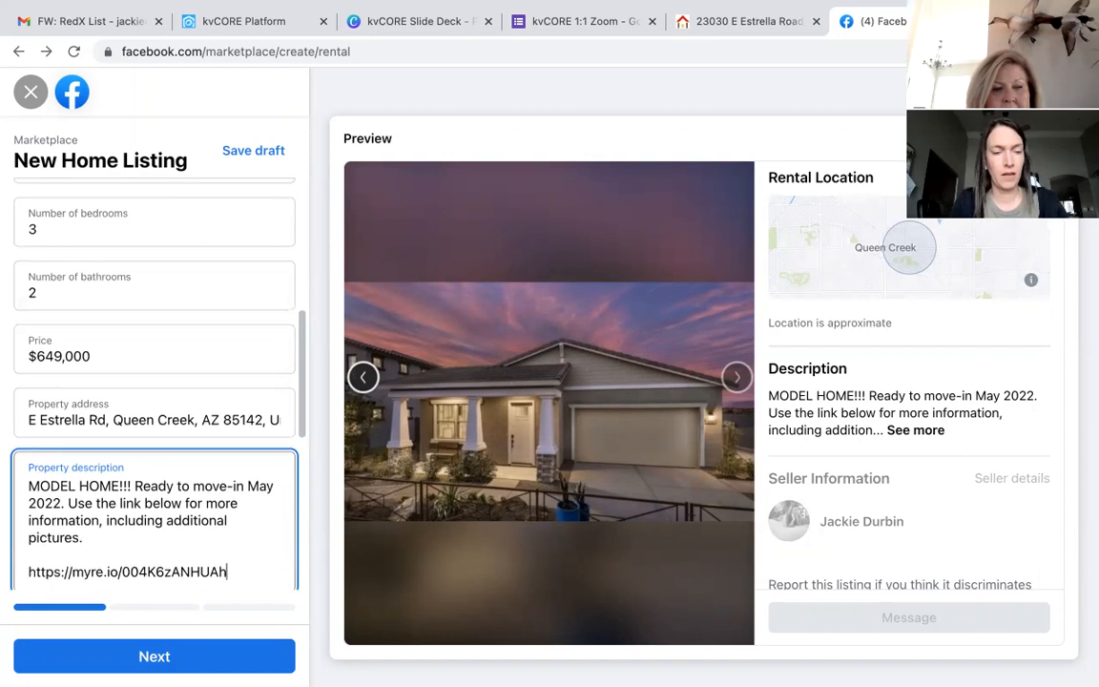
click(157, 664)
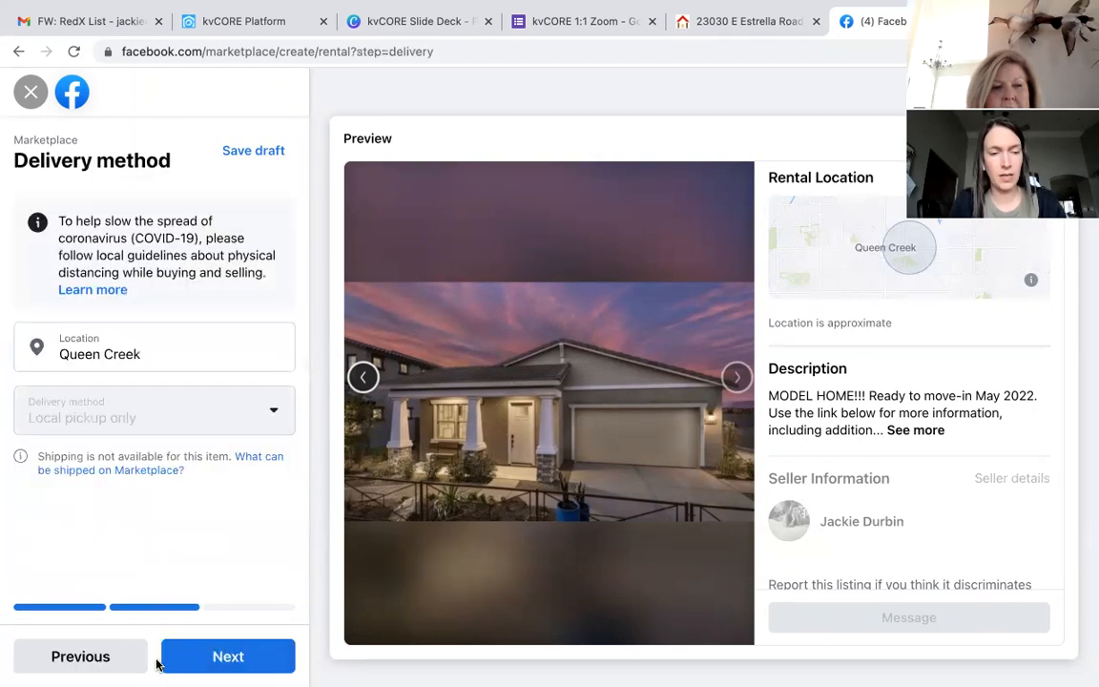
click(228, 657)
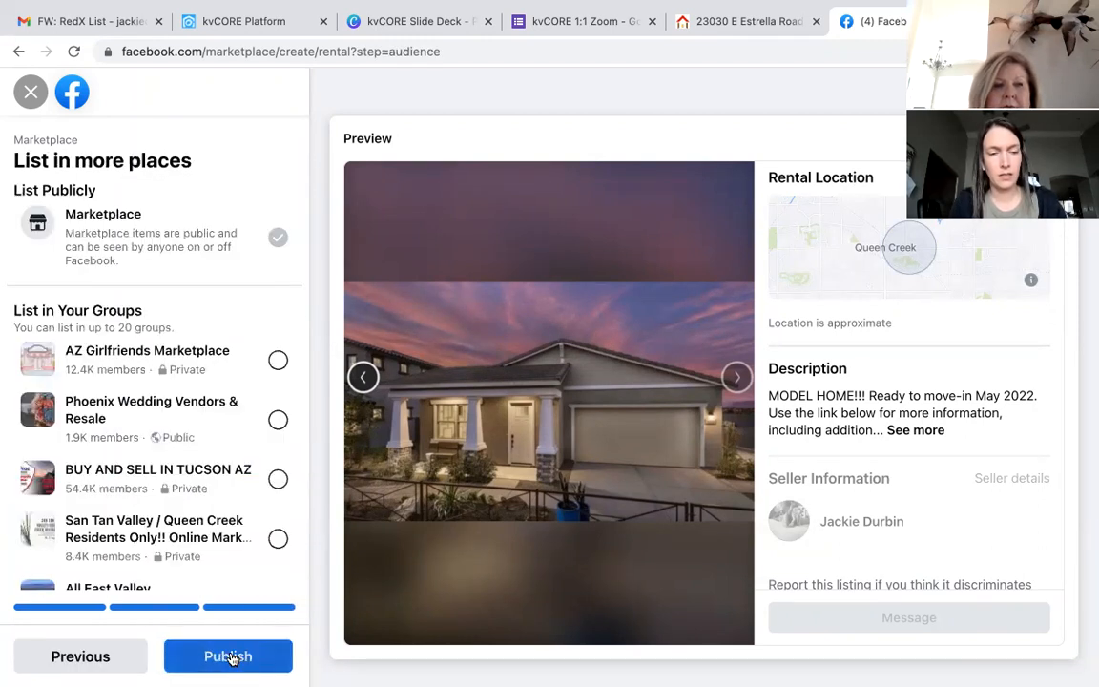
click(230, 657)
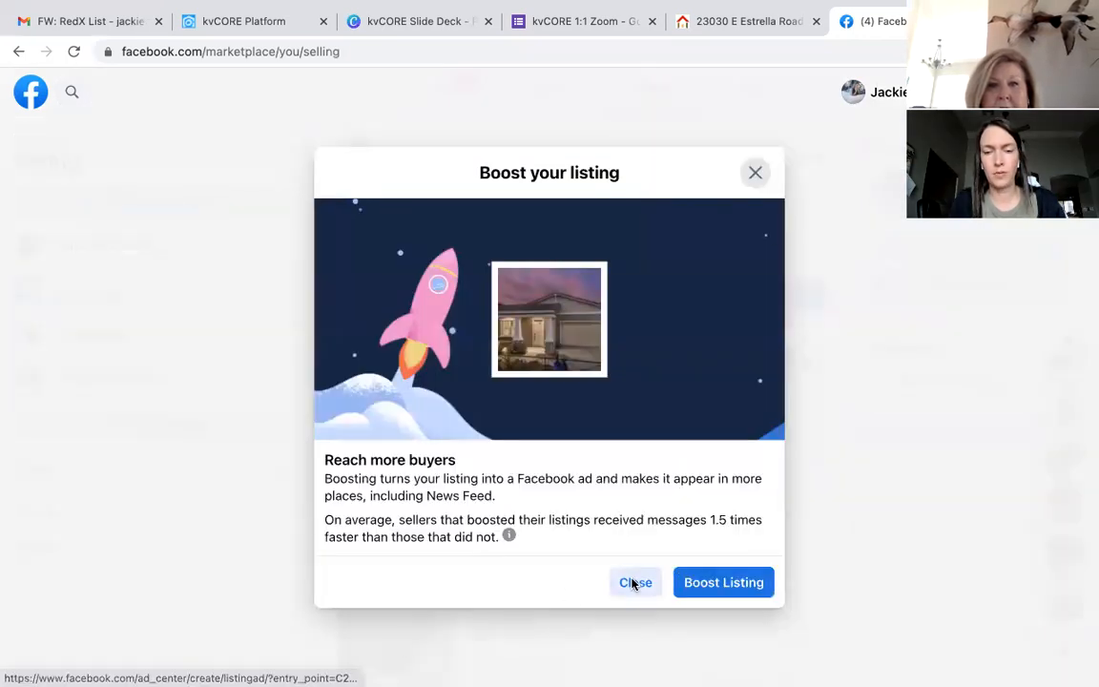
Step: Dismiss the boost-listing offer and the tax information notice
click(634, 582)
click(754, 226)
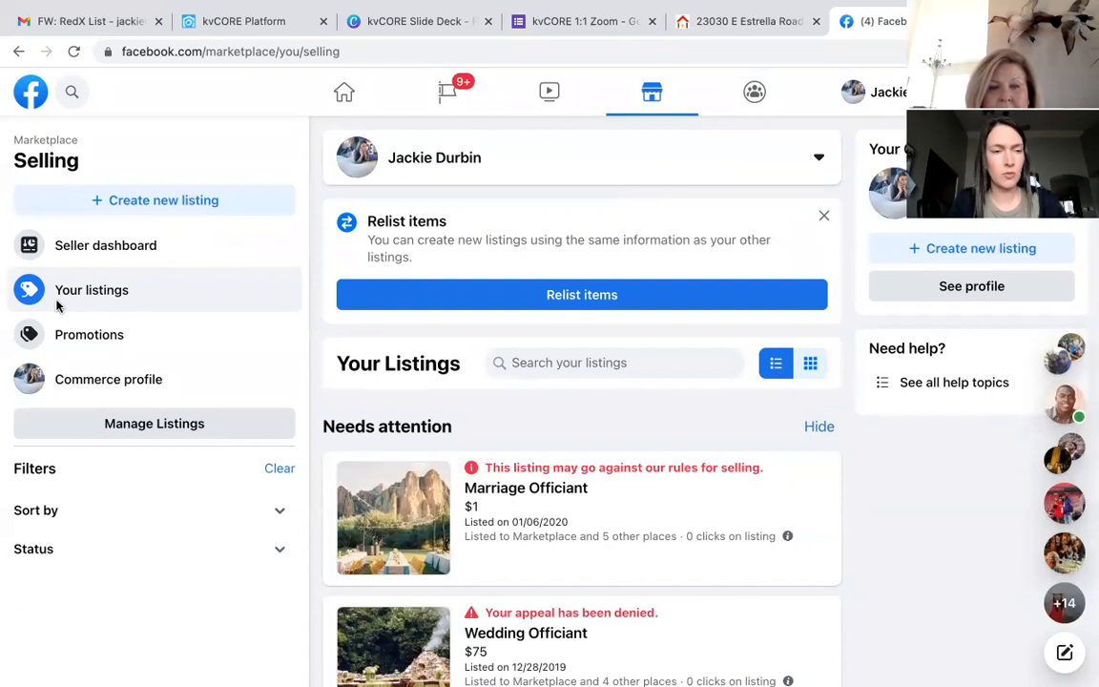
scroll(365, 410, down, 1)
scroll(365, 410, down, 10)
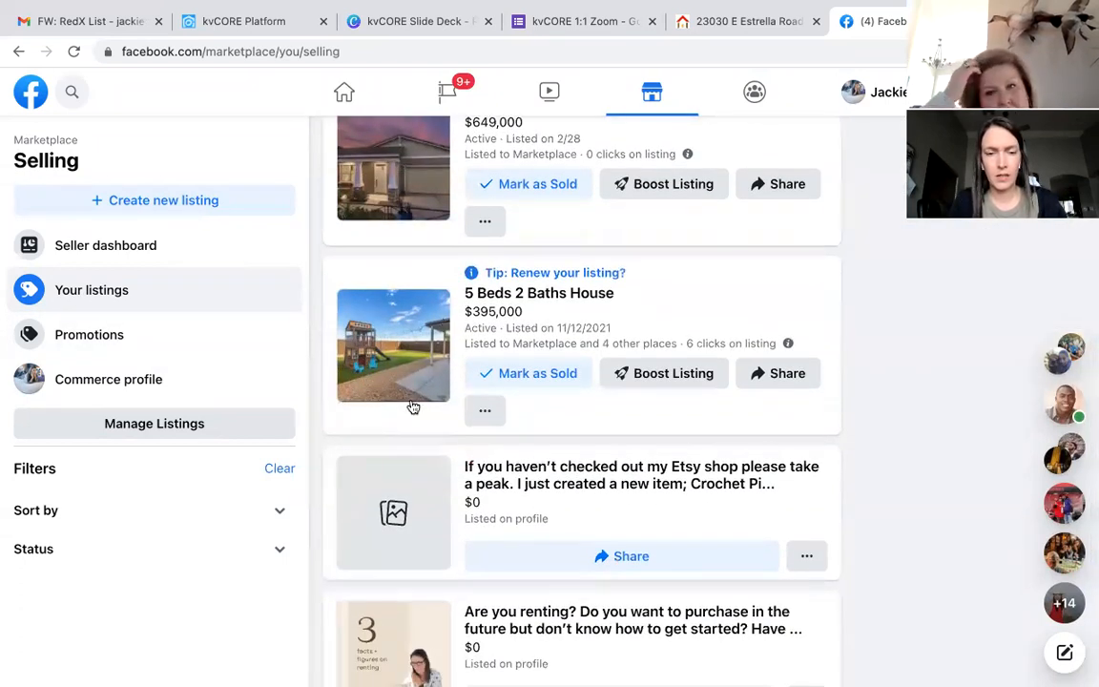
scroll(412, 405, down, 10)
scroll(412, 404, down, 10)
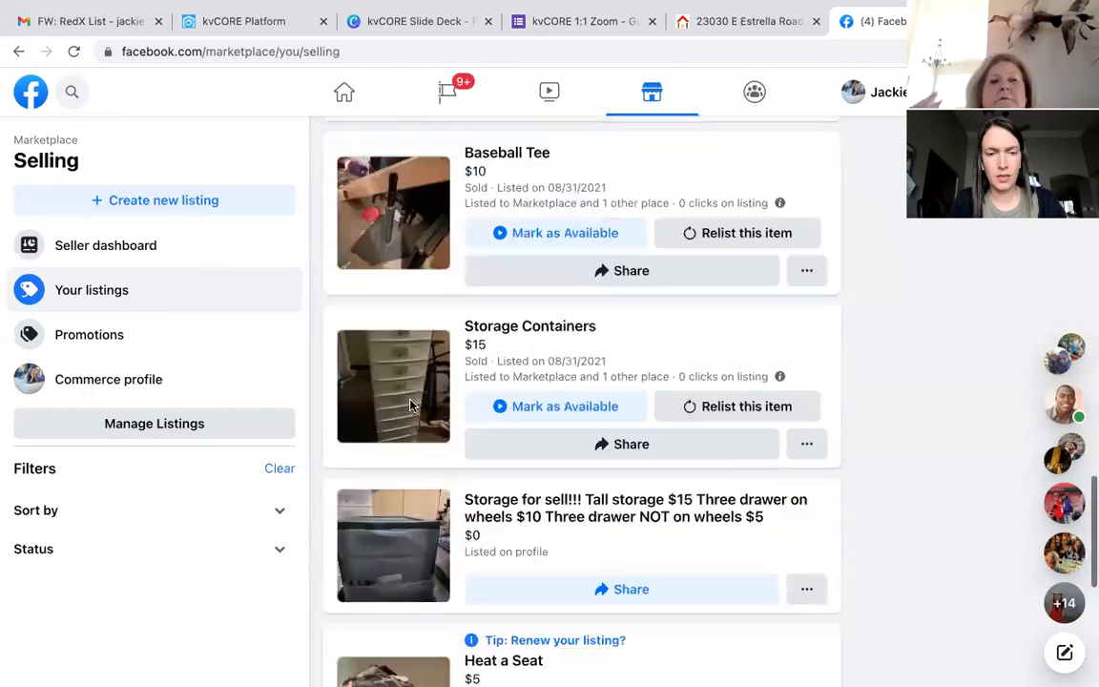
scroll(412, 404, up, 19)
scroll(412, 407, up, 4)
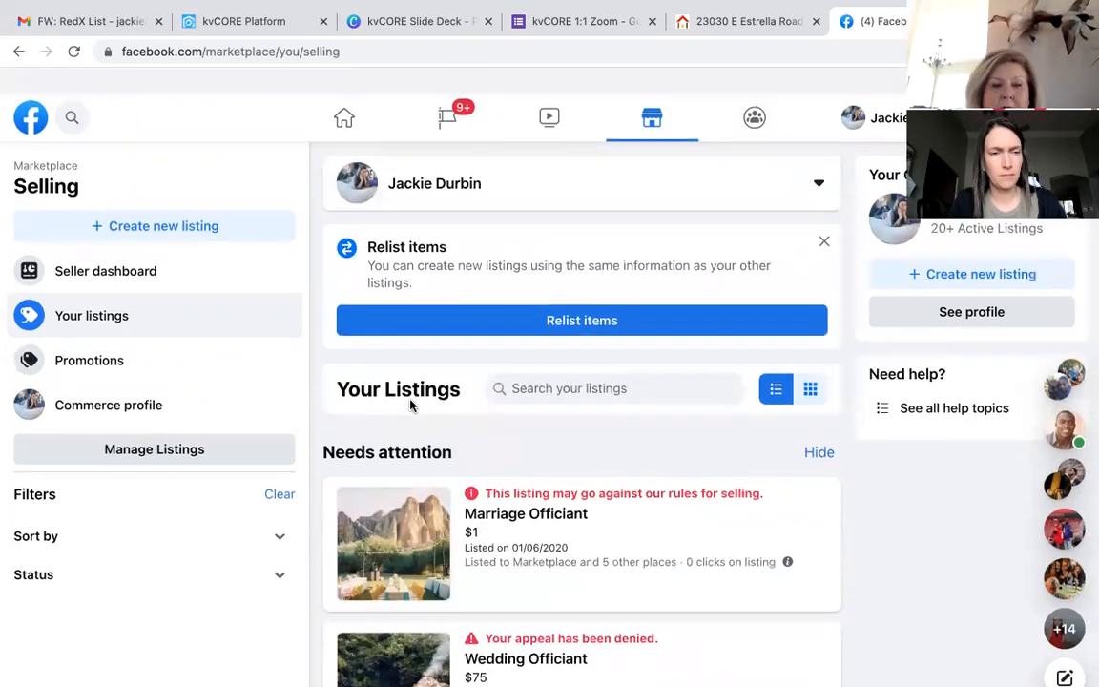
Step: Copy the new house listing's link from the seller dashboard and return to the News Feed
click(150, 256)
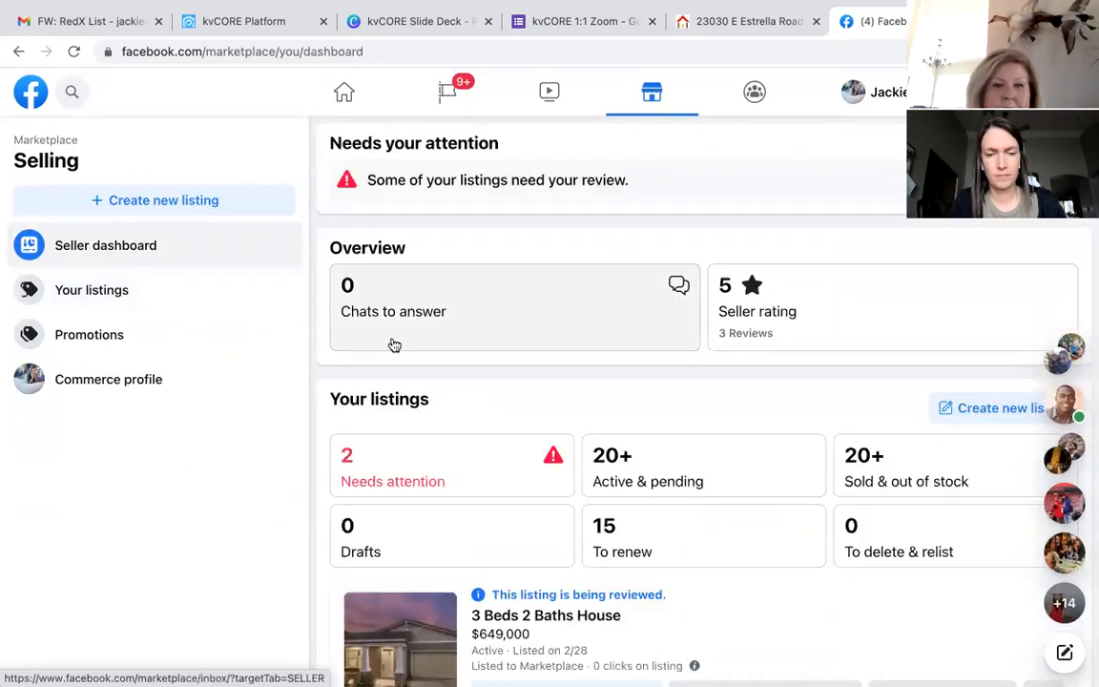
scroll(498, 593, down, 2)
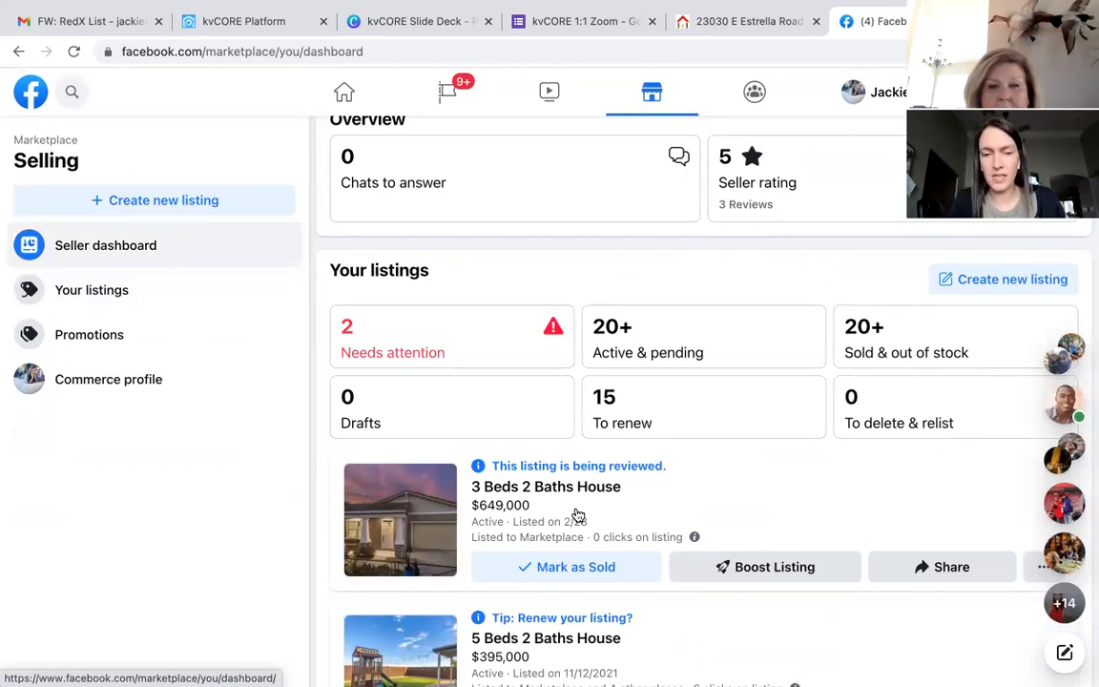
click(945, 569)
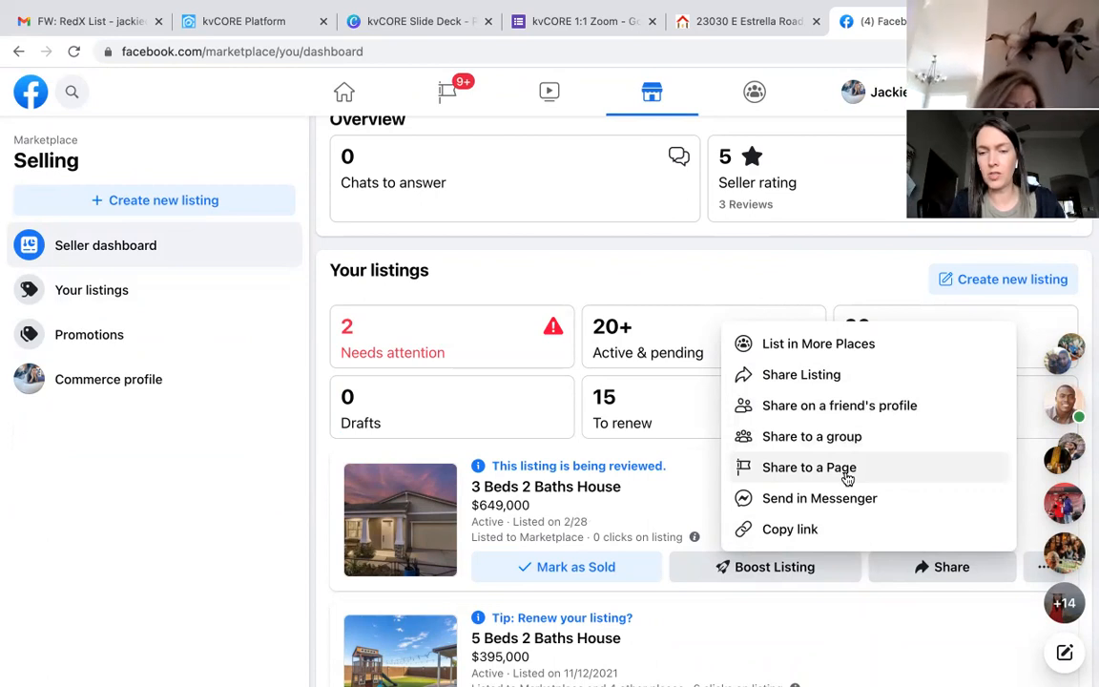
click(815, 530)
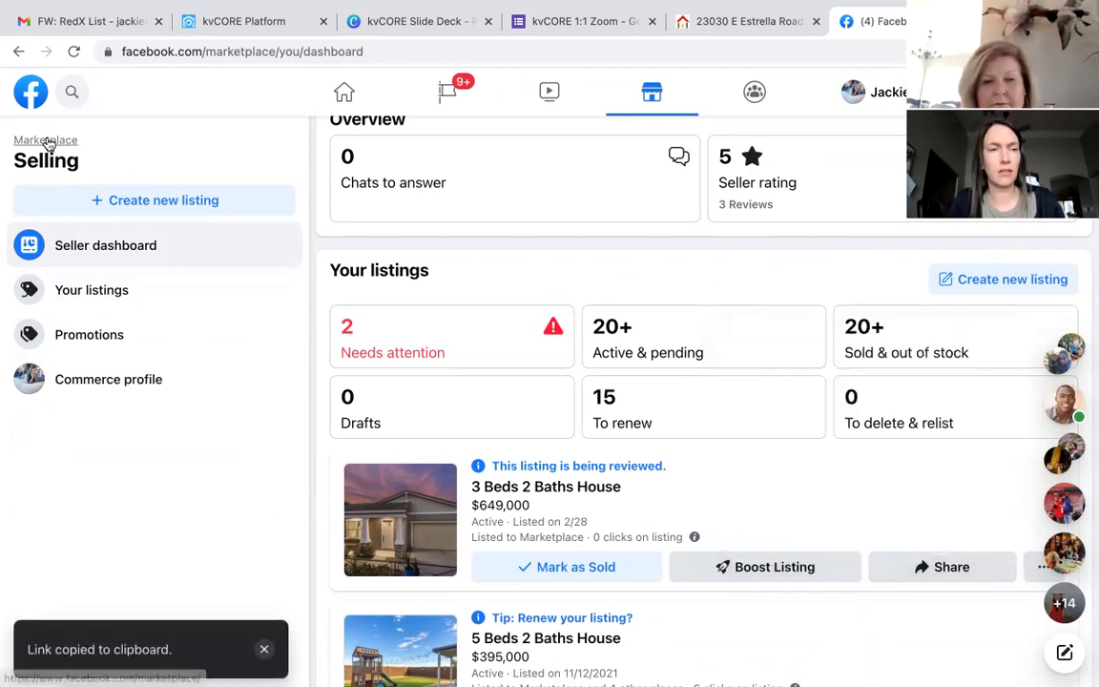
click(29, 95)
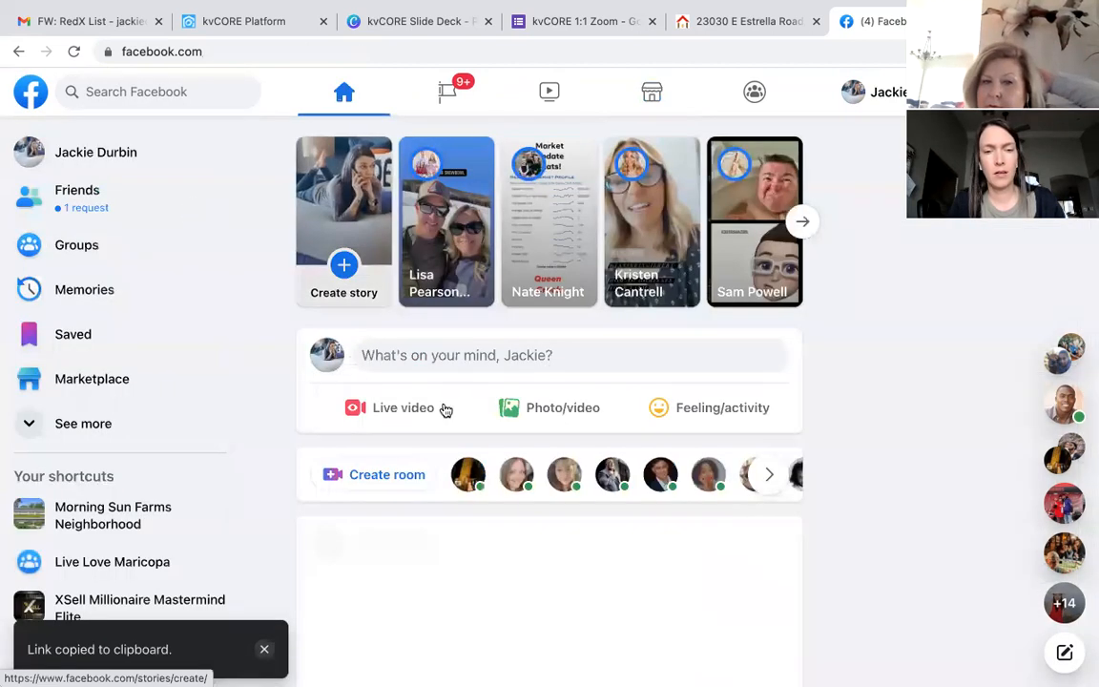
Step: Write a post starting 'Looking for a NEW HOME!!' about a model home ready May 2022
click(505, 358)
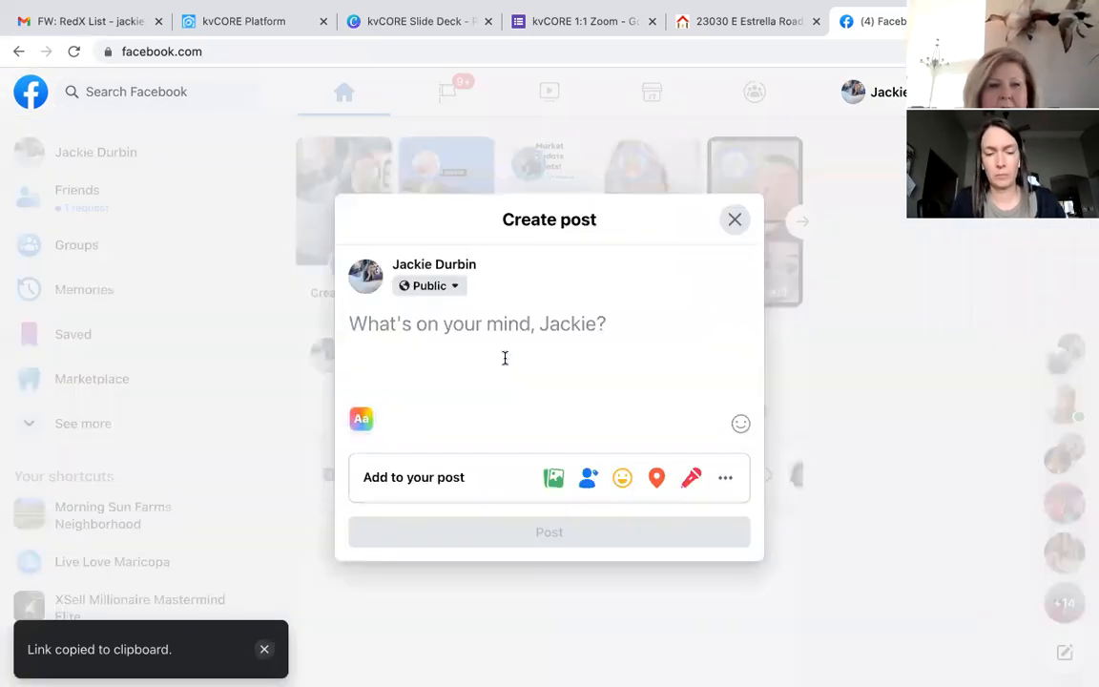
text(Looking)
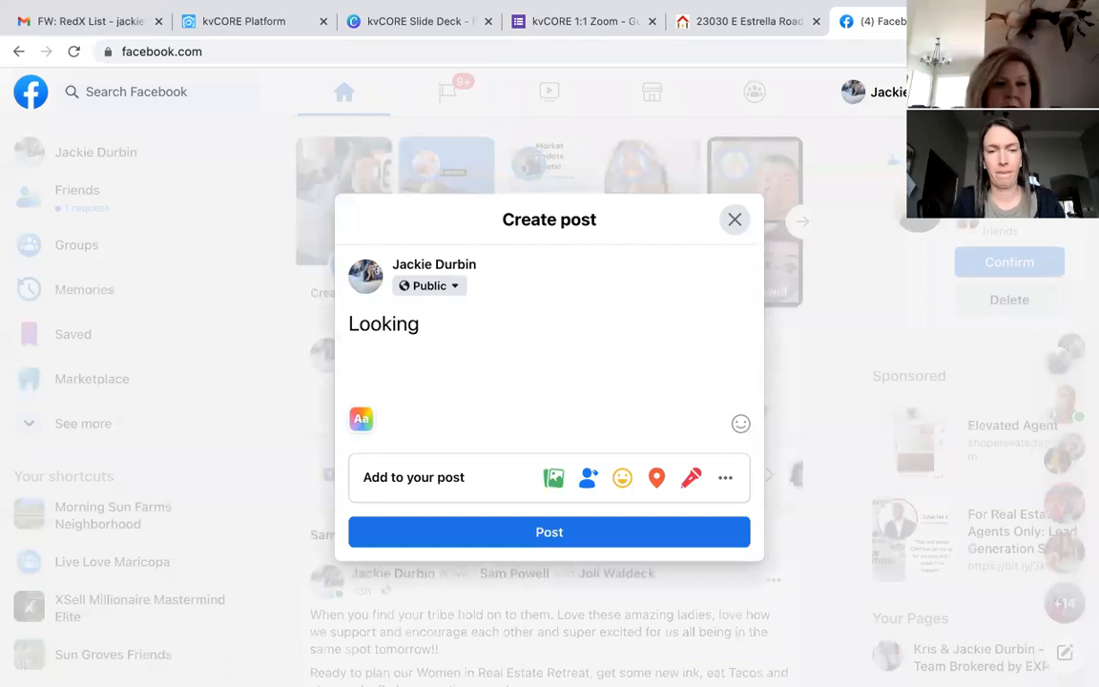
text( got a)
key(BackSpace)
key(BackSpace)
key(BackSpace)
text(for a NEW)
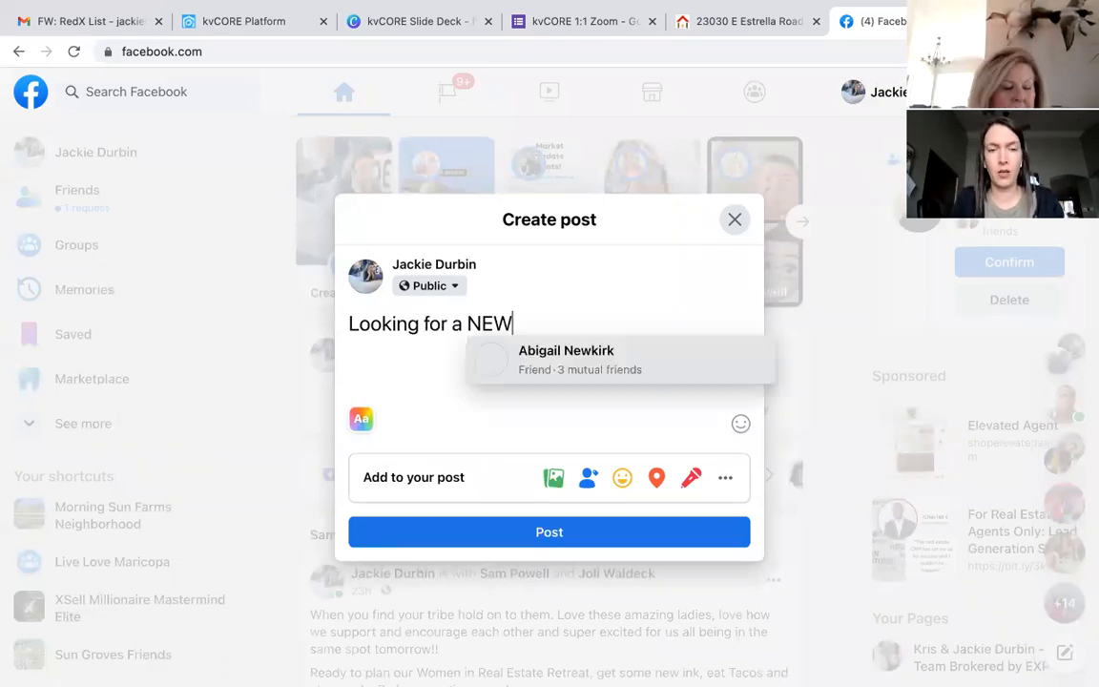
text( HOME!! B)
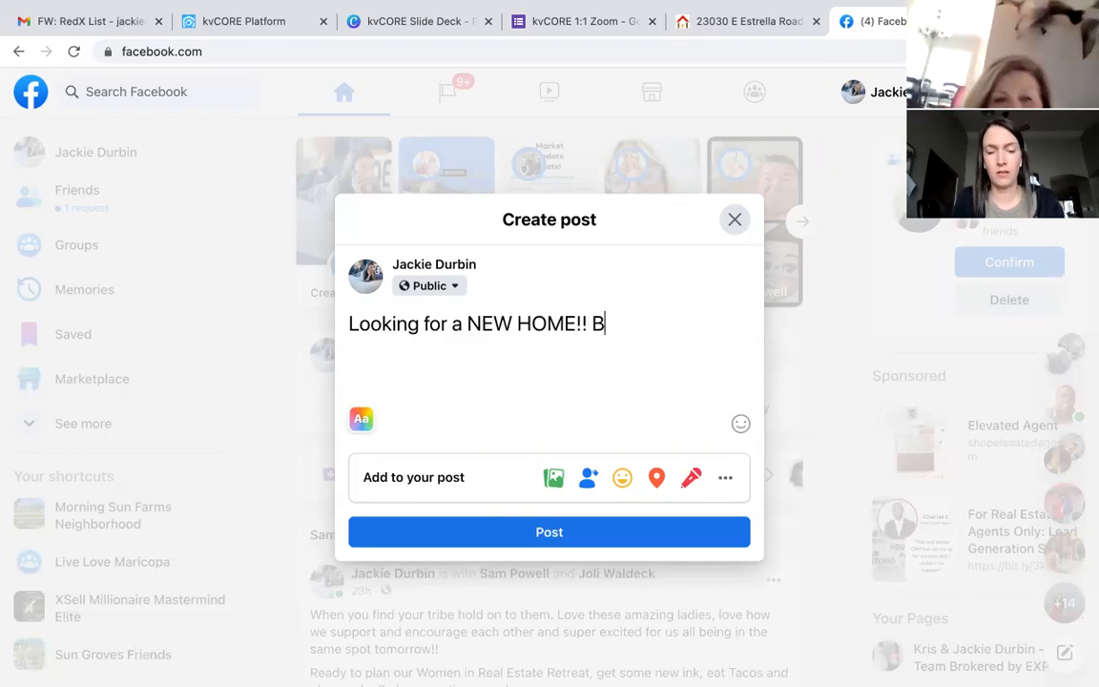
text(ut don't want to w)
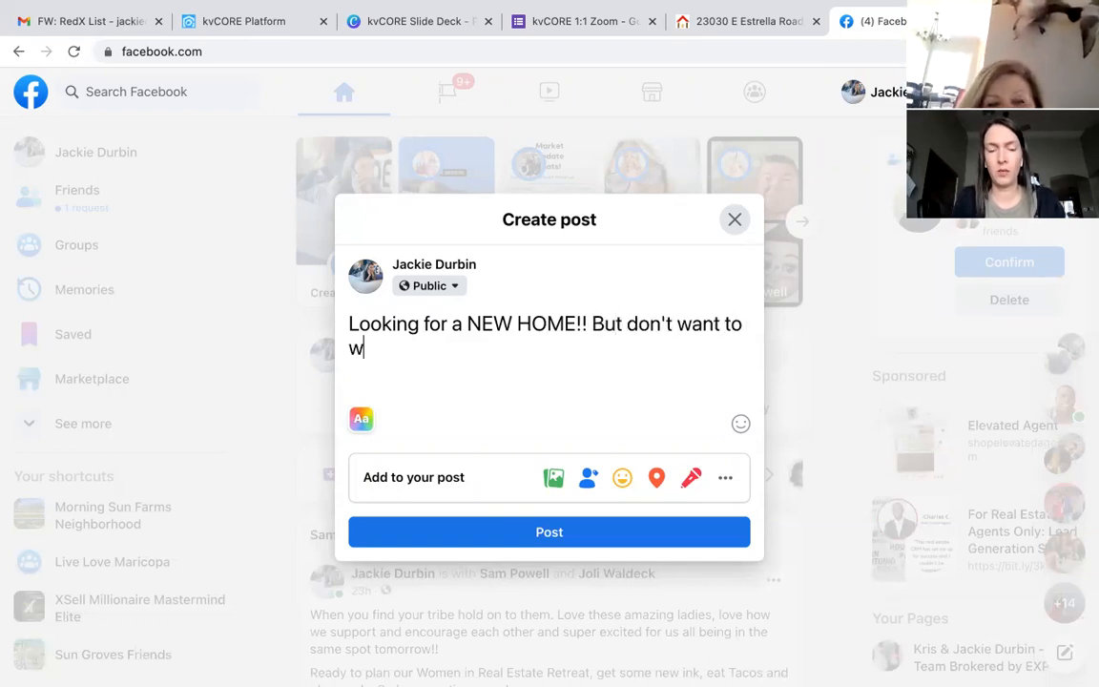
text(ait for it)
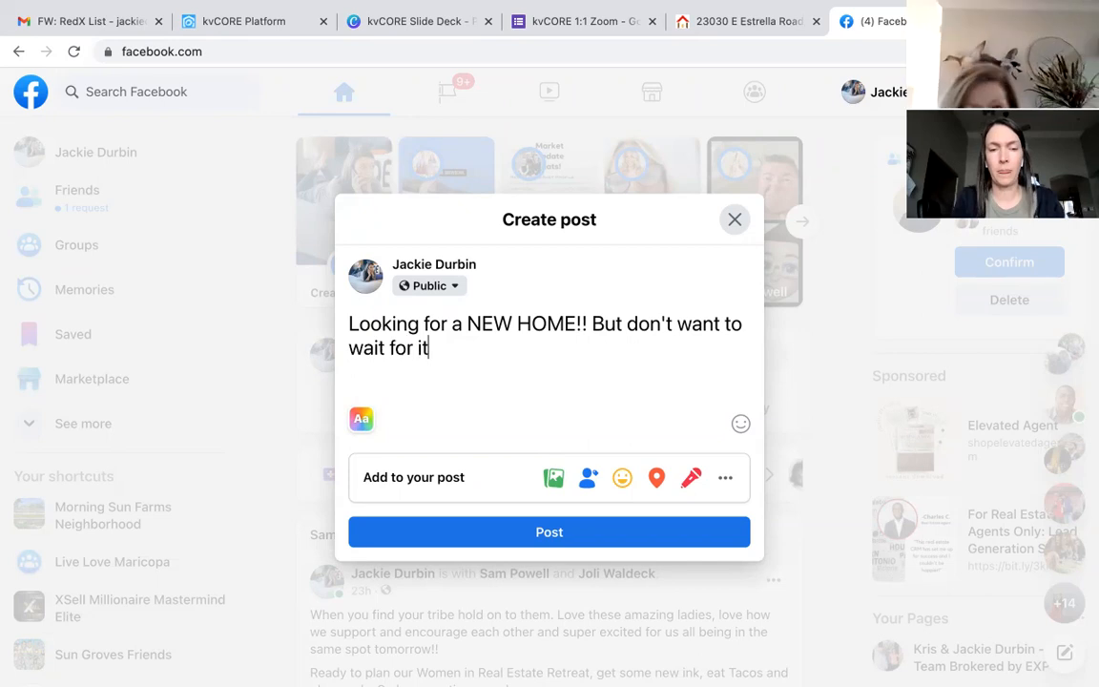
key(BackSpace)
key(BackSpace)
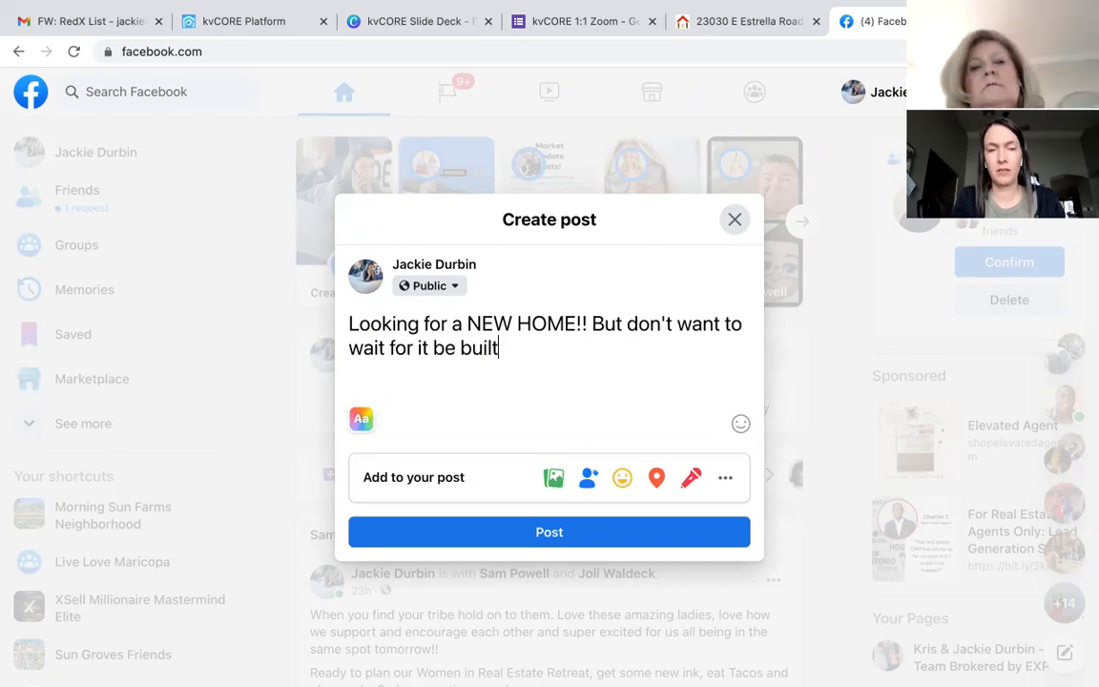
text(t. Chec)
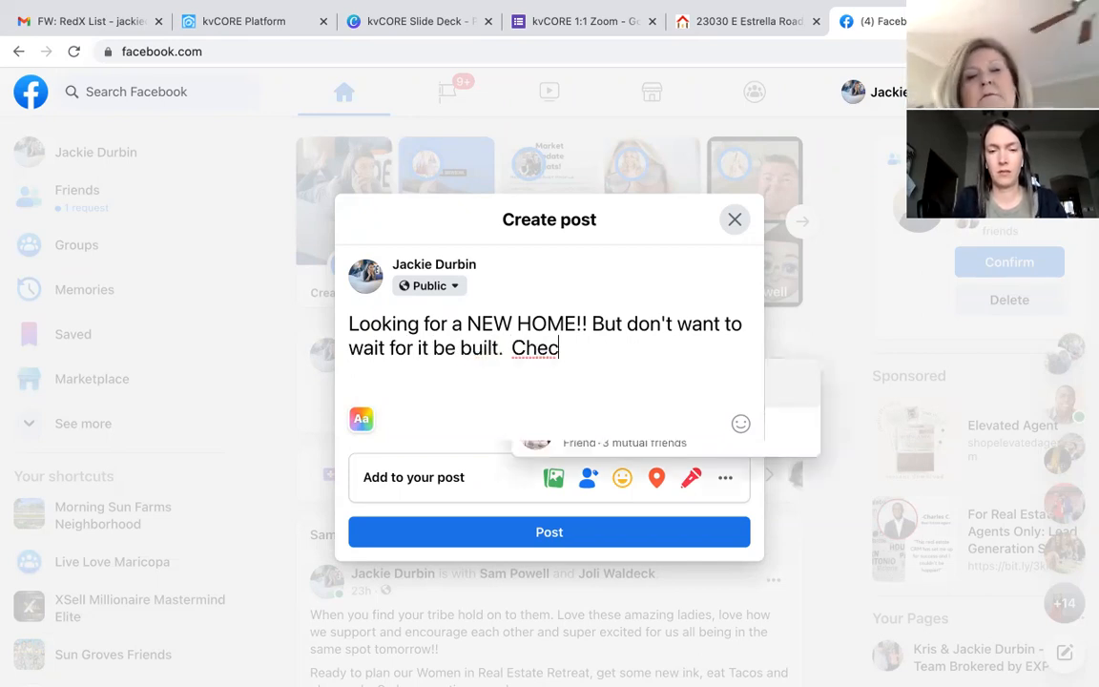
text(k out this model ho)
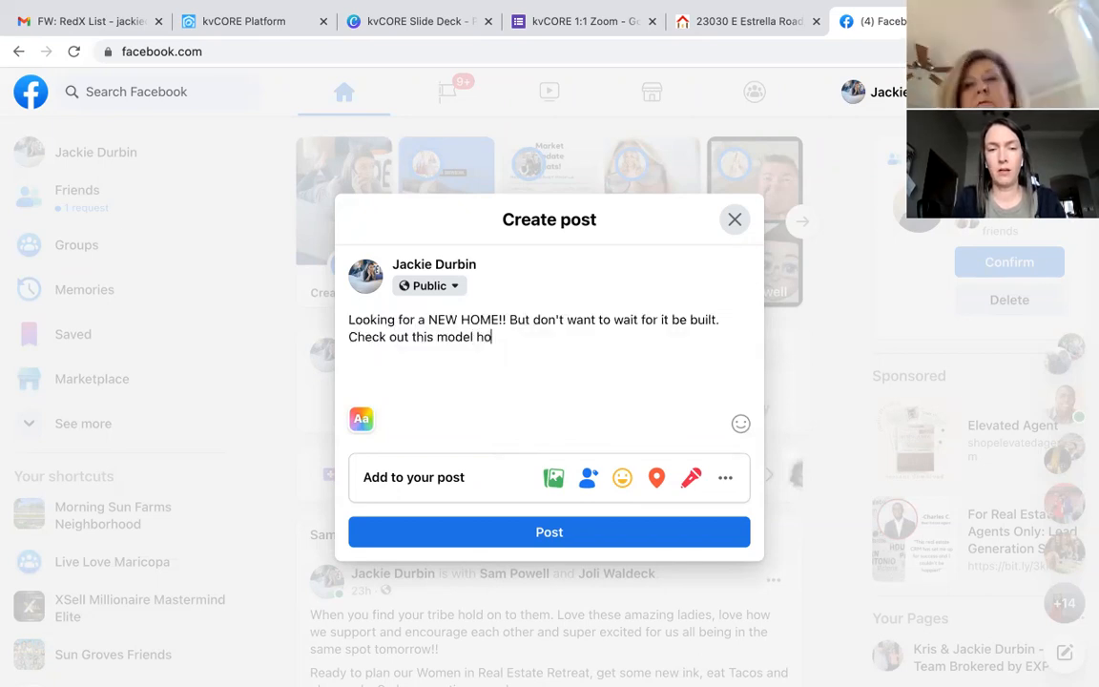
text(me that will be a)
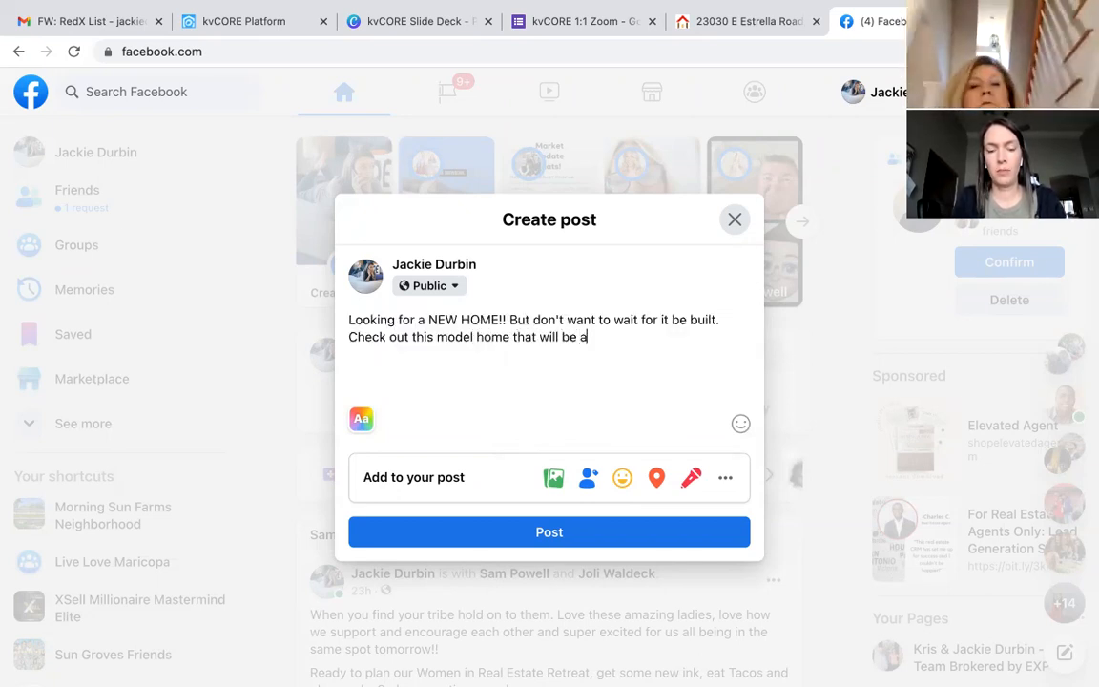
text(vailable for mive)
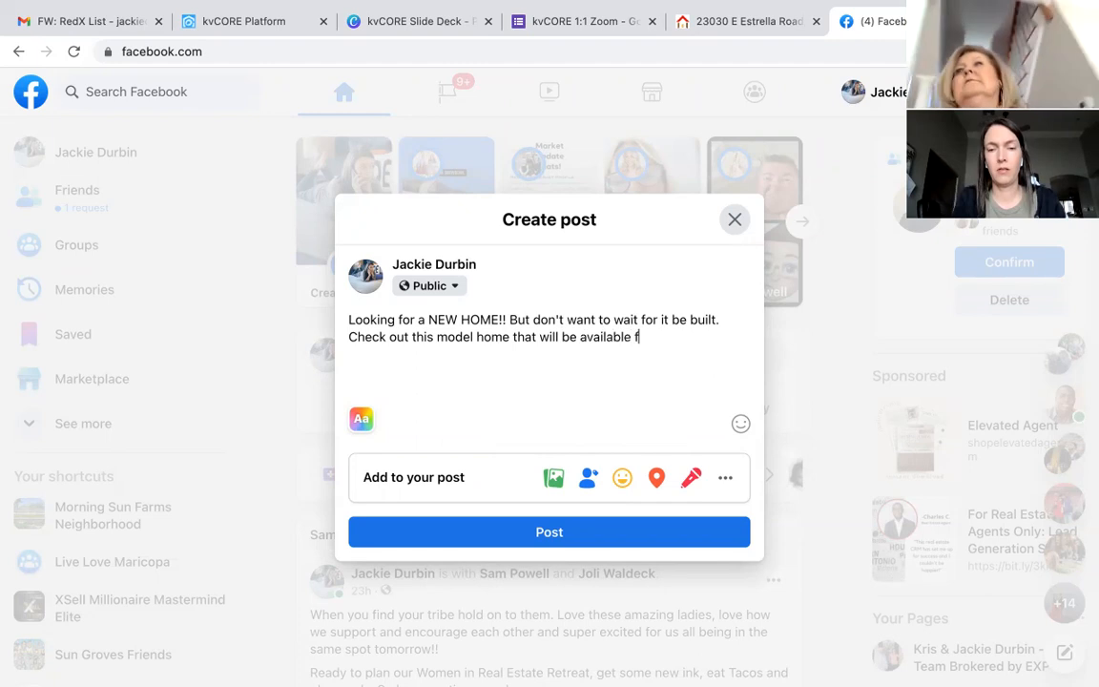
key(BackSpace)
key(BackSpace)
key(BackSpace)
key(BackSpace)
text(ove-in)
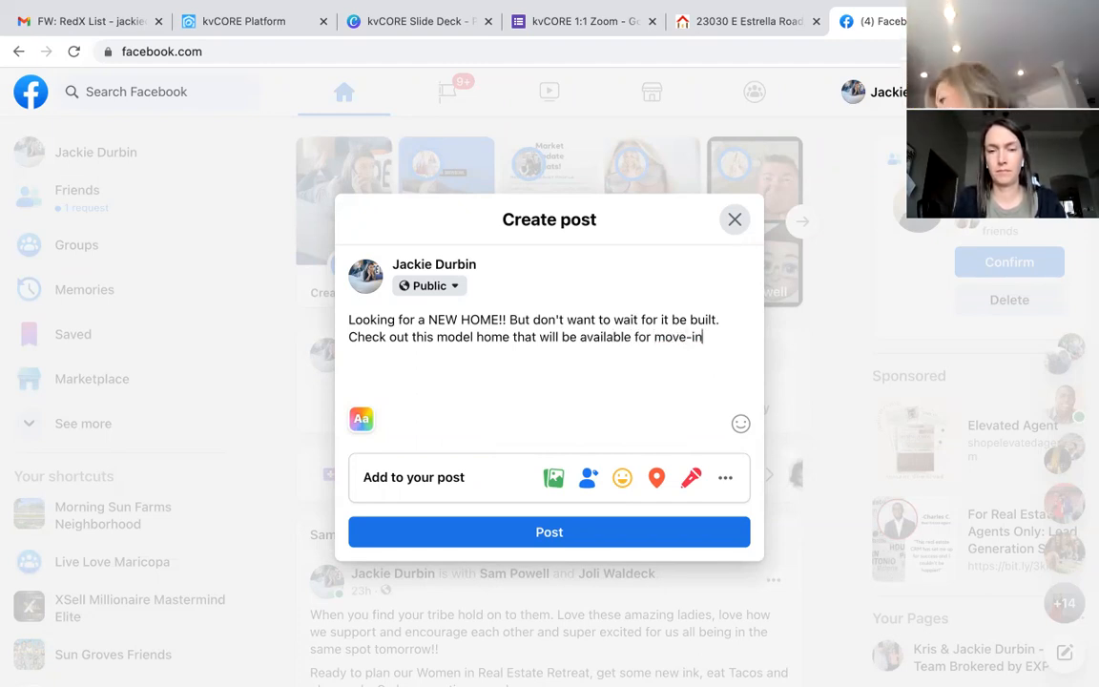
text( May 2022)
Step: Paste the Marketplace listing link on a new line and publish the post
key(Return)
key(Return)
key(ctrl+v)
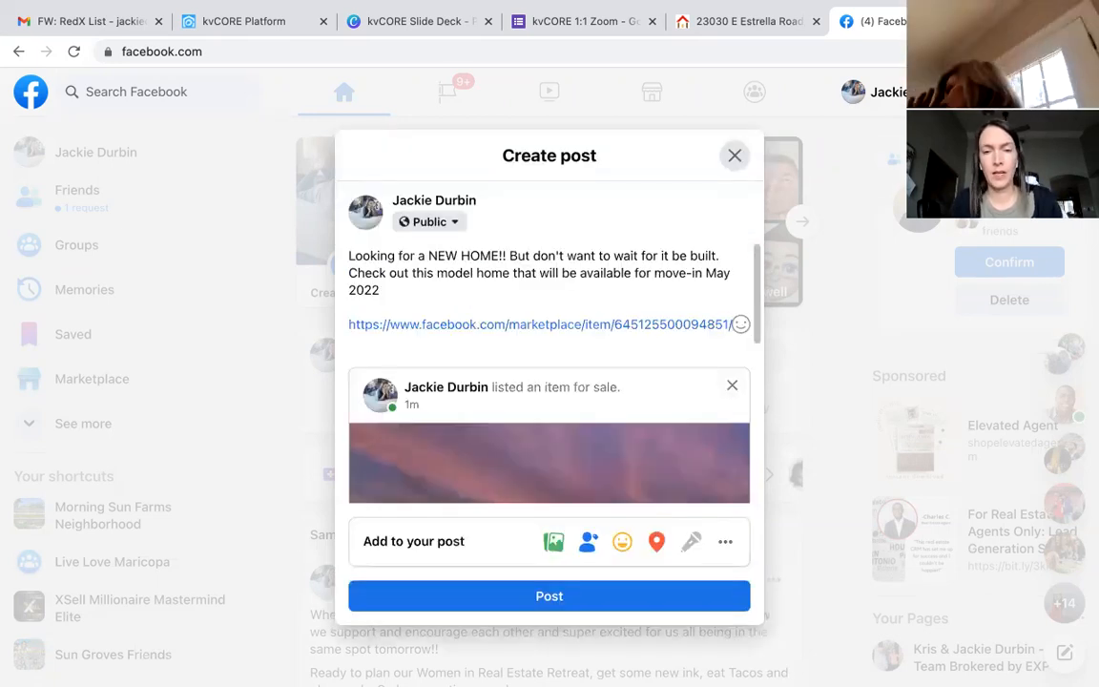
scroll(604, 400, down, 3)
scroll(603, 401, down, 2)
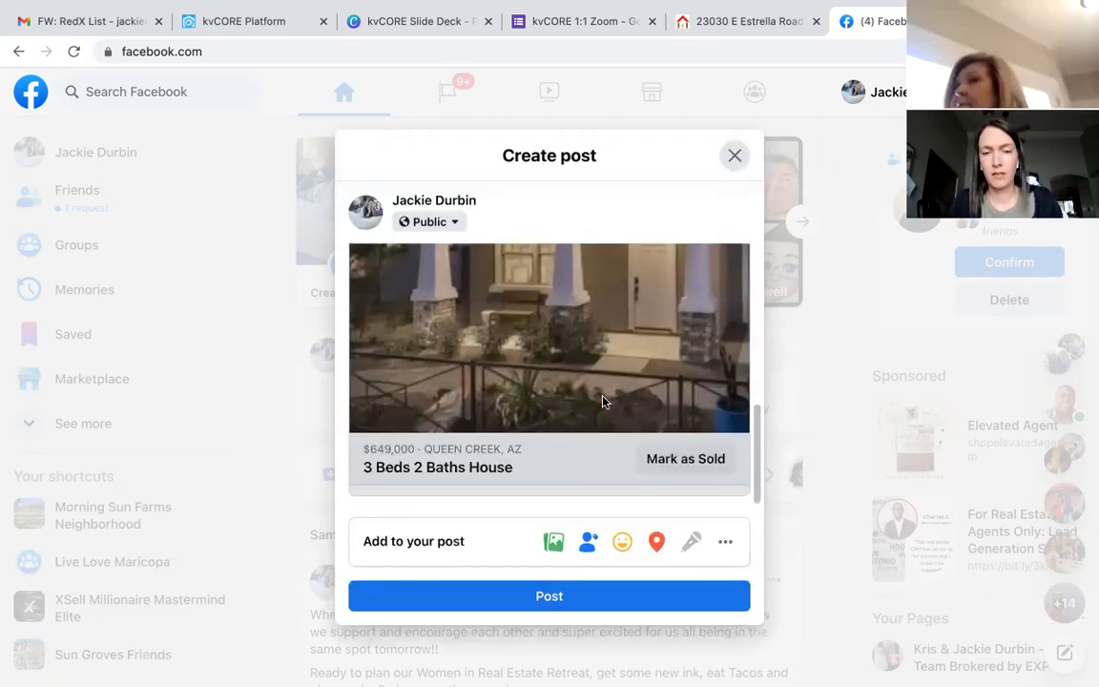
click(551, 599)
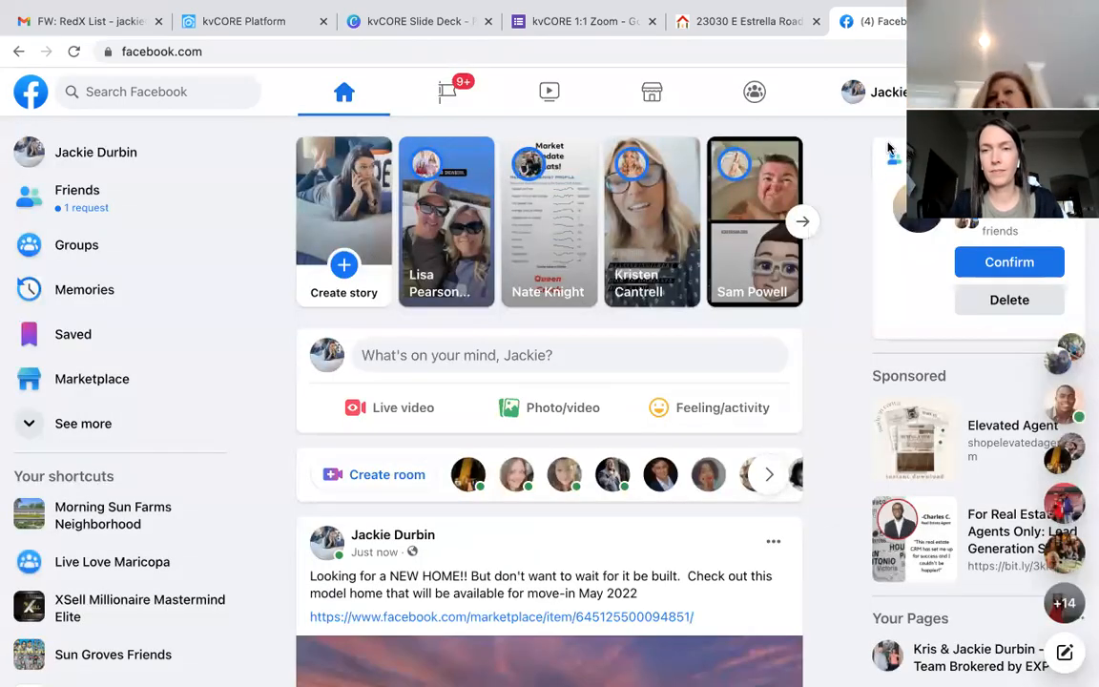
Step: Close Facebook and switch to the kvCORE squeeze page builder tab
click(980, 21)
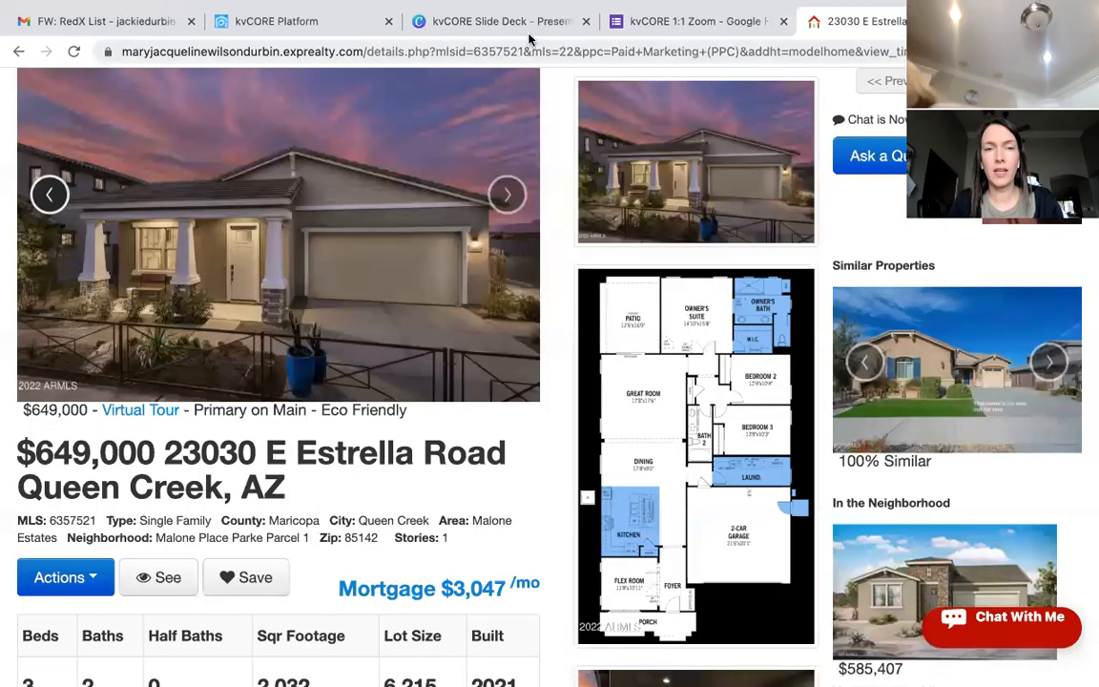
click(531, 30)
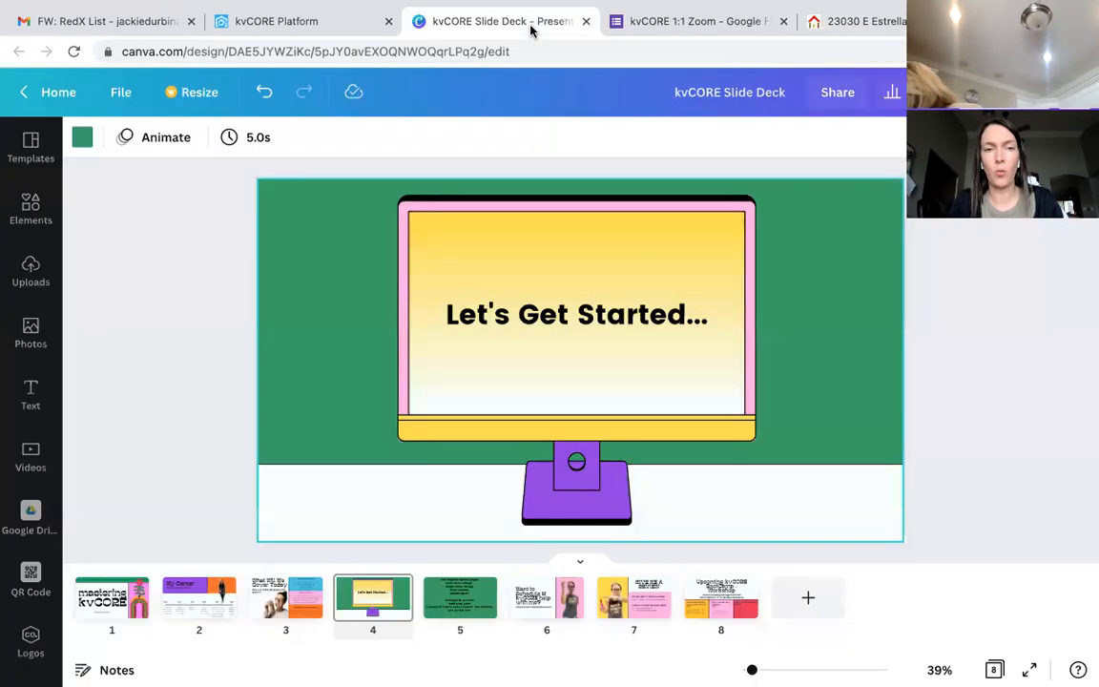
click(340, 27)
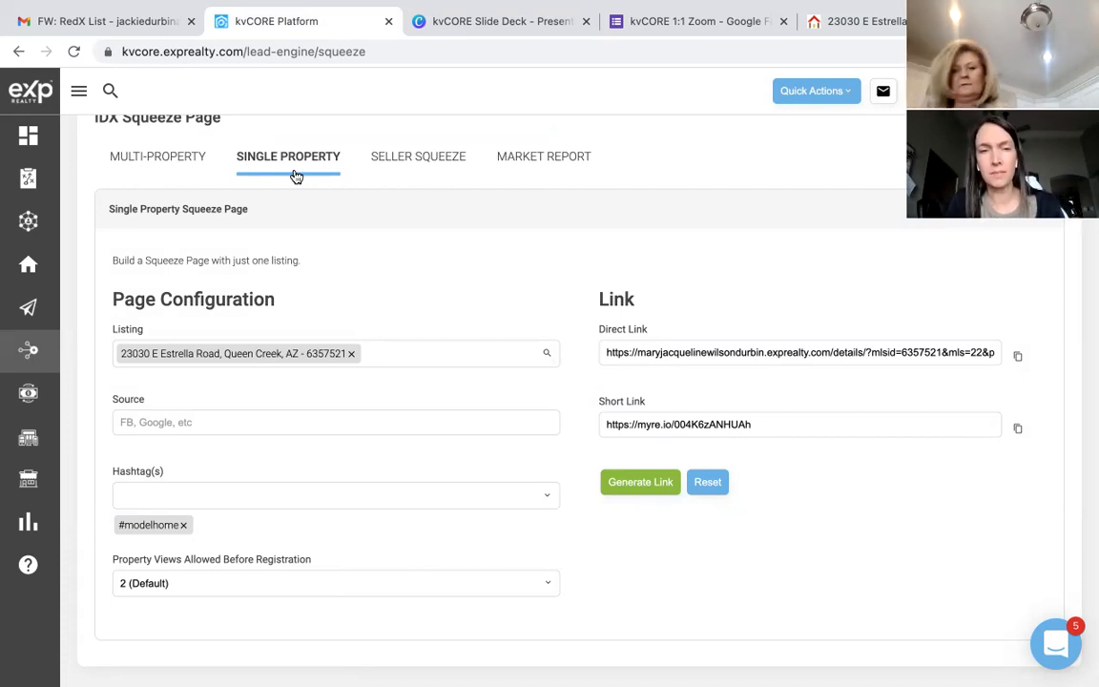
Step: Switch to the SELLER SQUEEZE tab of the IDX Squeeze Page
click(445, 160)
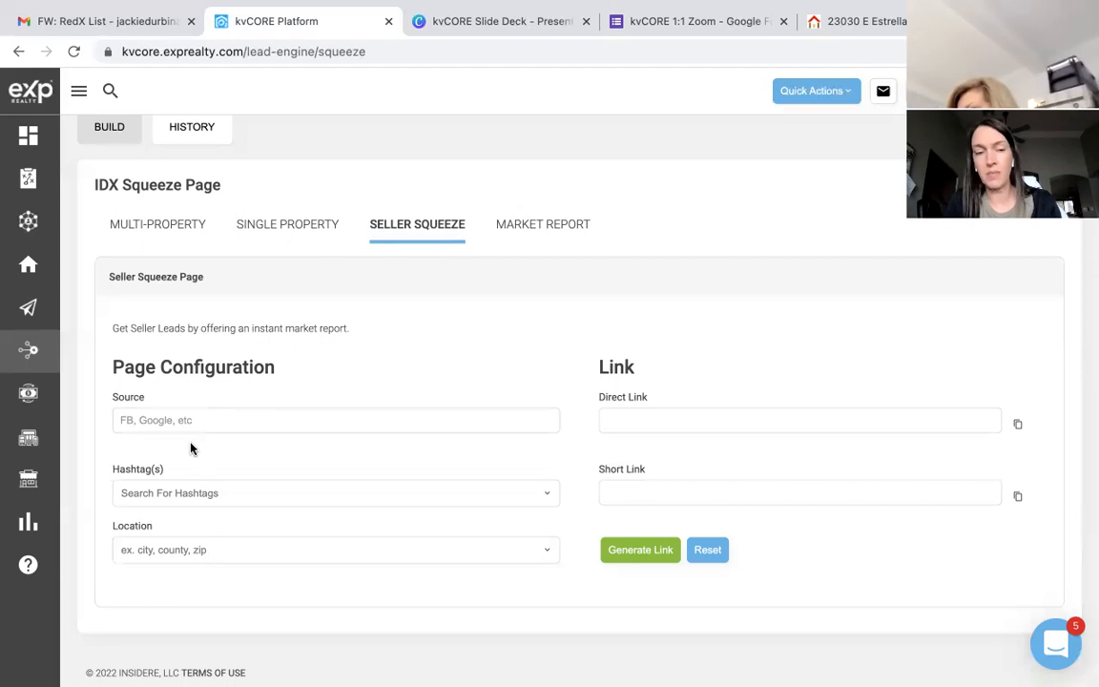
Step: Add the hashtag 'listing' to the Seller Squeeze Page, correcting the initial typo
click(179, 494)
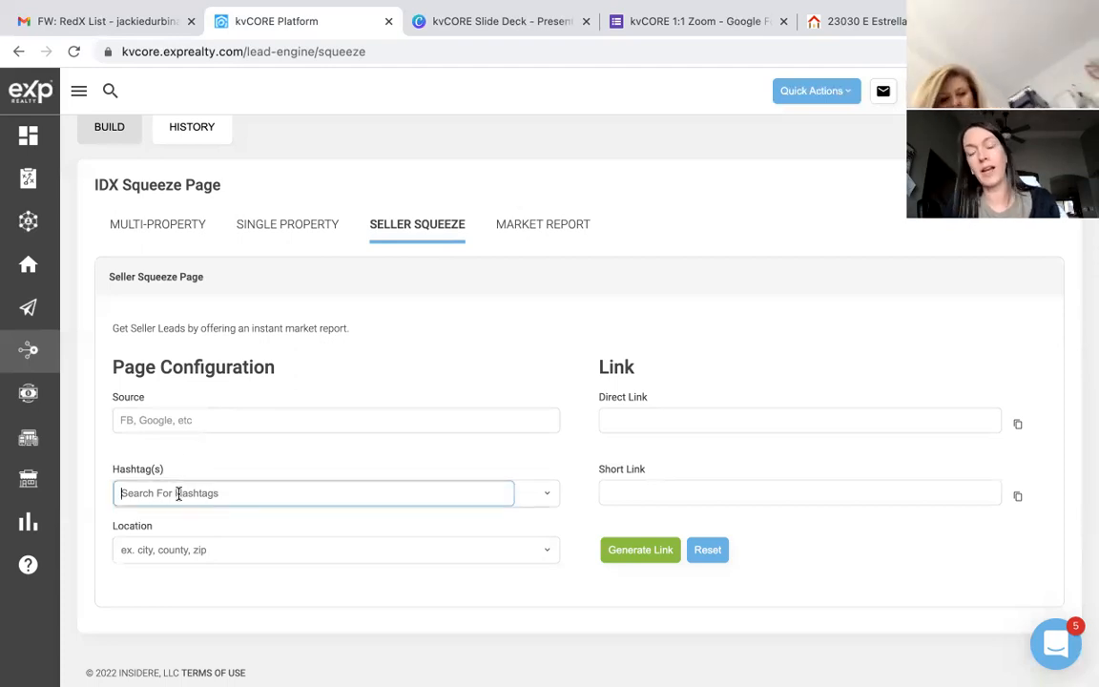
text(#lidtin)
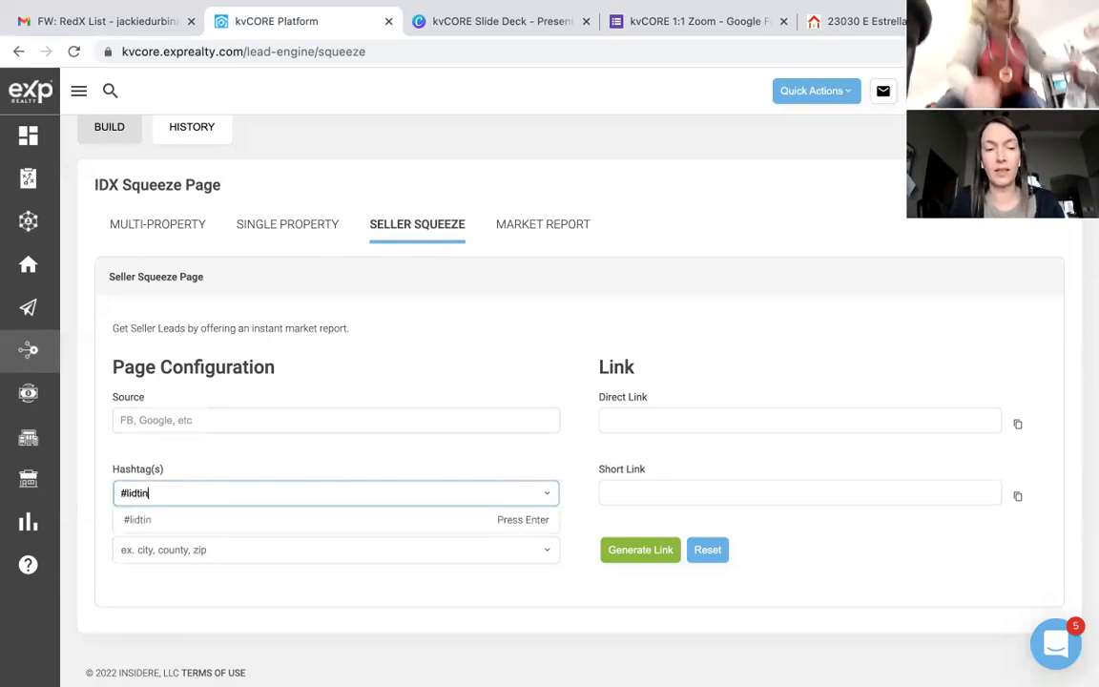
key(BackSpace)
key(BackSpace)
key(BackSpace)
key(BackSpace)
key(BackSpace)
key(BackSpace)
key(BackSpace)
text(listing)
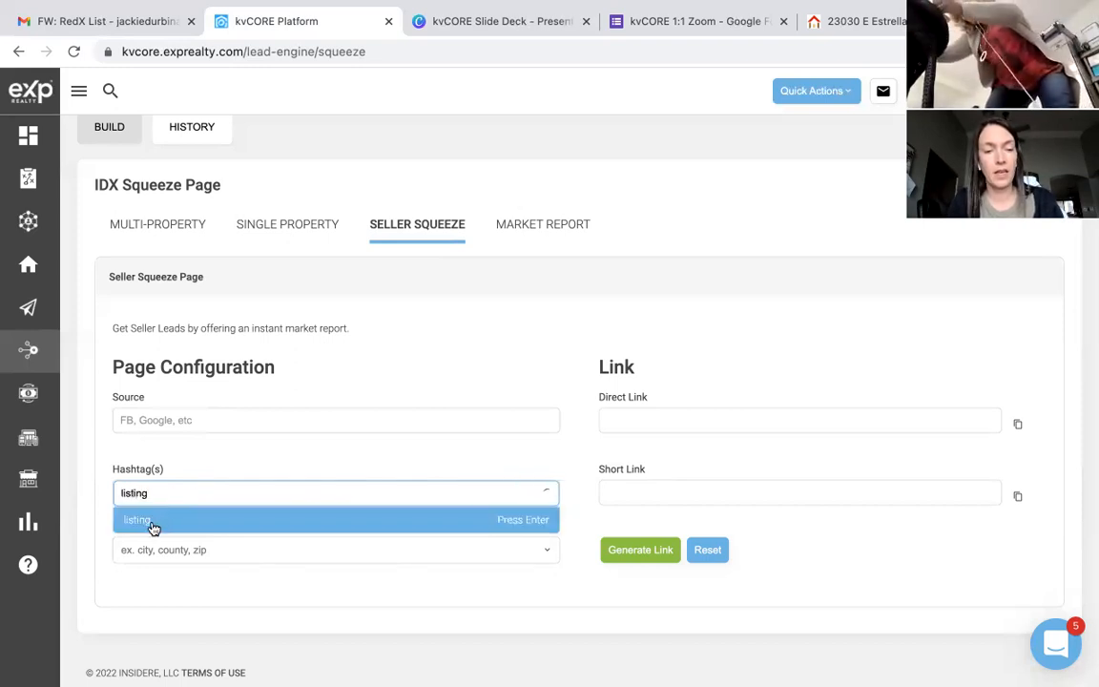
click(149, 523)
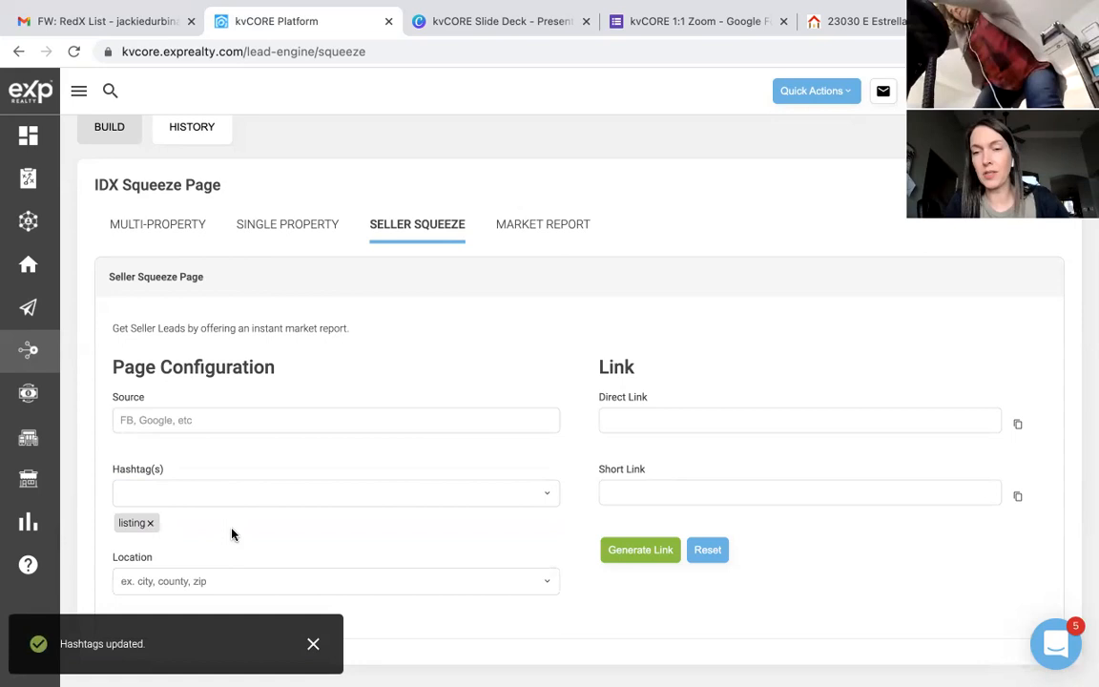
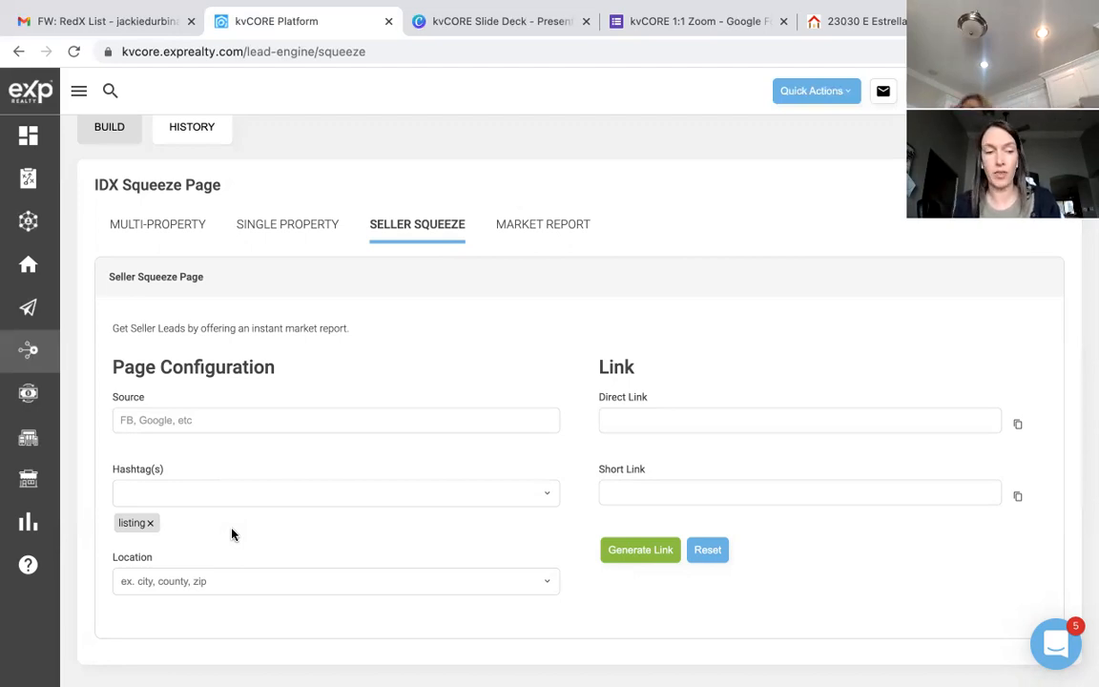
Step: Set the seller squeeze page location to Zip 85142, AZ
click(193, 582)
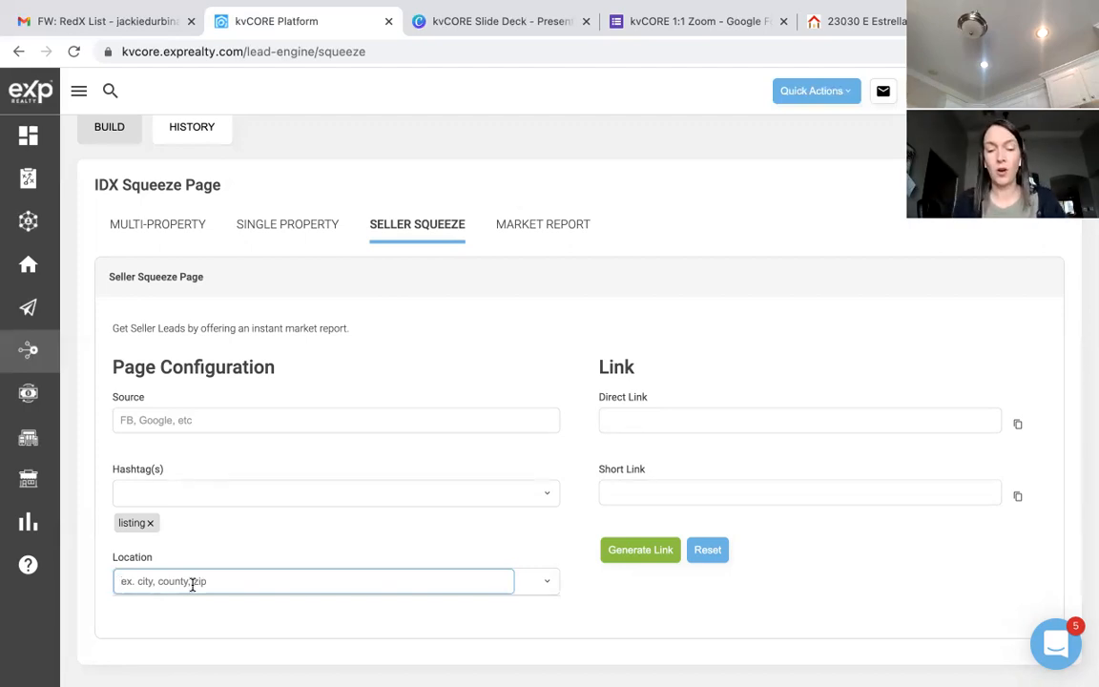
text(8514)
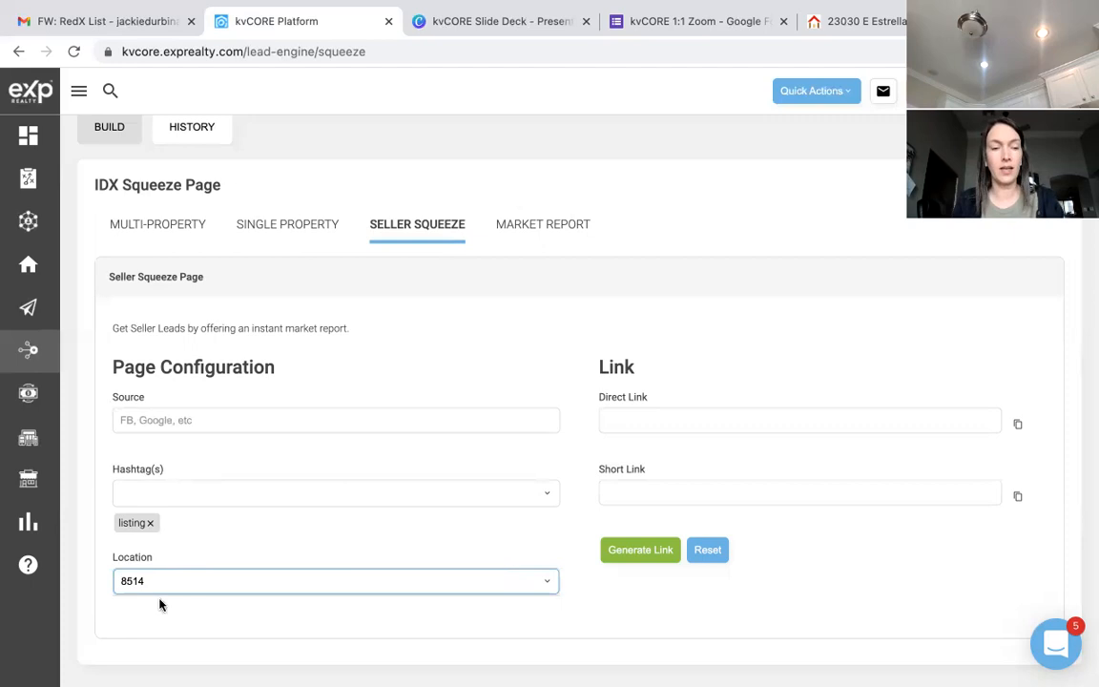
text(2)
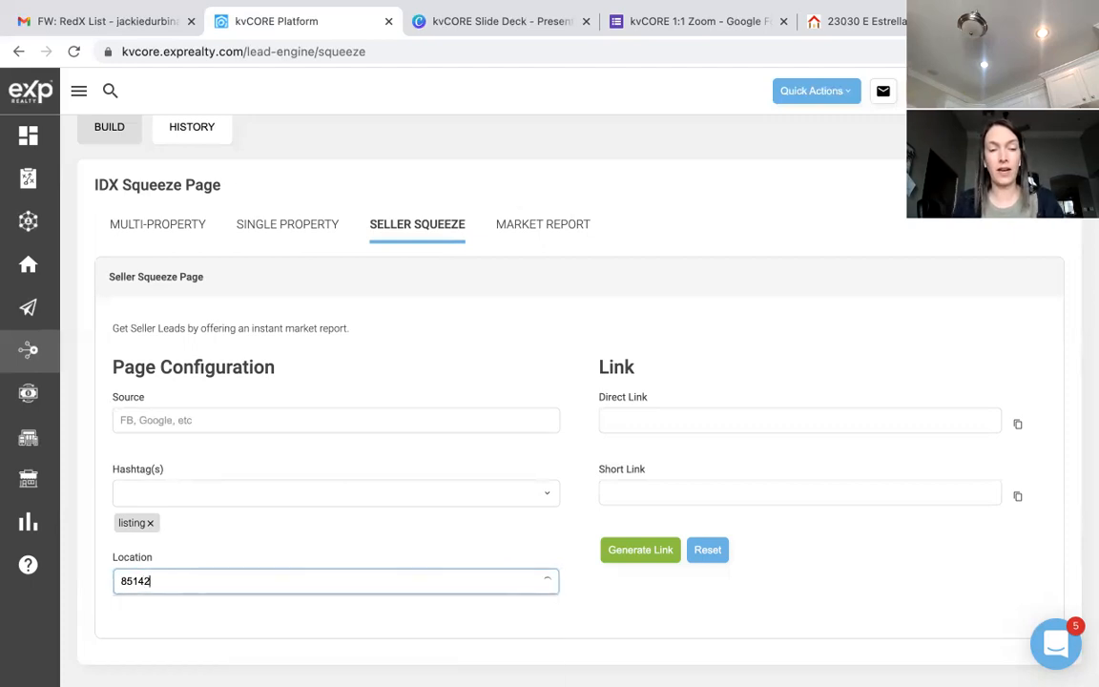
click(171, 609)
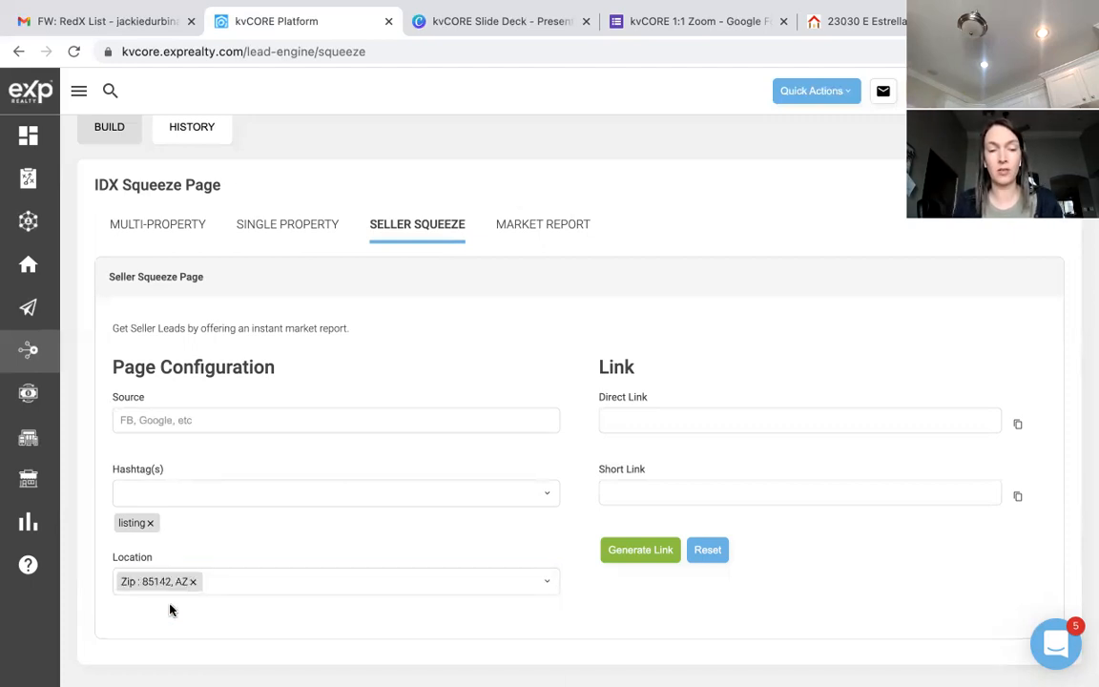
Step: Generate the page's direct and short links and copy the short link
click(656, 553)
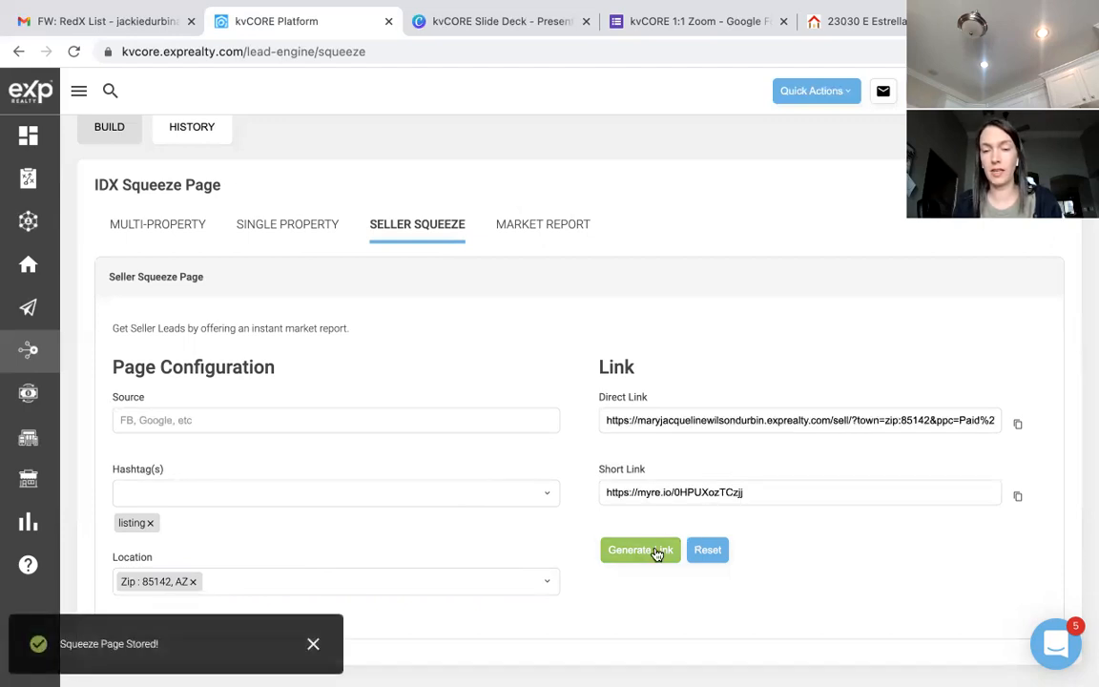
click(1019, 499)
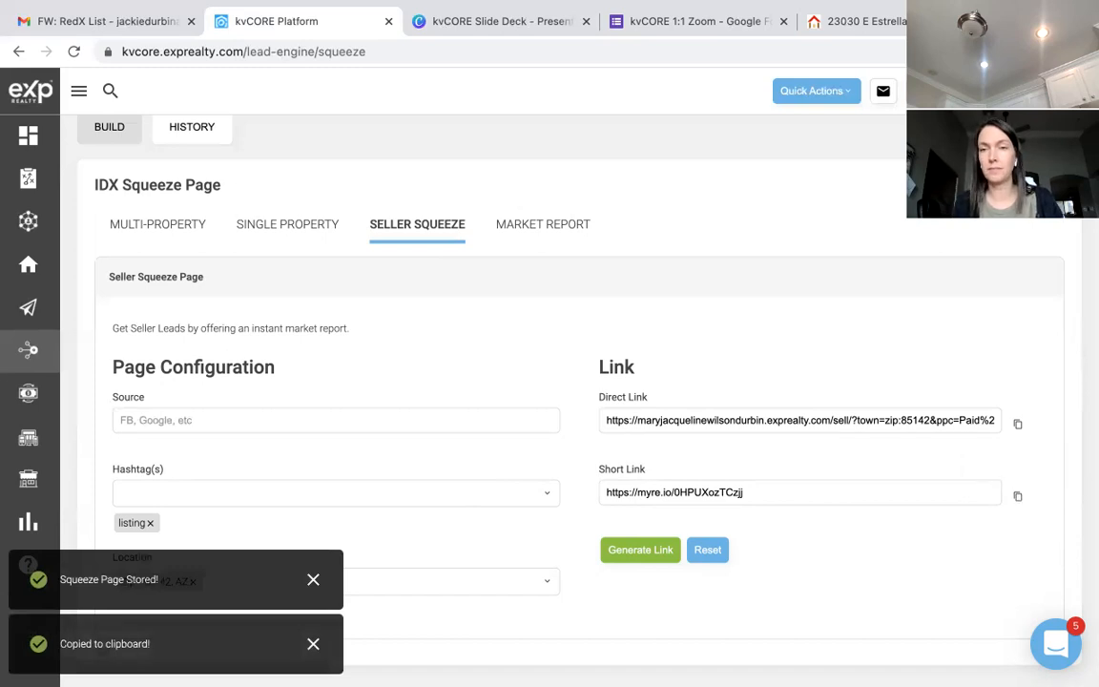
key(ctrl+t)
Step: Load the short link to preview the 85142 seller page with its $821K average price
key(ctrl+v)
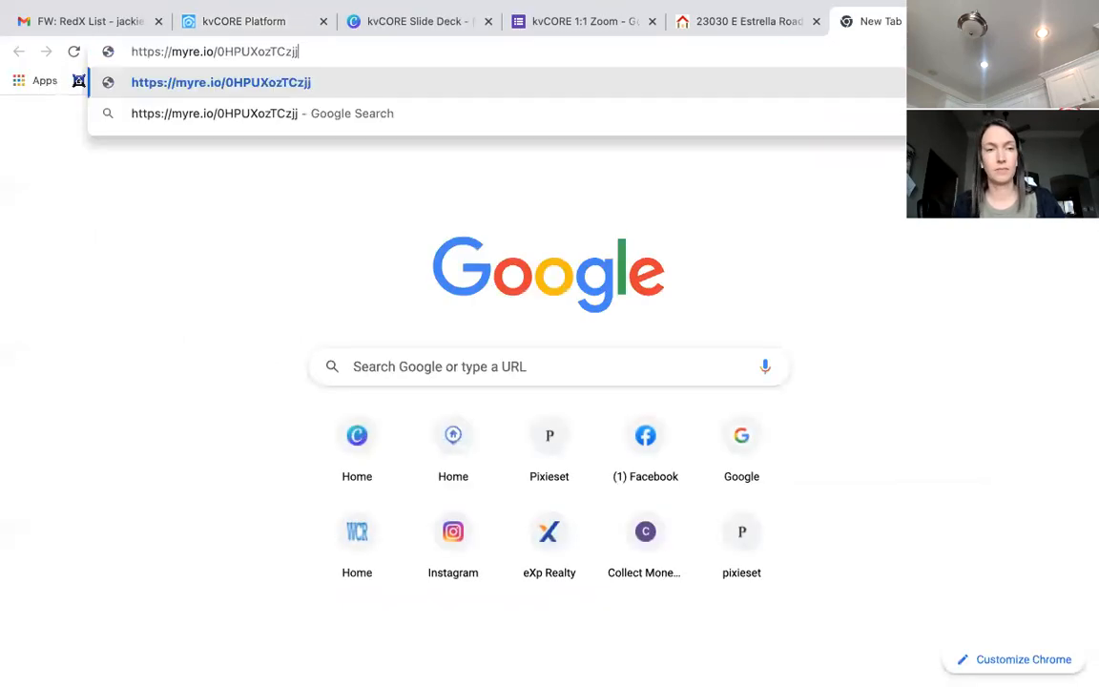
key(Return)
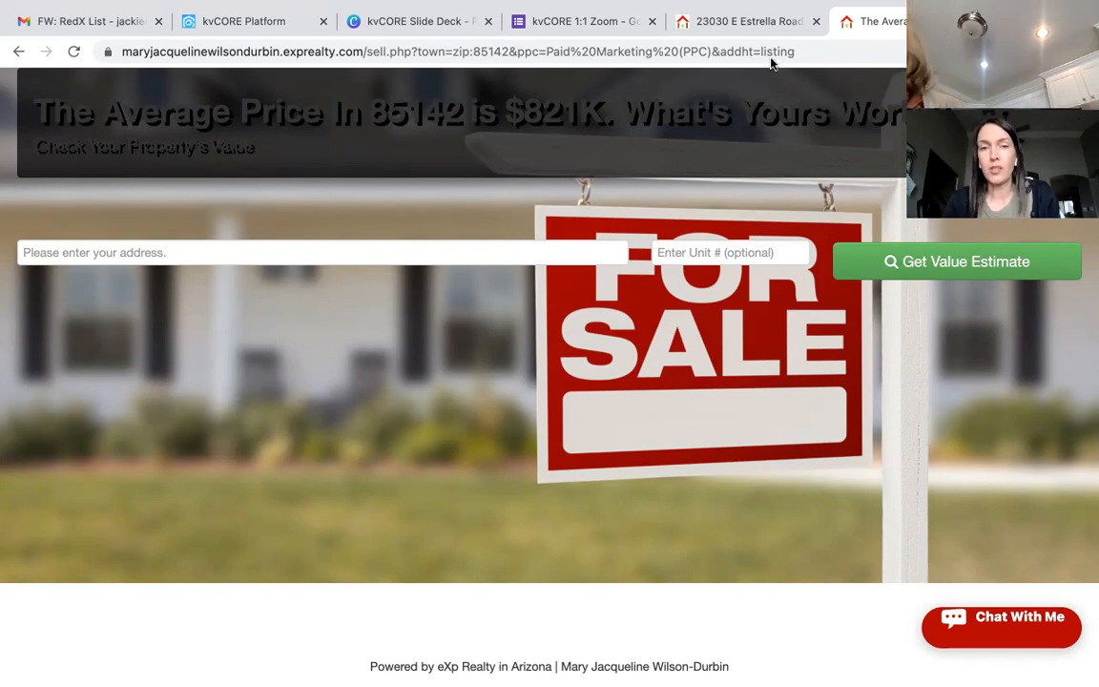
click(1010, 21)
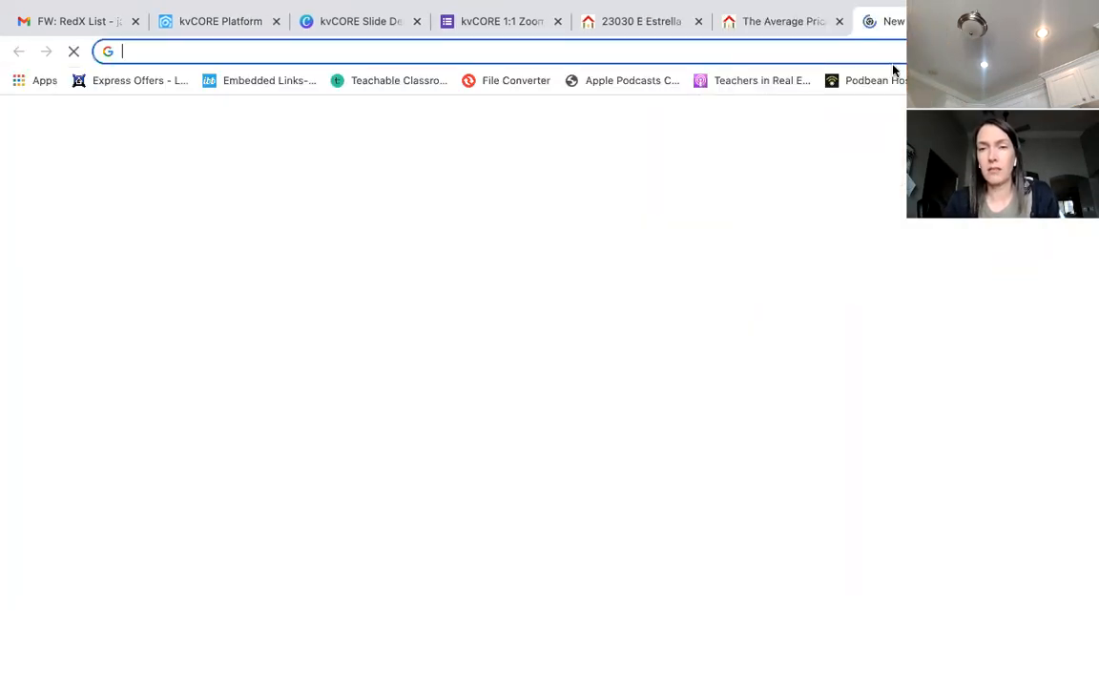
Step: Go to facebook.com and search for the team's business page, filtering the results to posts
click(648, 55)
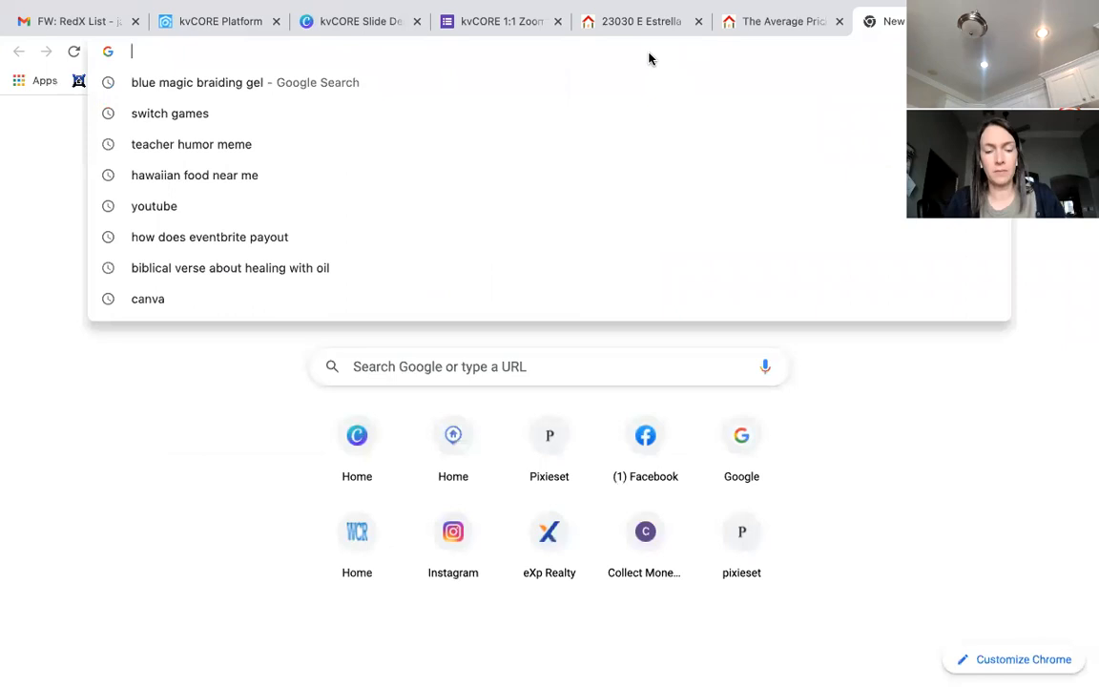
text(facebbok)
key(BackSpace)
key(BackSpace)
key(BackSpace)
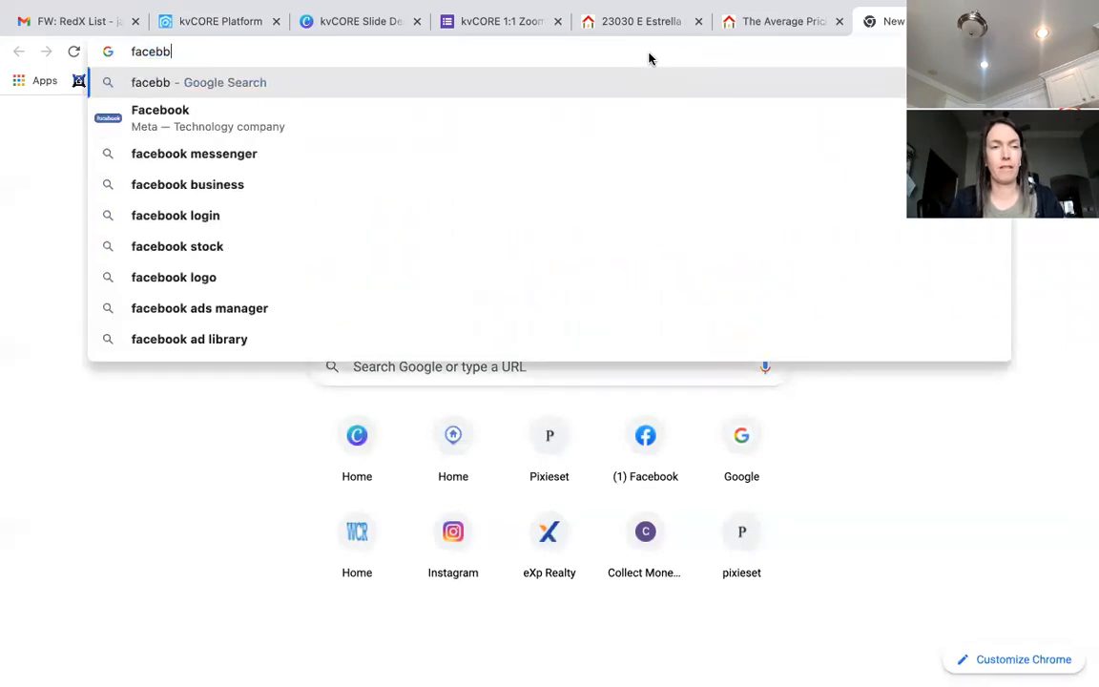
text(ook)
key(Return)
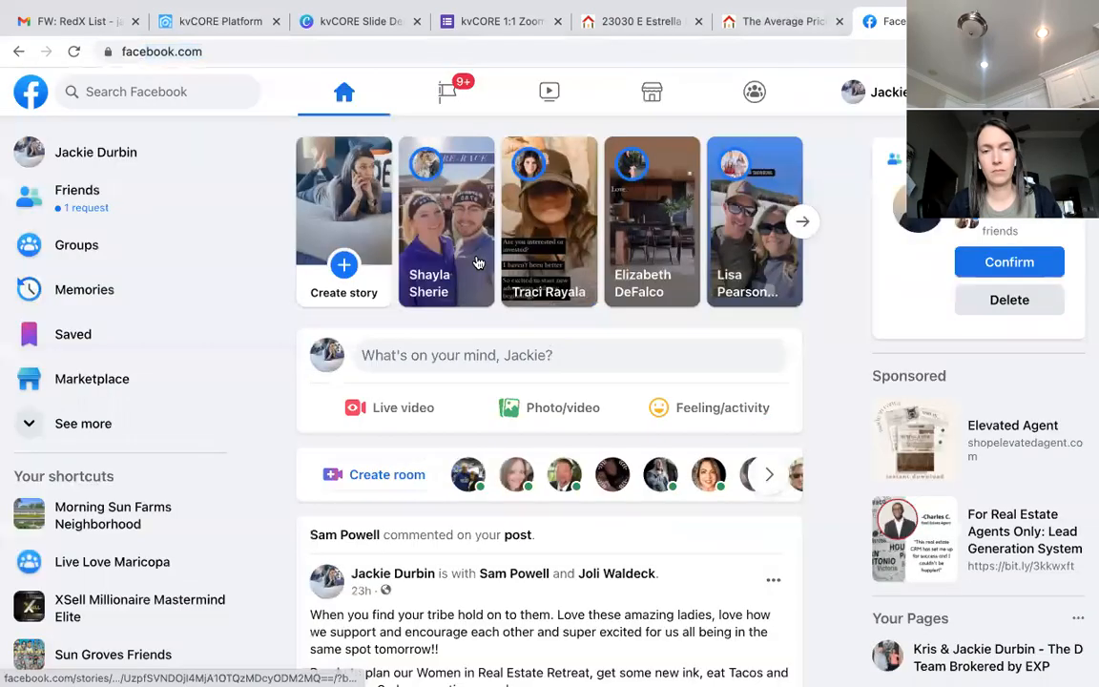
click(187, 88)
text(kris)
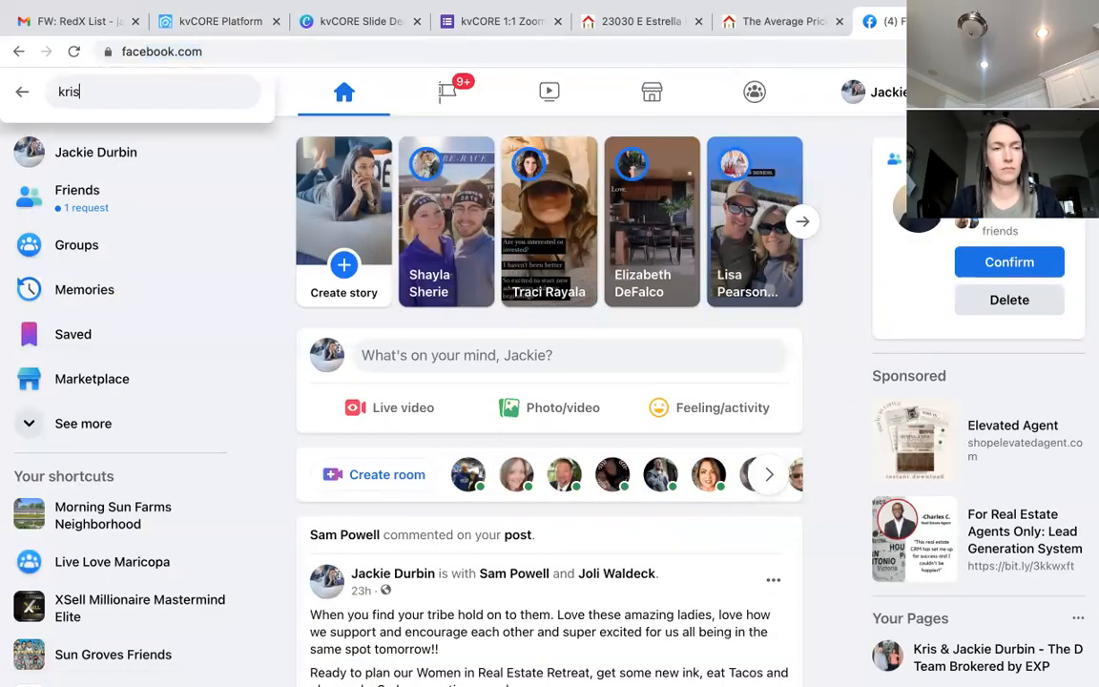
text( &)
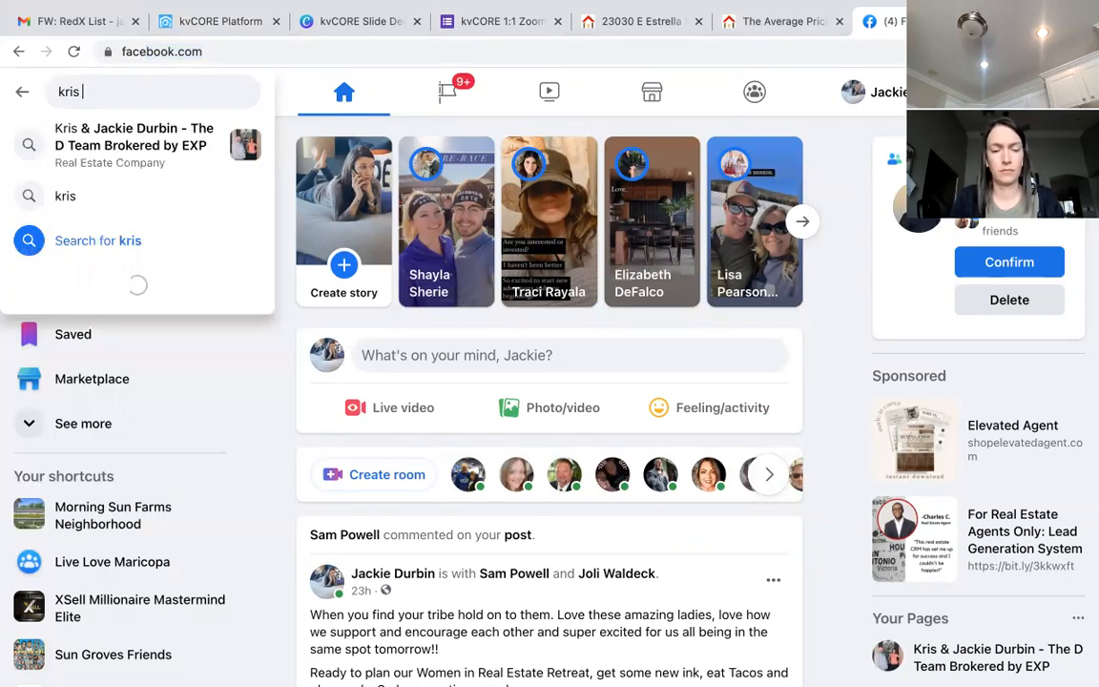
click(160, 143)
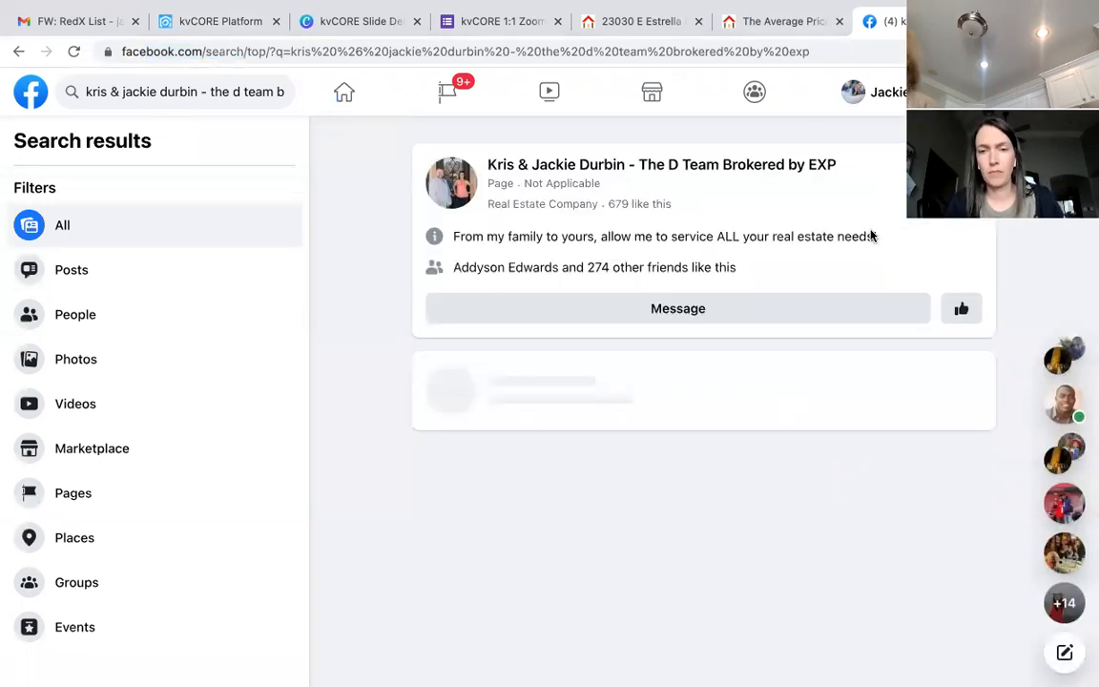
click(67, 273)
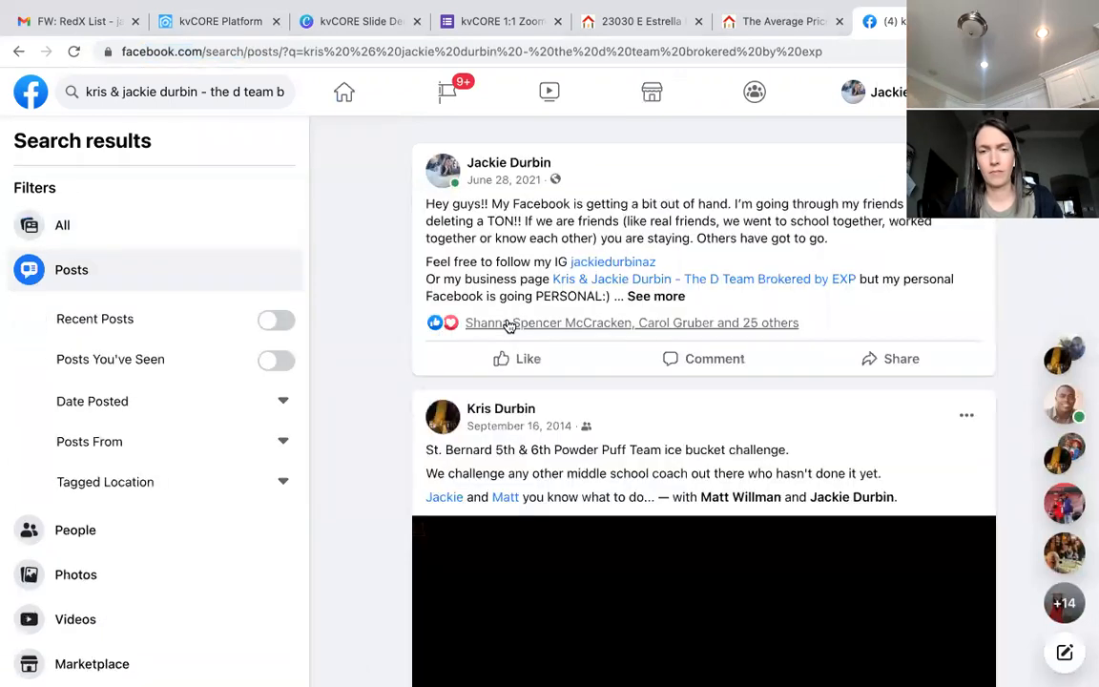
Step: Return to the Facebook home feed and expand the full list of sections
mouse_move(511, 326)
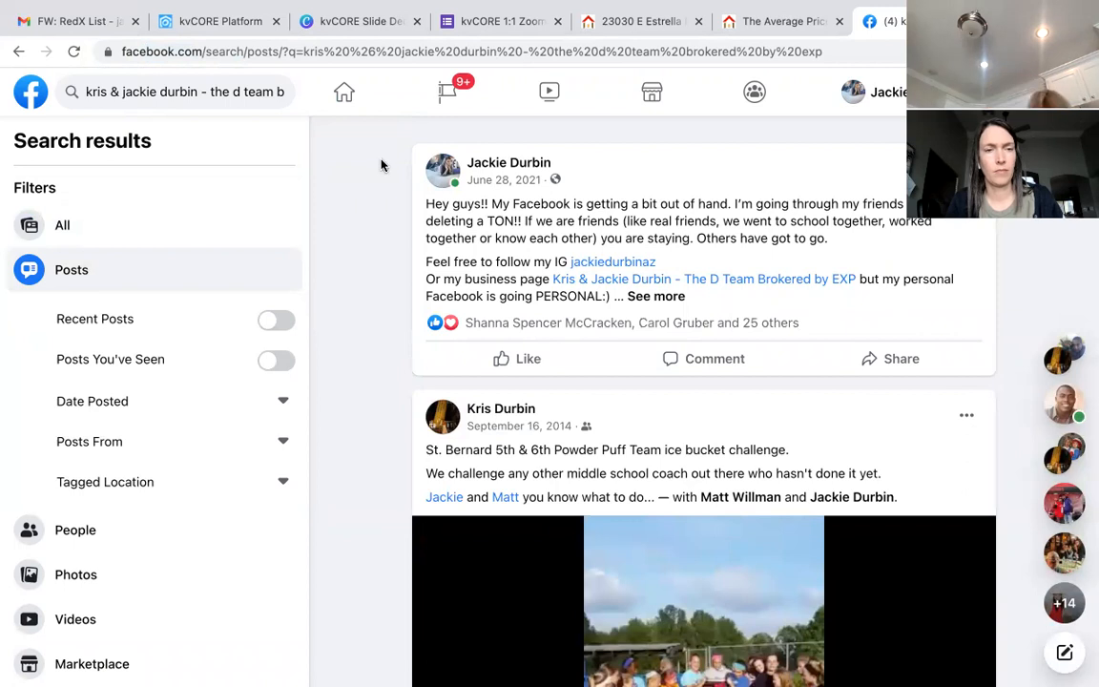
click(349, 91)
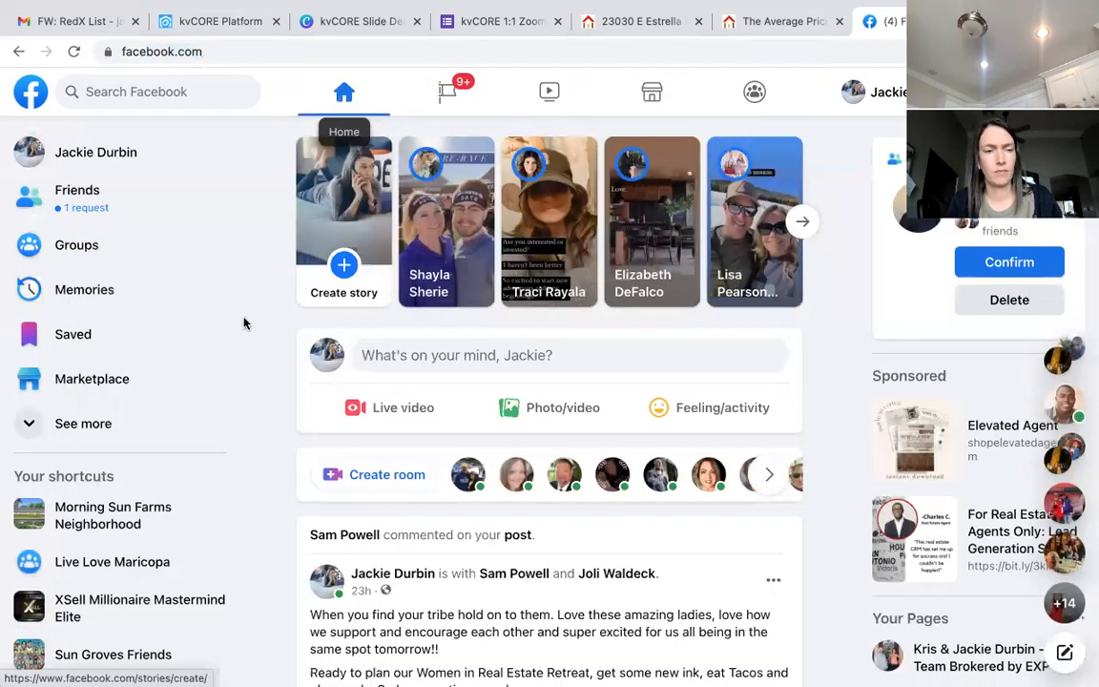
click(106, 426)
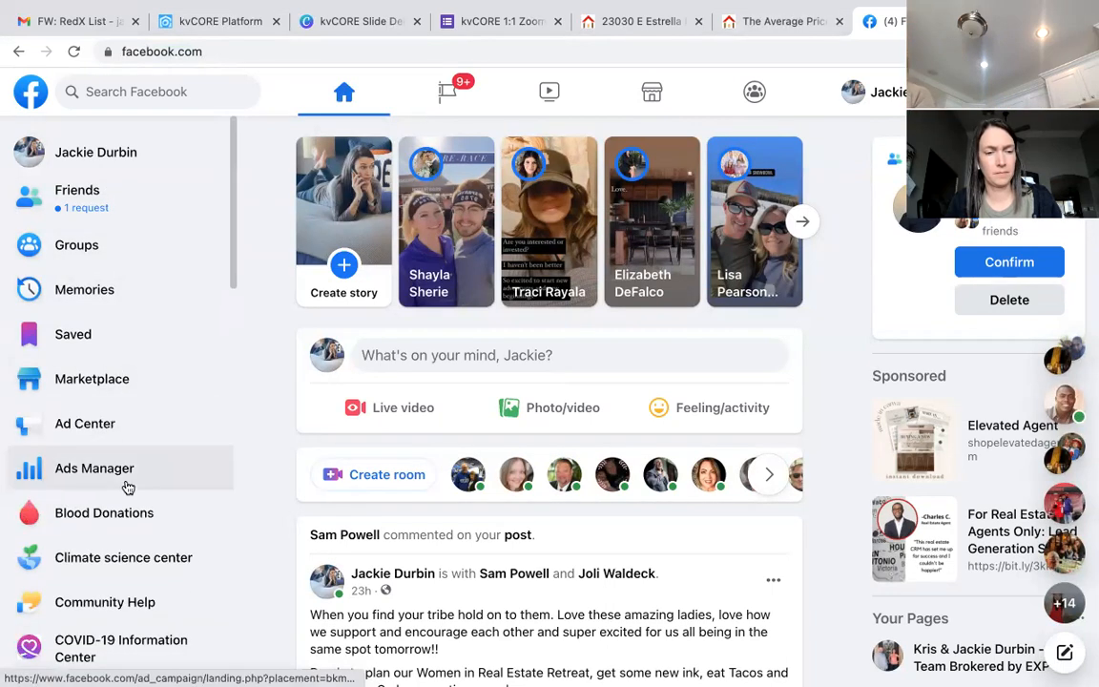
scroll(128, 486, down, 5)
scroll(128, 489, down, 10)
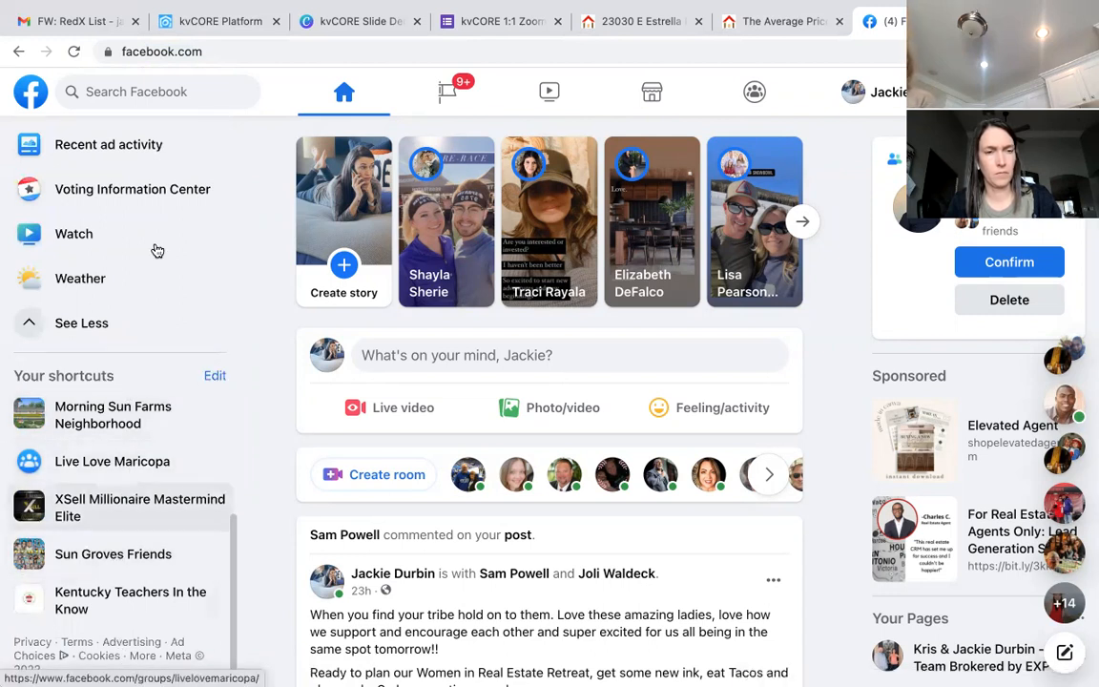
scroll(156, 249, up, 3)
scroll(156, 249, up, 5)
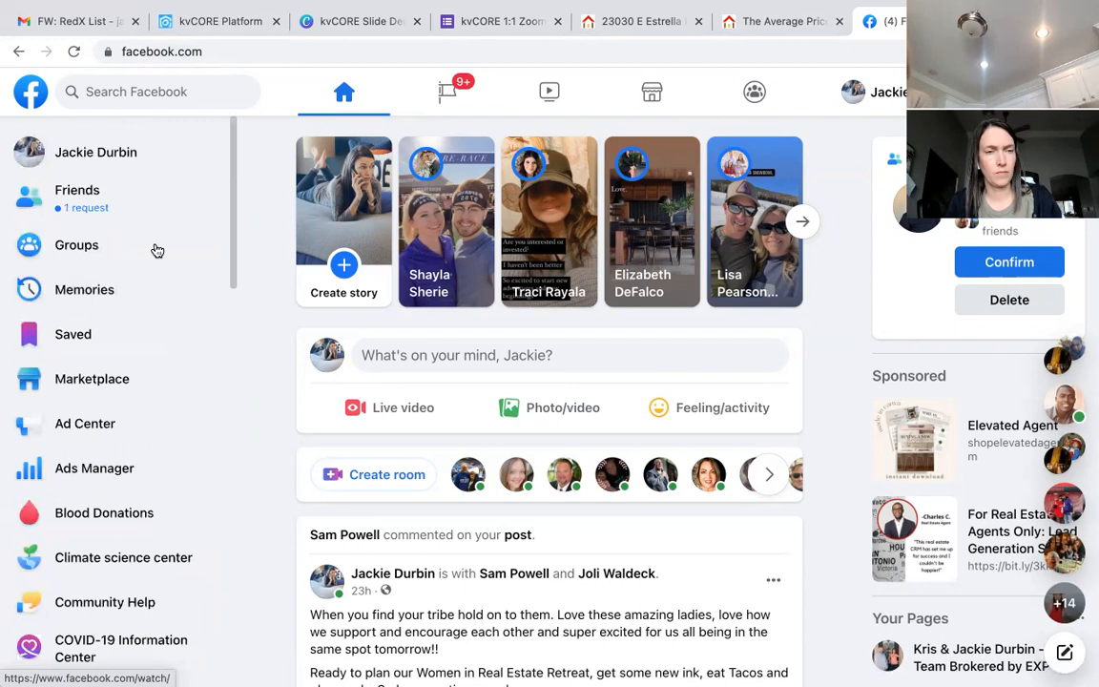
Step: Go to your profile page and start a new post there
click(123, 155)
click(493, 351)
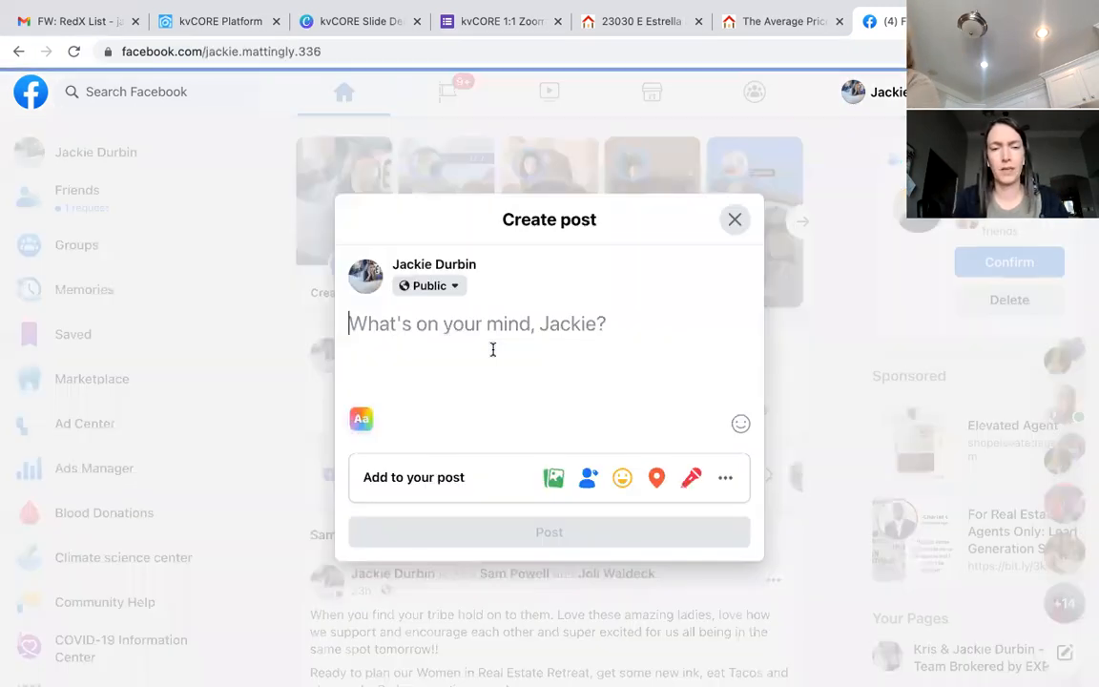
key(Escape)
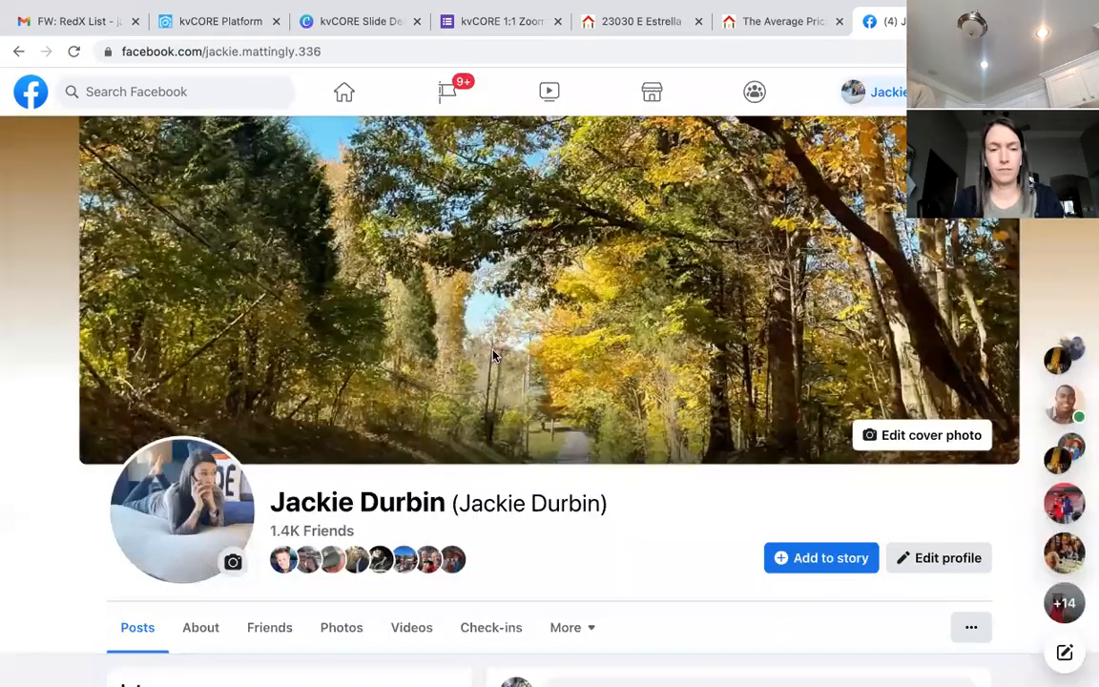
scroll(493, 355, down, 5)
scroll(524, 198, up, 1)
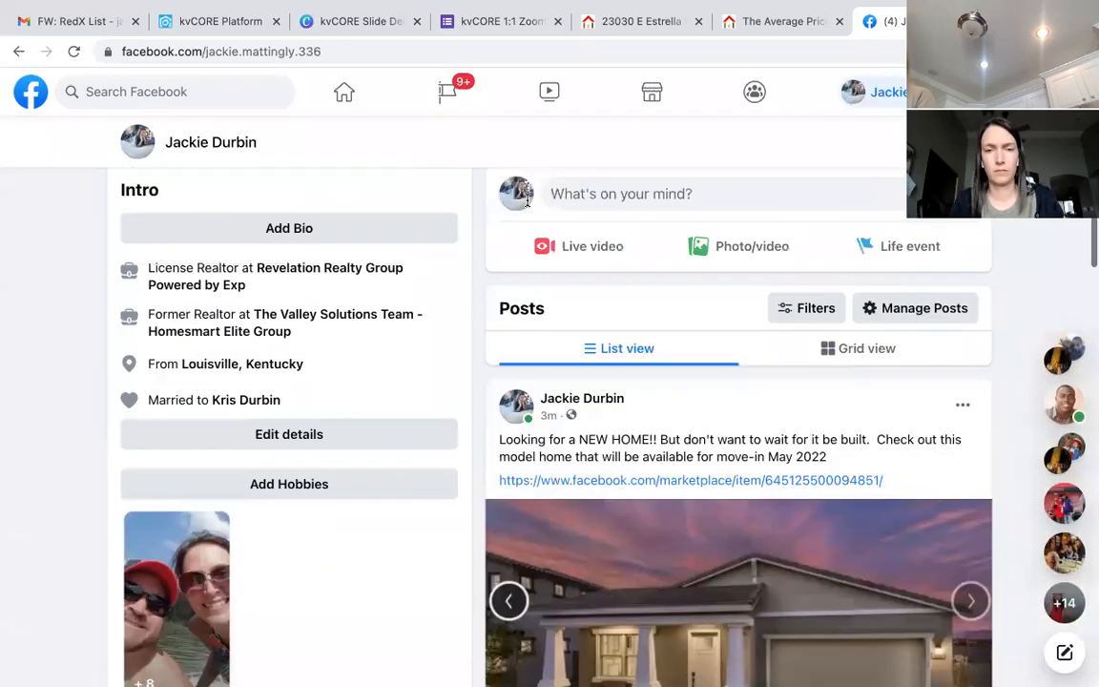
click(609, 252)
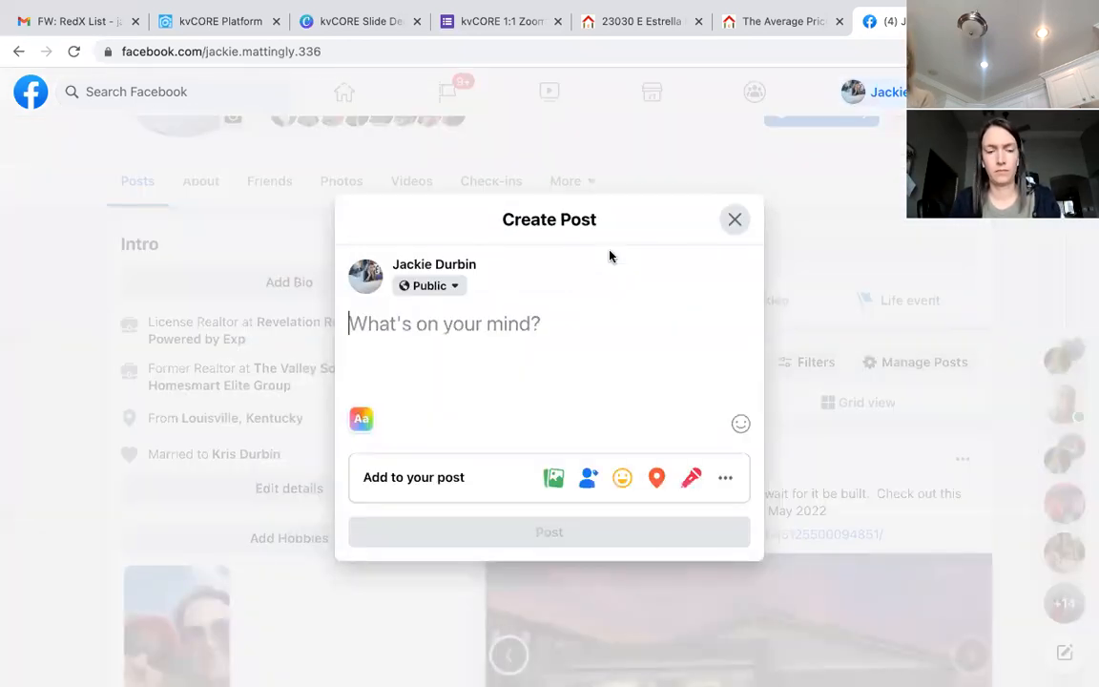
Step: Write the post about Queen Creek, AZ home values over $800k, ending 'how does you home measure up?'
text(Quwewn)
key(BackSpace)
key(BackSpace)
key(BackSpace)
key(BackSpace)
text(een Crreek)
key(BackSpace)
key(BackSpace)
key(BackSpace)
key(BackSpace)
text(eek, )
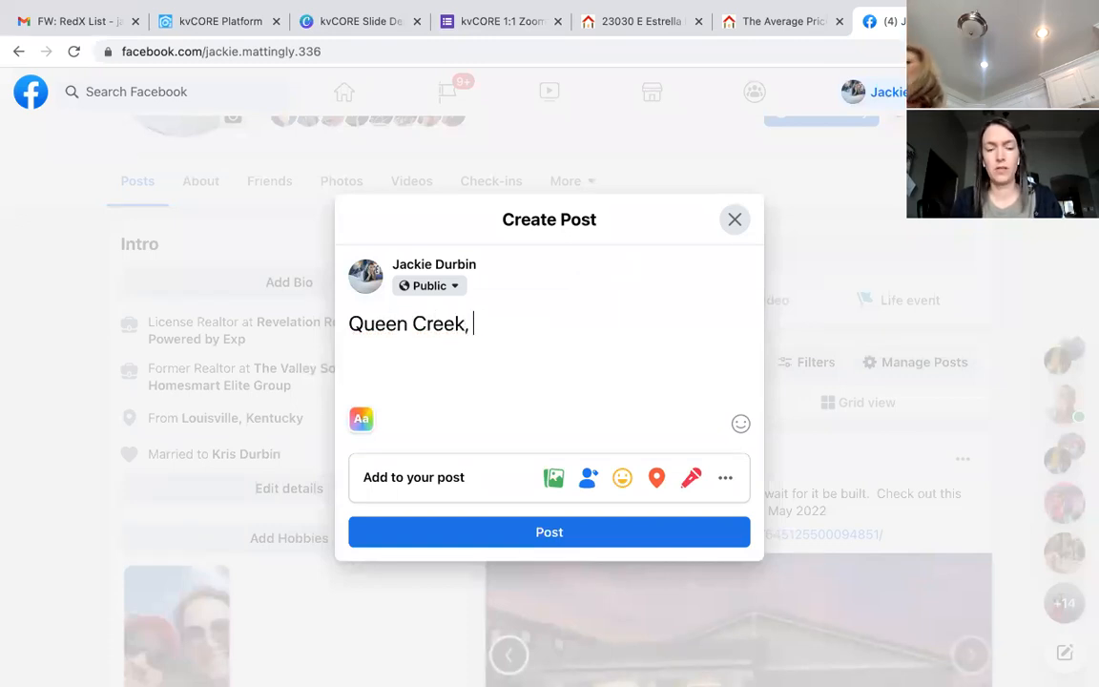
text(AZ is a highl)
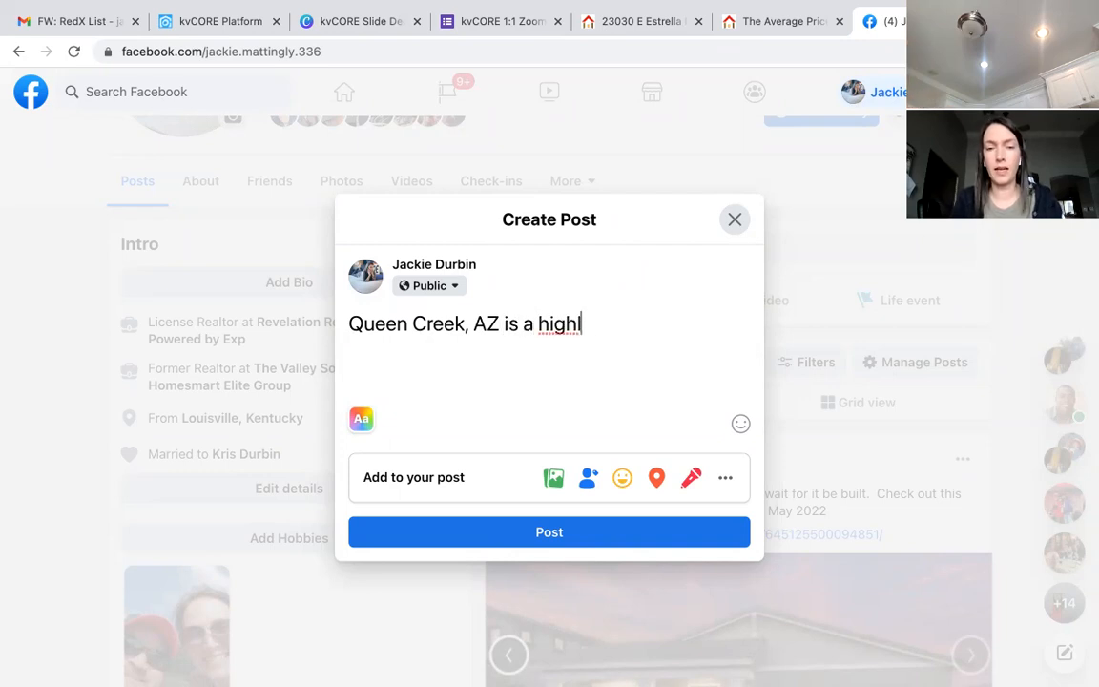
text(y desireable a)
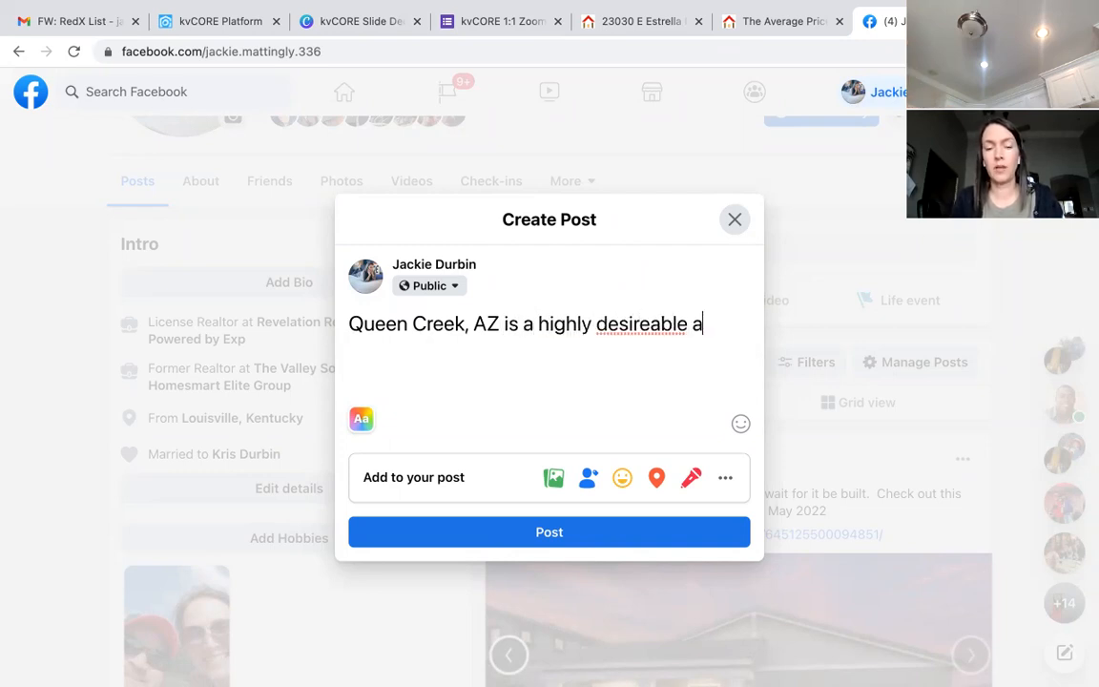
text(rea. They ahe)
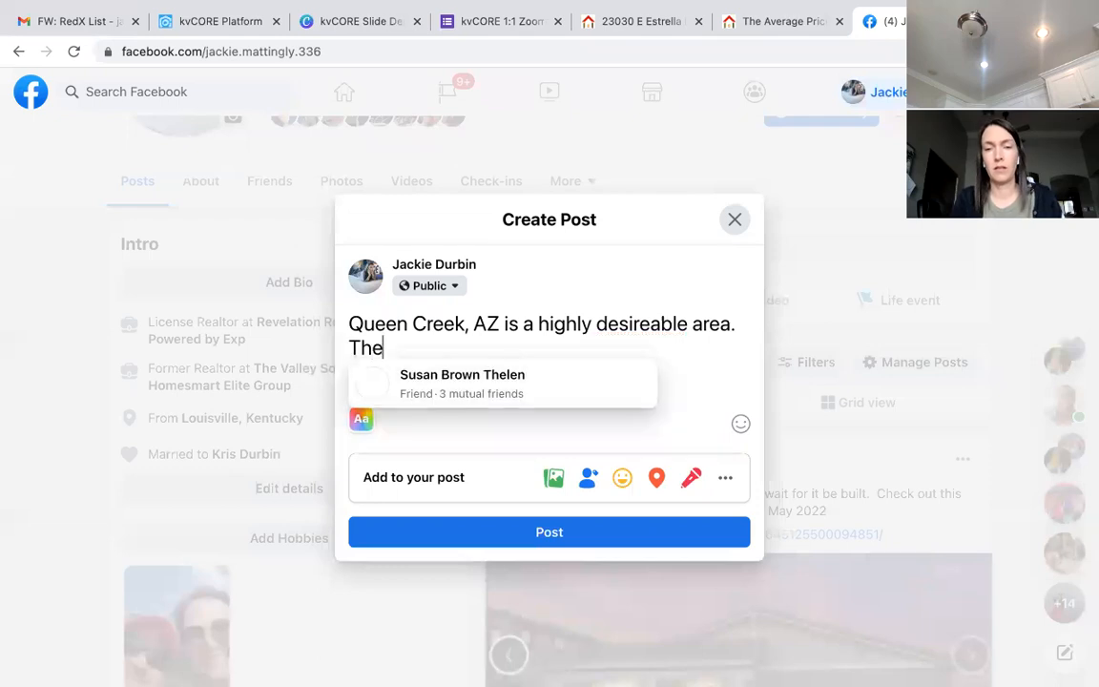
key(BackSpace)
key(BackSpace)
key(BackSpace)
text(have)
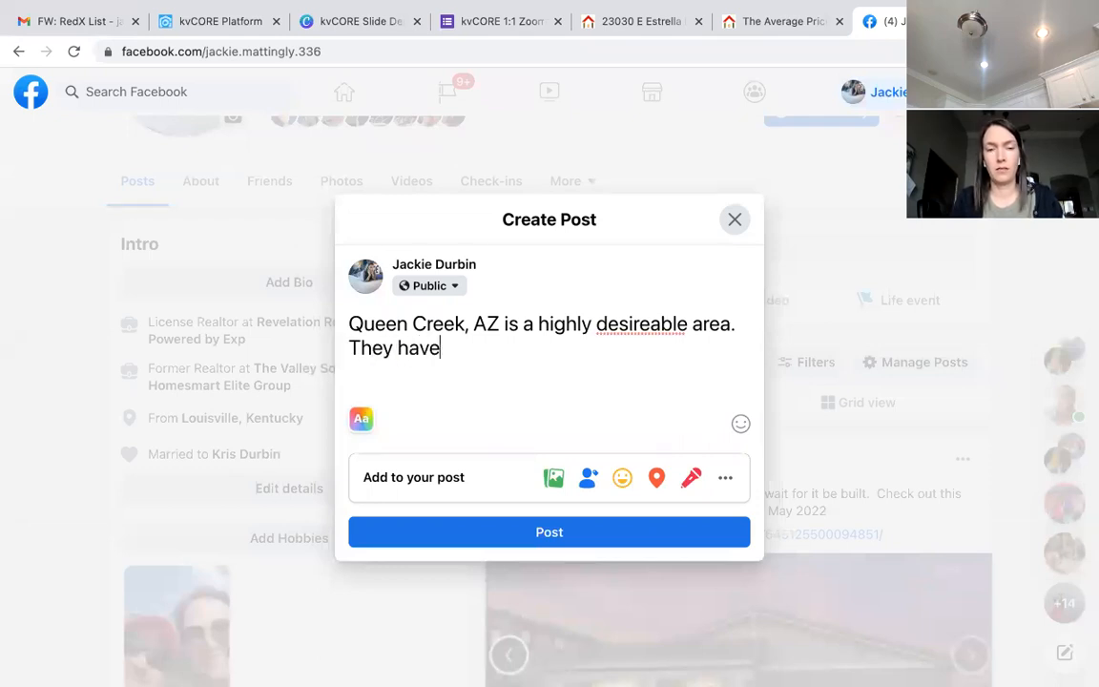
key(BackSpace)
key(BackSpace)
key(BackSpace)
key(BackSpace)
key(BackSpace)
key(BackSpace)
key(BackSpace)
key(BackSpace)
key(BackSpace)
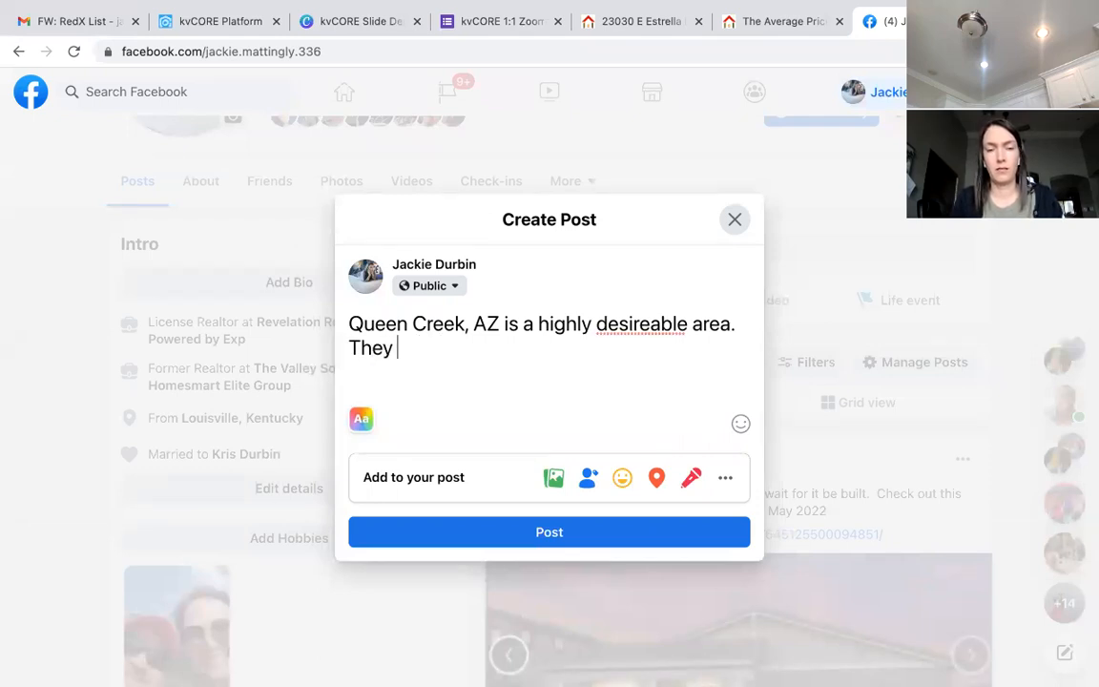
text(It had)
text( continued to )
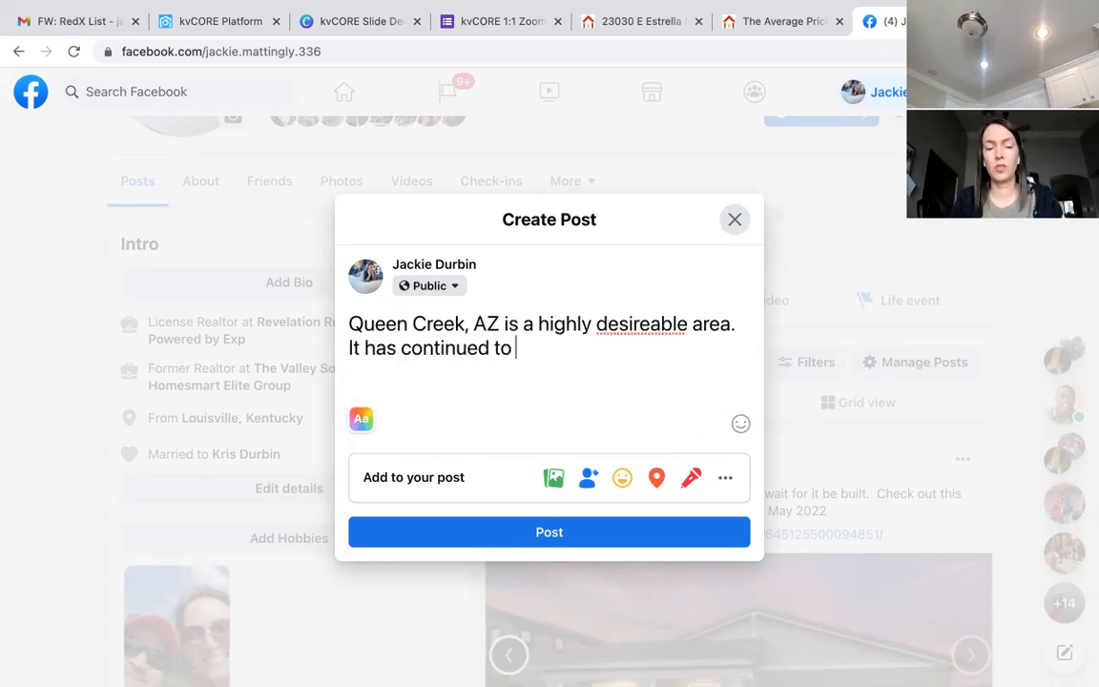
text(see the largest)
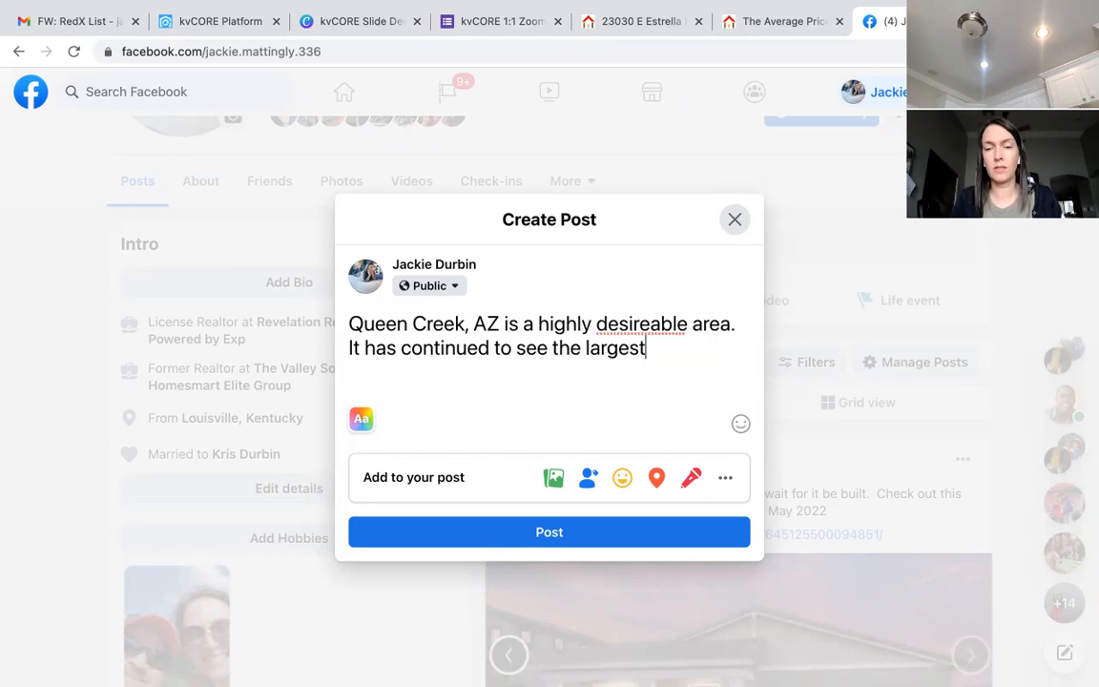
text( increase in home value.  Do y)
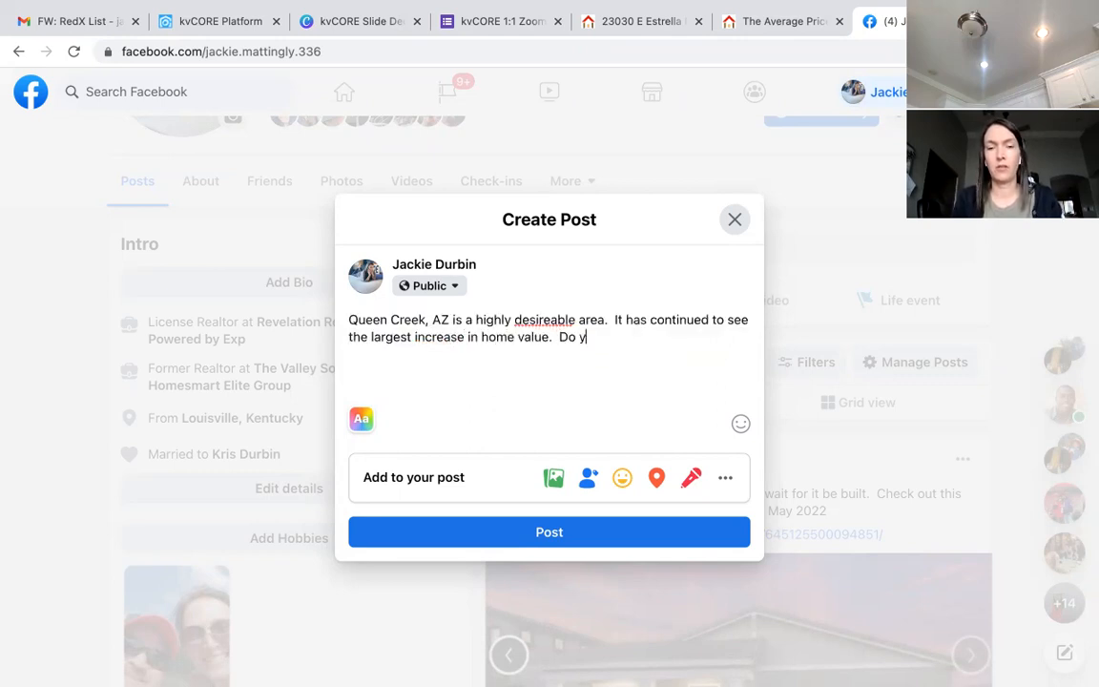
text(ou live in Queen)
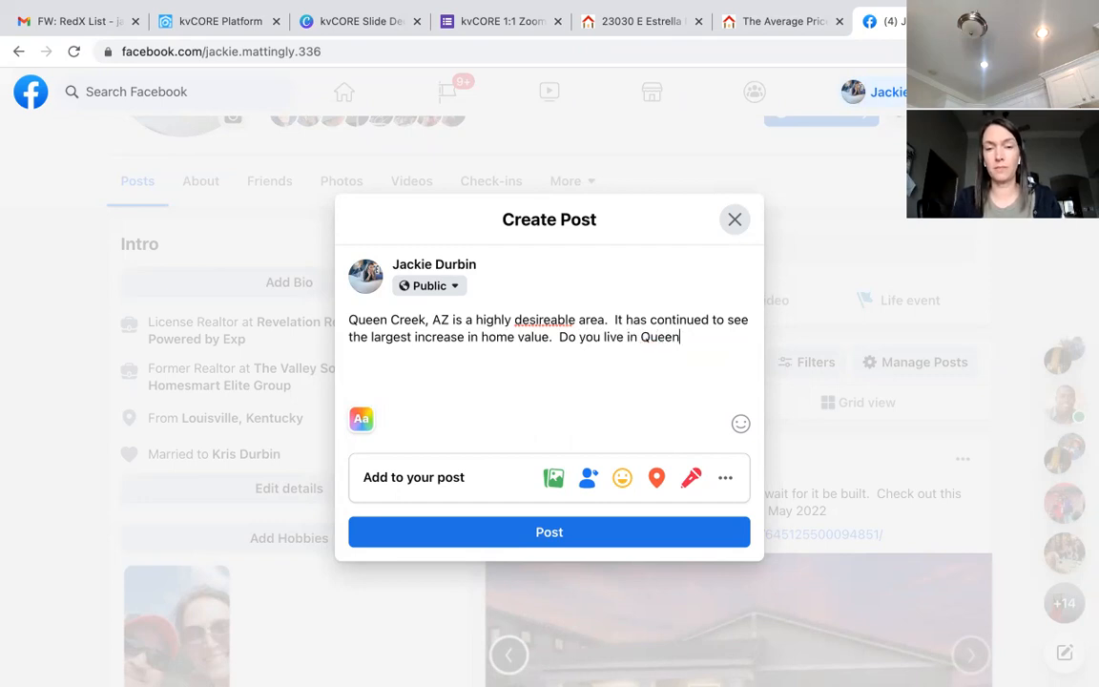
text( Creek,)
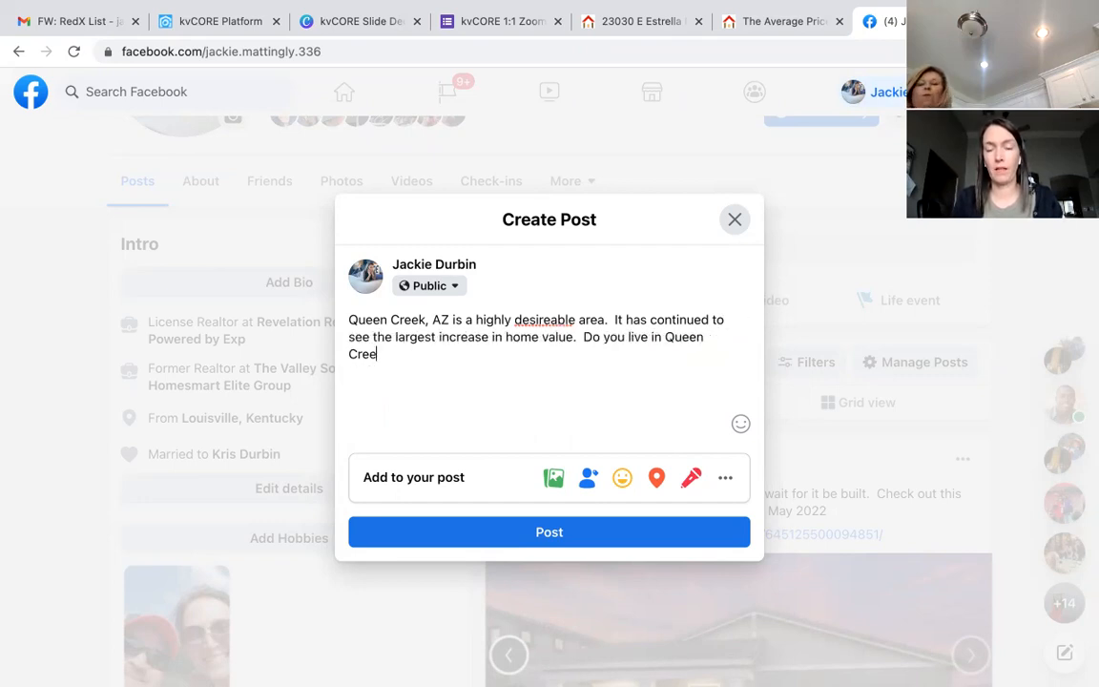
text( spec)
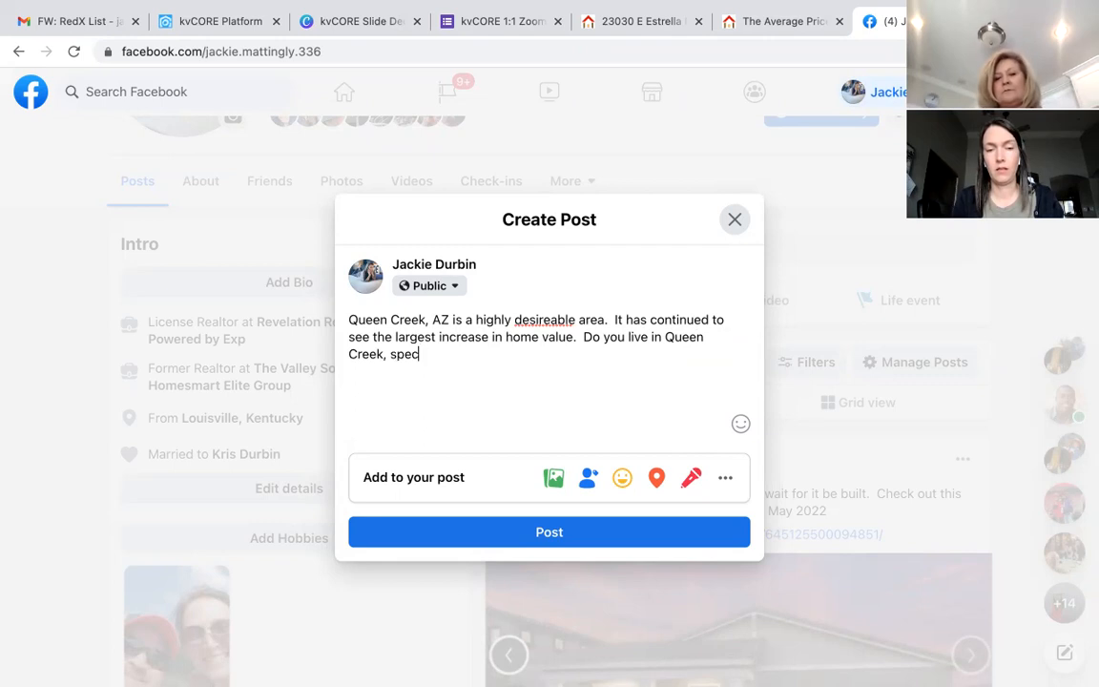
text(ifically 85142?  With a)
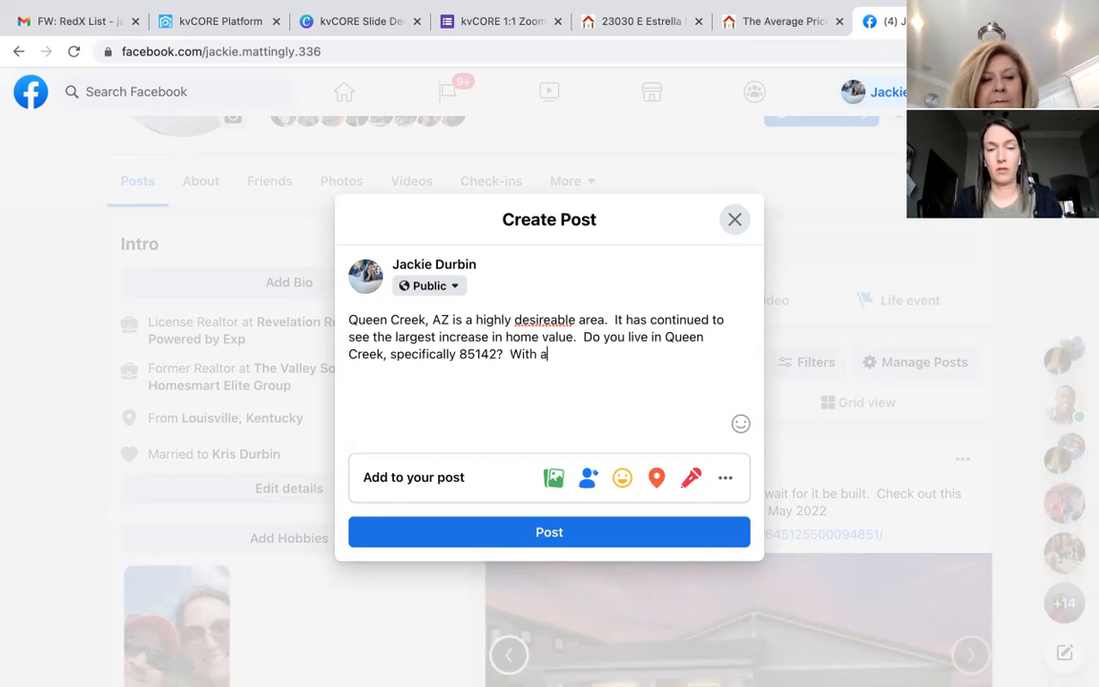
text(n average hom)
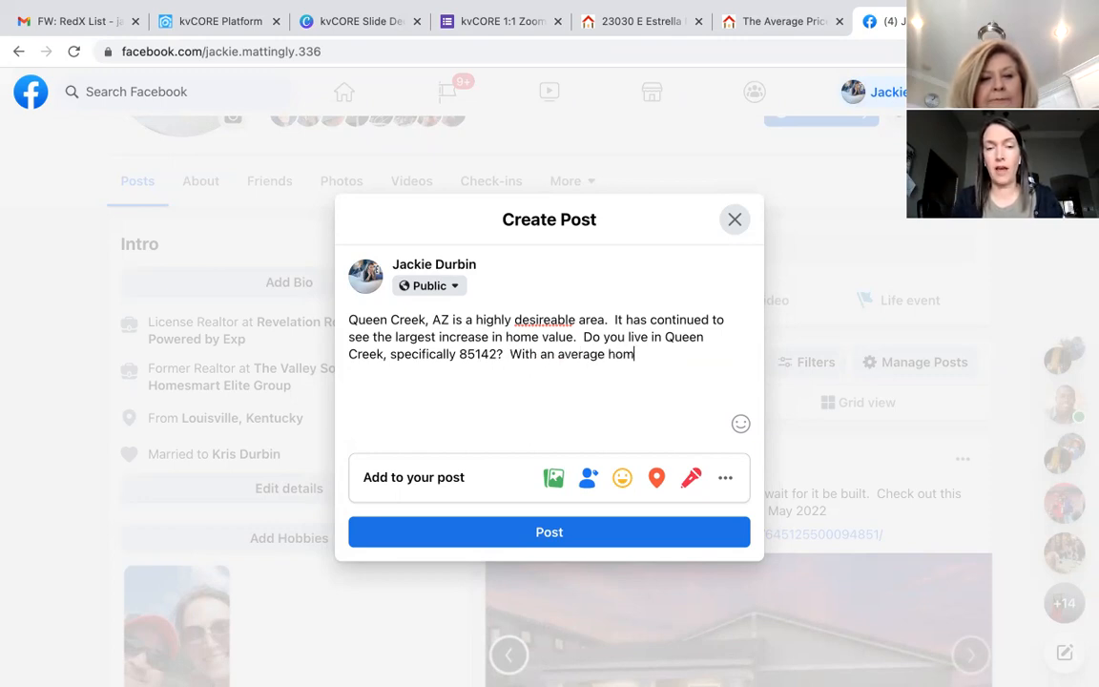
text(e vaue of)
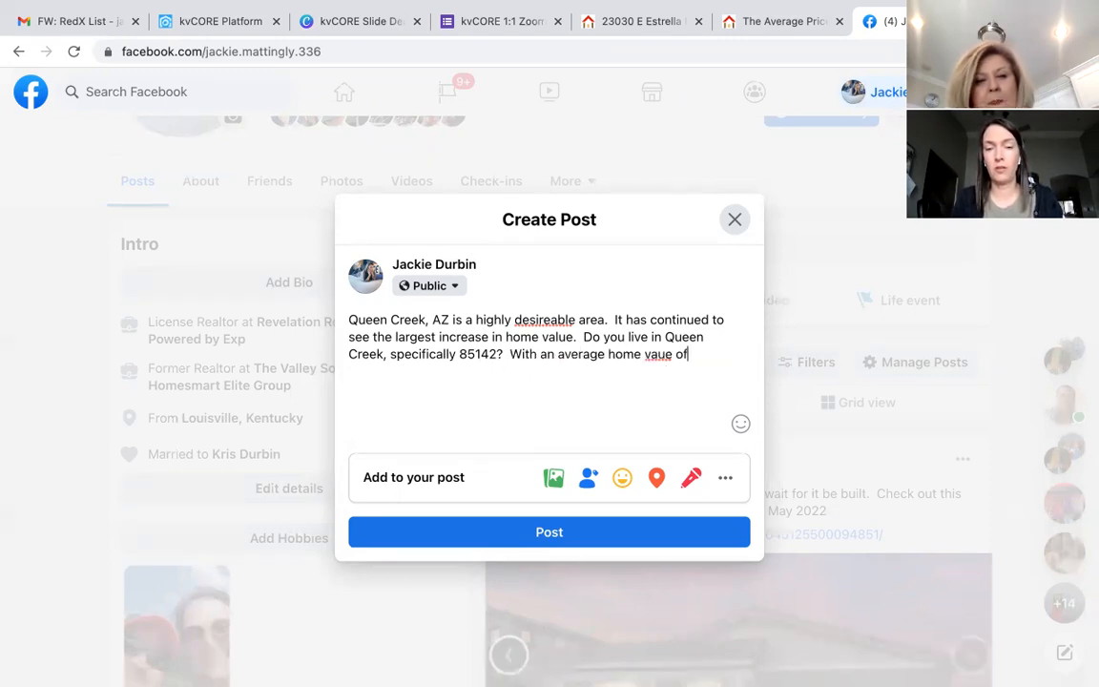
key(BackSpace)
key(BackSpace)
text(lue of over $800k)
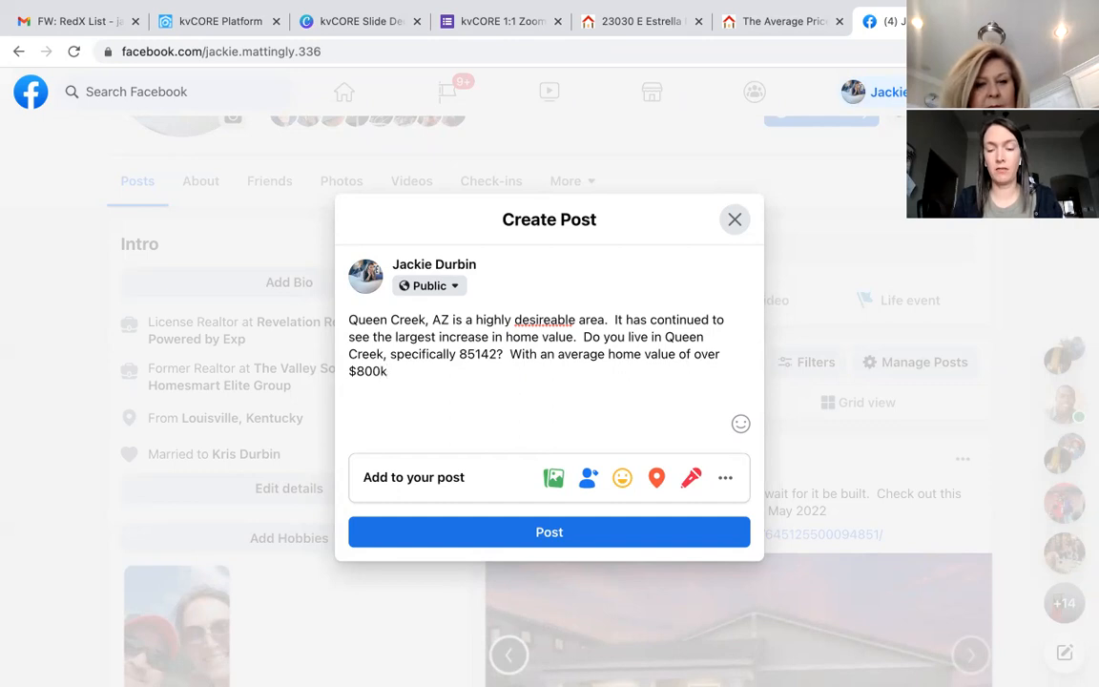
text(, how doe)
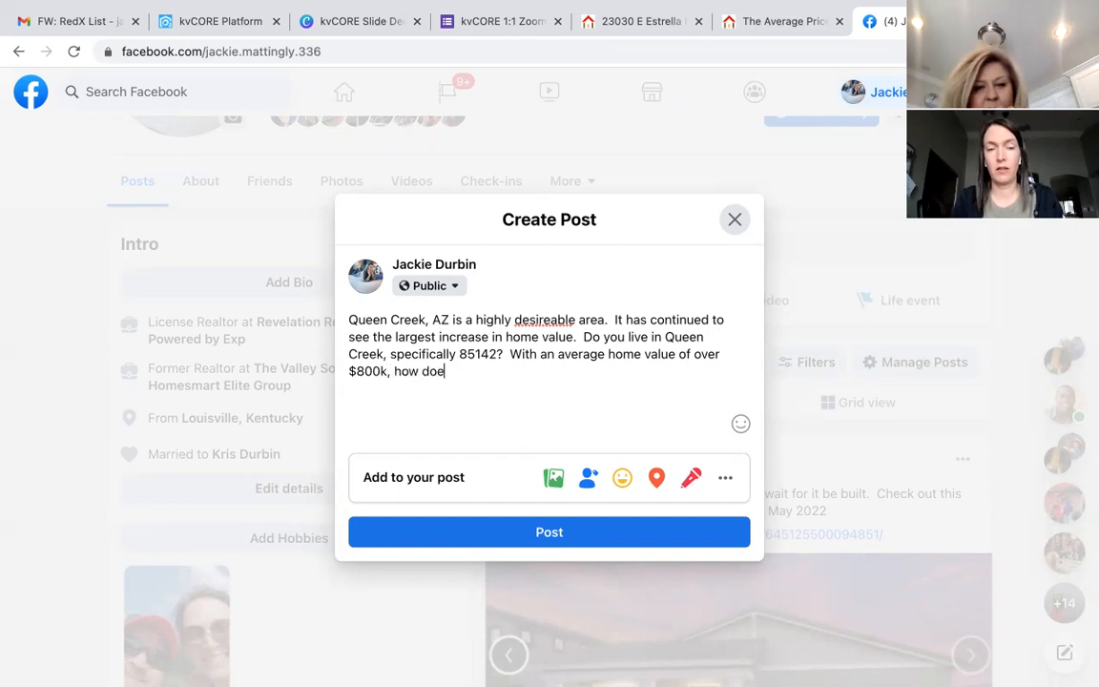
text(s you home meas)
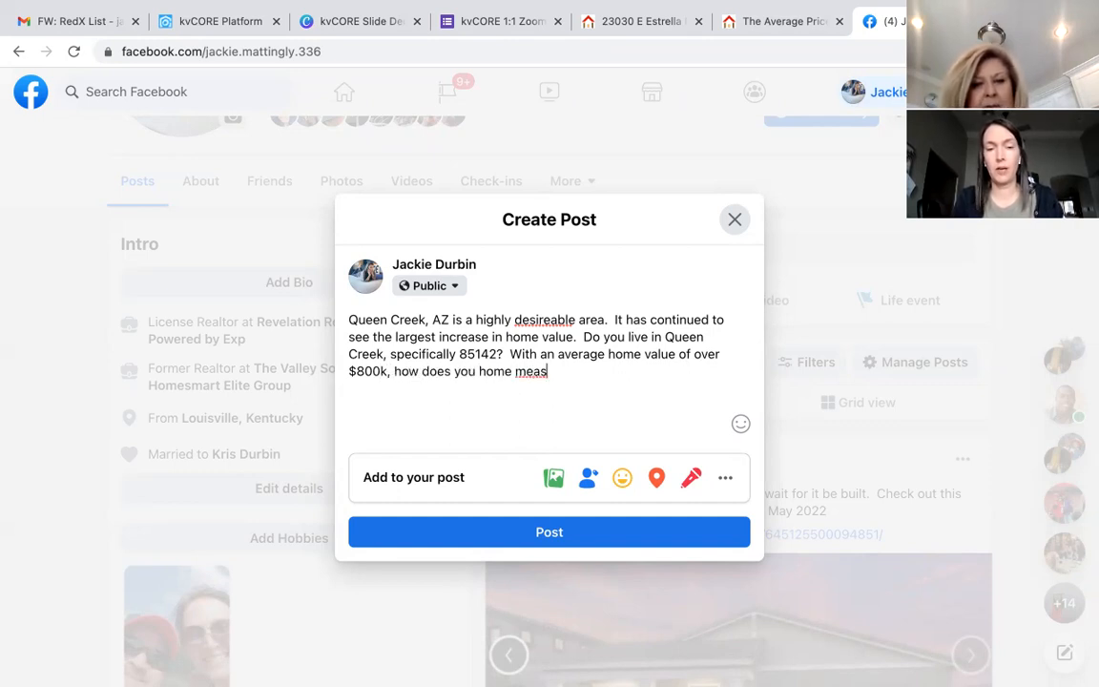
text(ure up?)
key(Return)
key(Return)
Step: Paste the short link, delete its URL text to keep the preview card, and publish the post
text(https://myre.io/0HPUXozTCzjj)
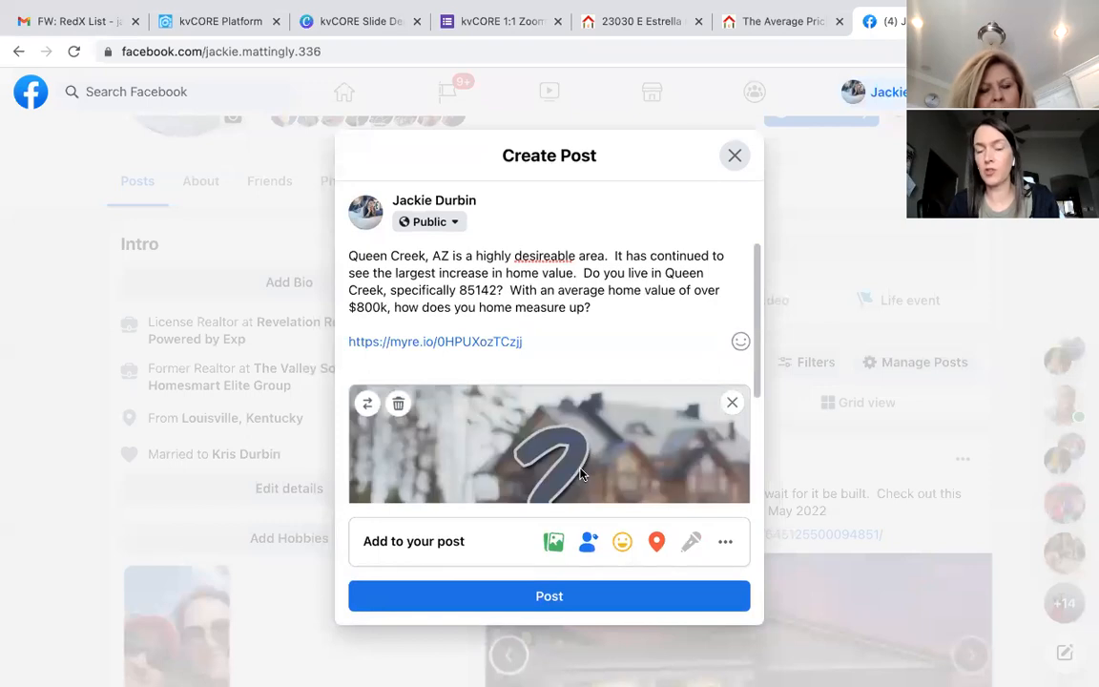
scroll(582, 474, down, 1)
scroll(582, 474, down, 2)
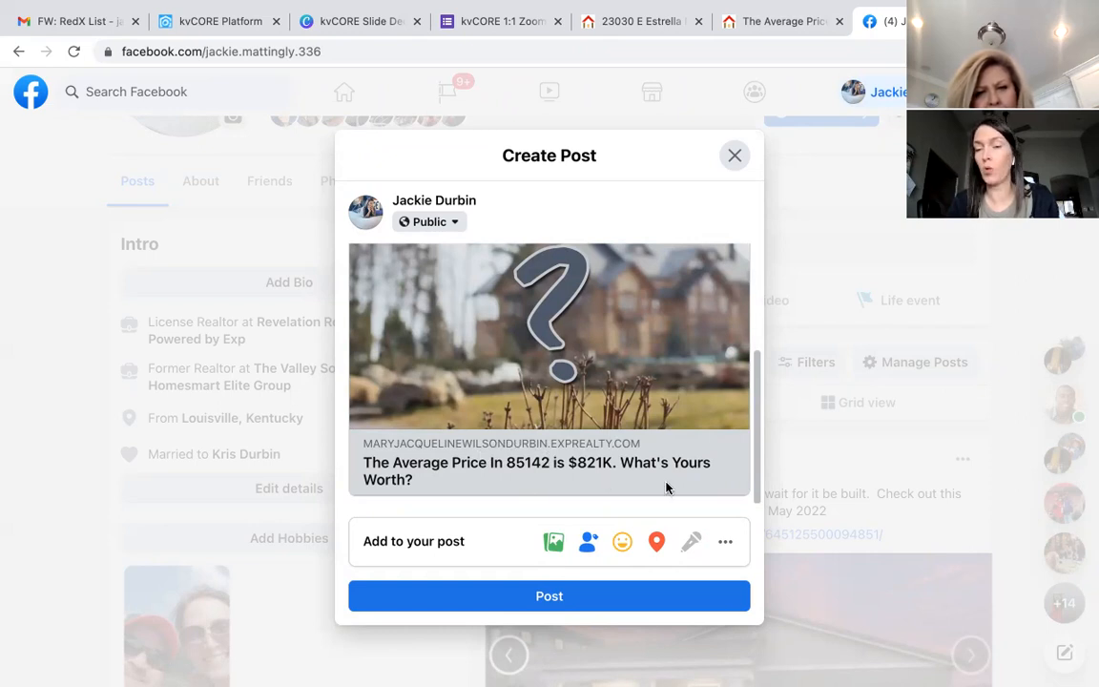
scroll(666, 487, up, 3)
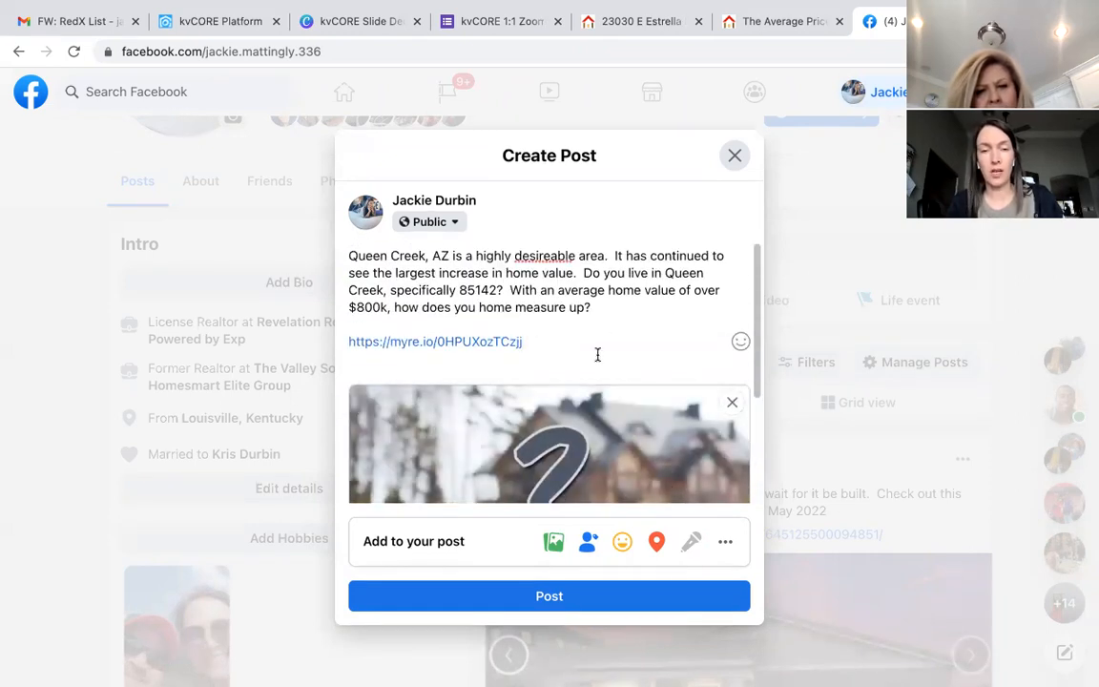
drag(530, 341, 348, 342)
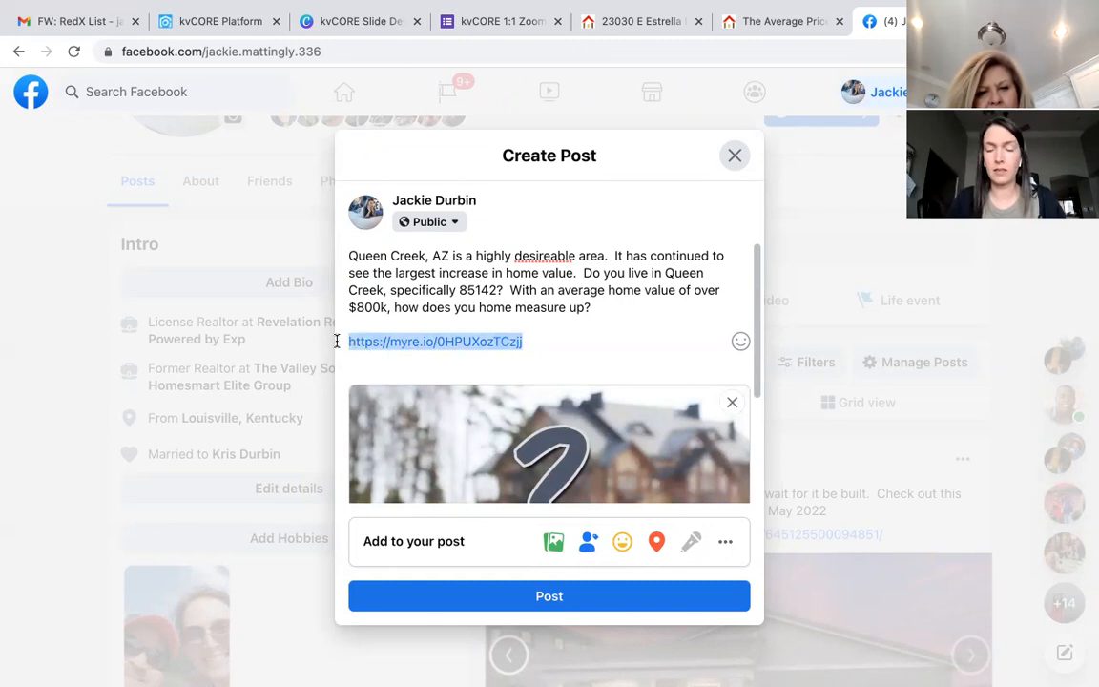
key(BackSpace)
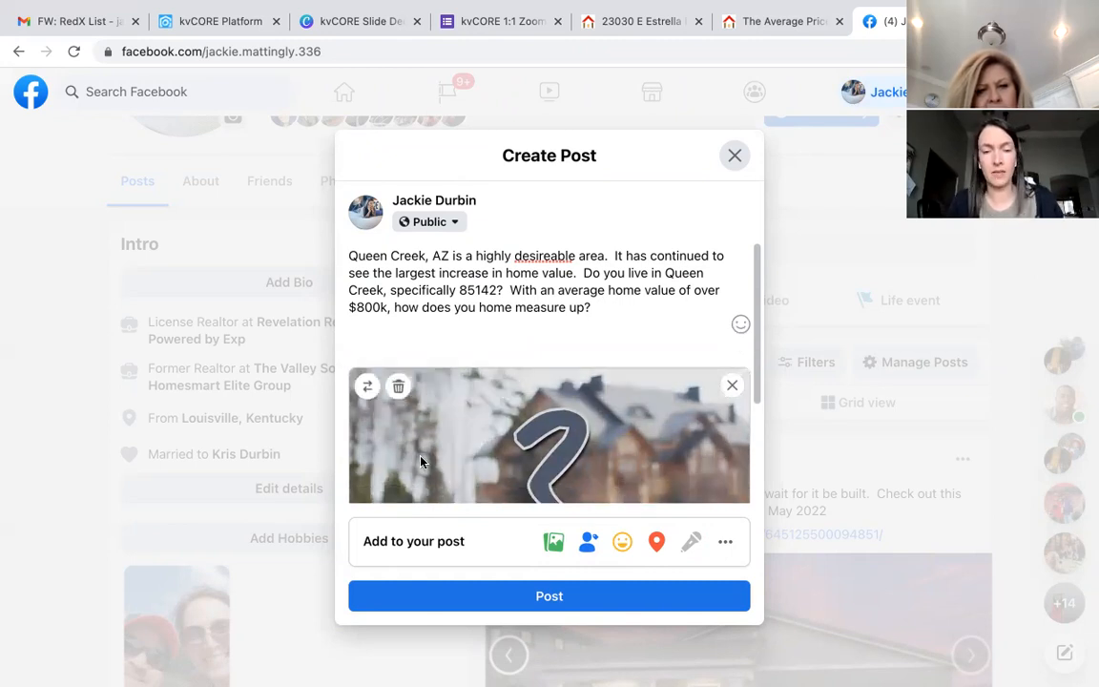
scroll(419, 456, down, 1)
click(540, 599)
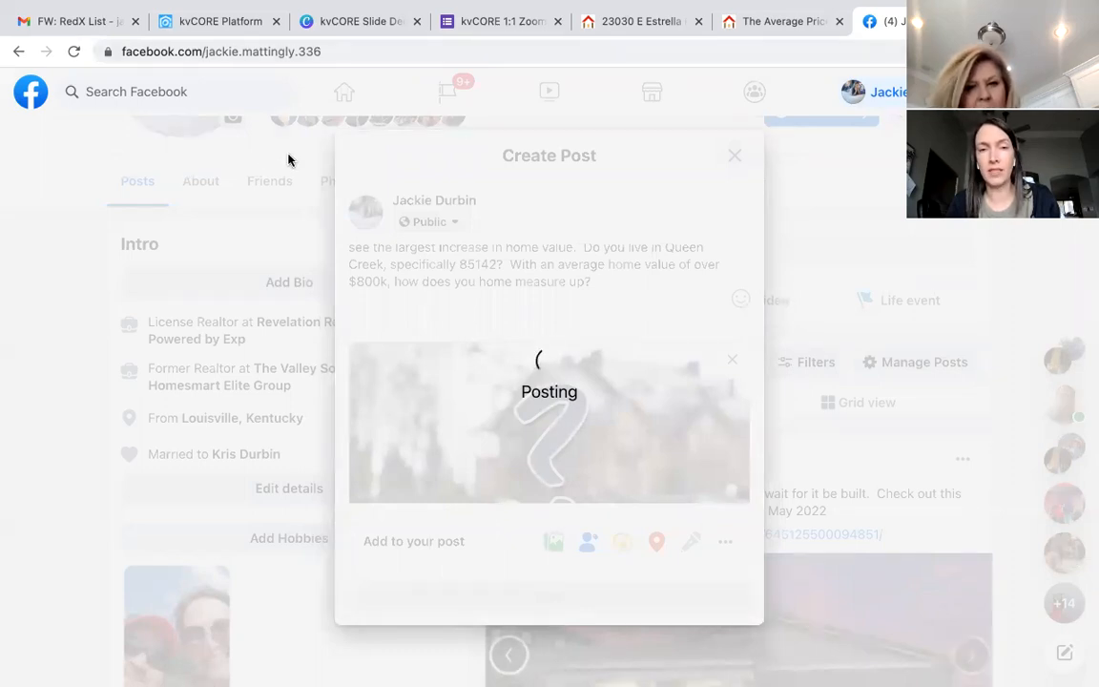
click(346, 21)
Step: Go from the squeeze page to the dashboard and open Marketing's Manage Campaigns list
click(223, 23)
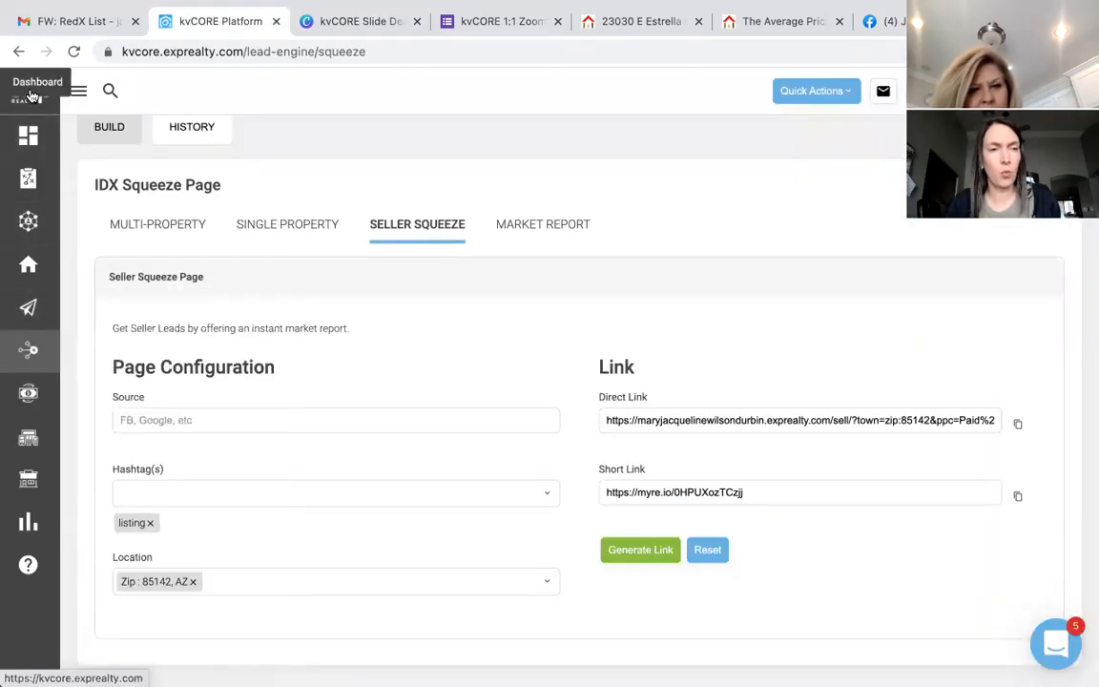
click(31, 110)
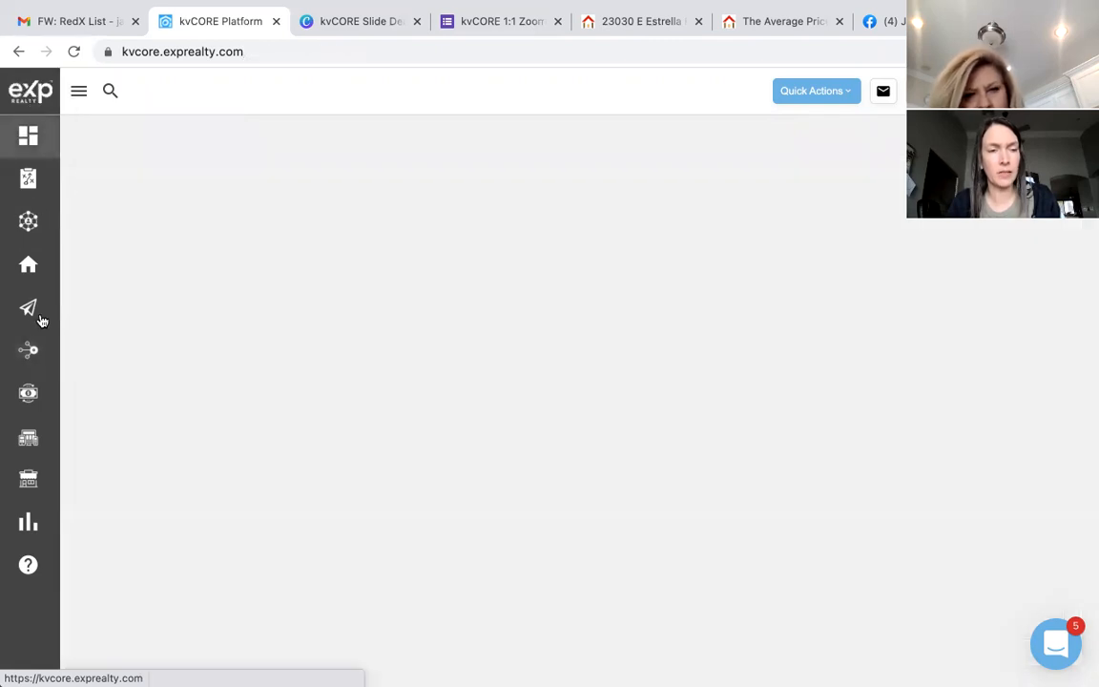
mouse_move(29, 311)
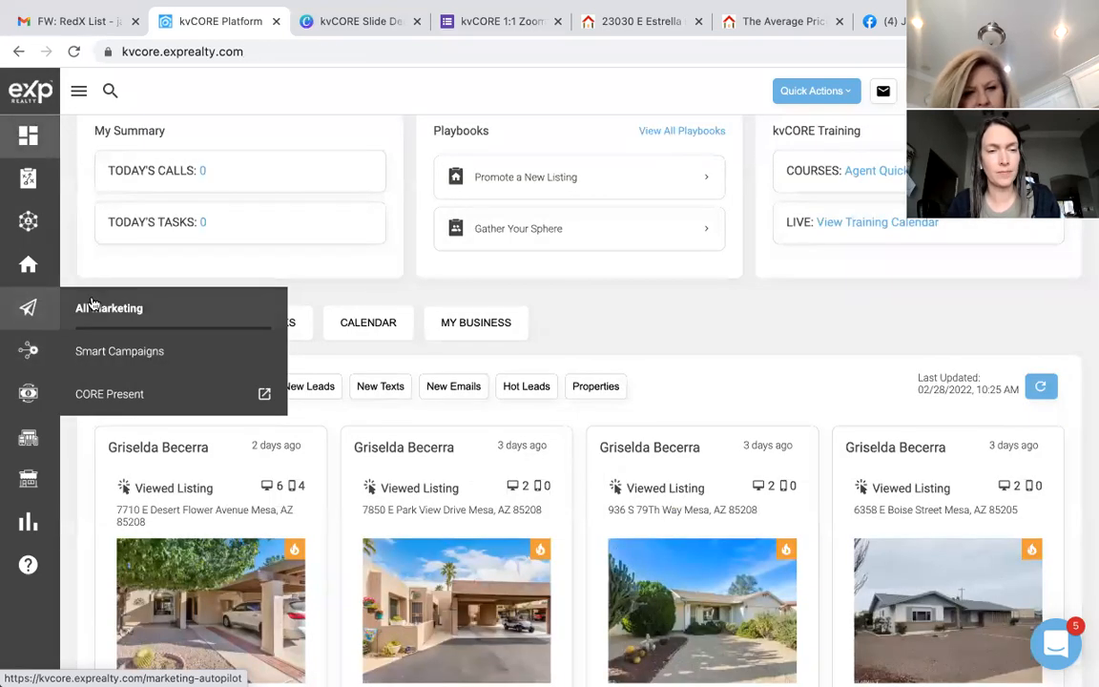
click(90, 306)
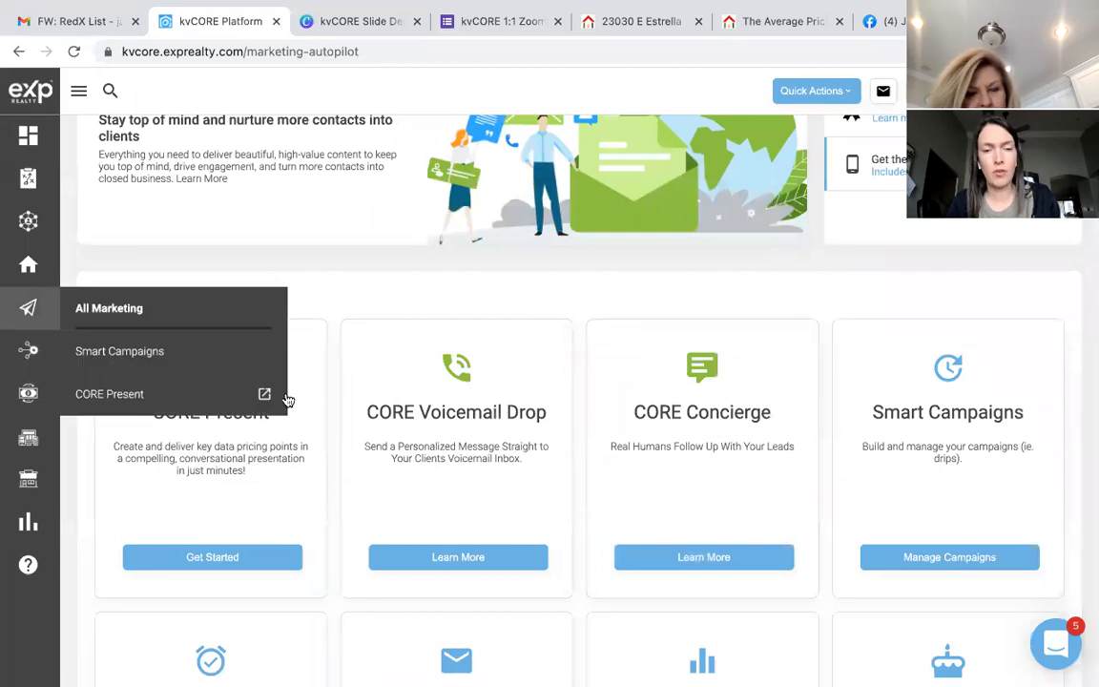
click(935, 561)
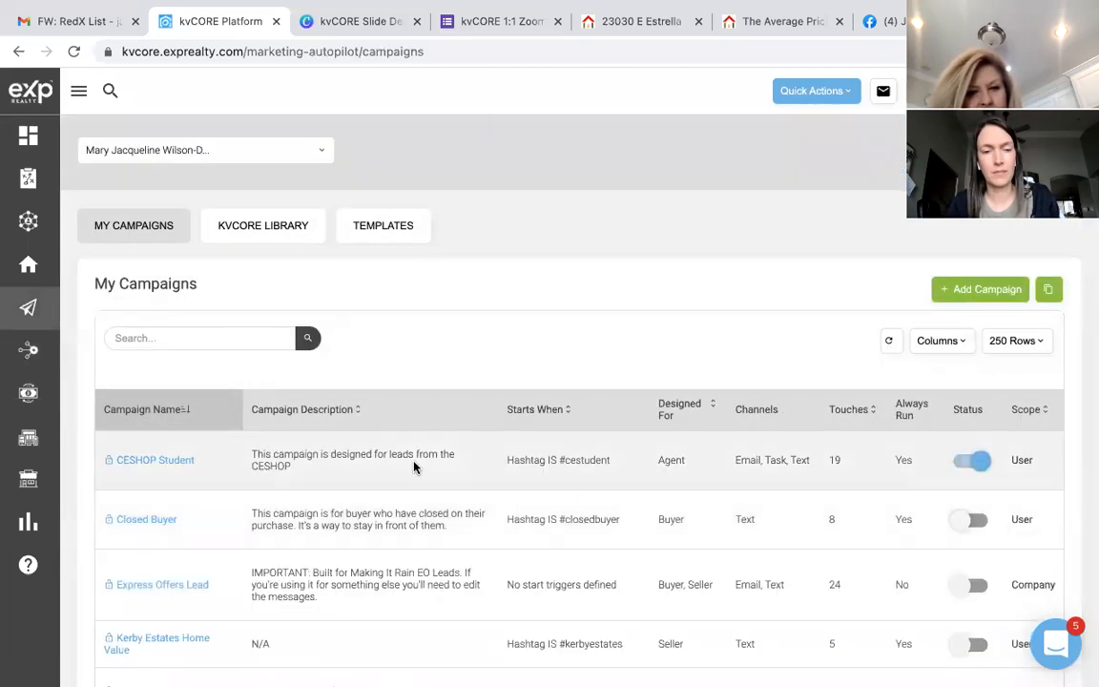
scroll(273, 526, down, 3)
scroll(273, 525, down, 8)
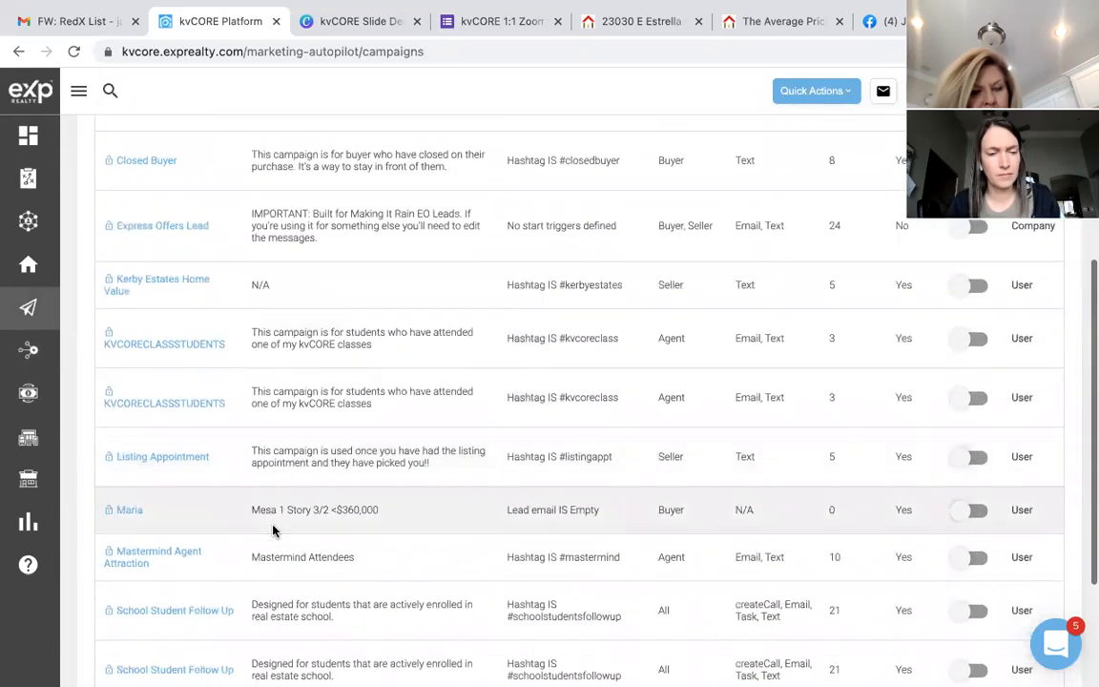
scroll(273, 532, up, 2)
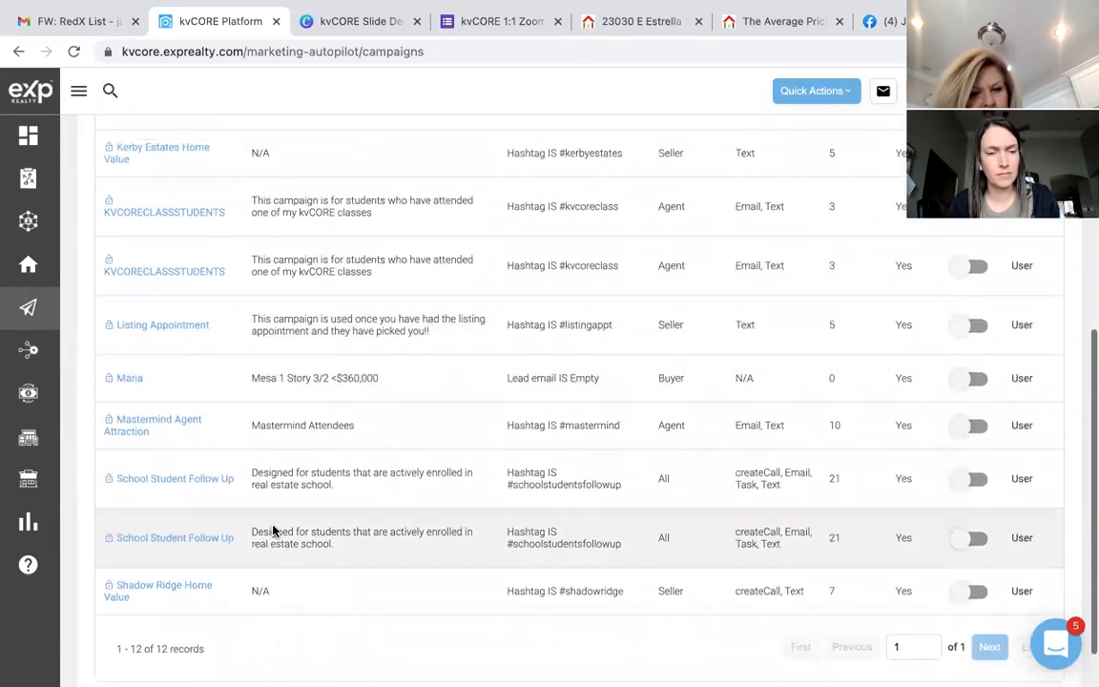
scroll(273, 532, up, 5)
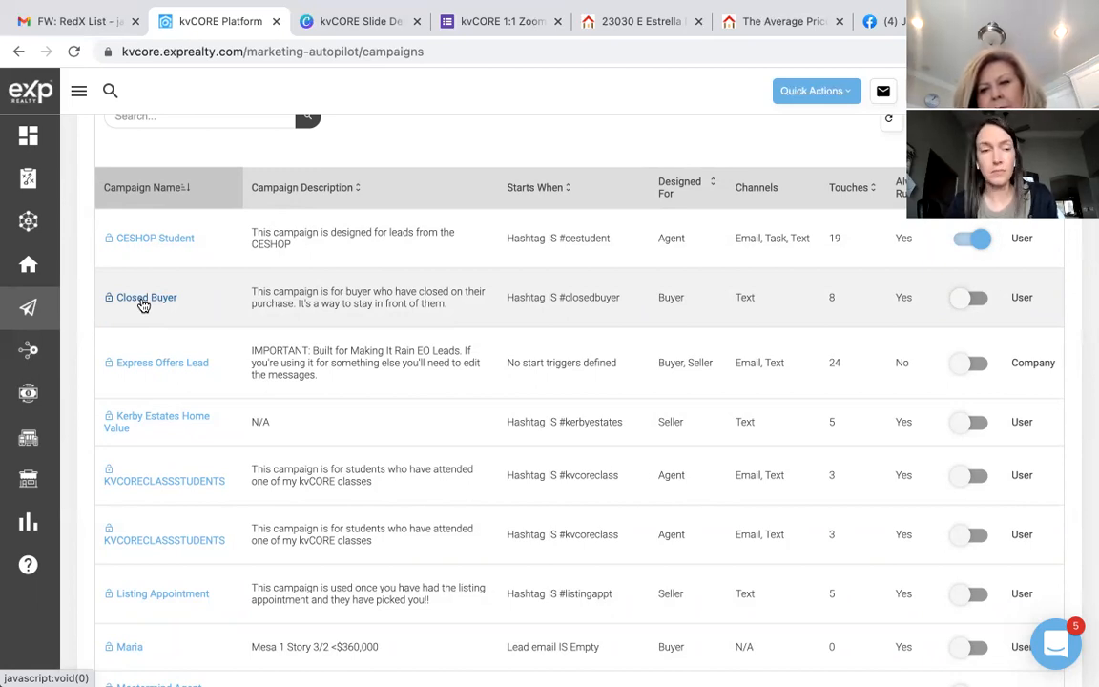
Step: Open the Closed Buyer campaign, scan its actions, and preview the Text #1 message wording
click(143, 299)
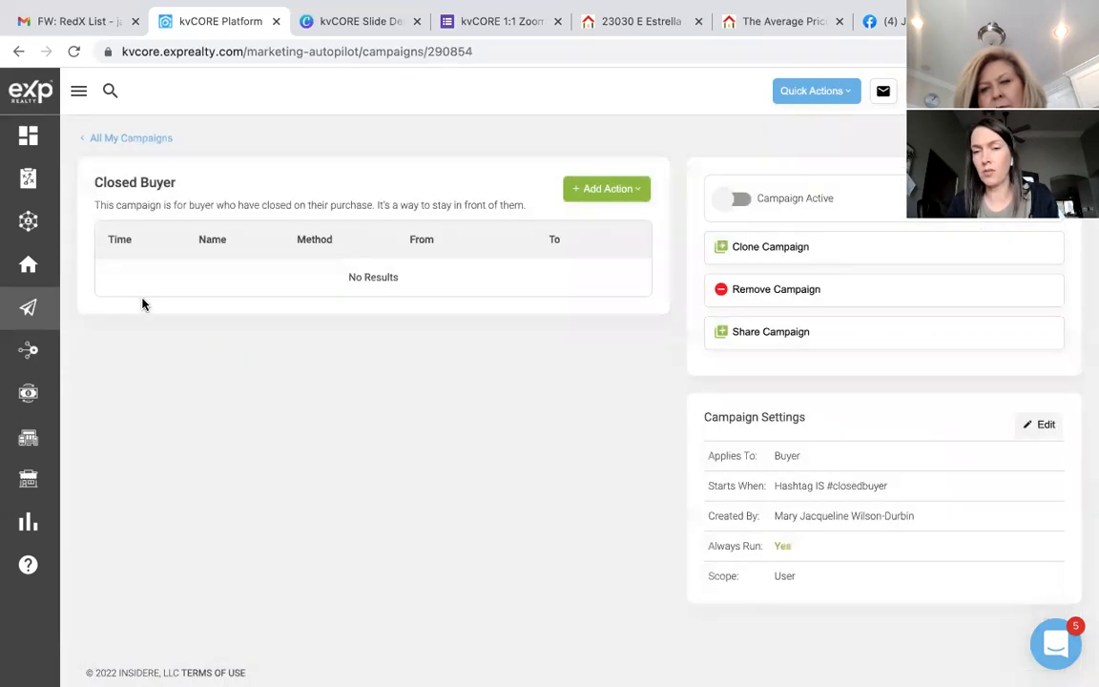
scroll(405, 431, down, 2)
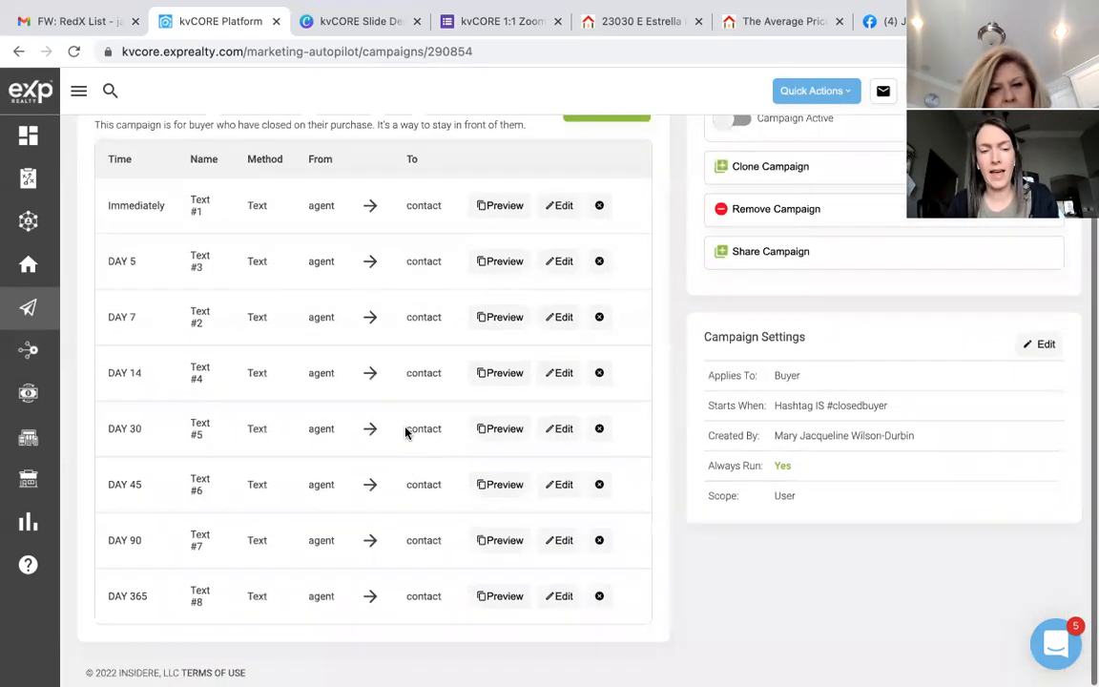
scroll(405, 428, up, 2)
scroll(404, 428, down, 2)
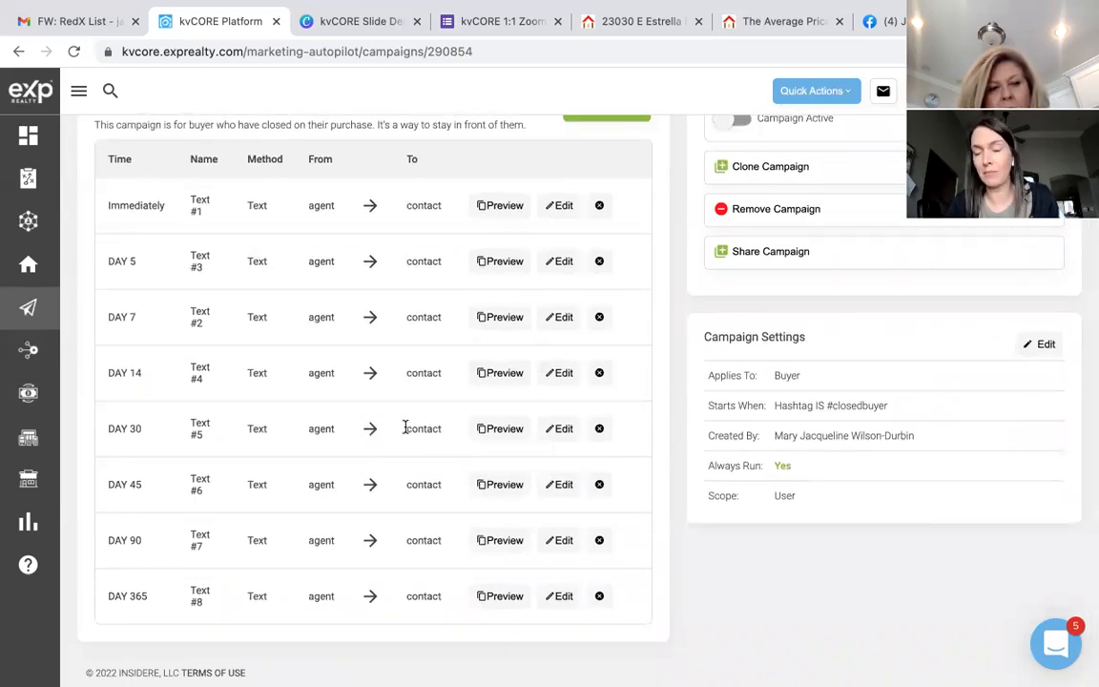
click(504, 210)
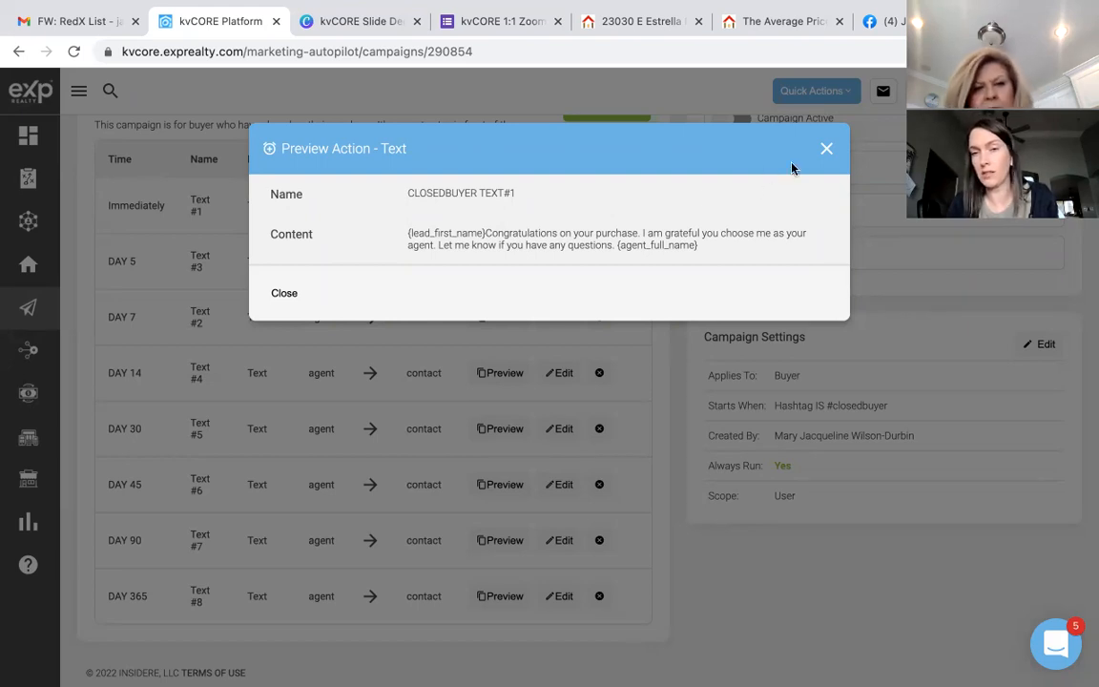
click(827, 150)
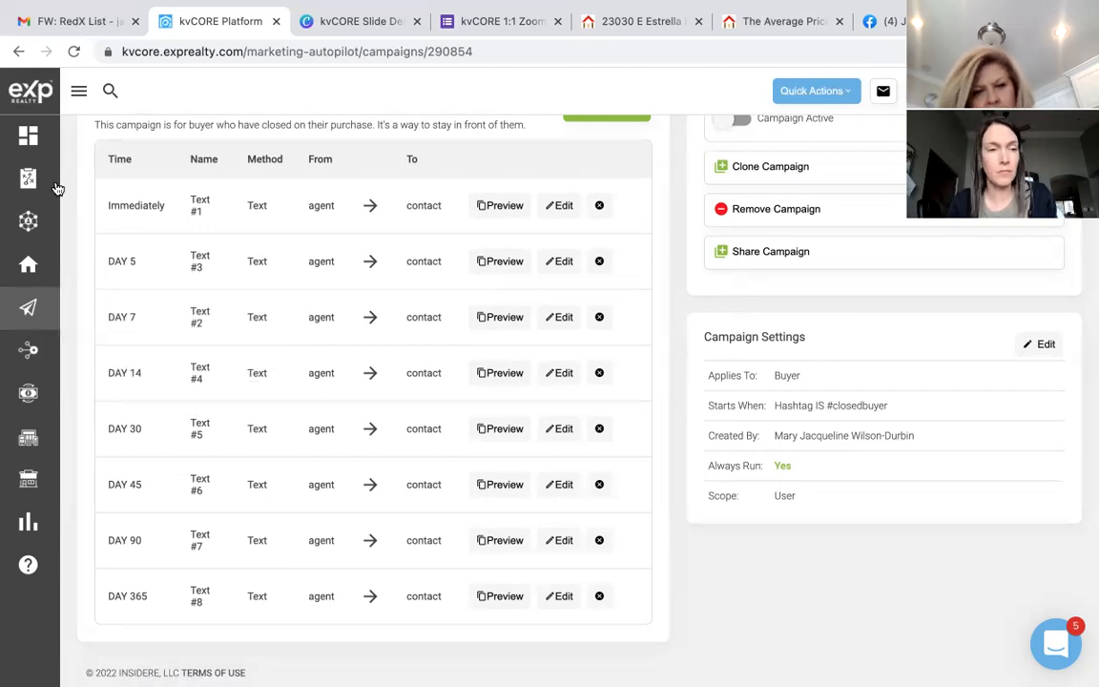
Step: Start building an IDX squeeze page on the agent website domain as a Market Report
mouse_move(28, 349)
click(107, 353)
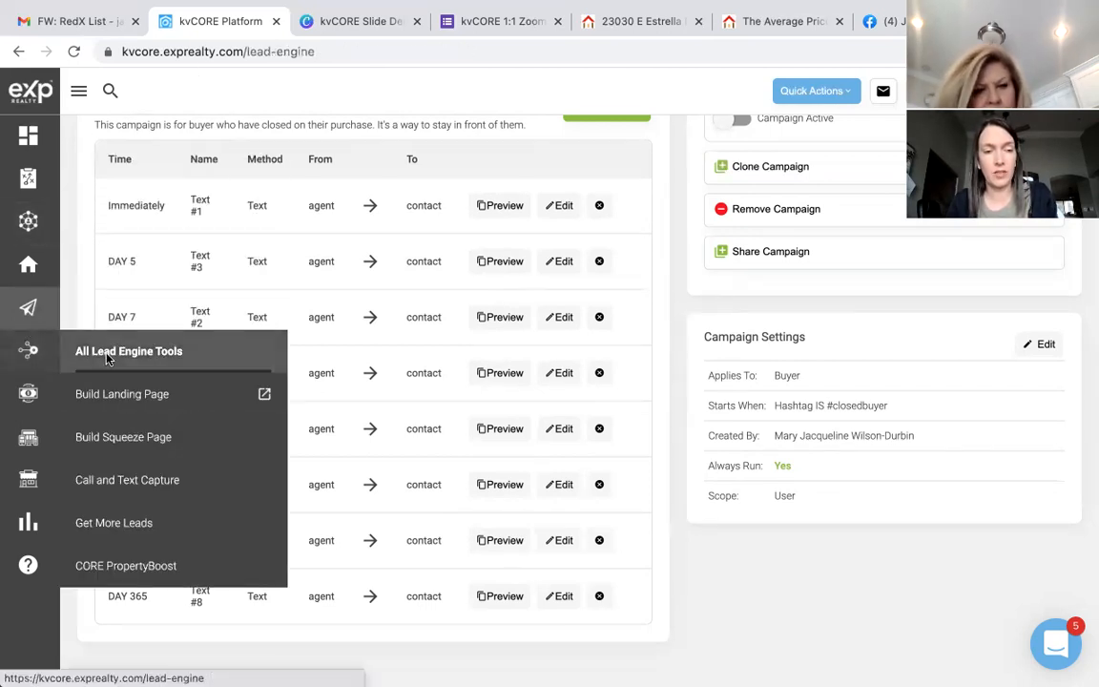
click(494, 507)
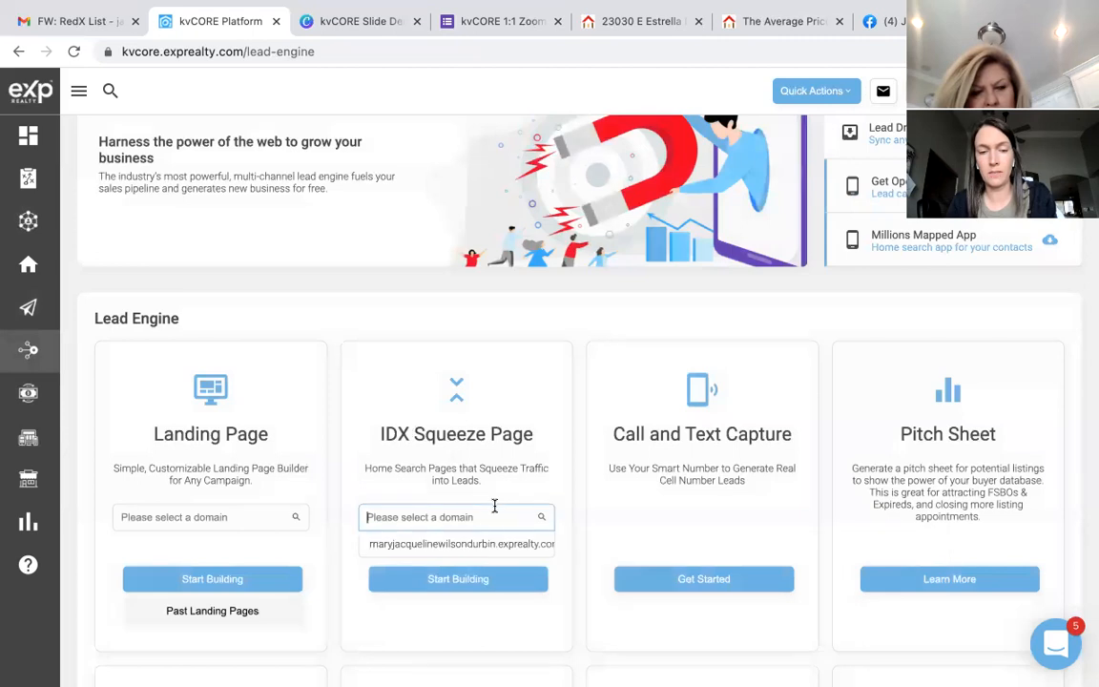
click(488, 548)
click(488, 580)
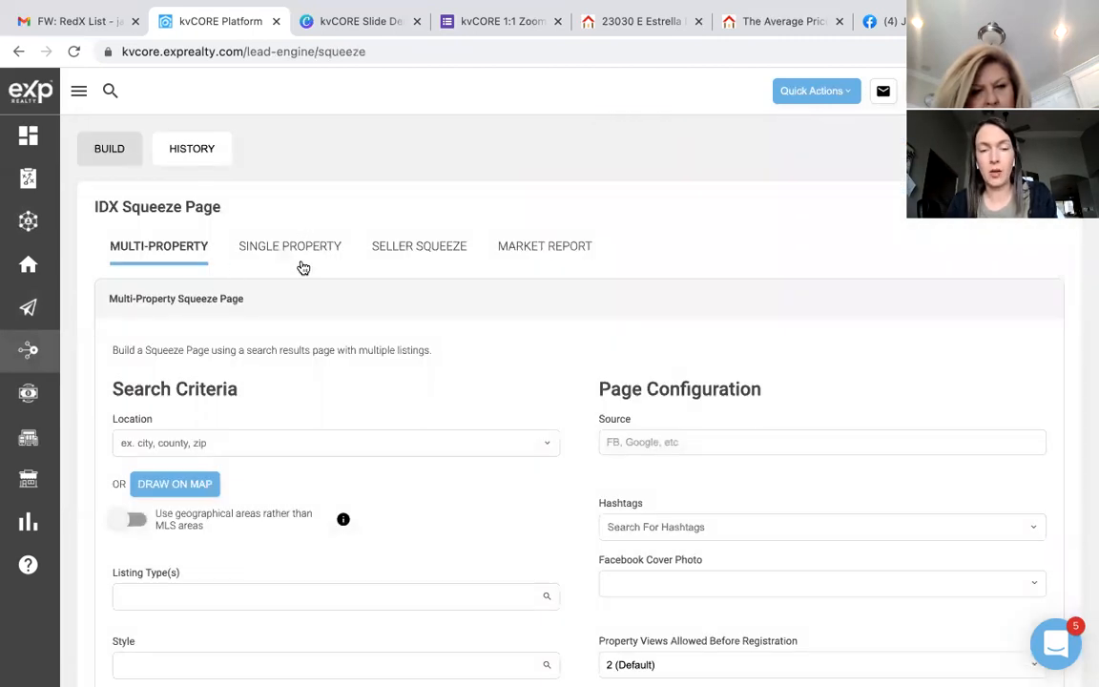
click(564, 249)
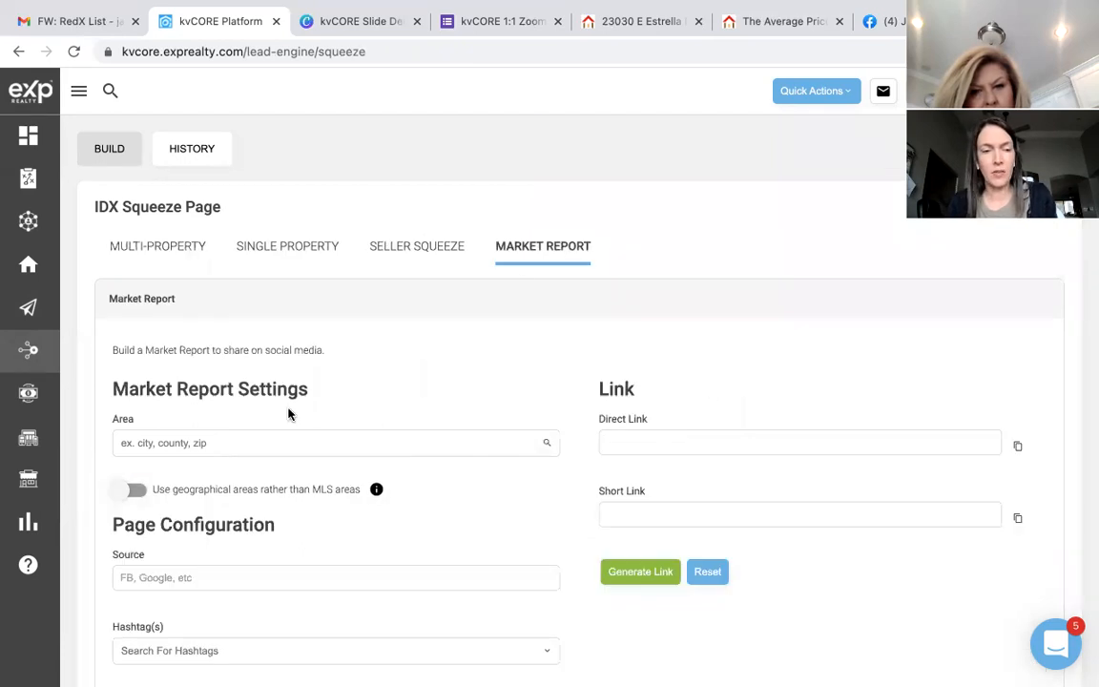
Step: Set the report area to the Sun Groves, AZ neighborhood and add the #sungroves hashtag
click(200, 447)
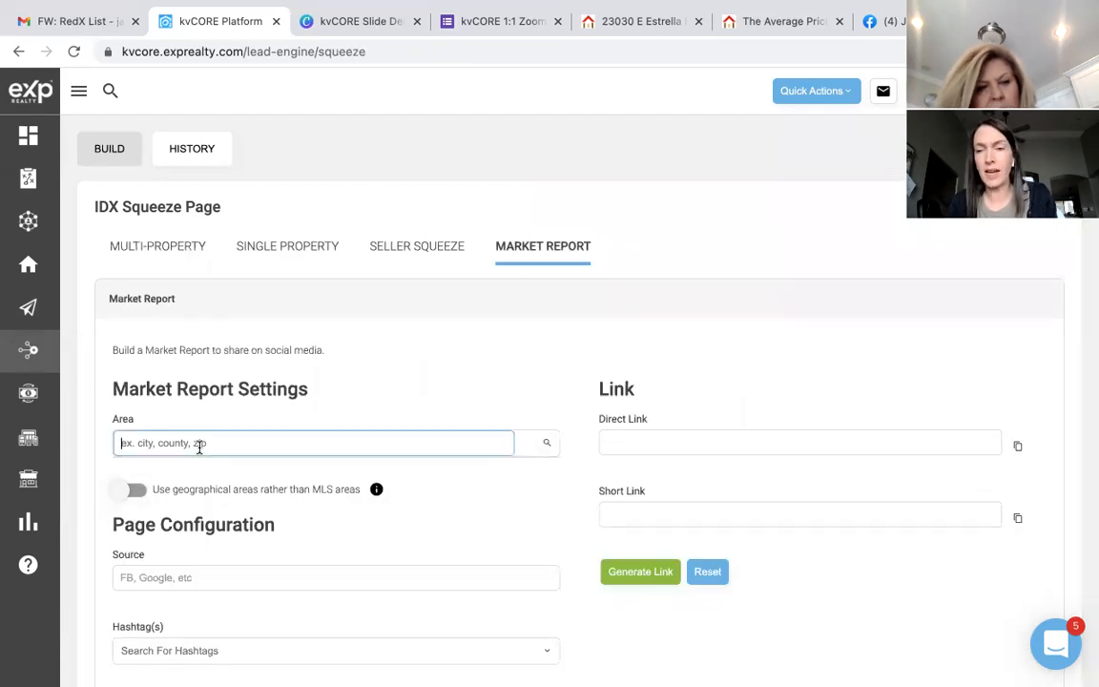
text(sun groves)
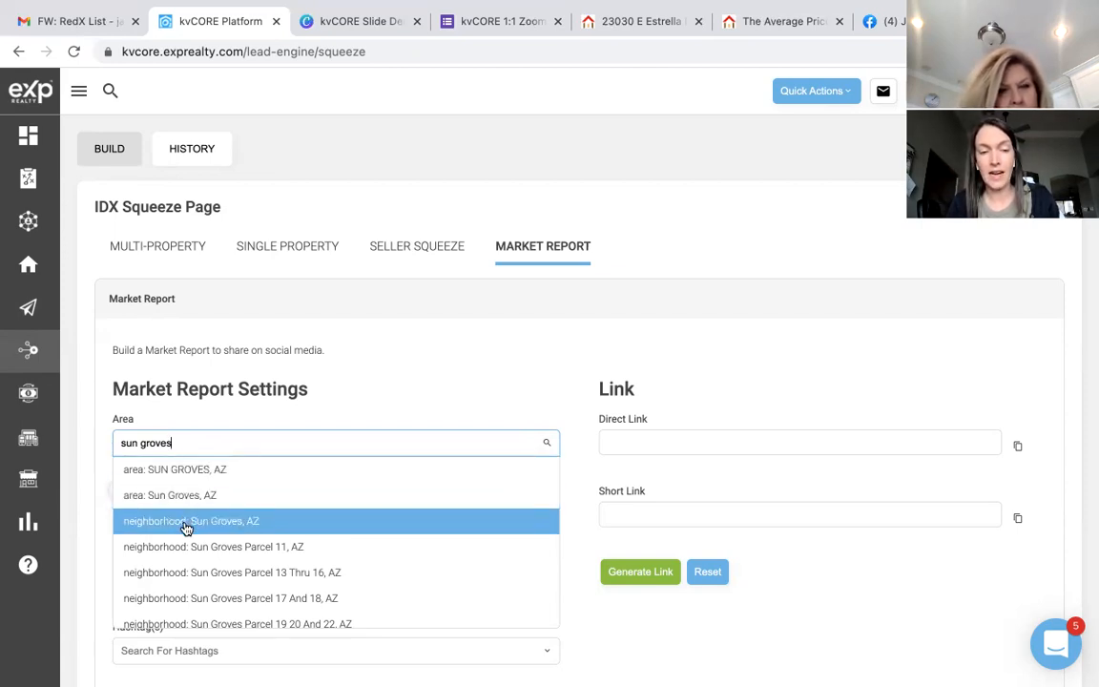
scroll(191, 578, down, 1)
scroll(191, 579, down, 3)
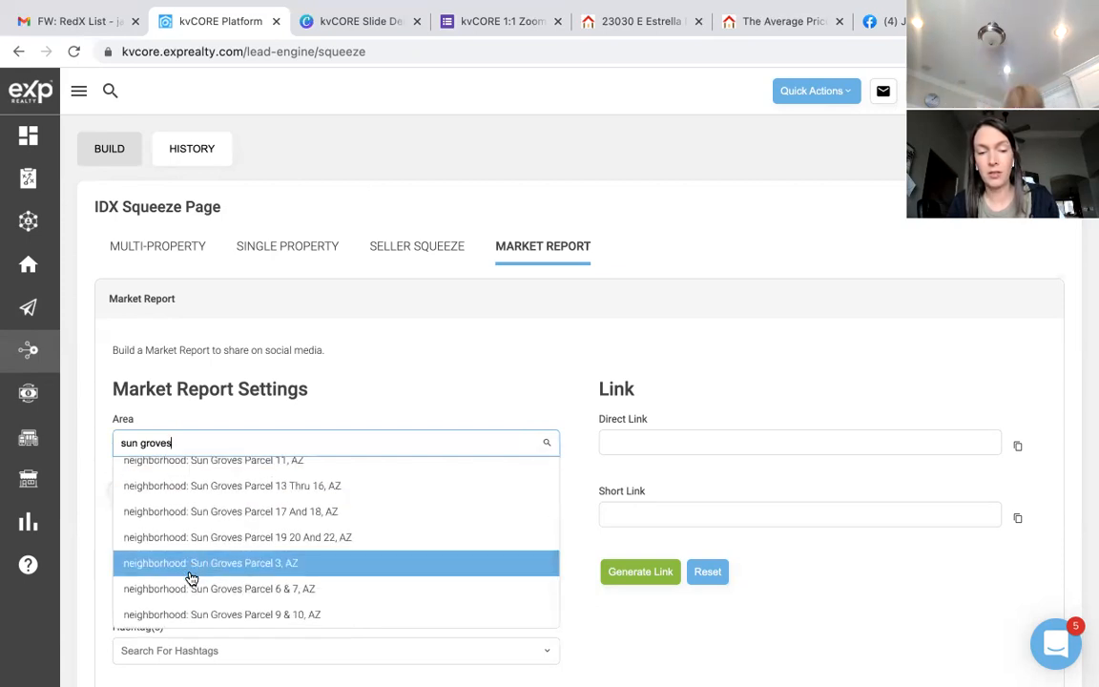
scroll(191, 578, up, 3)
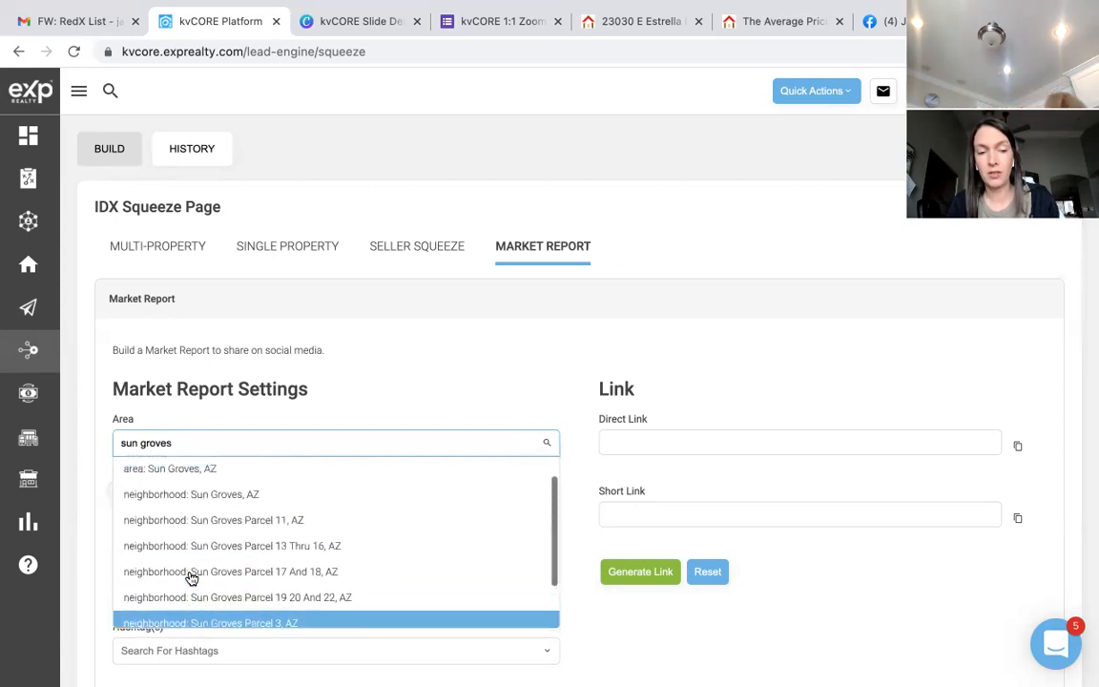
click(190, 497)
scroll(317, 531, down, 2)
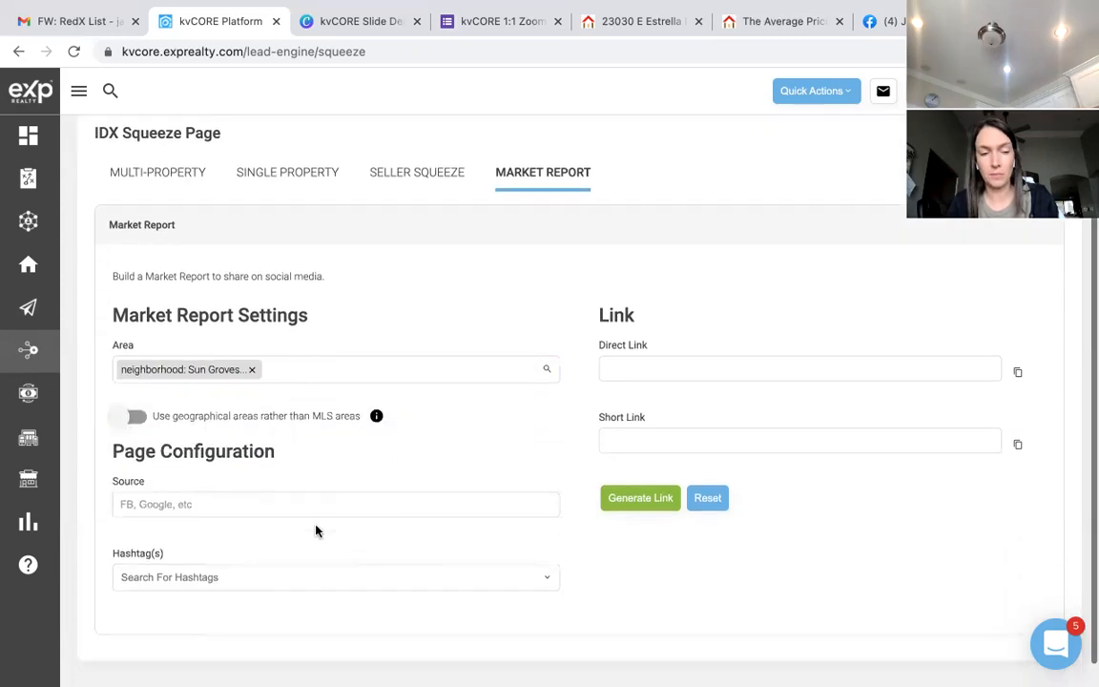
click(232, 559)
text(#sungroves)
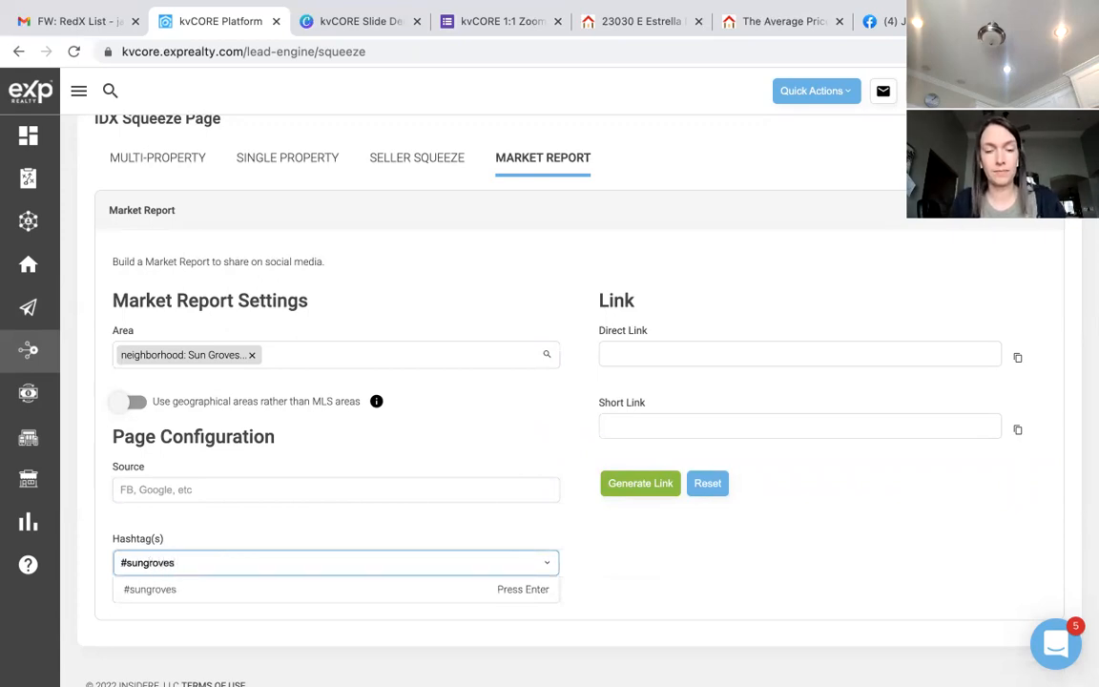
key(Return)
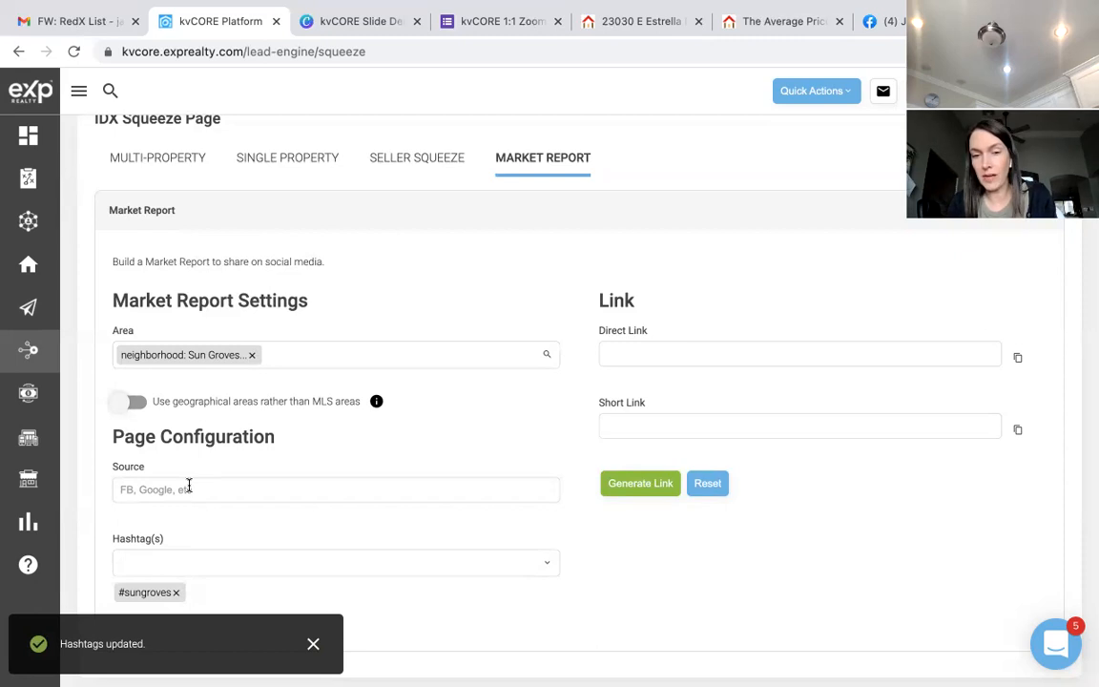
Step: Generate the Sun Groves report links, copy the short link, and paste it into the Facebook tab's address bar
click(652, 485)
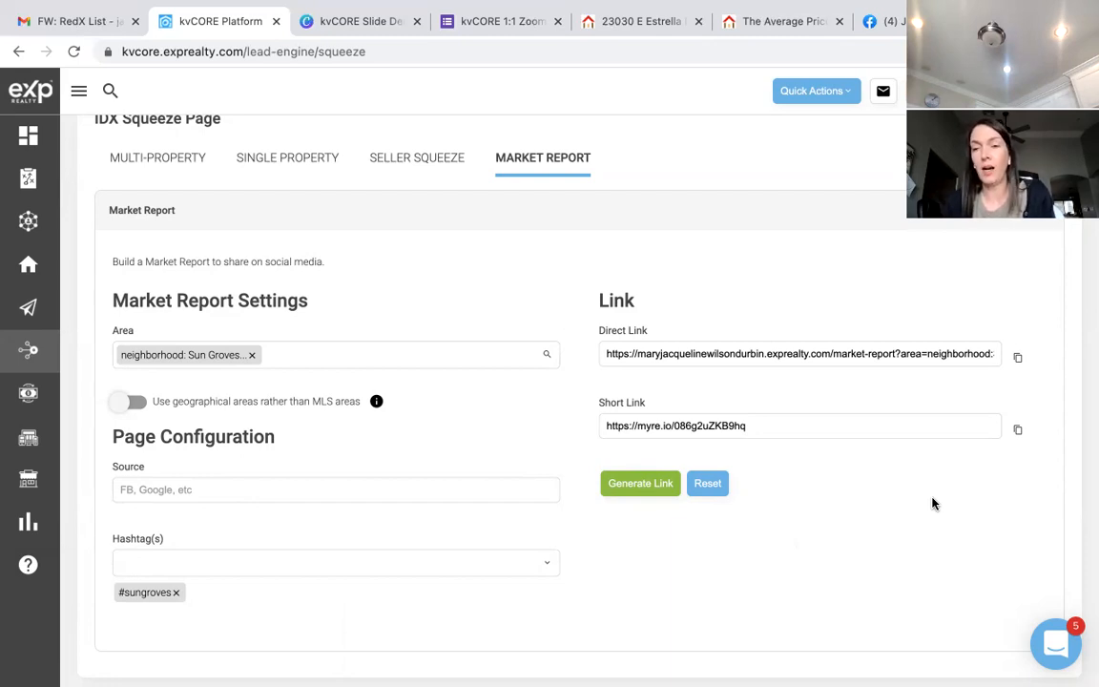
click(1018, 430)
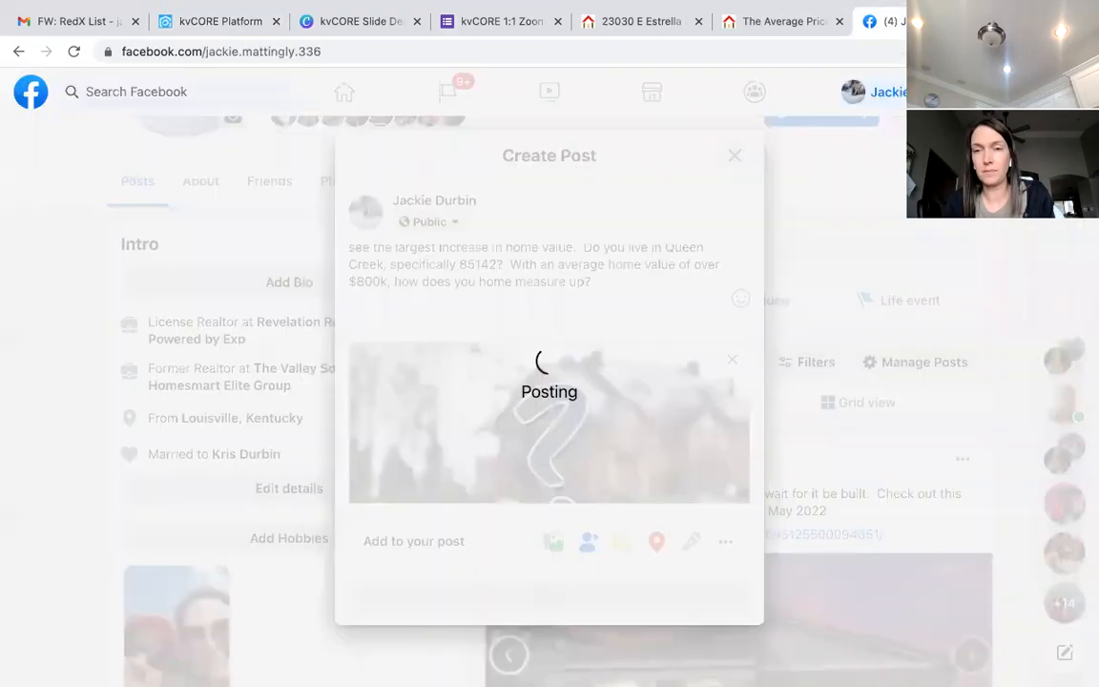
click(861, 48)
key(ctrl+v)
key(Return)
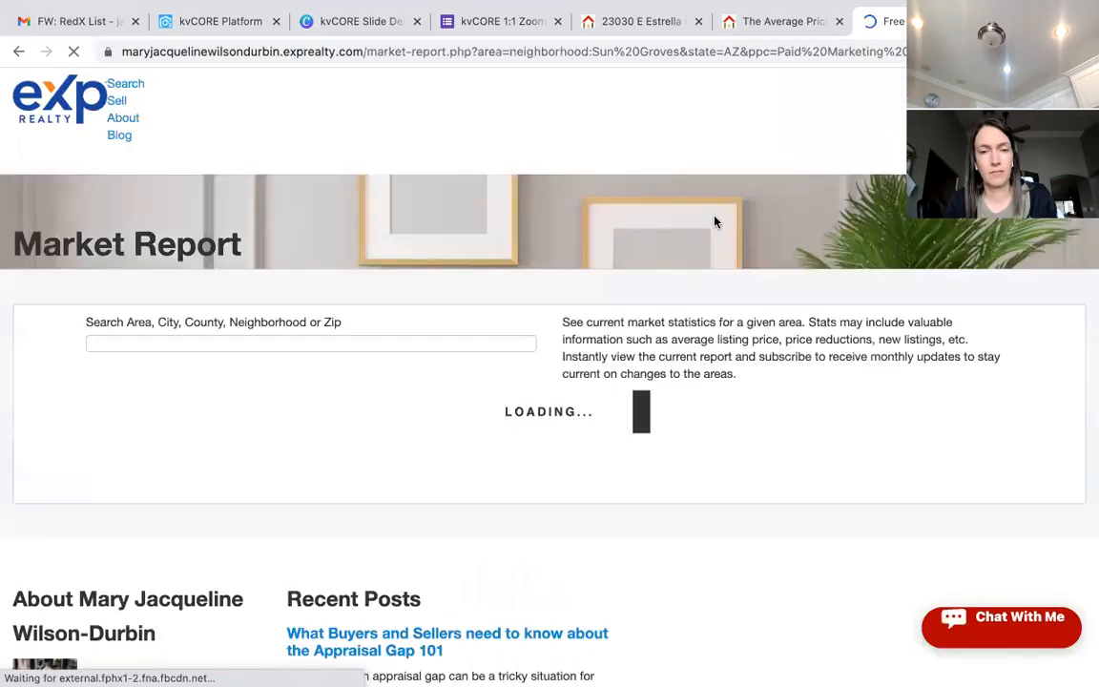
scroll(695, 306, down, 1)
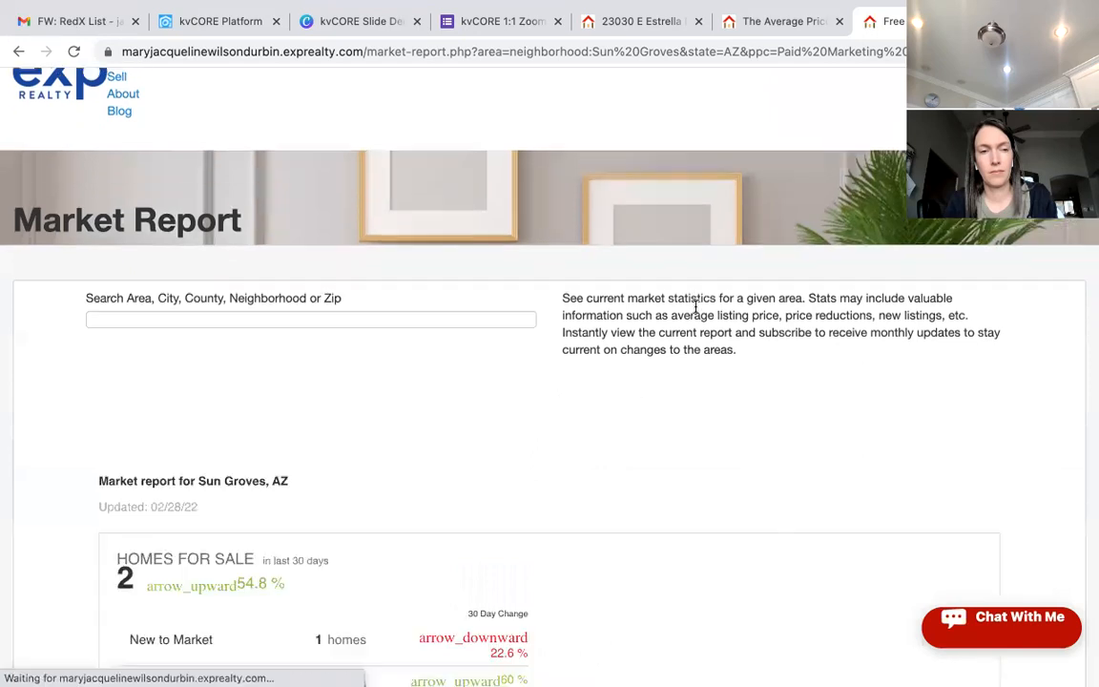
scroll(696, 310, up, 1)
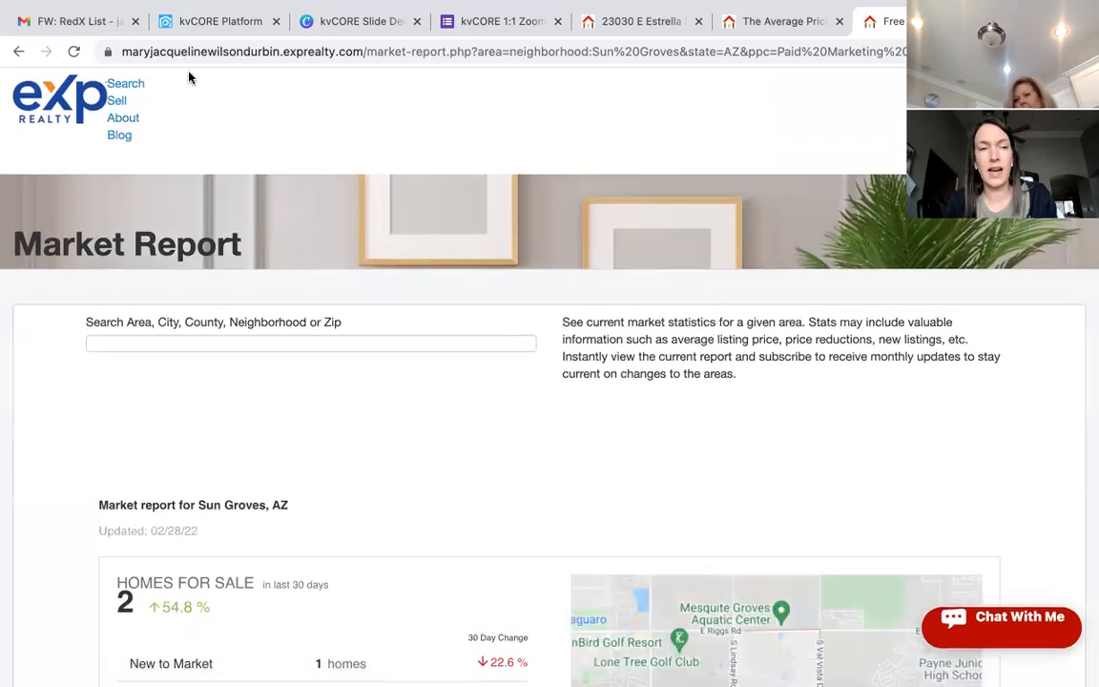
scroll(475, 371, down, 1)
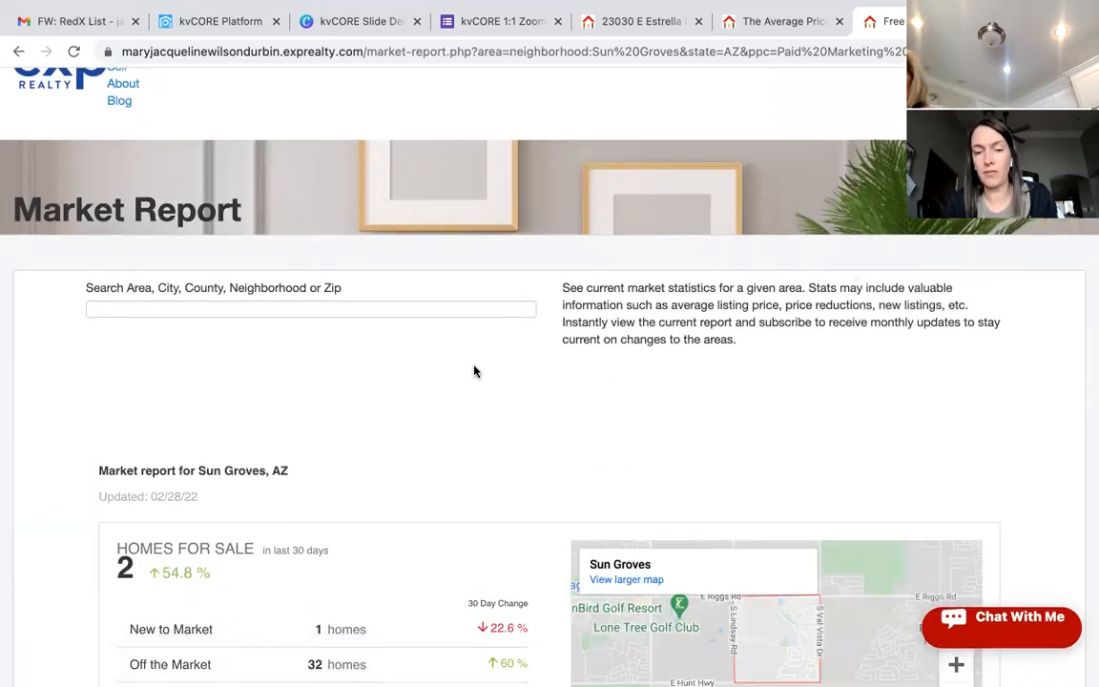
scroll(474, 371, down, 7)
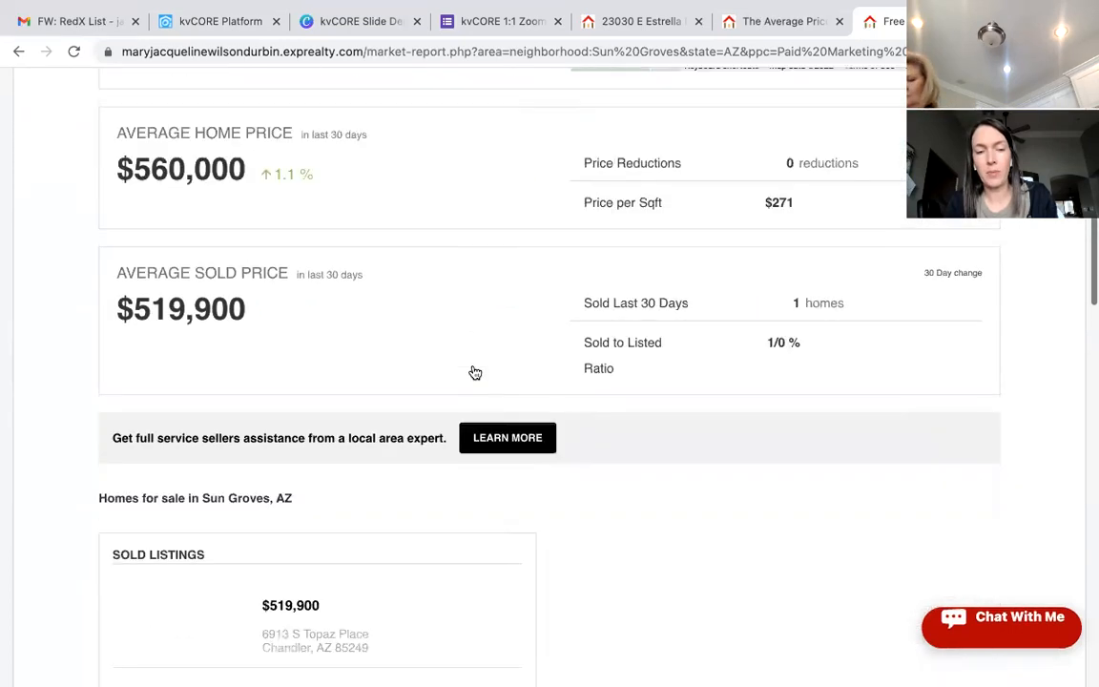
scroll(474, 371, down, 8)
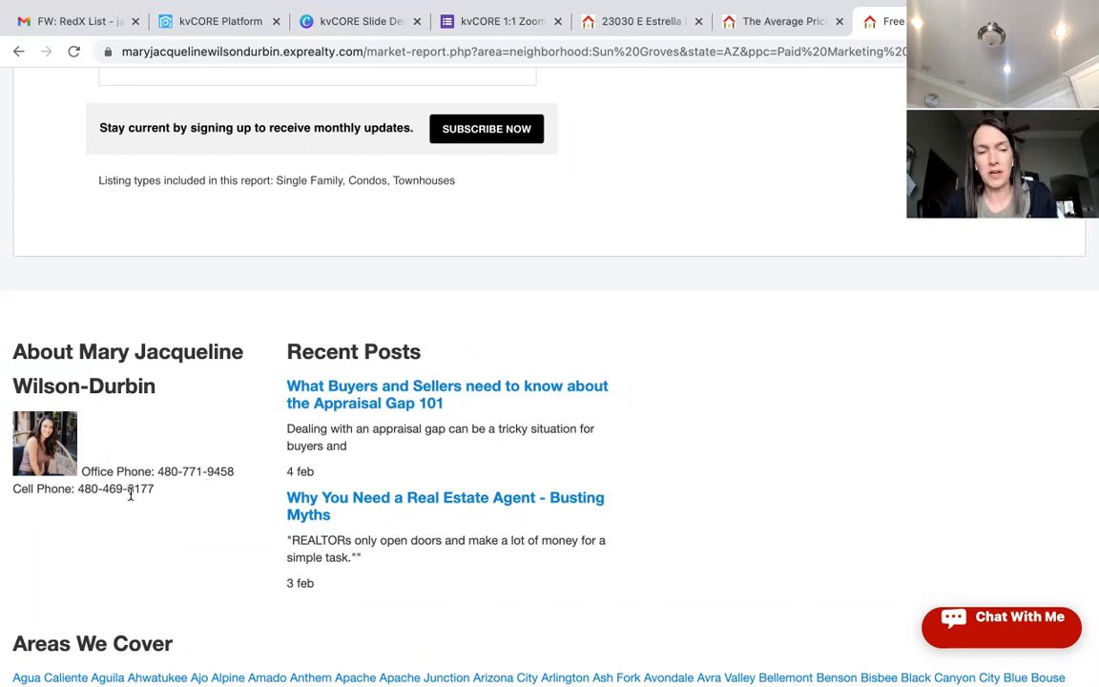
scroll(315, 483, up, 1)
scroll(316, 484, up, 15)
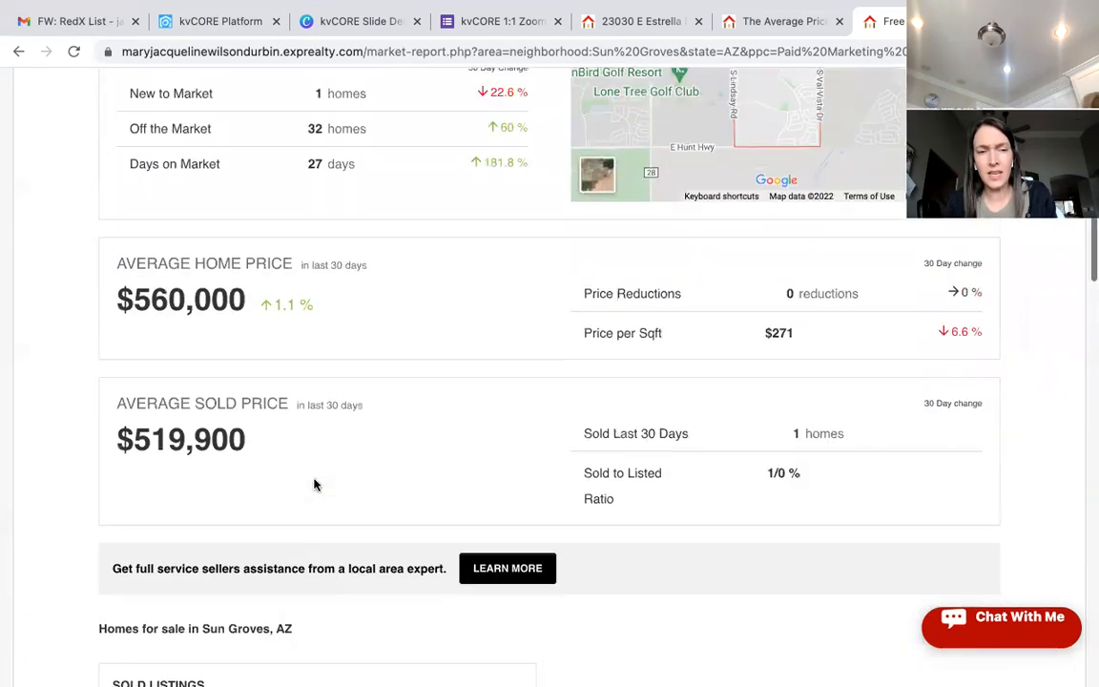
scroll(314, 484, up, 3)
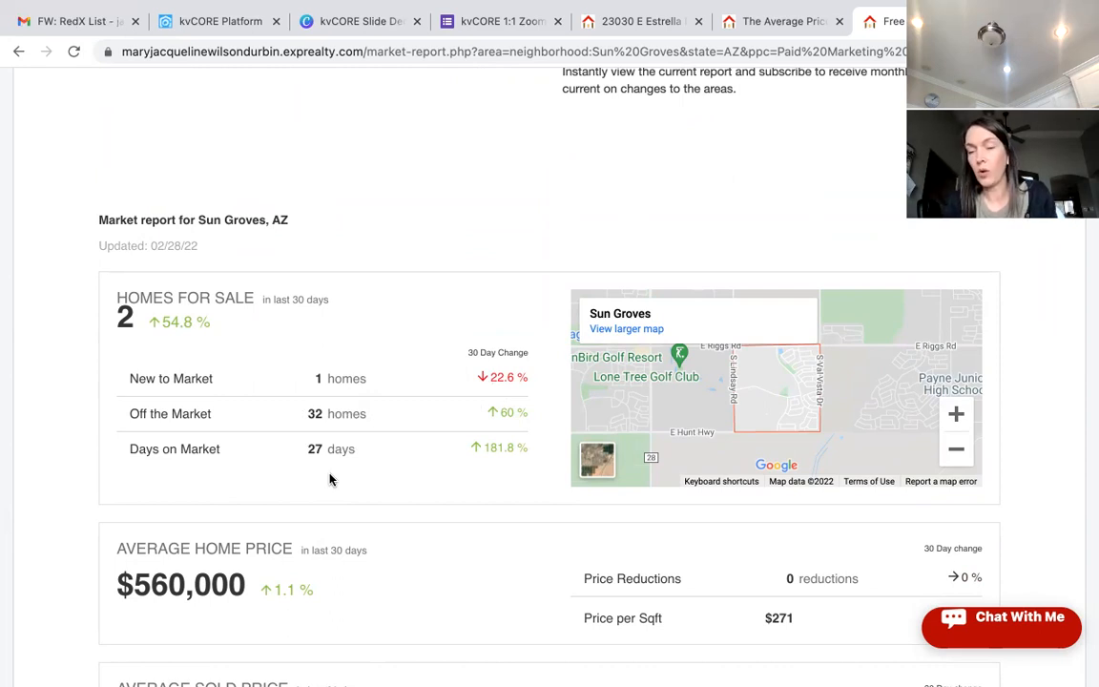
scroll(330, 477, down, 2)
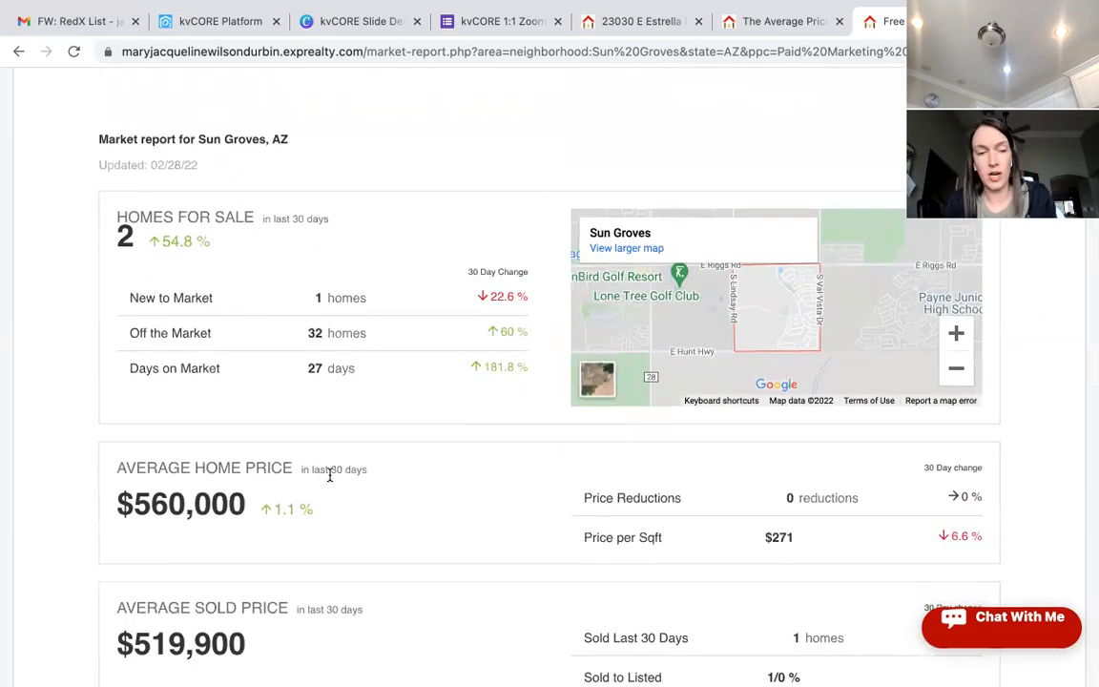
scroll(329, 474, down, 2)
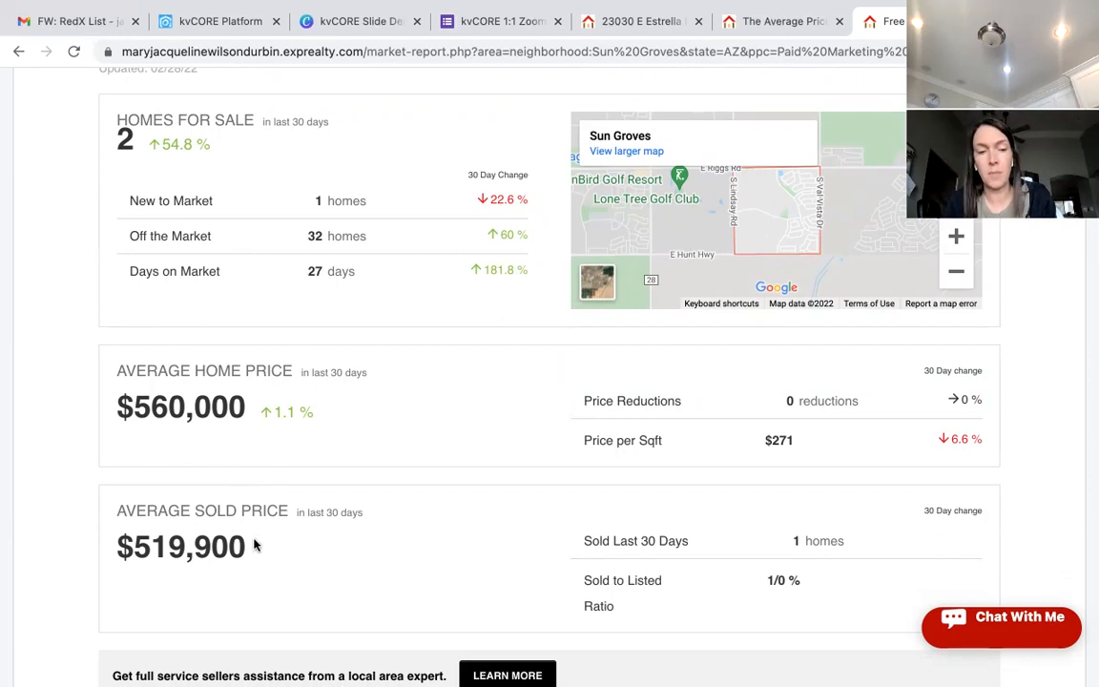
scroll(257, 570, down, 1)
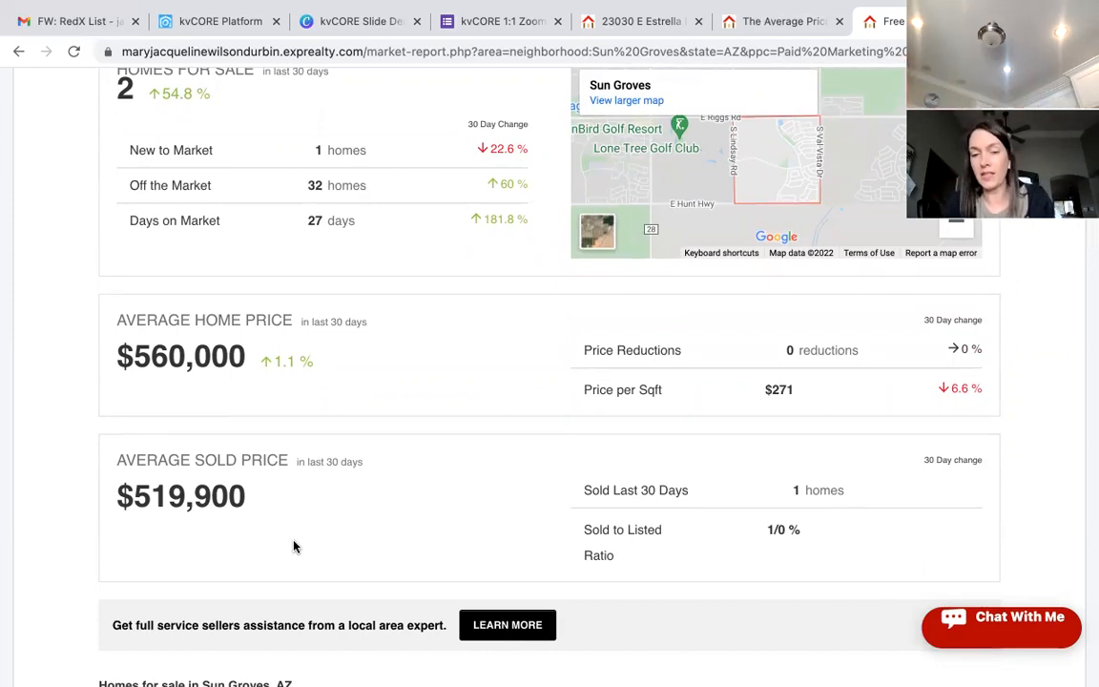
scroll(293, 546, down, 1)
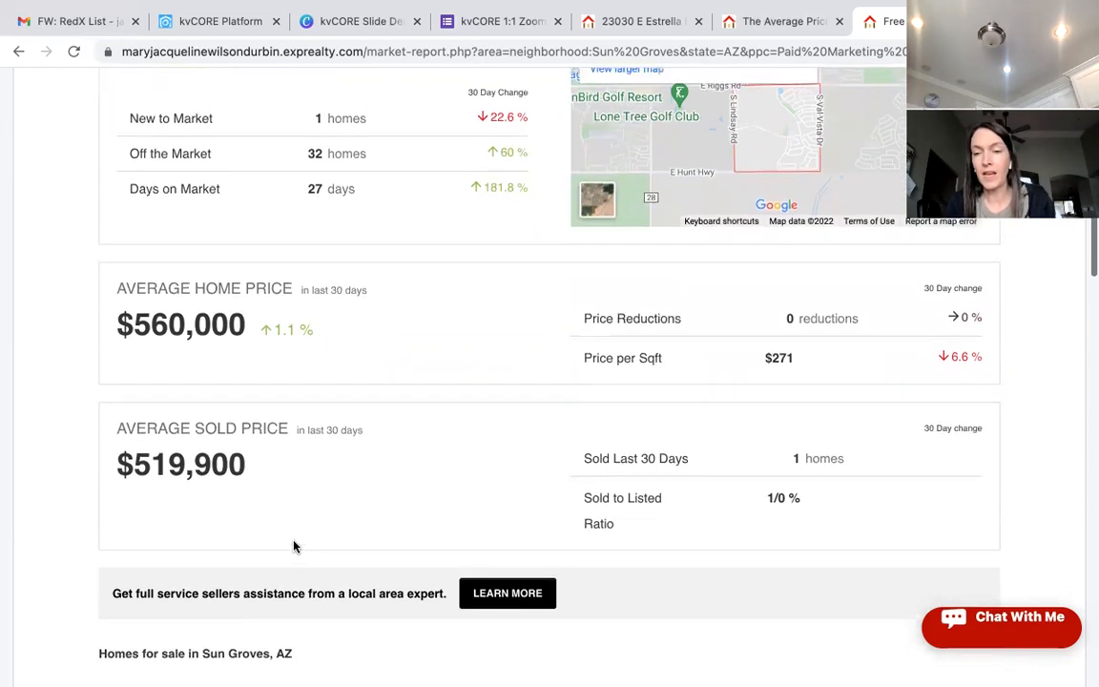
scroll(627, 535, up, 2)
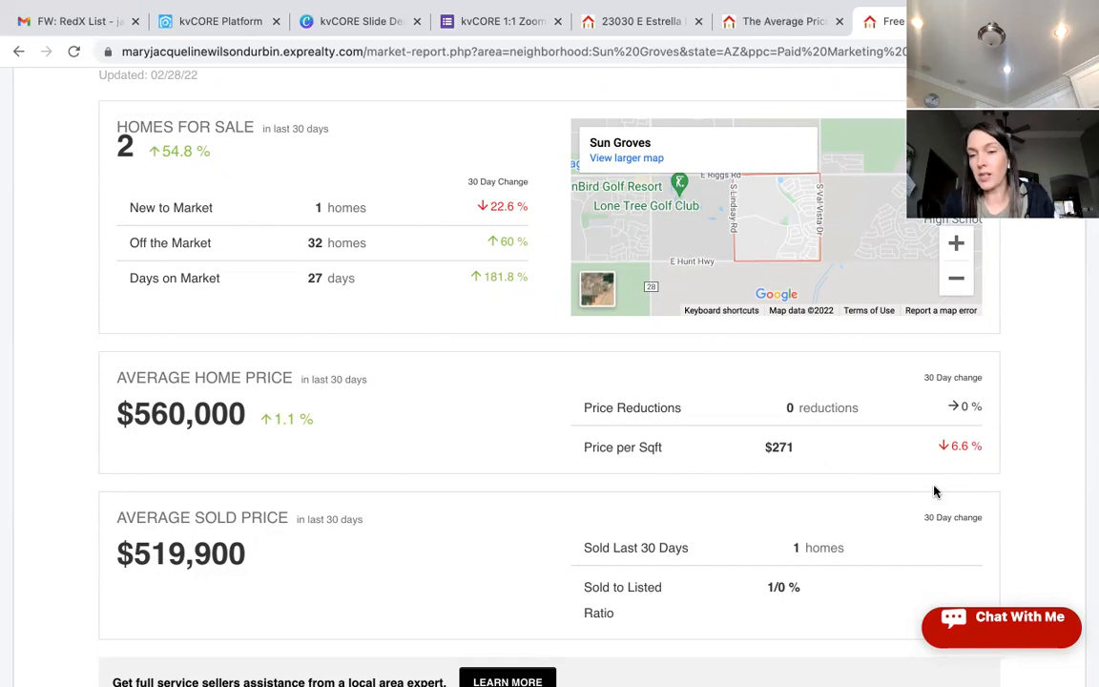
scroll(935, 492, down, 3)
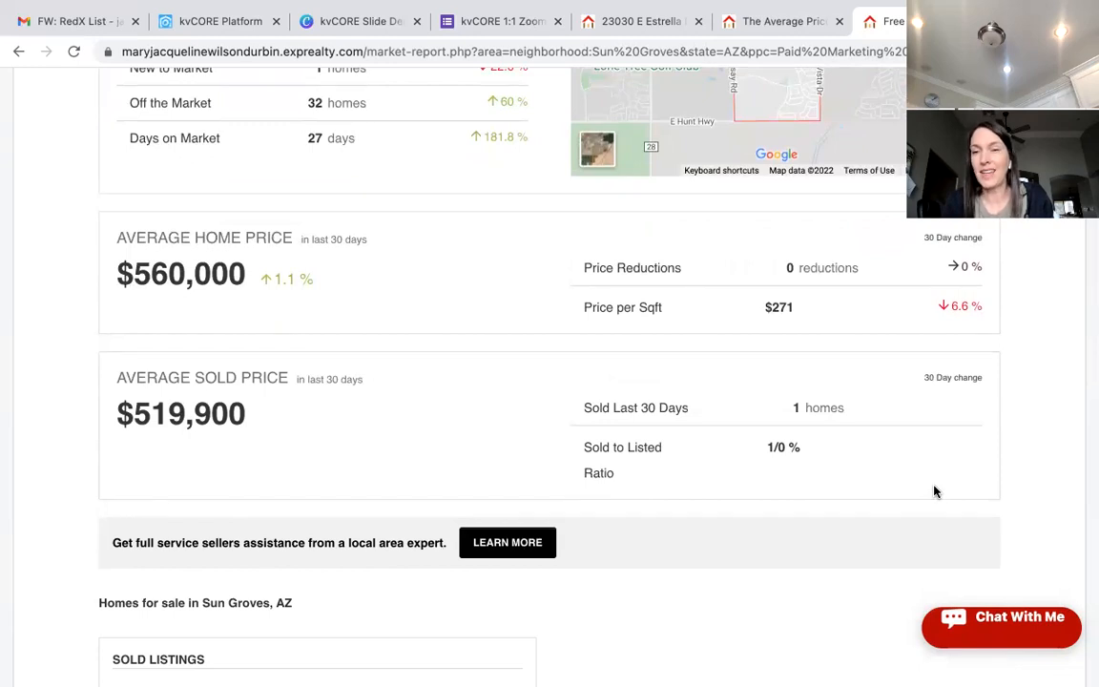
scroll(934, 491, down, 4)
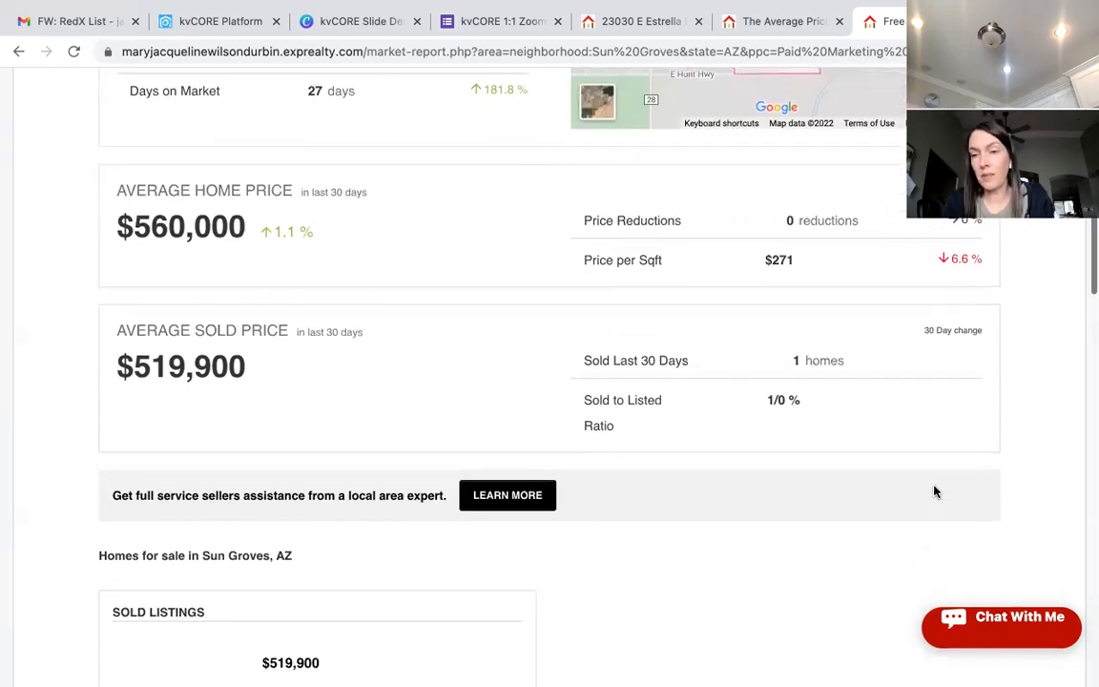
scroll(934, 491, down, 1)
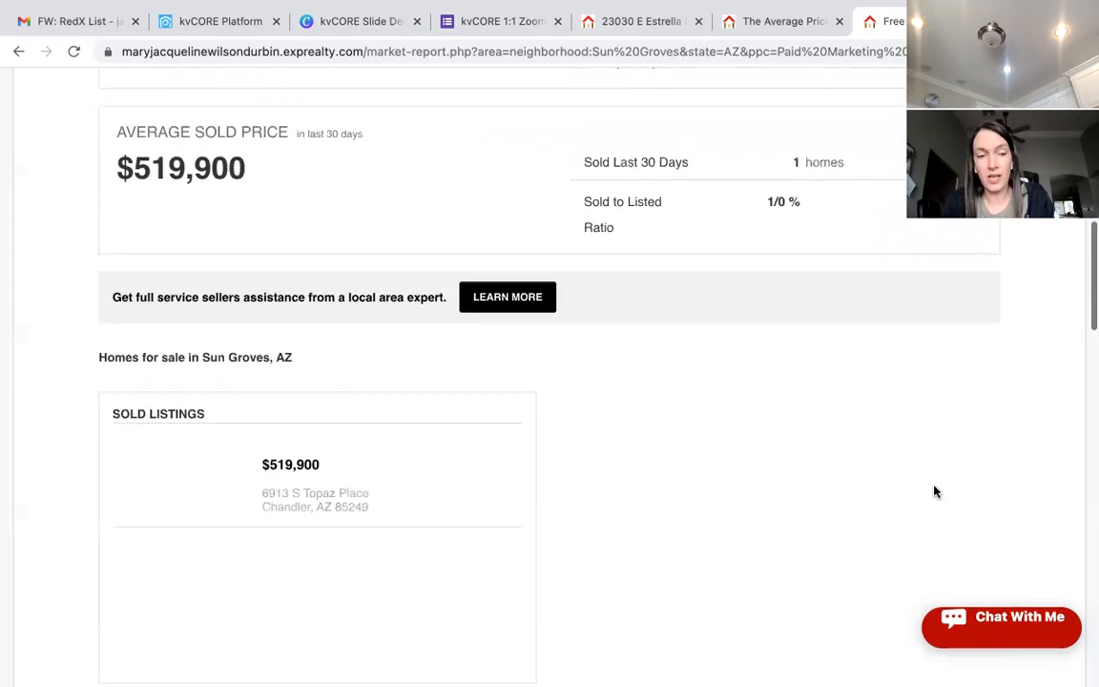
scroll(935, 491, down, 3)
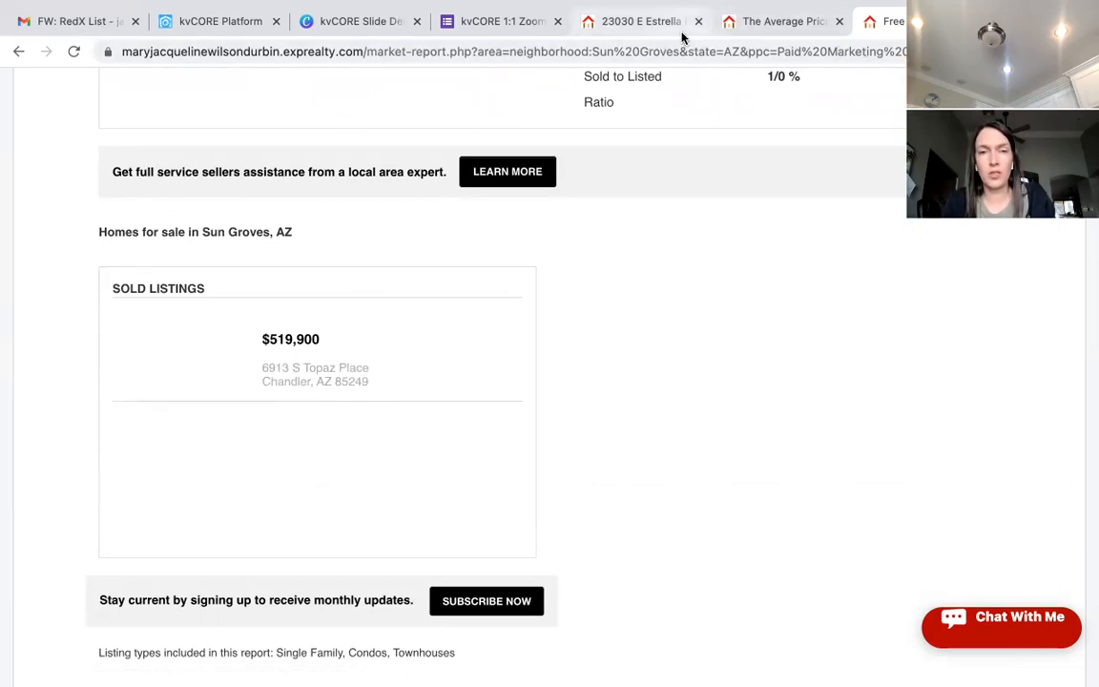
Step: Load facebook.com in a fresh tab and scroll the feed toward the Sun Groves Friends group
click(1010, 21)
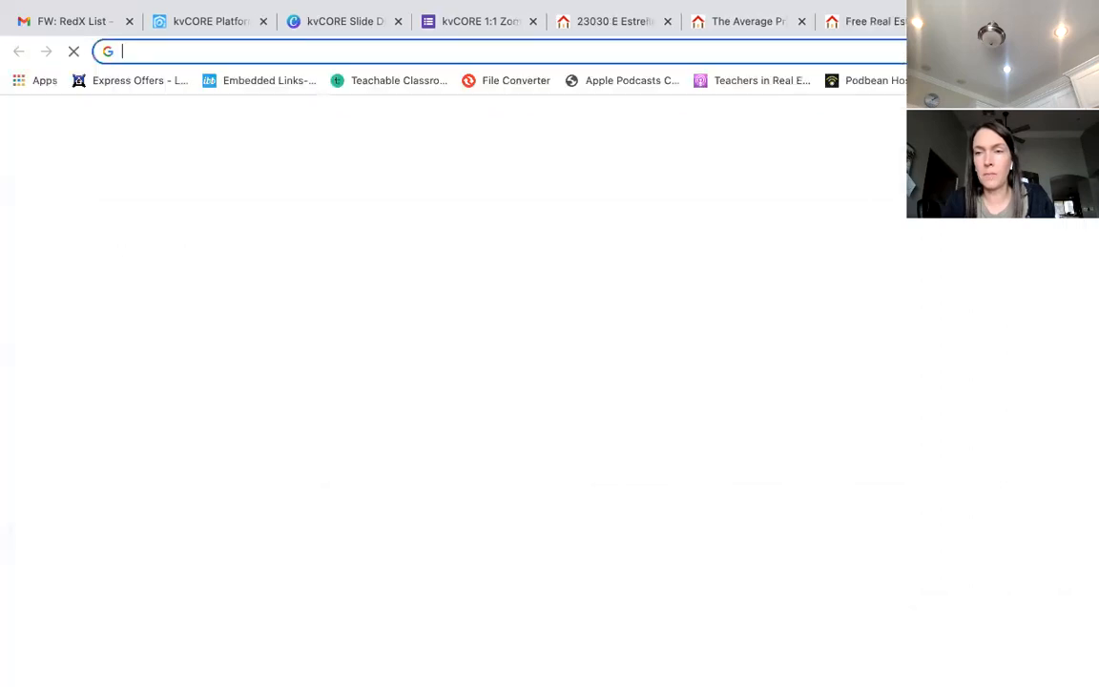
click(884, 52)
text(faceb)
key(Return)
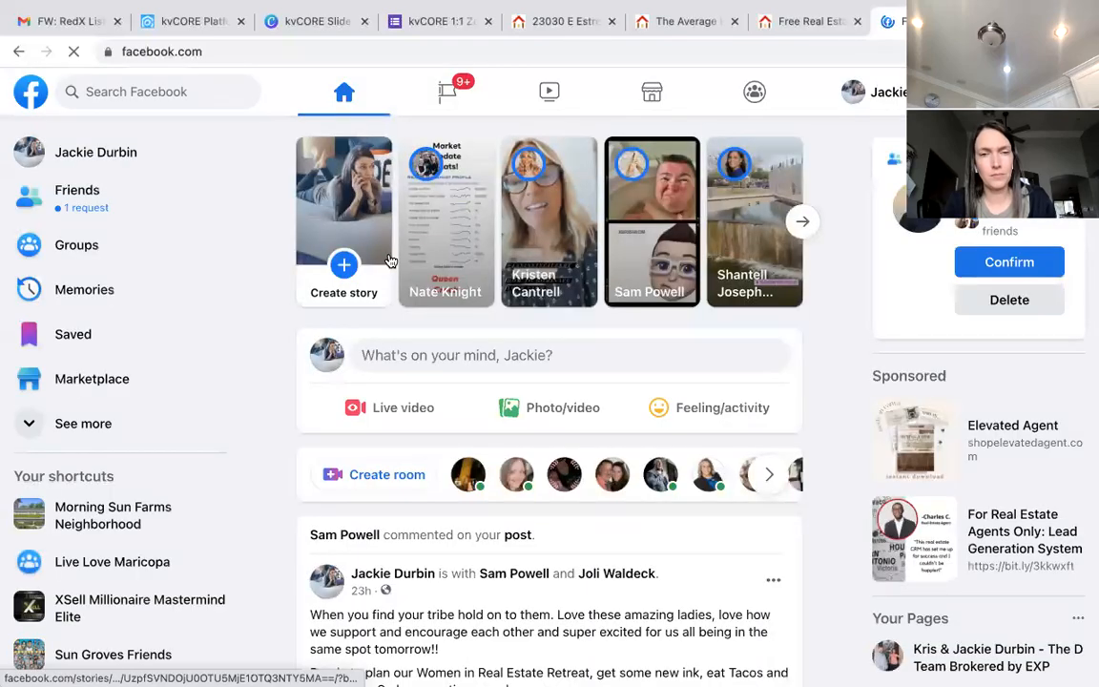
scroll(186, 556, down, 2)
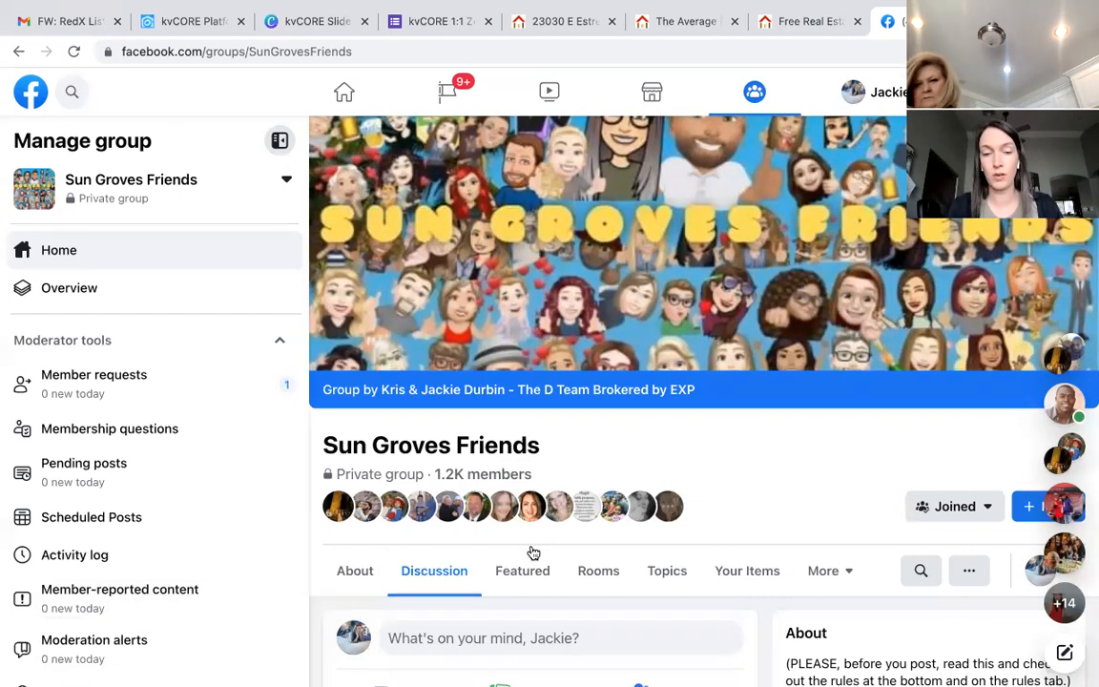
scroll(529, 551, down, 2)
Step: Begin the group post with 'Good Morning Friends!!' and ask who wants to know the neighborhood market
click(518, 521)
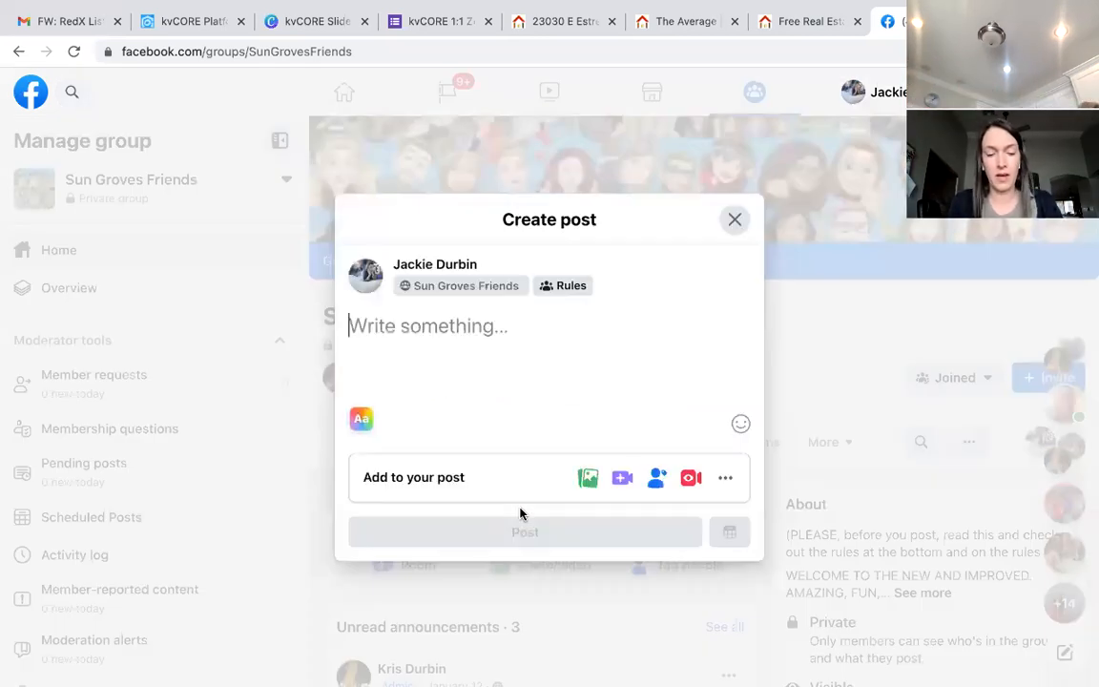
text(Goo)
key(BackSpace)
text(od Morni)
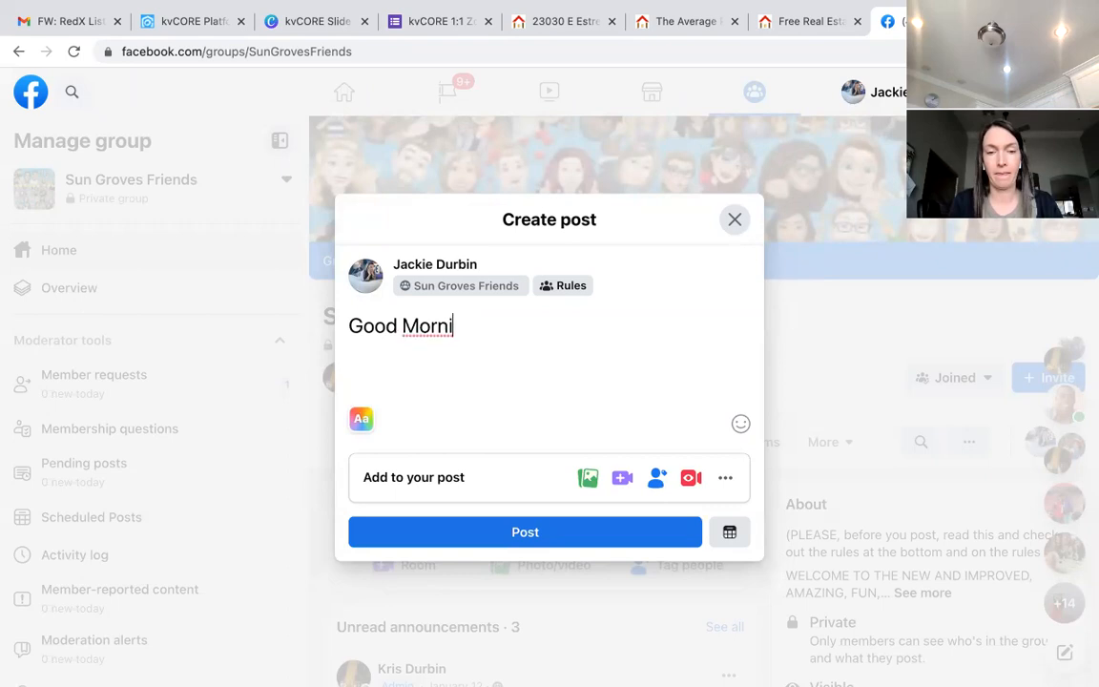
text(ng Friends!!  Anyone wa)
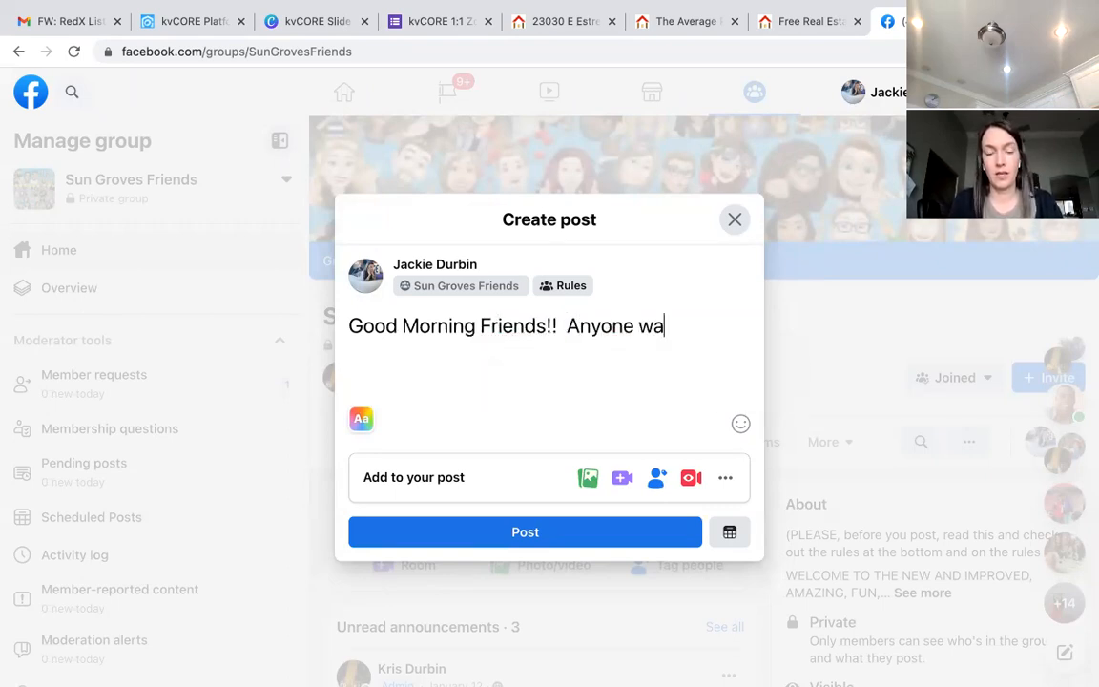
text(nting to know what)
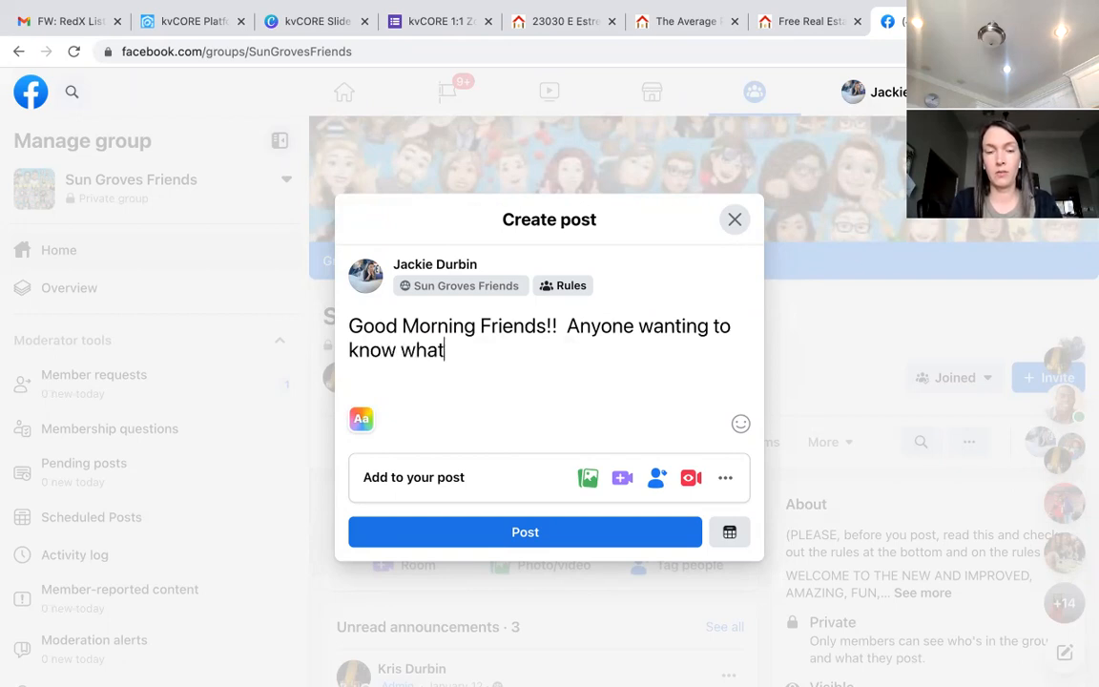
text( the market is lo)
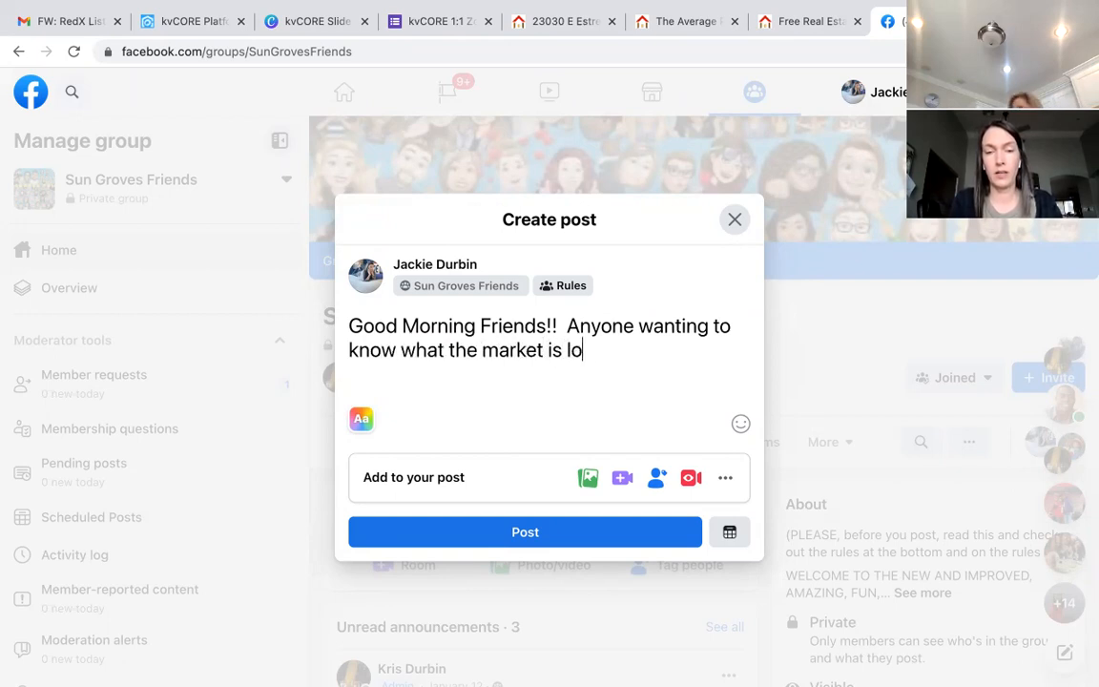
text(oking like in )
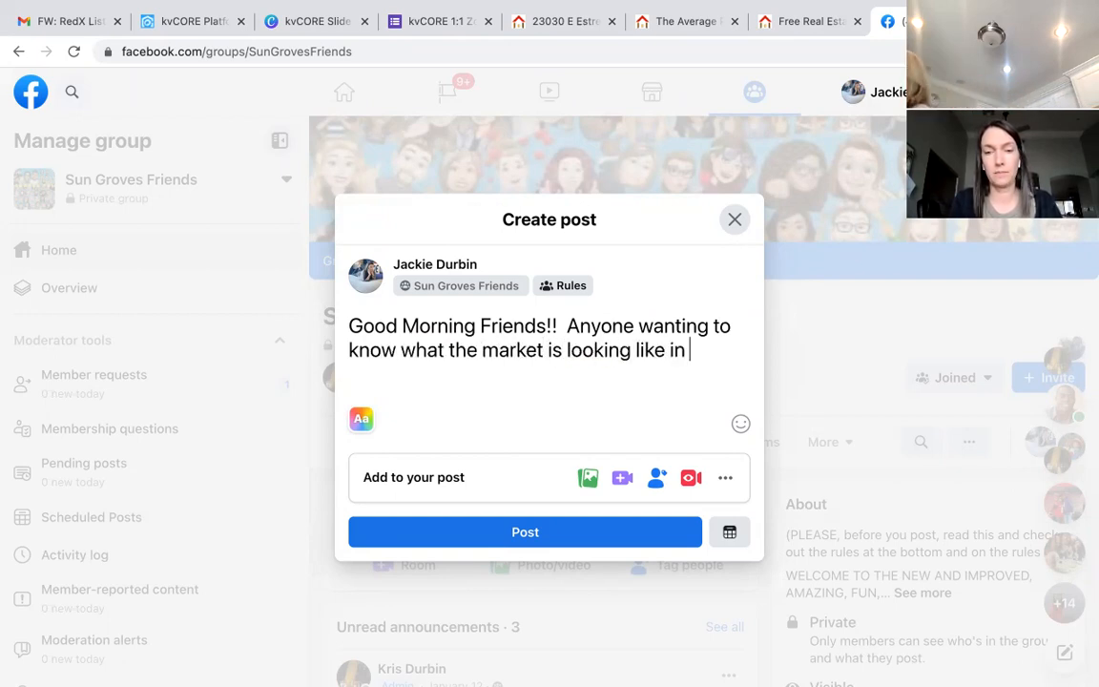
text(our Neighborhood)
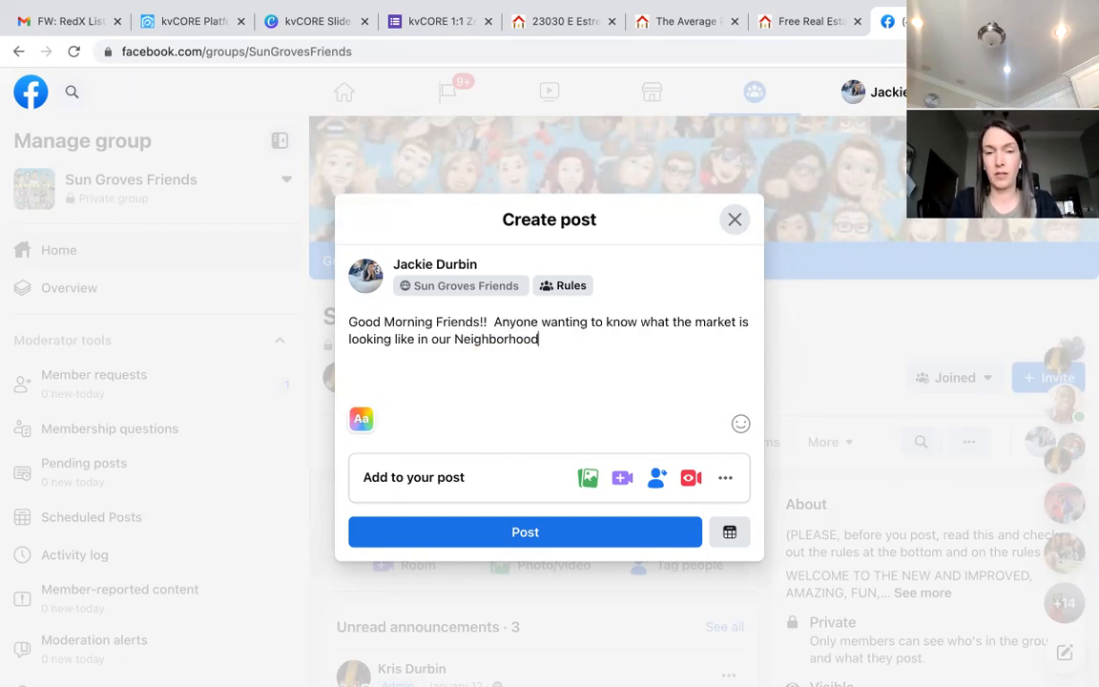
text(.  Take a peak.)
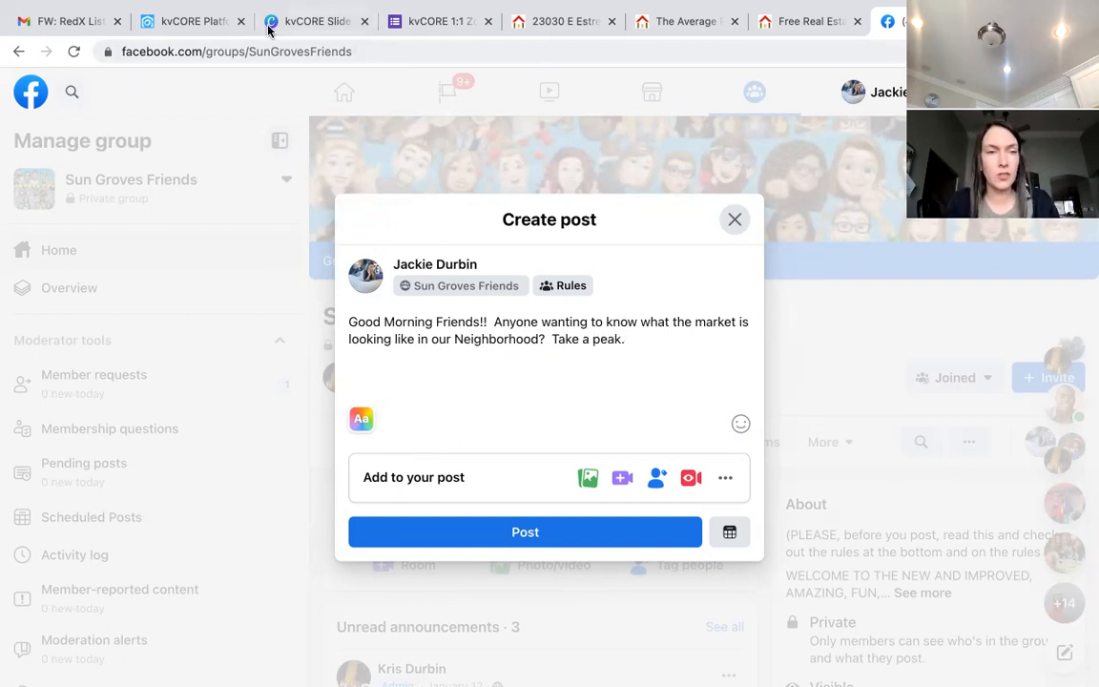
click(214, 27)
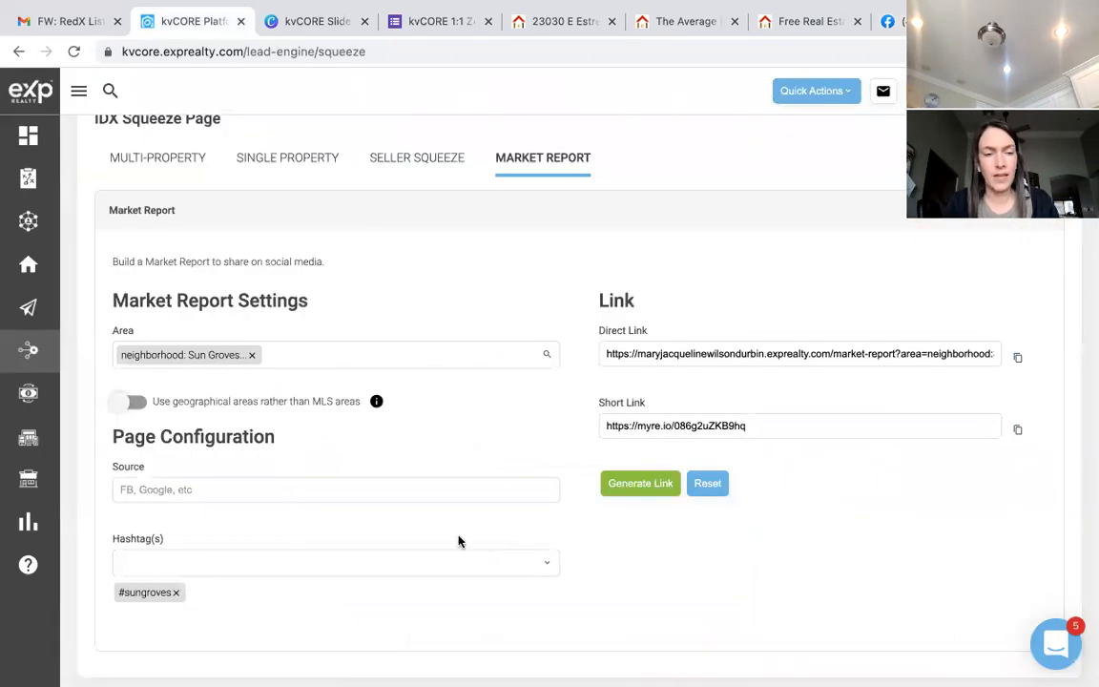
scroll(457, 540, down, 1)
scroll(458, 523, up, 2)
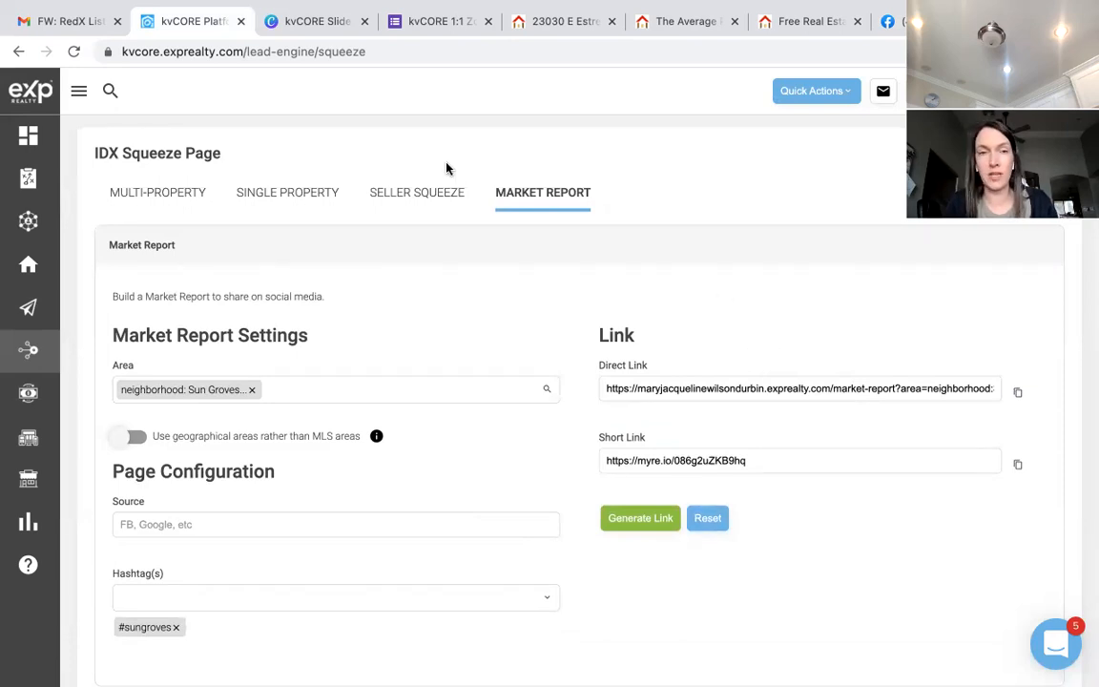
click(887, 21)
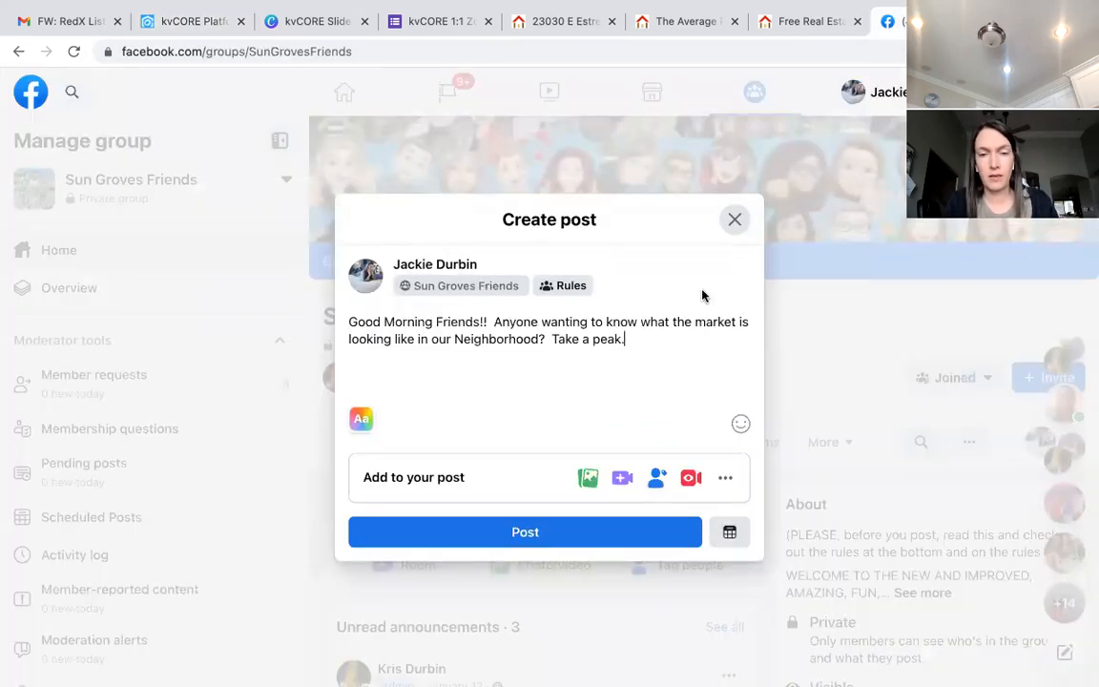
Step: Paste the market report short link into the post, then delete the URL text, keeping the preview
text(https://myre.io/086g2uZKB9hq)
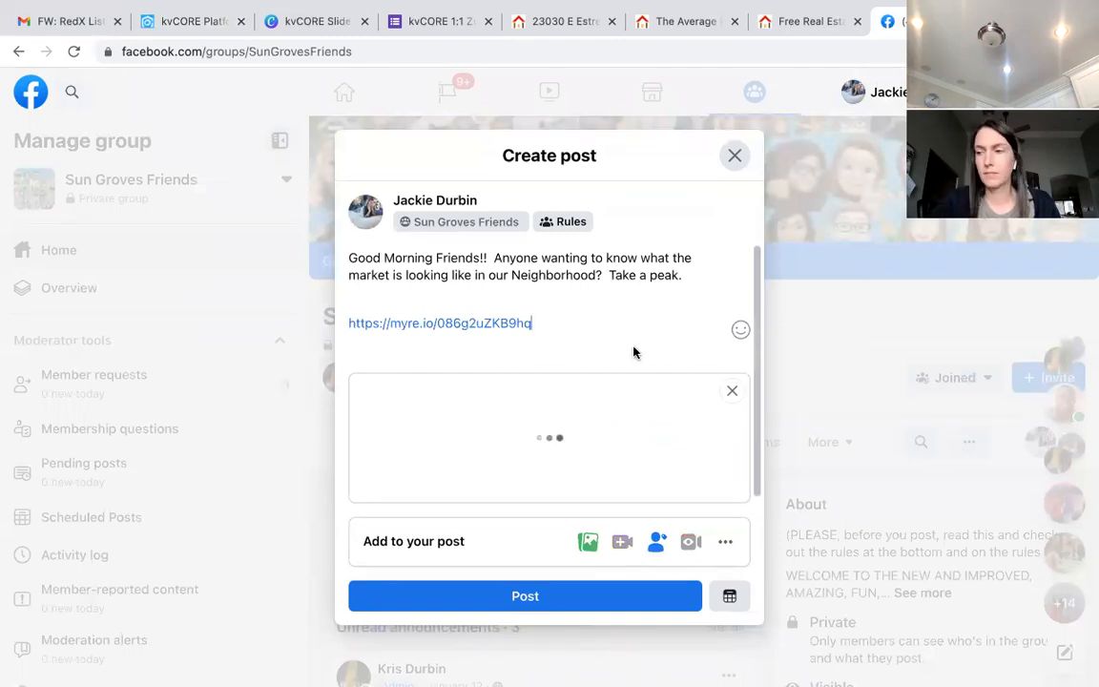
scroll(634, 352, down, 3)
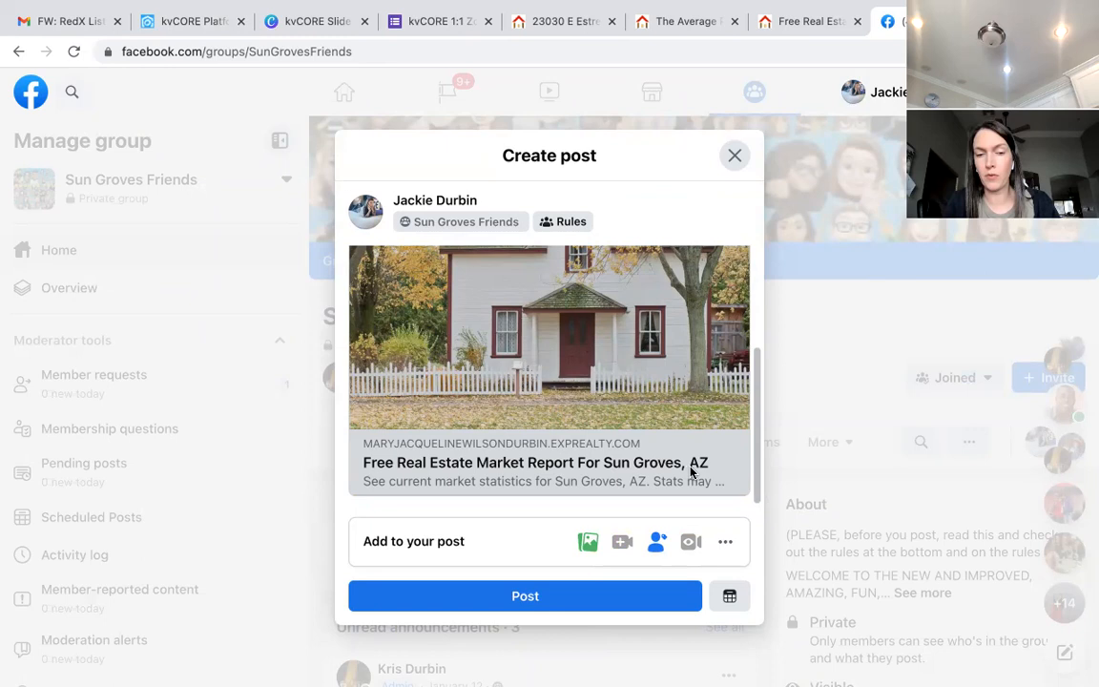
scroll(692, 468, up, 3)
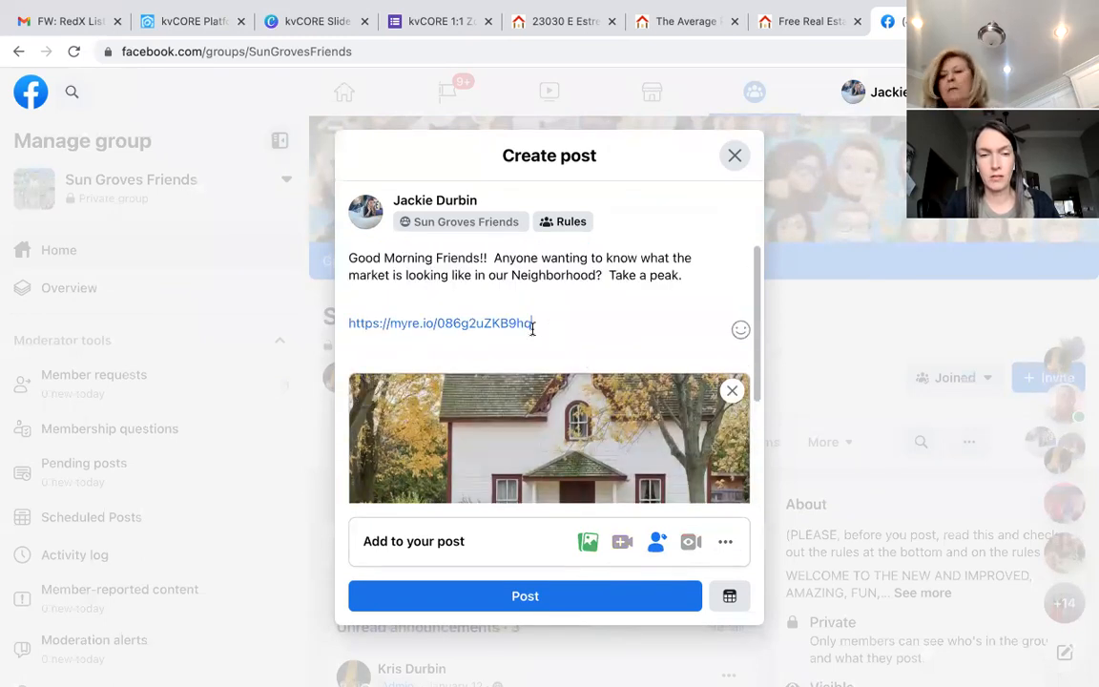
drag(531, 323, 350, 323)
key(BackSpace)
key(BackSpace)
key(BackSpace)
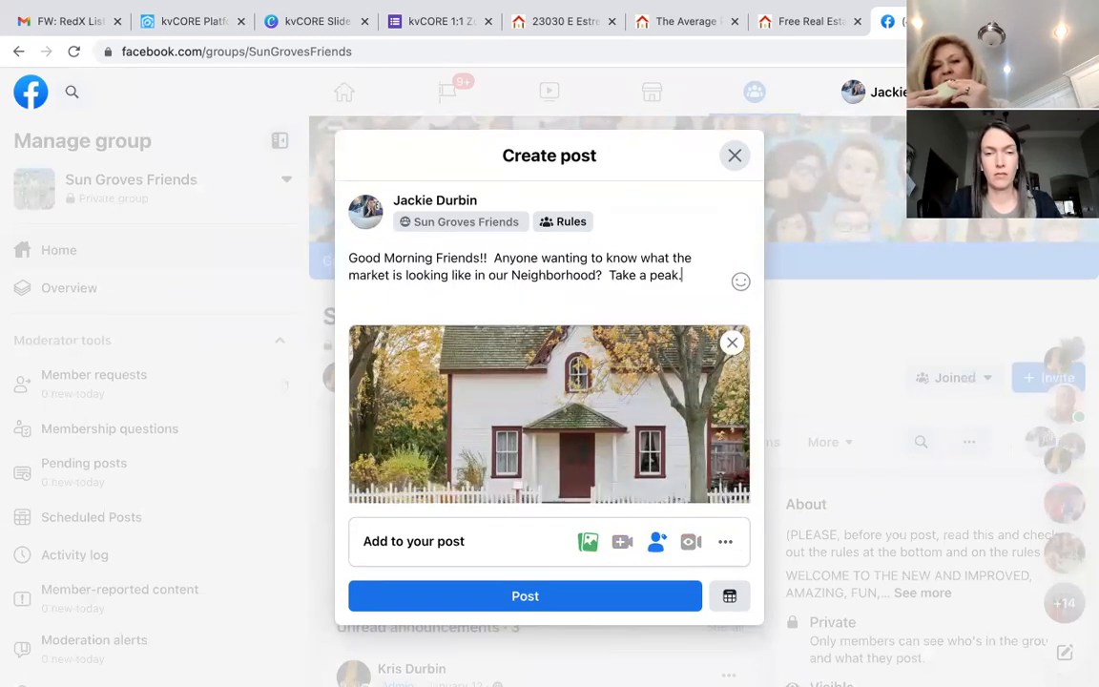
Step: Add a closing line inviting readers to reach out with questions, and publish the group post
key(Return)
text(If you hve)
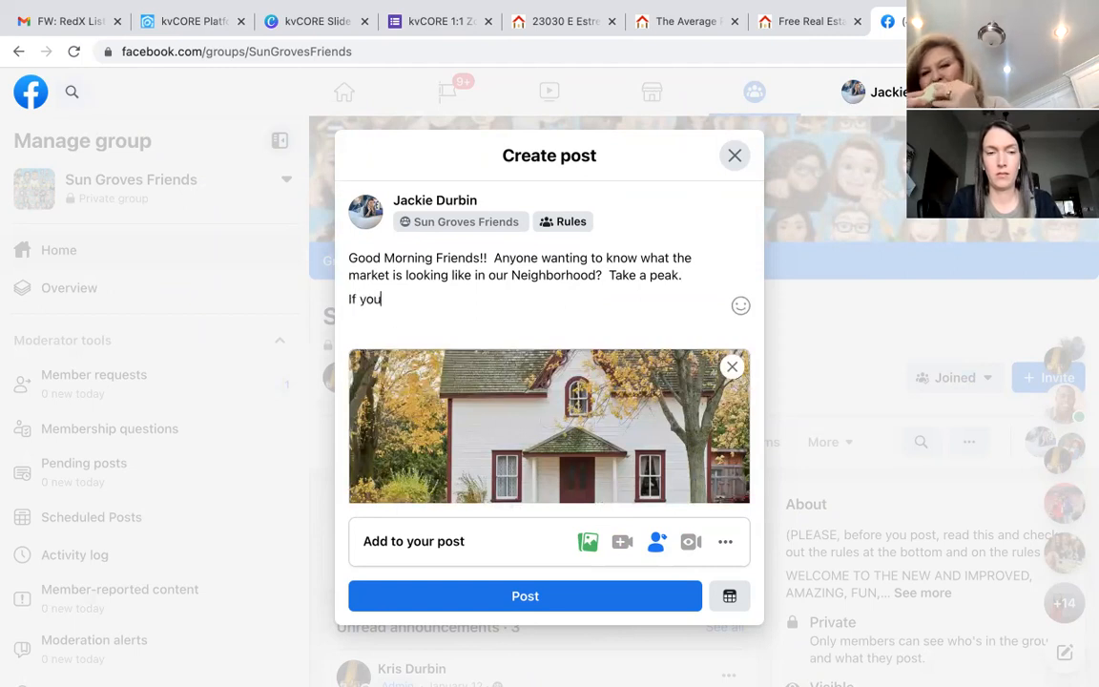
key(BackSpace)
key(BackSpace)
text(ave a)
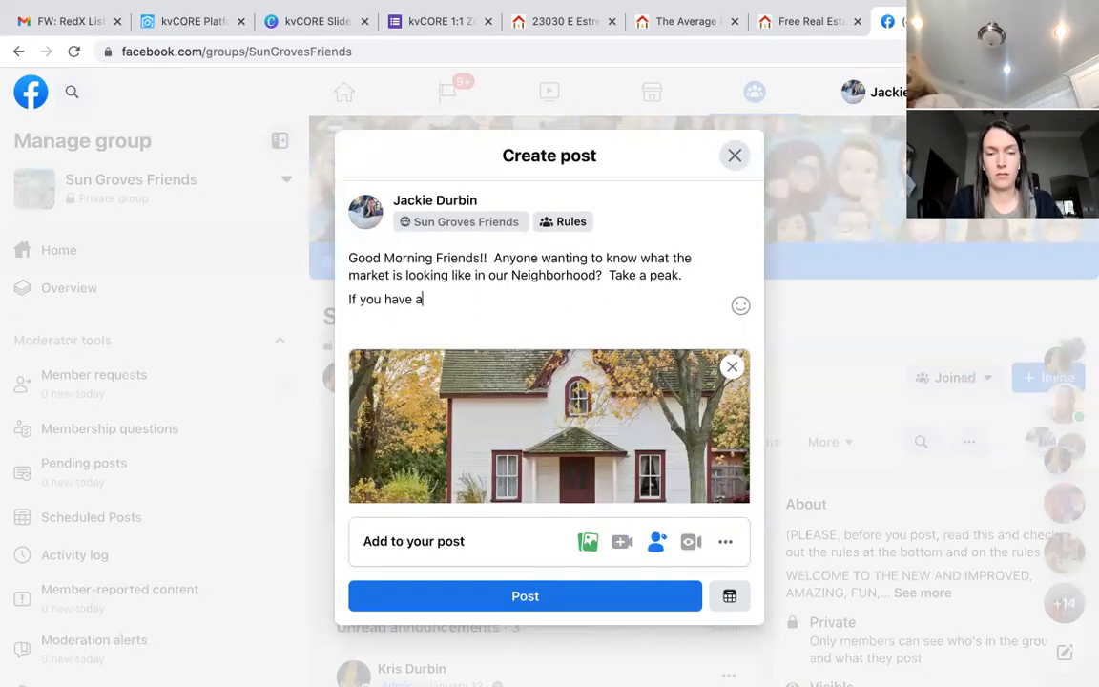
text(ny questions )
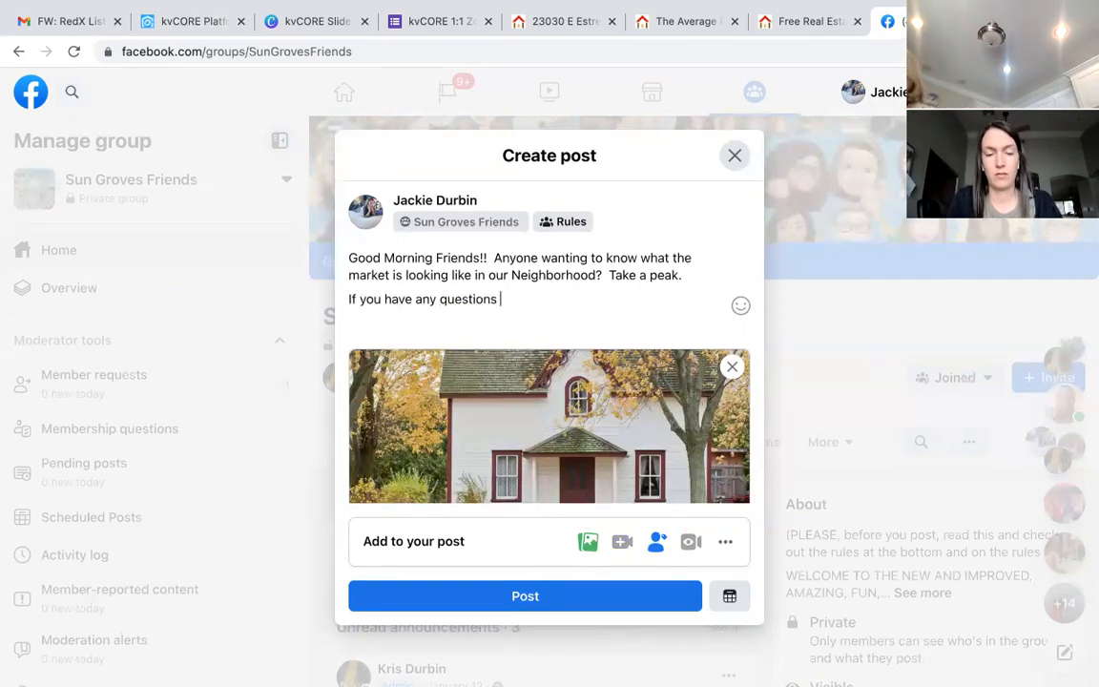
text(please reach ou)
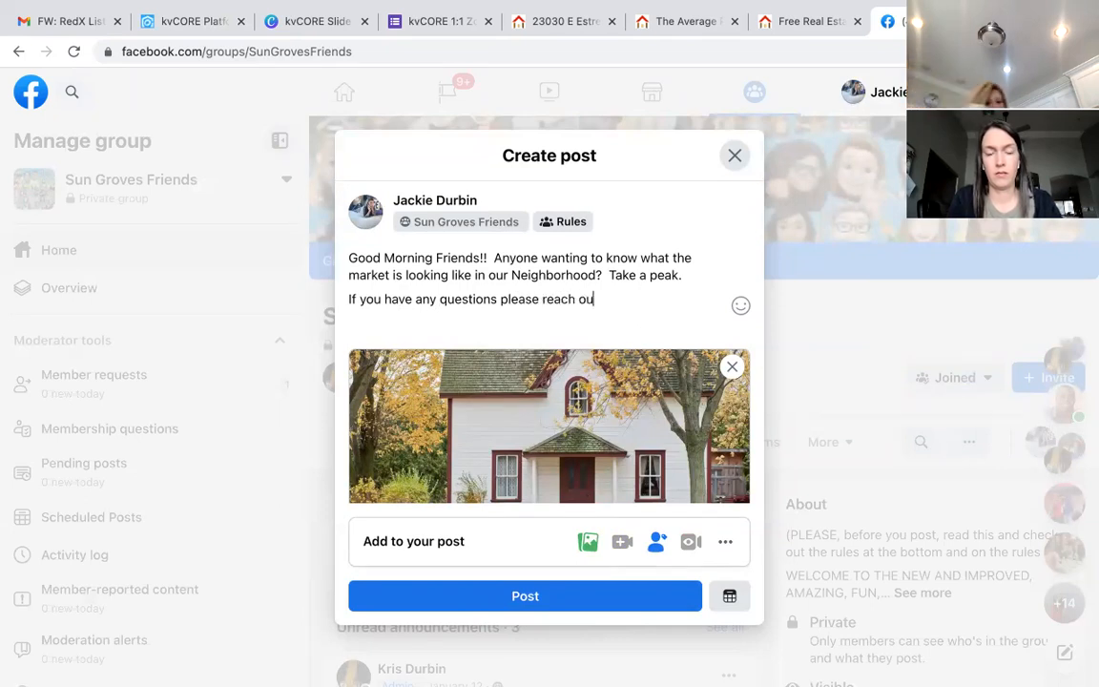
text(t to Kris or I.)
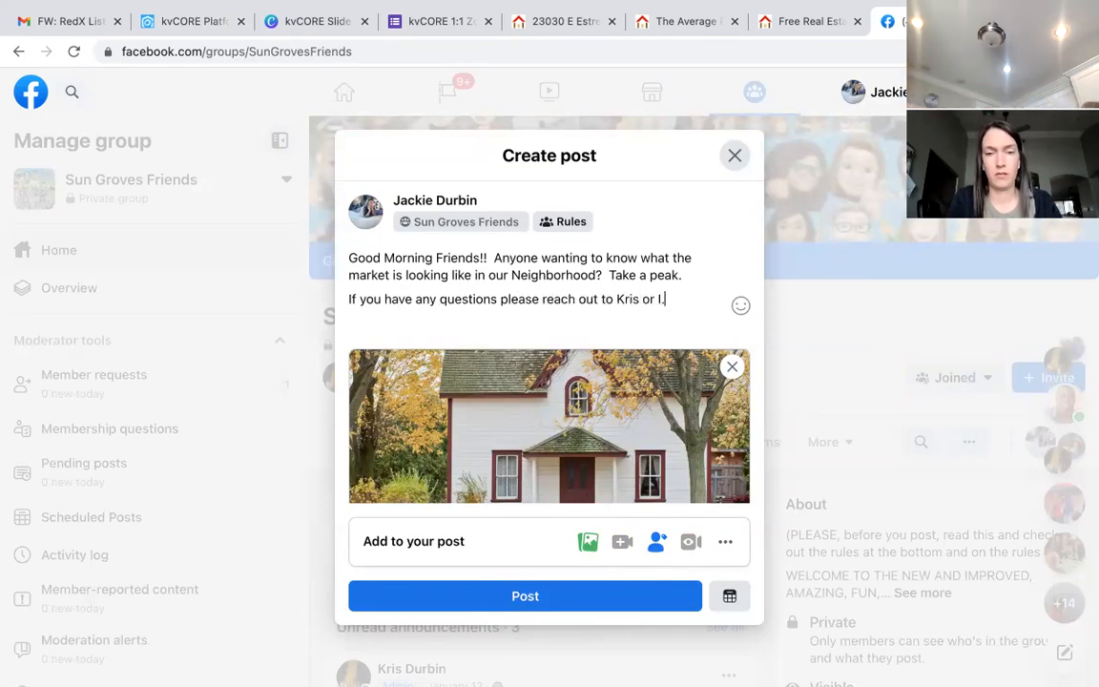
click(491, 596)
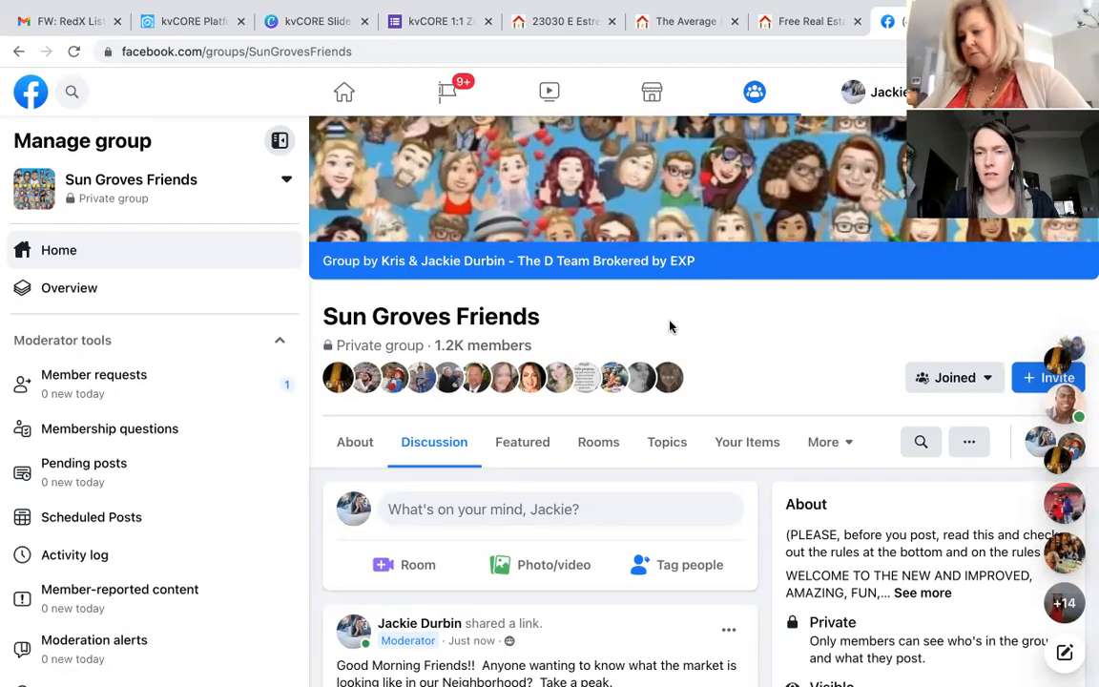
Step: Review the published market report post in the Sun Groves Friends group, then open a blank browser tab
scroll(670, 327, down, 1)
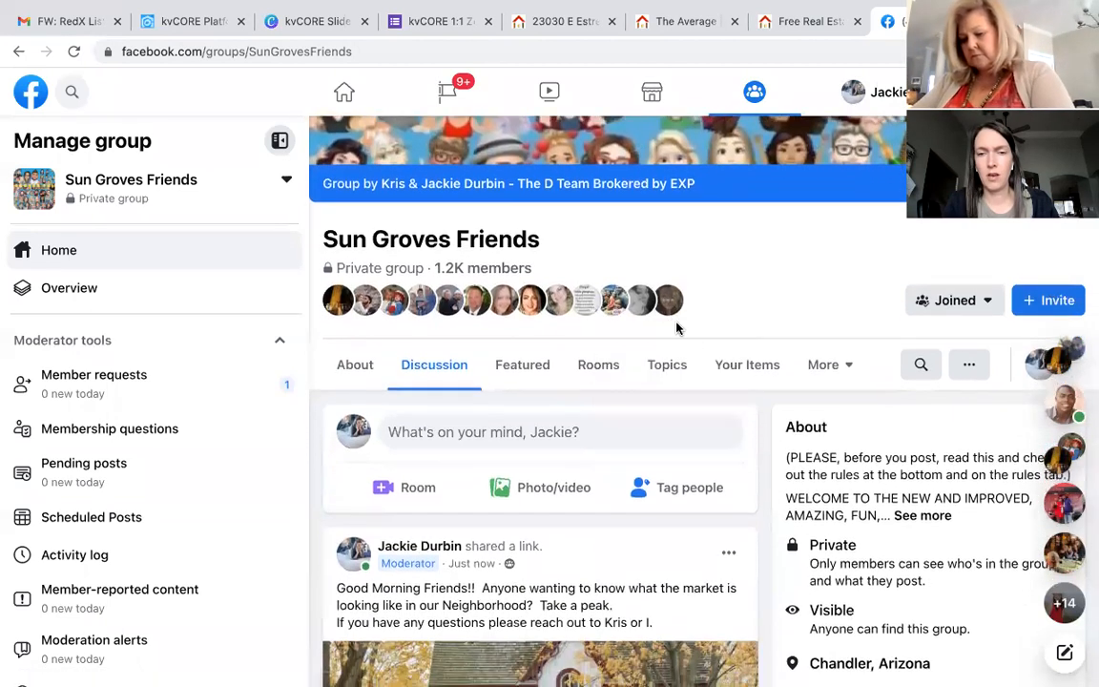
scroll(698, 339, down, 3)
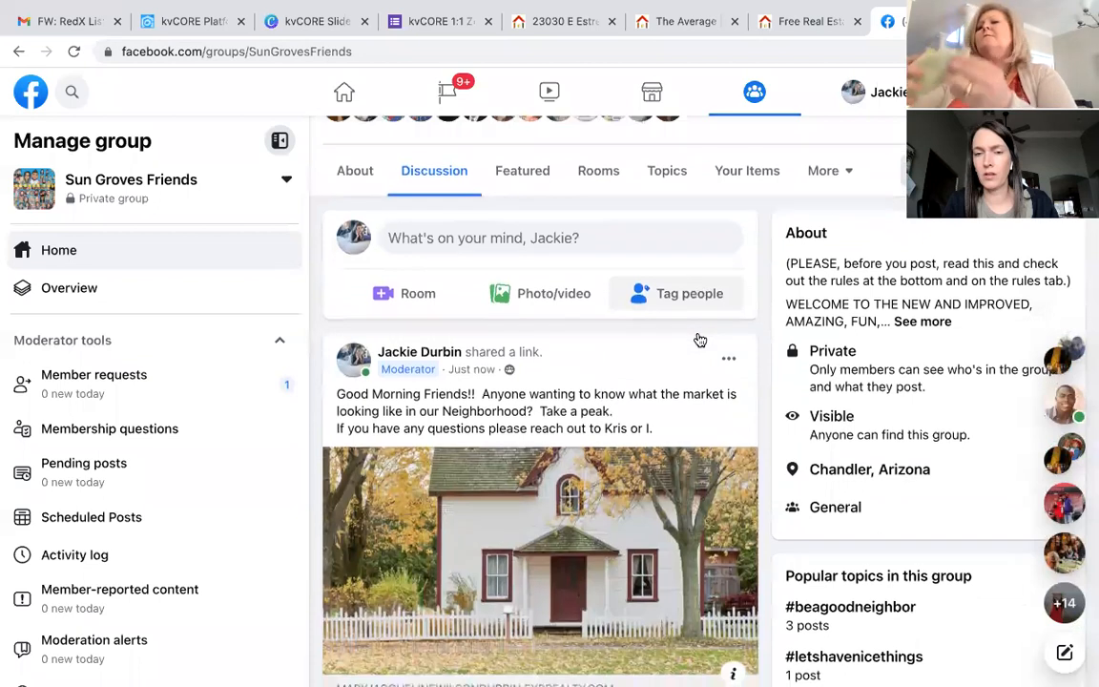
scroll(698, 338, up, 5)
scroll(698, 338, down, 1)
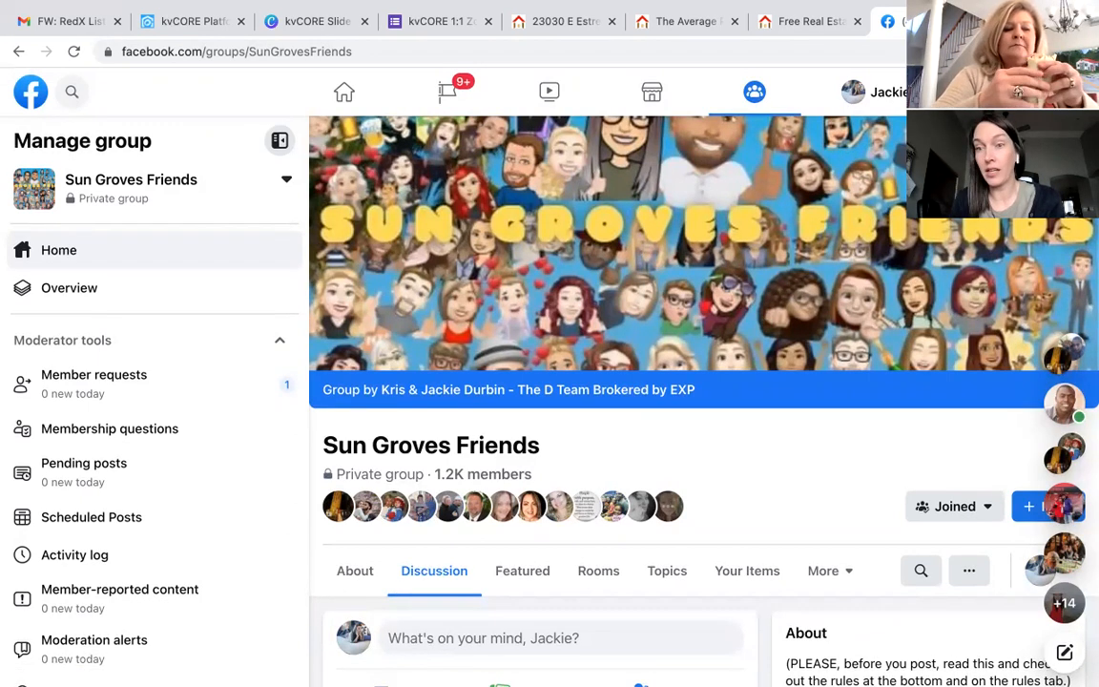
key(ctrl+t)
Step: Search Google for 'qr codes generator' and open the free QR Code Generator result
click(873, 54)
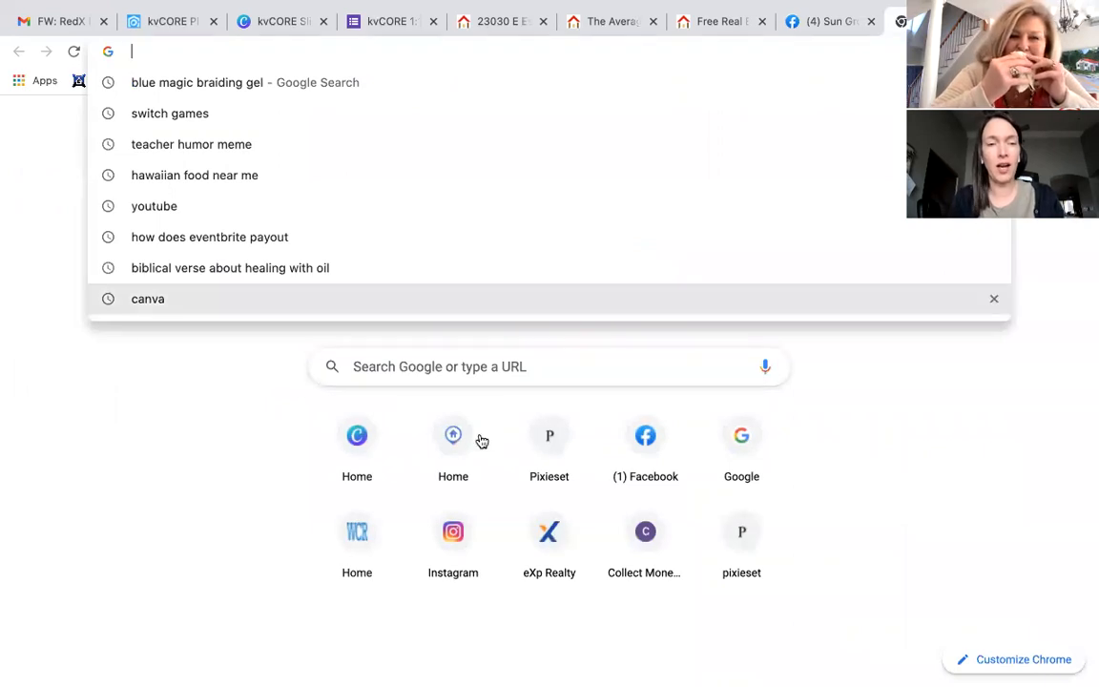
click(239, 403)
click(466, 356)
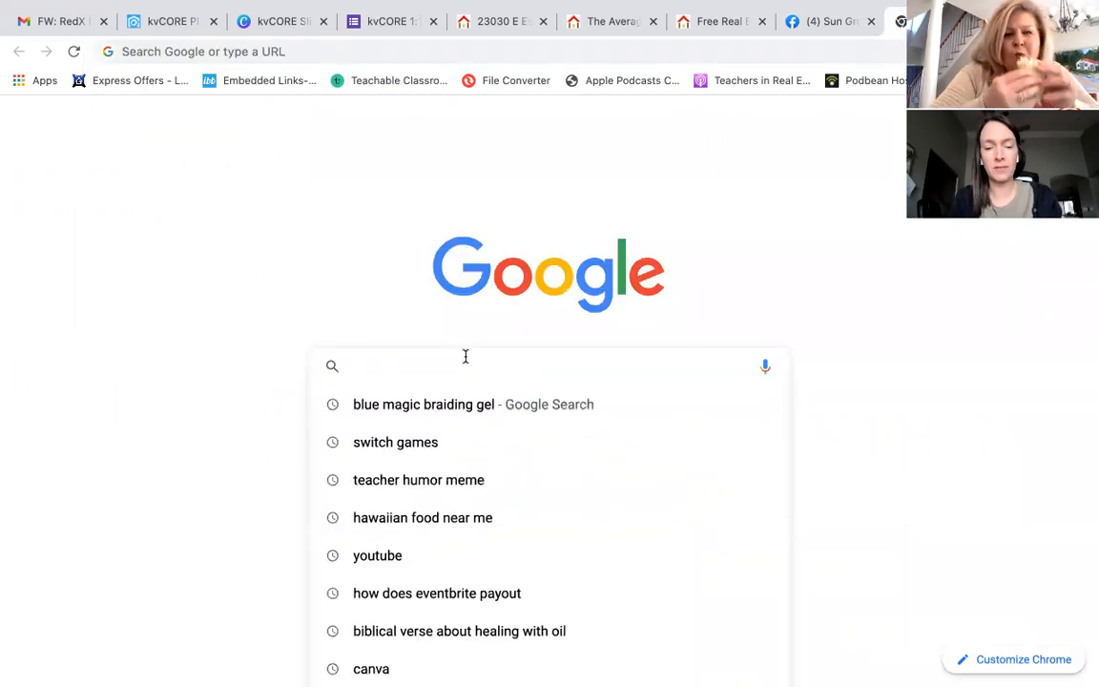
text(qr code)
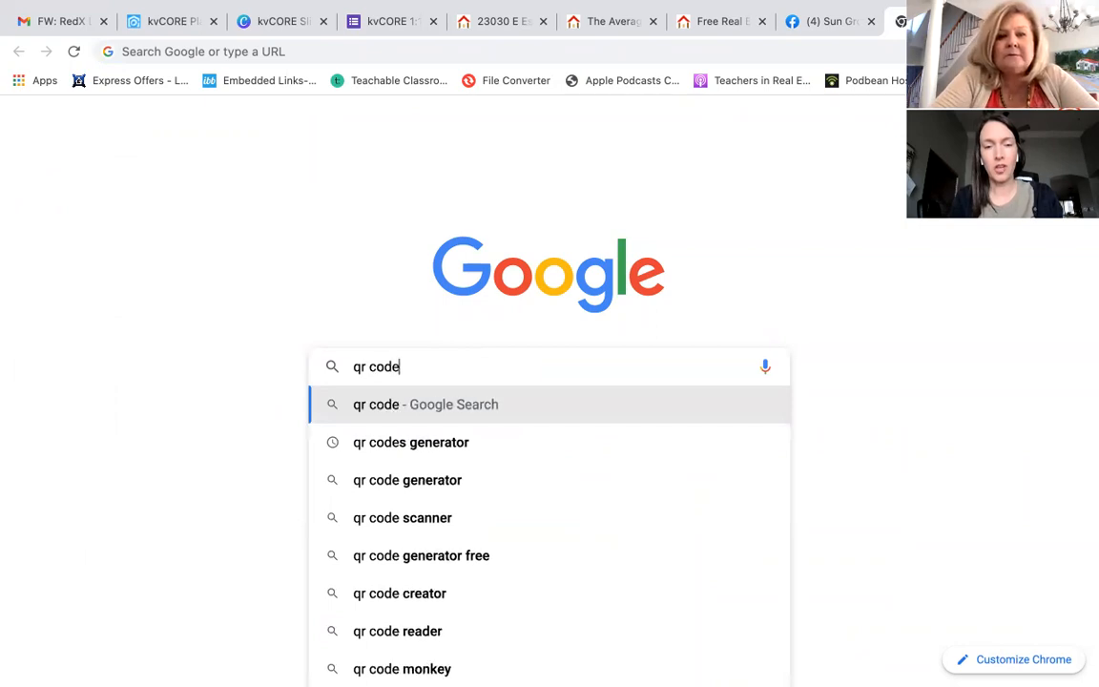
key(Down)
click(444, 454)
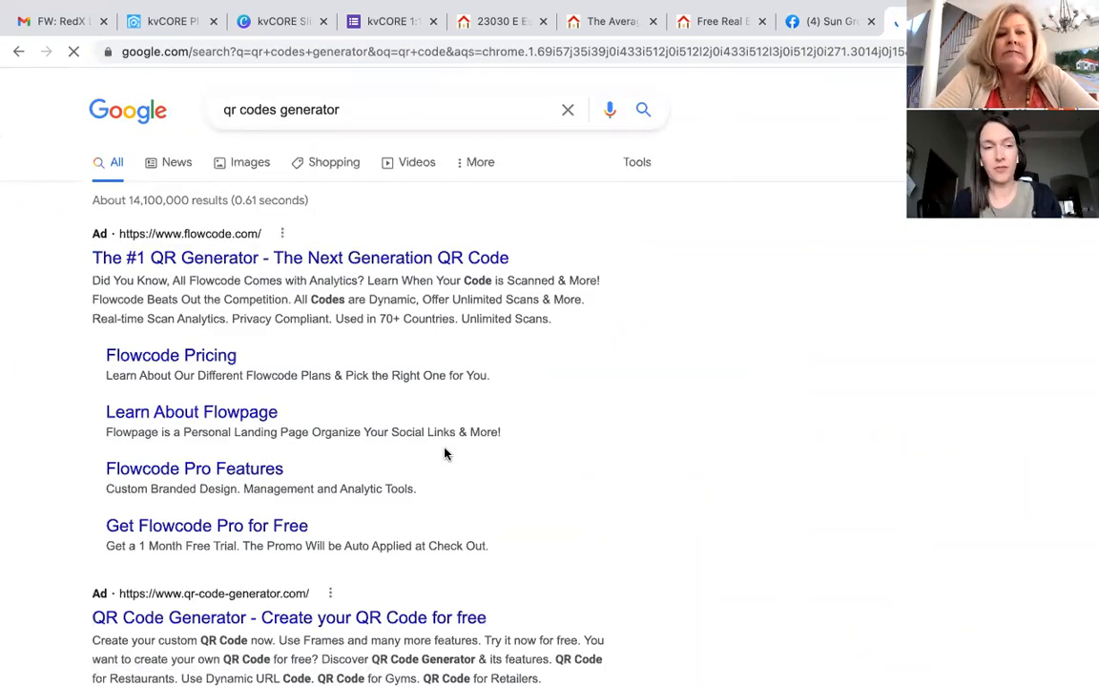
scroll(305, 401, down, 4)
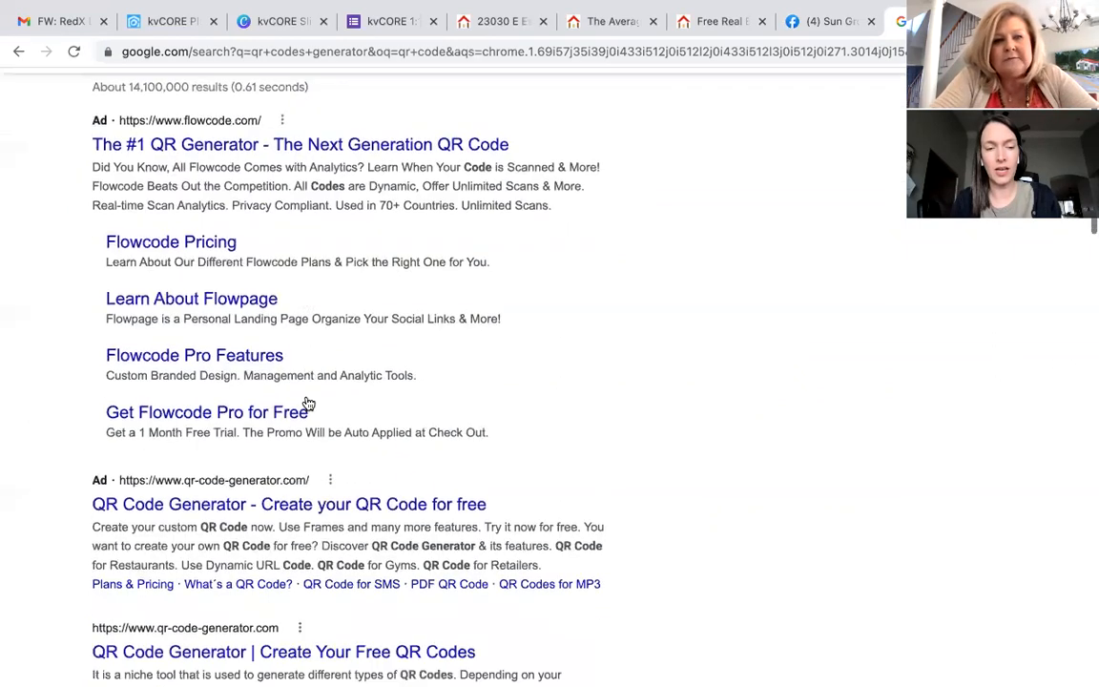
click(295, 438)
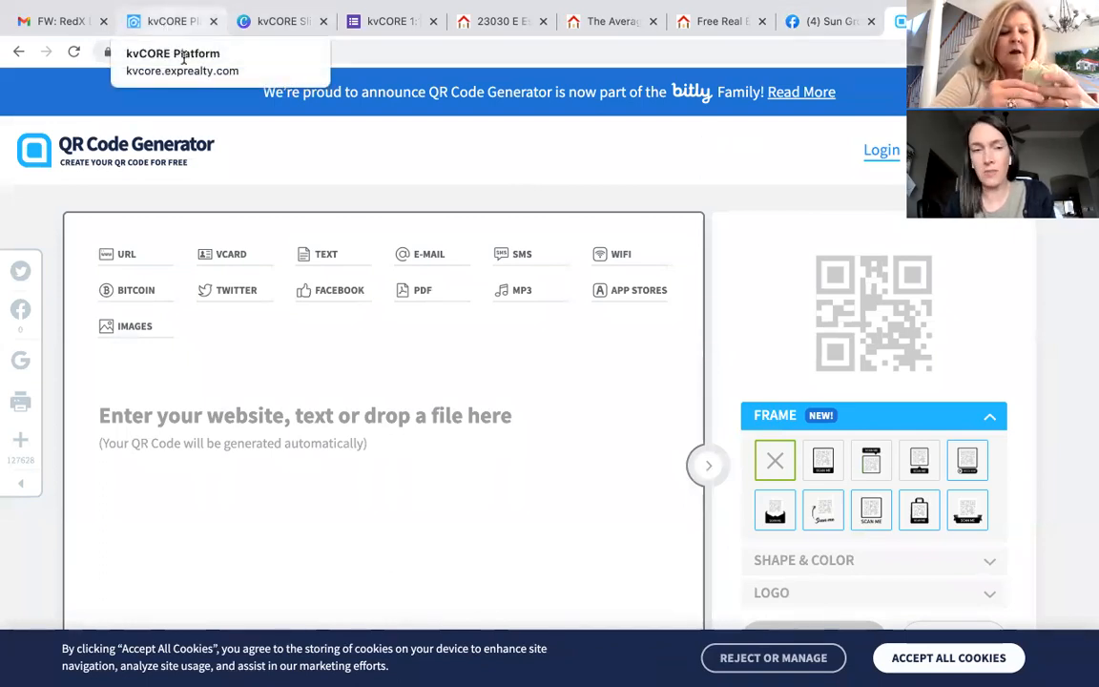
Step: Look over the qr-code-generator.com page, then return to the kvCORE Sun Groves market report tab
scroll(252, 115, down, 1)
scroll(254, 117, down, 2)
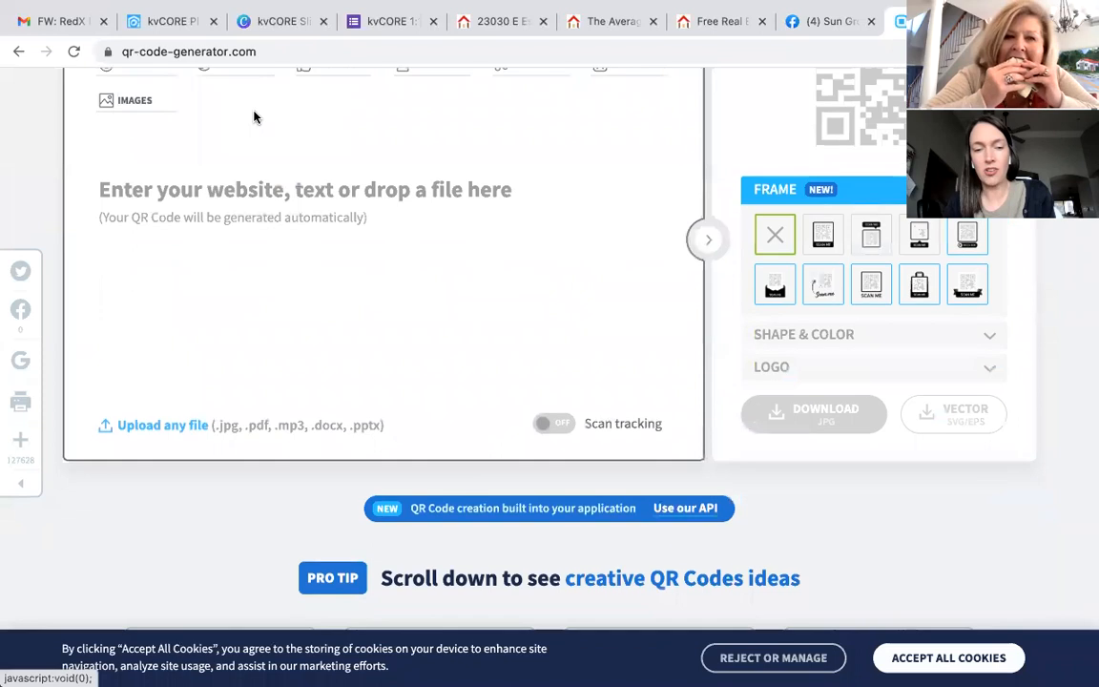
scroll(252, 116, down, 1)
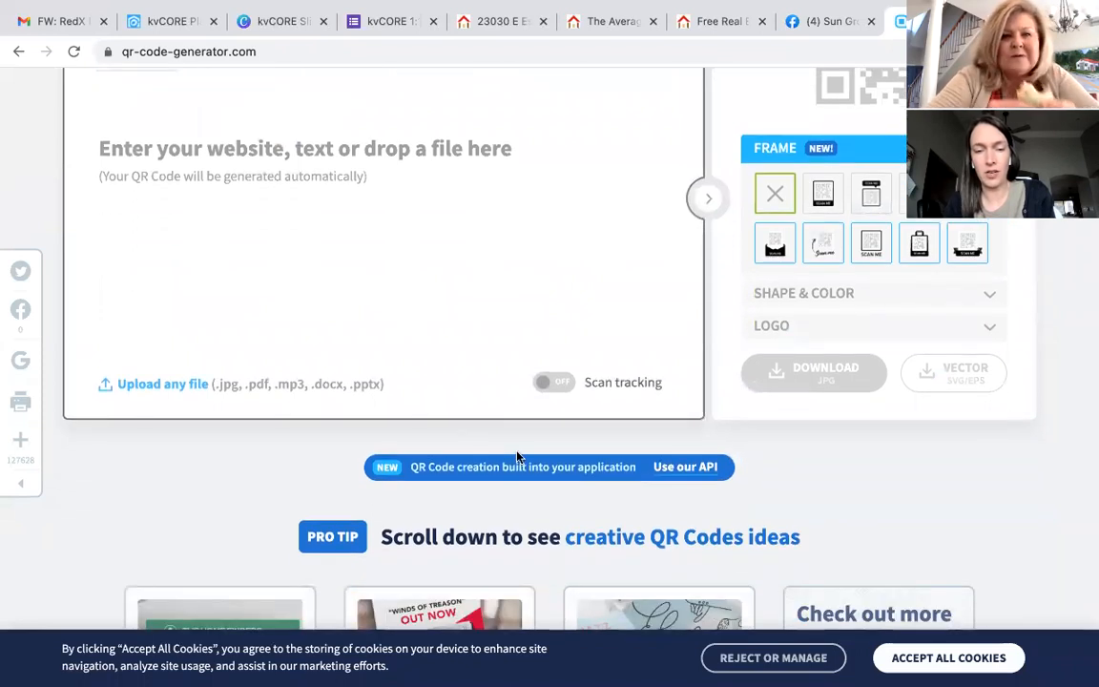
scroll(352, 491, down, 10)
scroll(351, 491, up, 15)
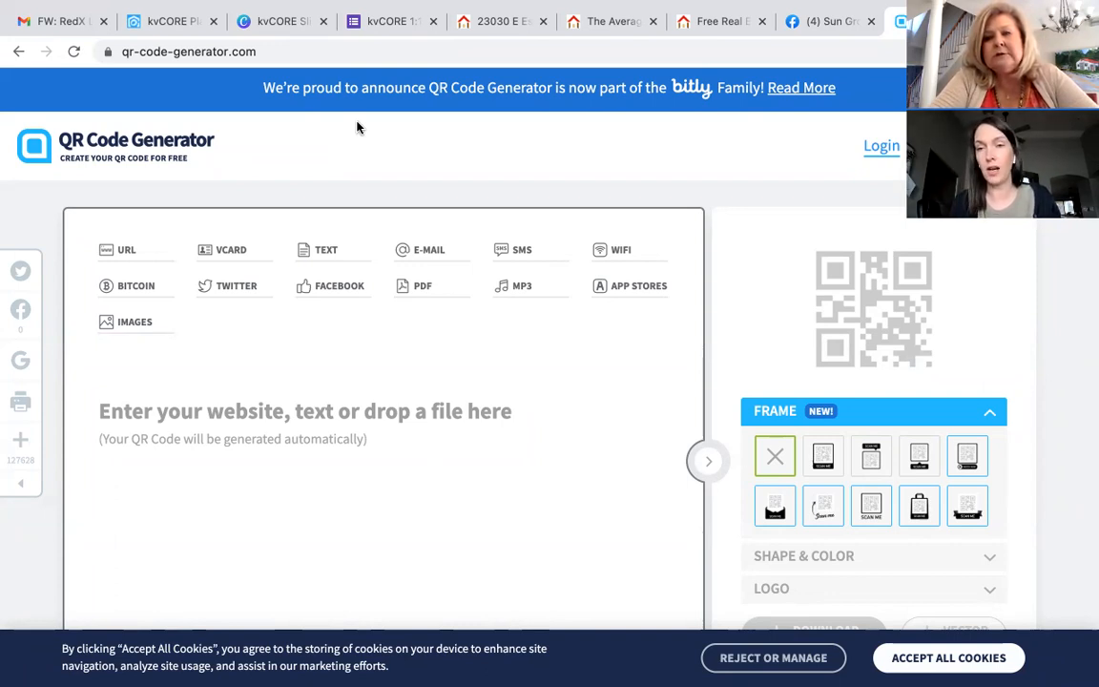
click(175, 21)
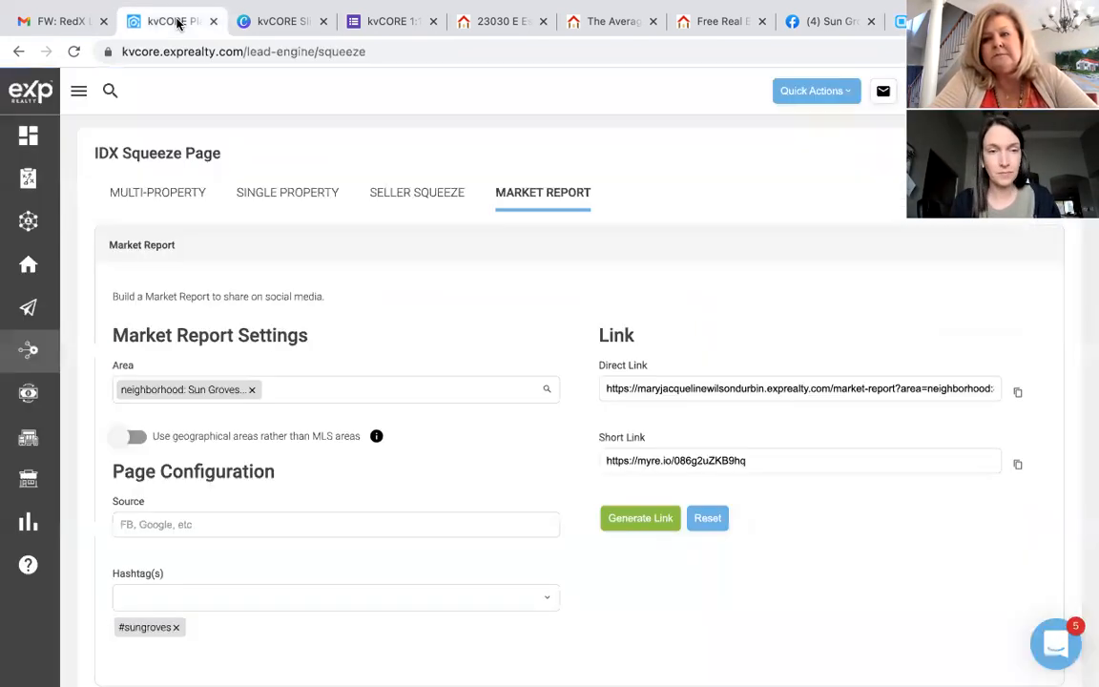